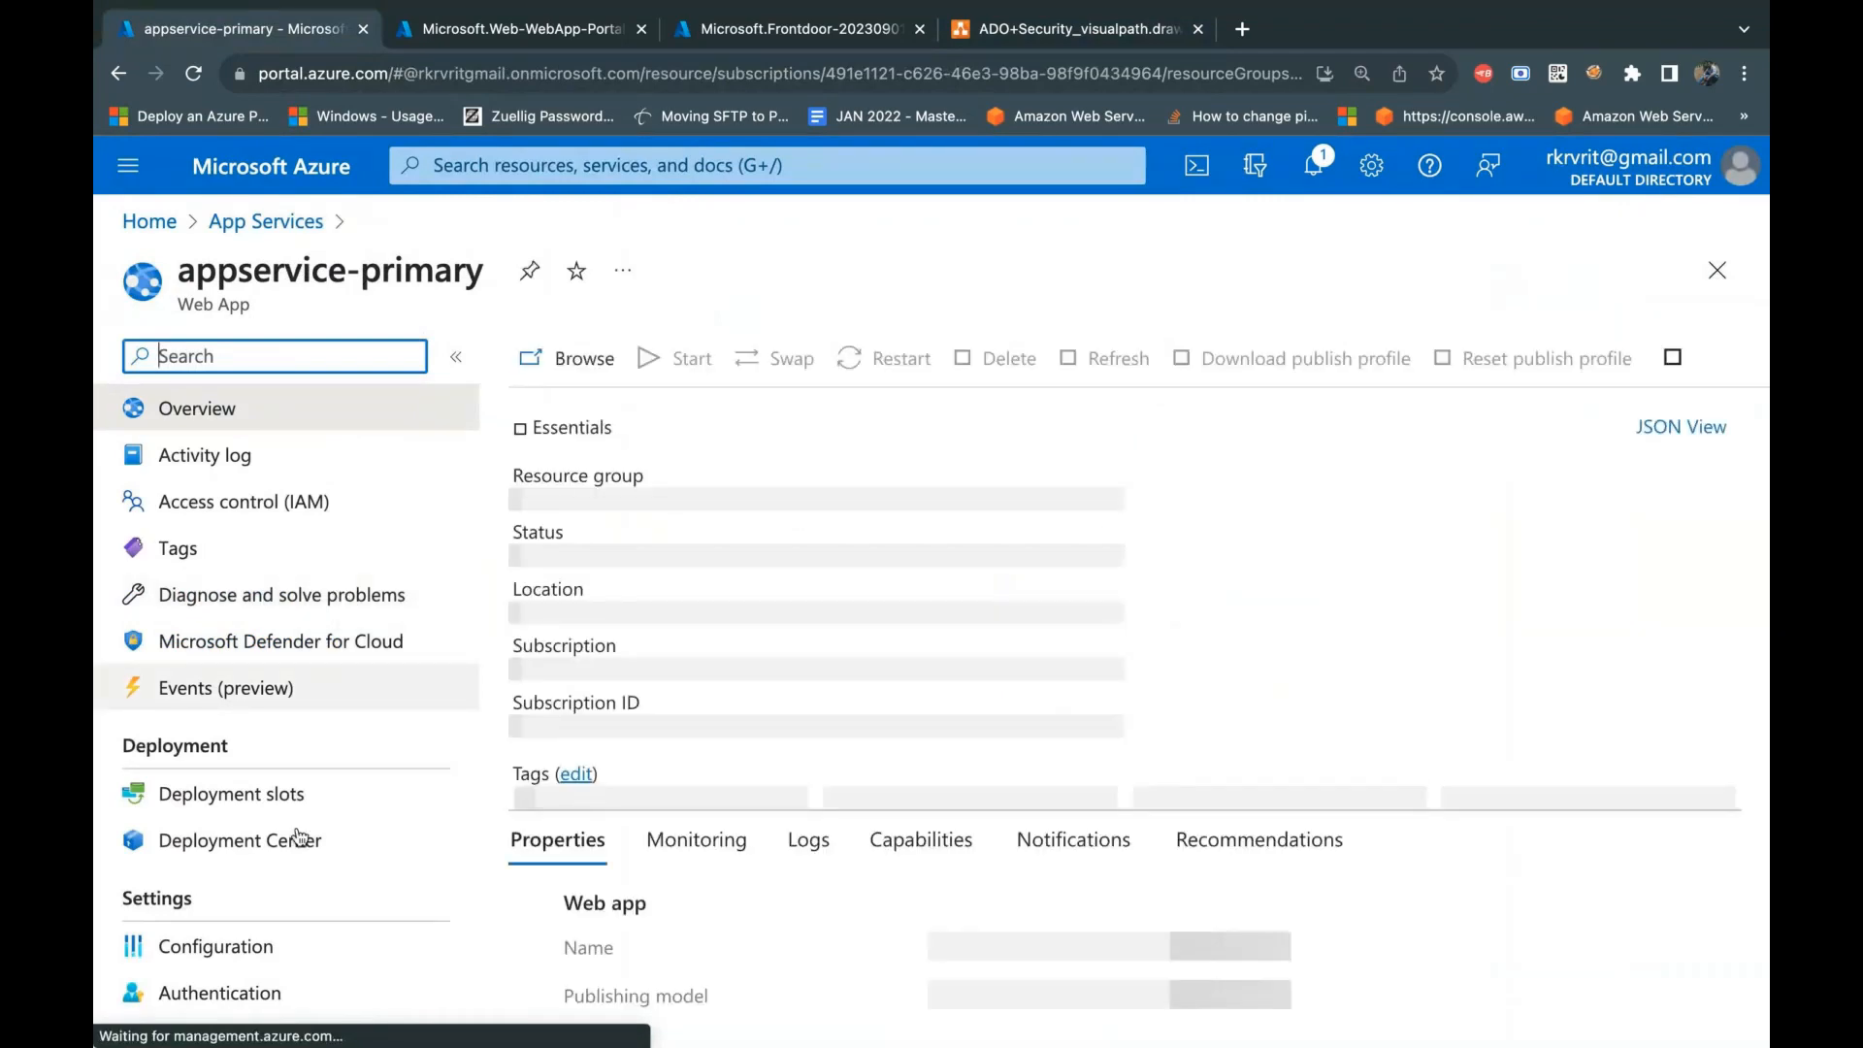
Step: Open the Resource health page of the appservice-primary web app and start adding a resource health alert
scroll(300, 837, down, 15)
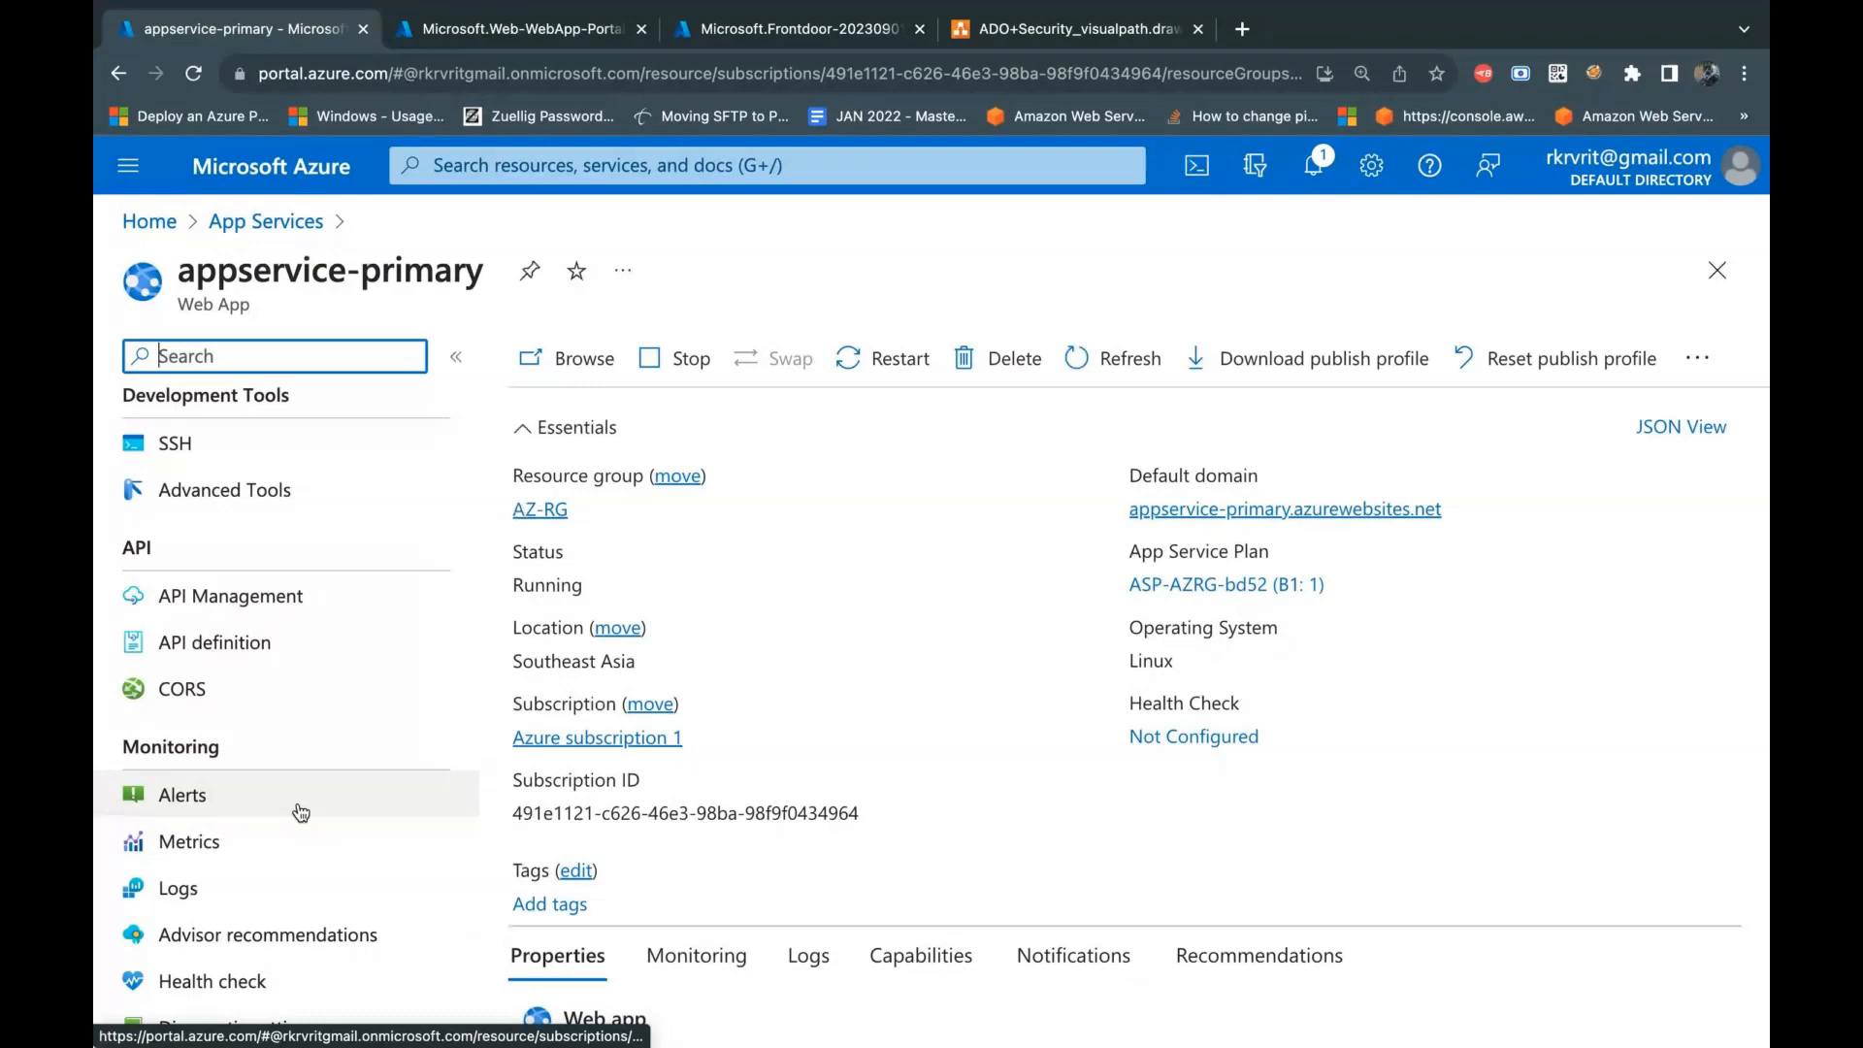
scroll(324, 873, down, 2)
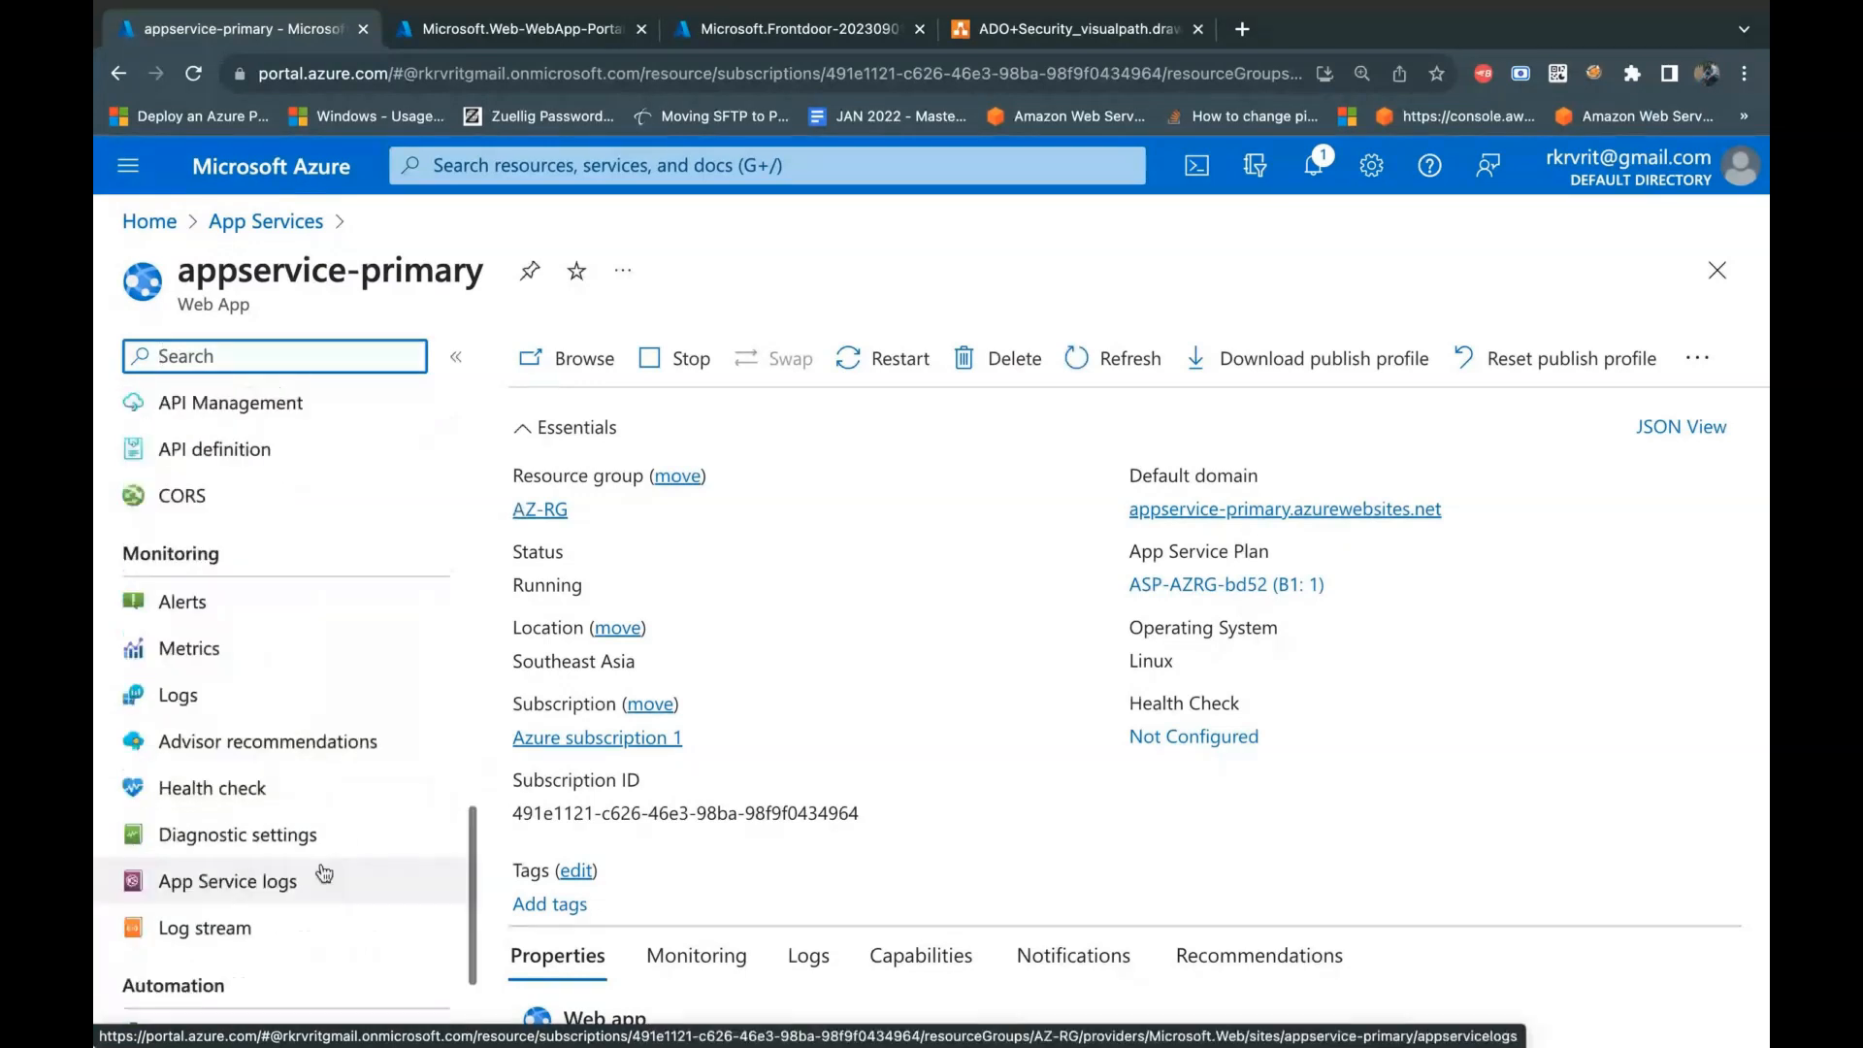
scroll(324, 873, down, 2)
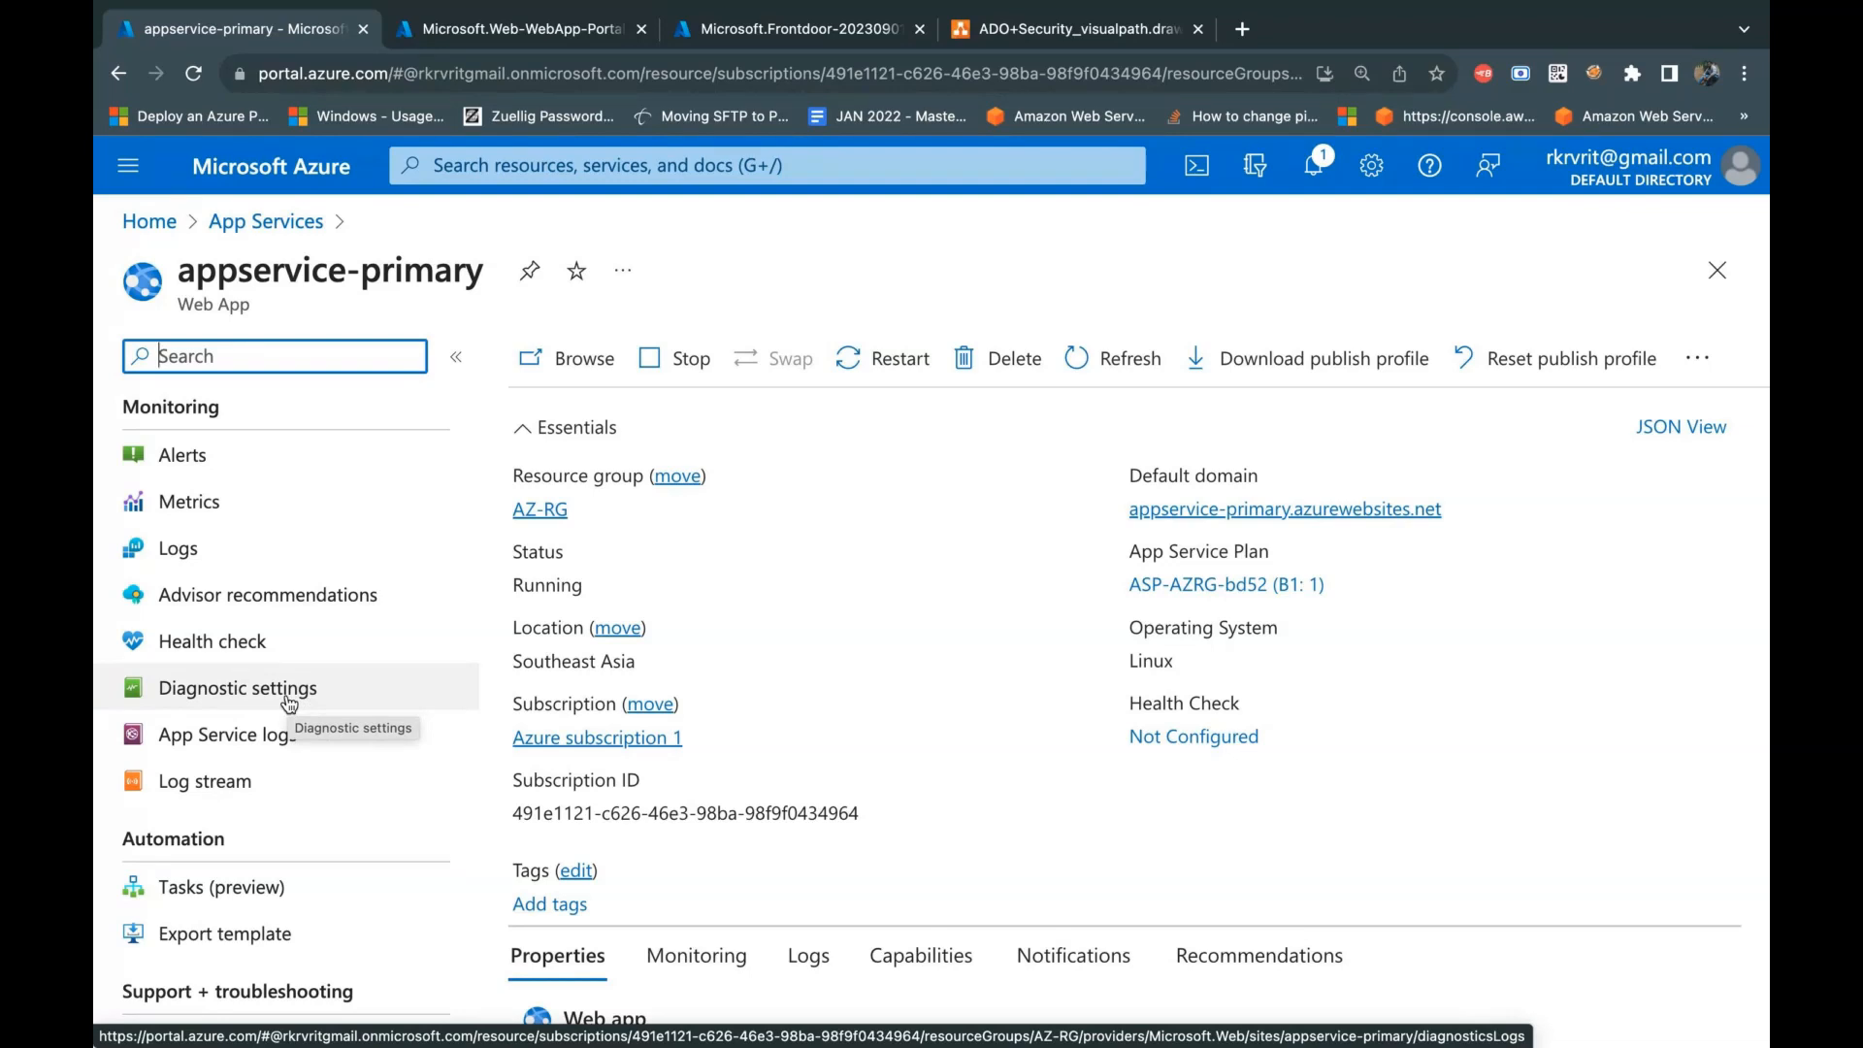
scroll(289, 702, down, 1)
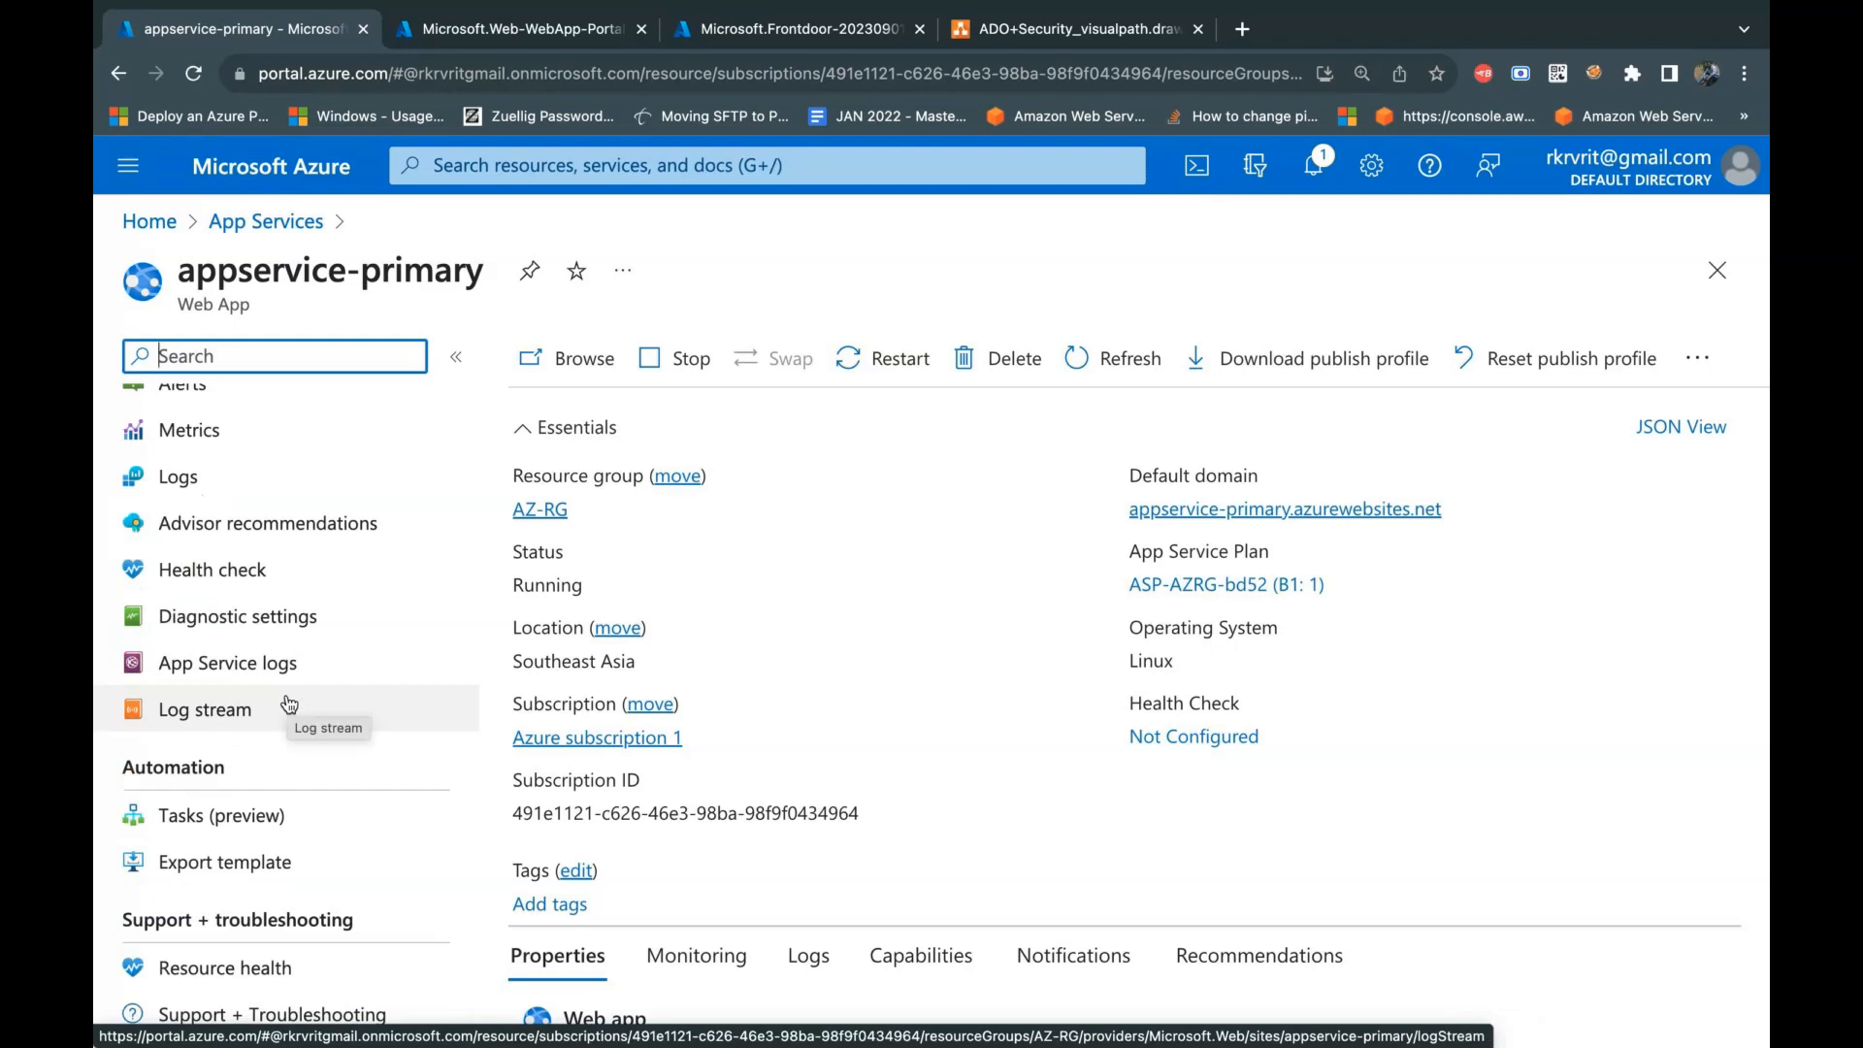
click(1080, 38)
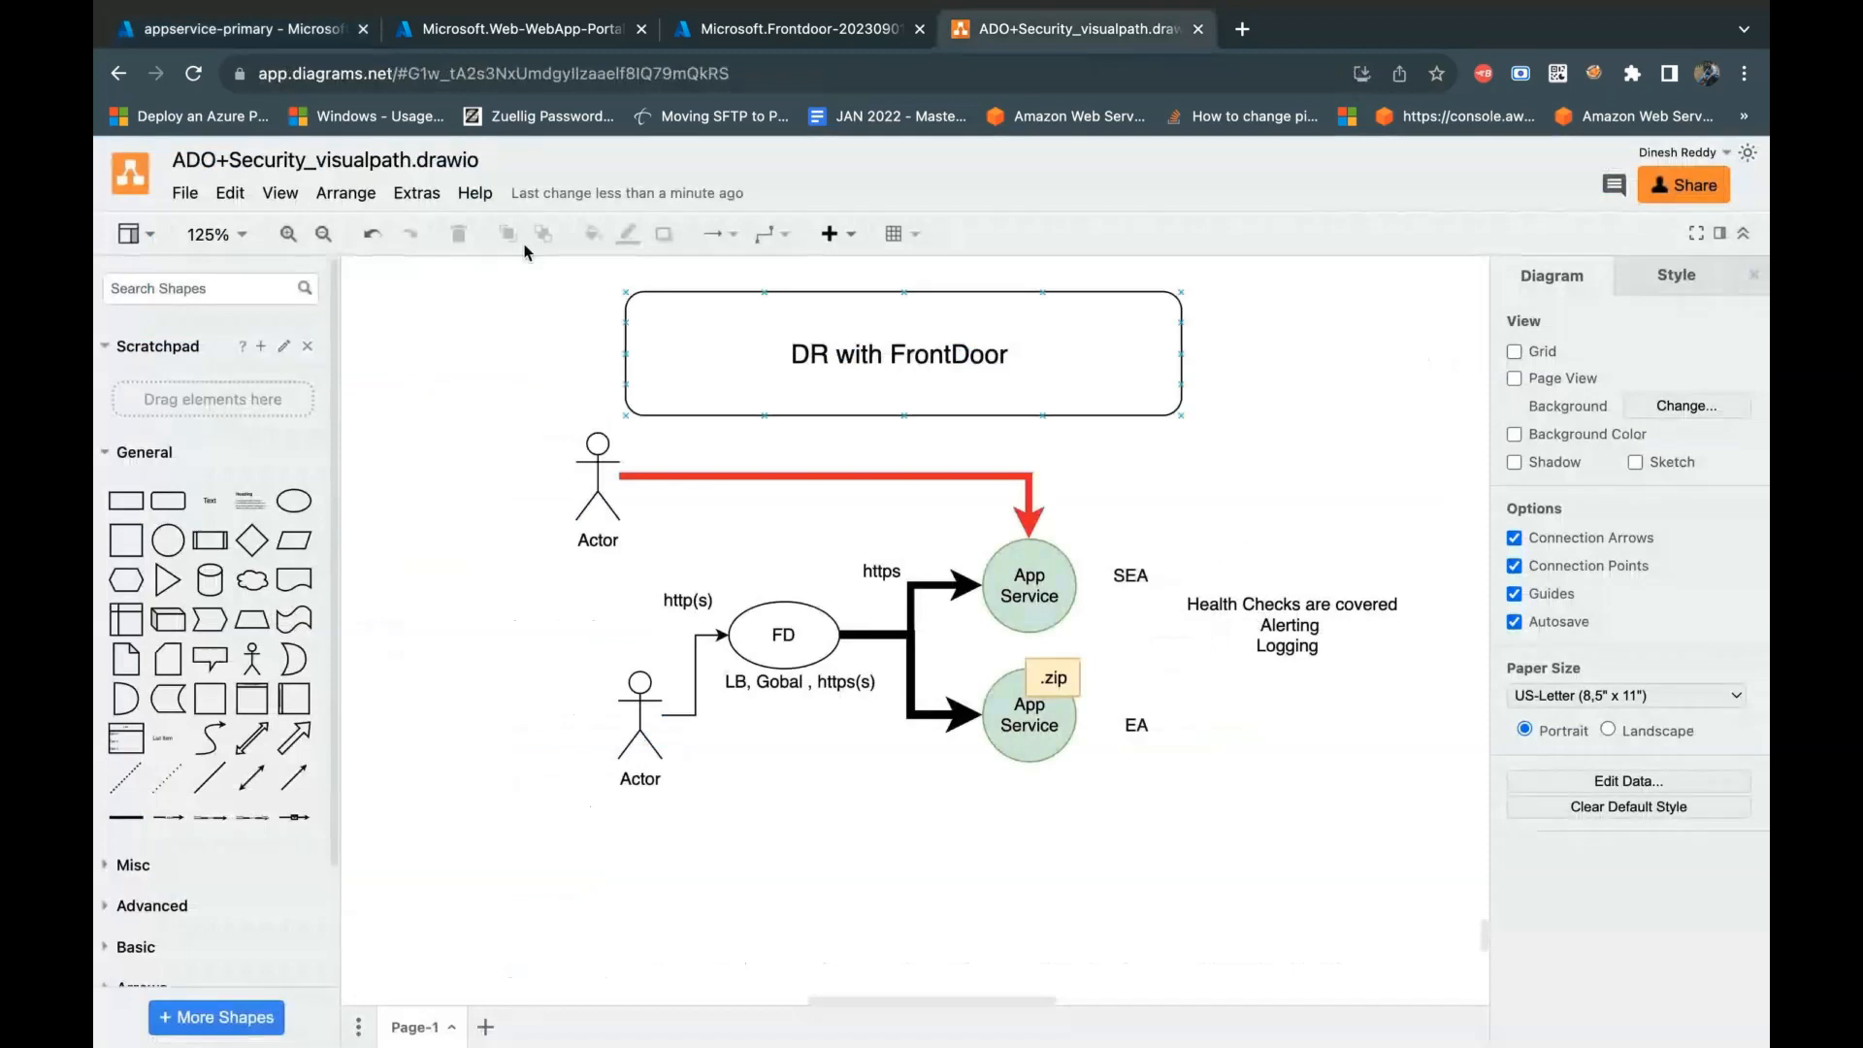
click(264, 33)
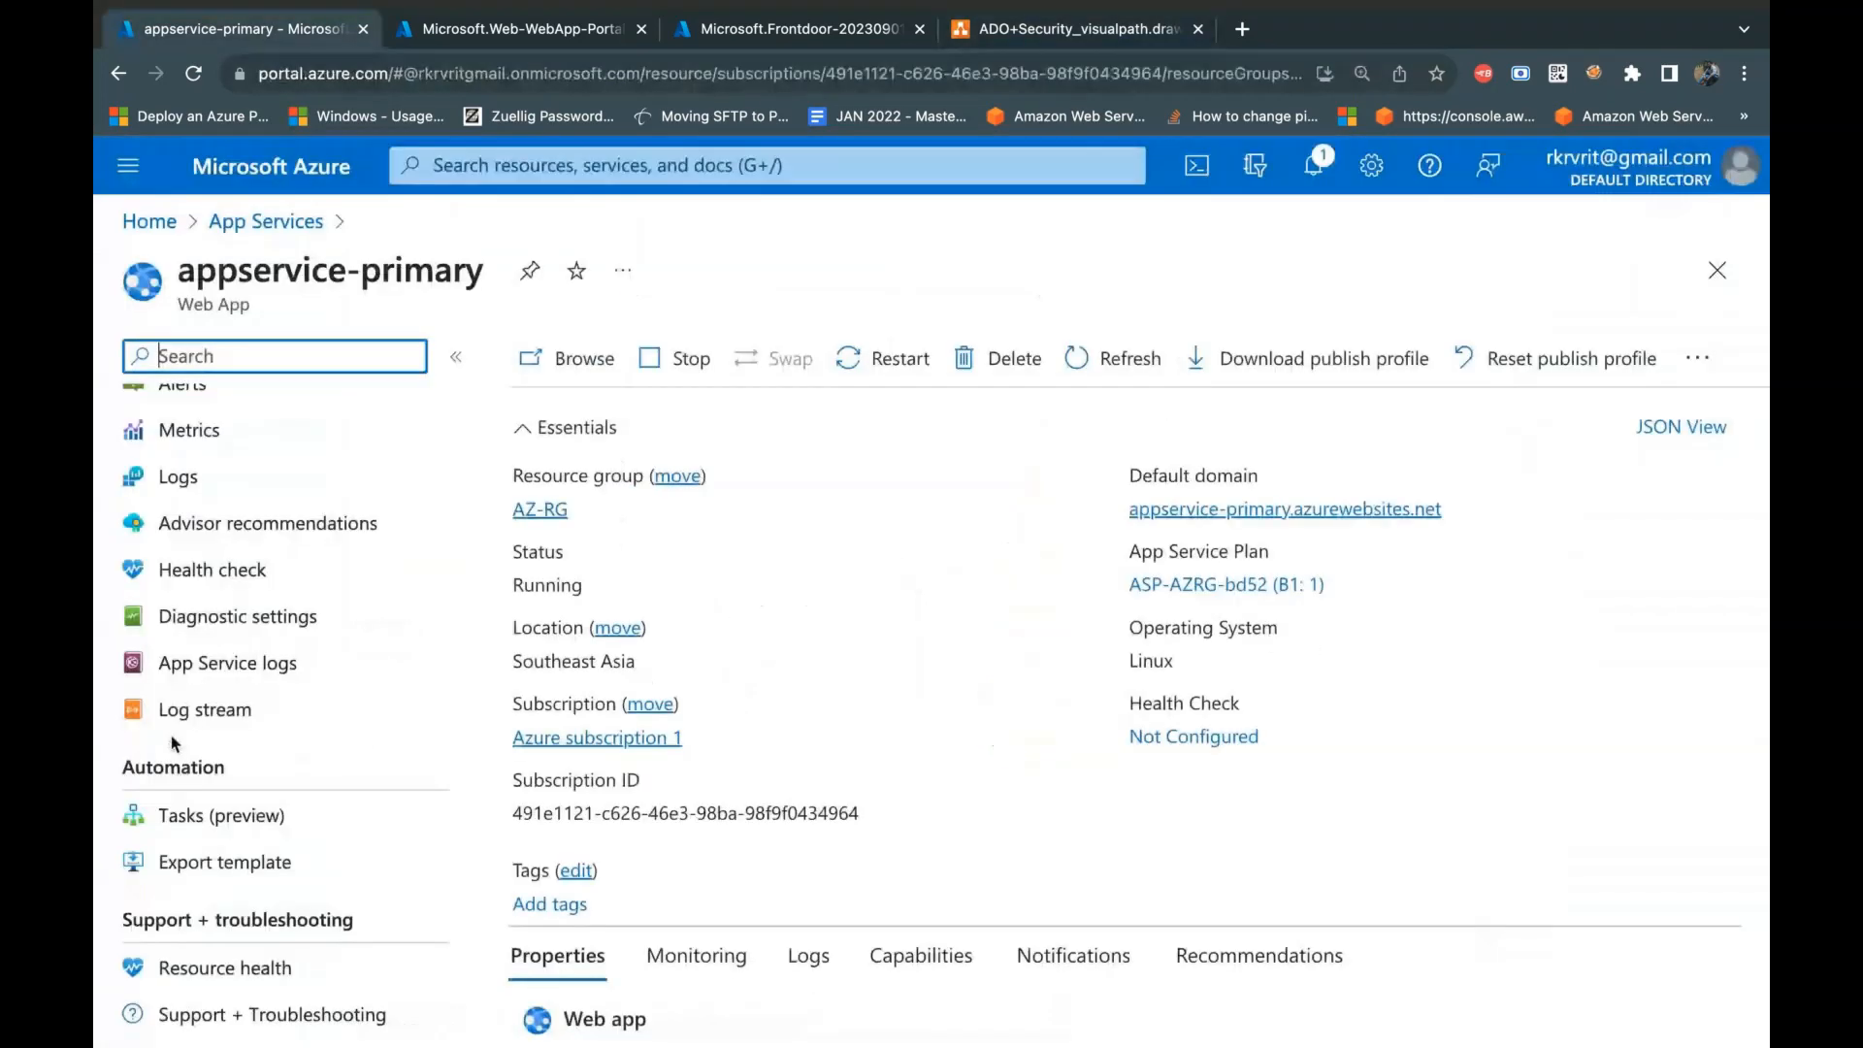
click(260, 969)
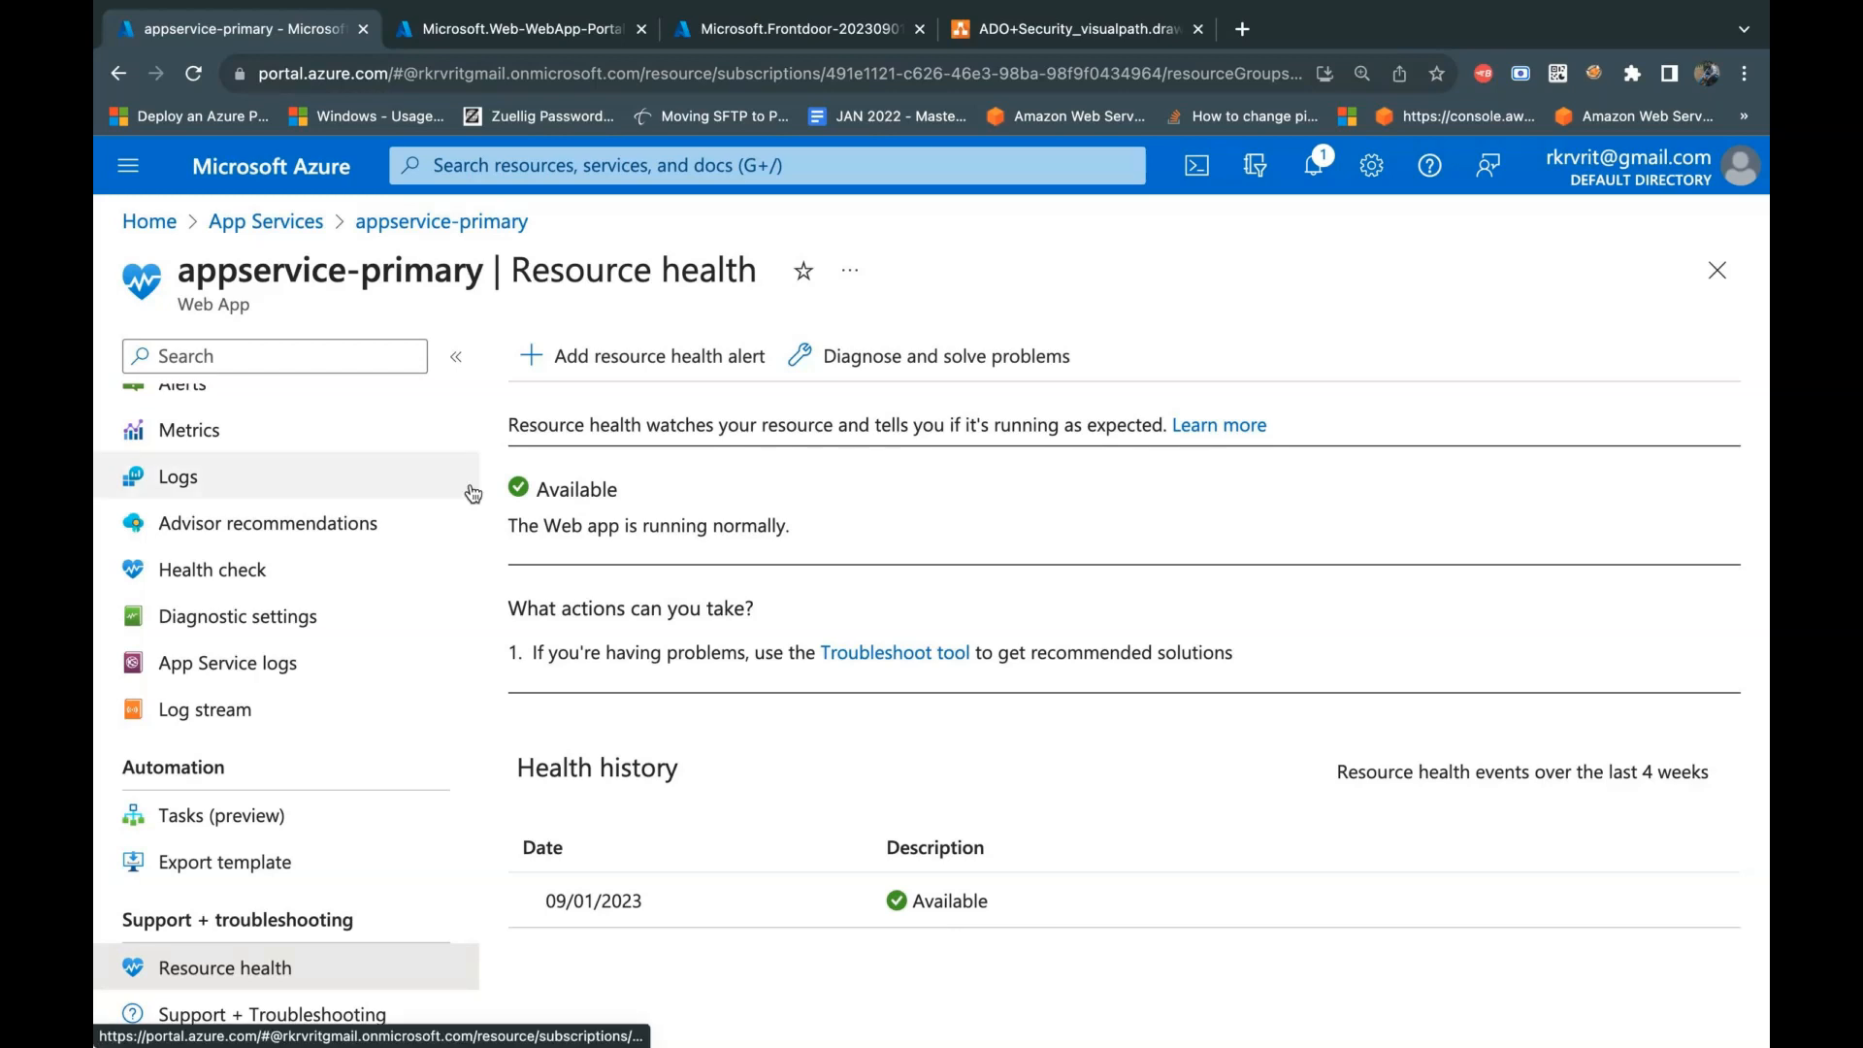
click(591, 356)
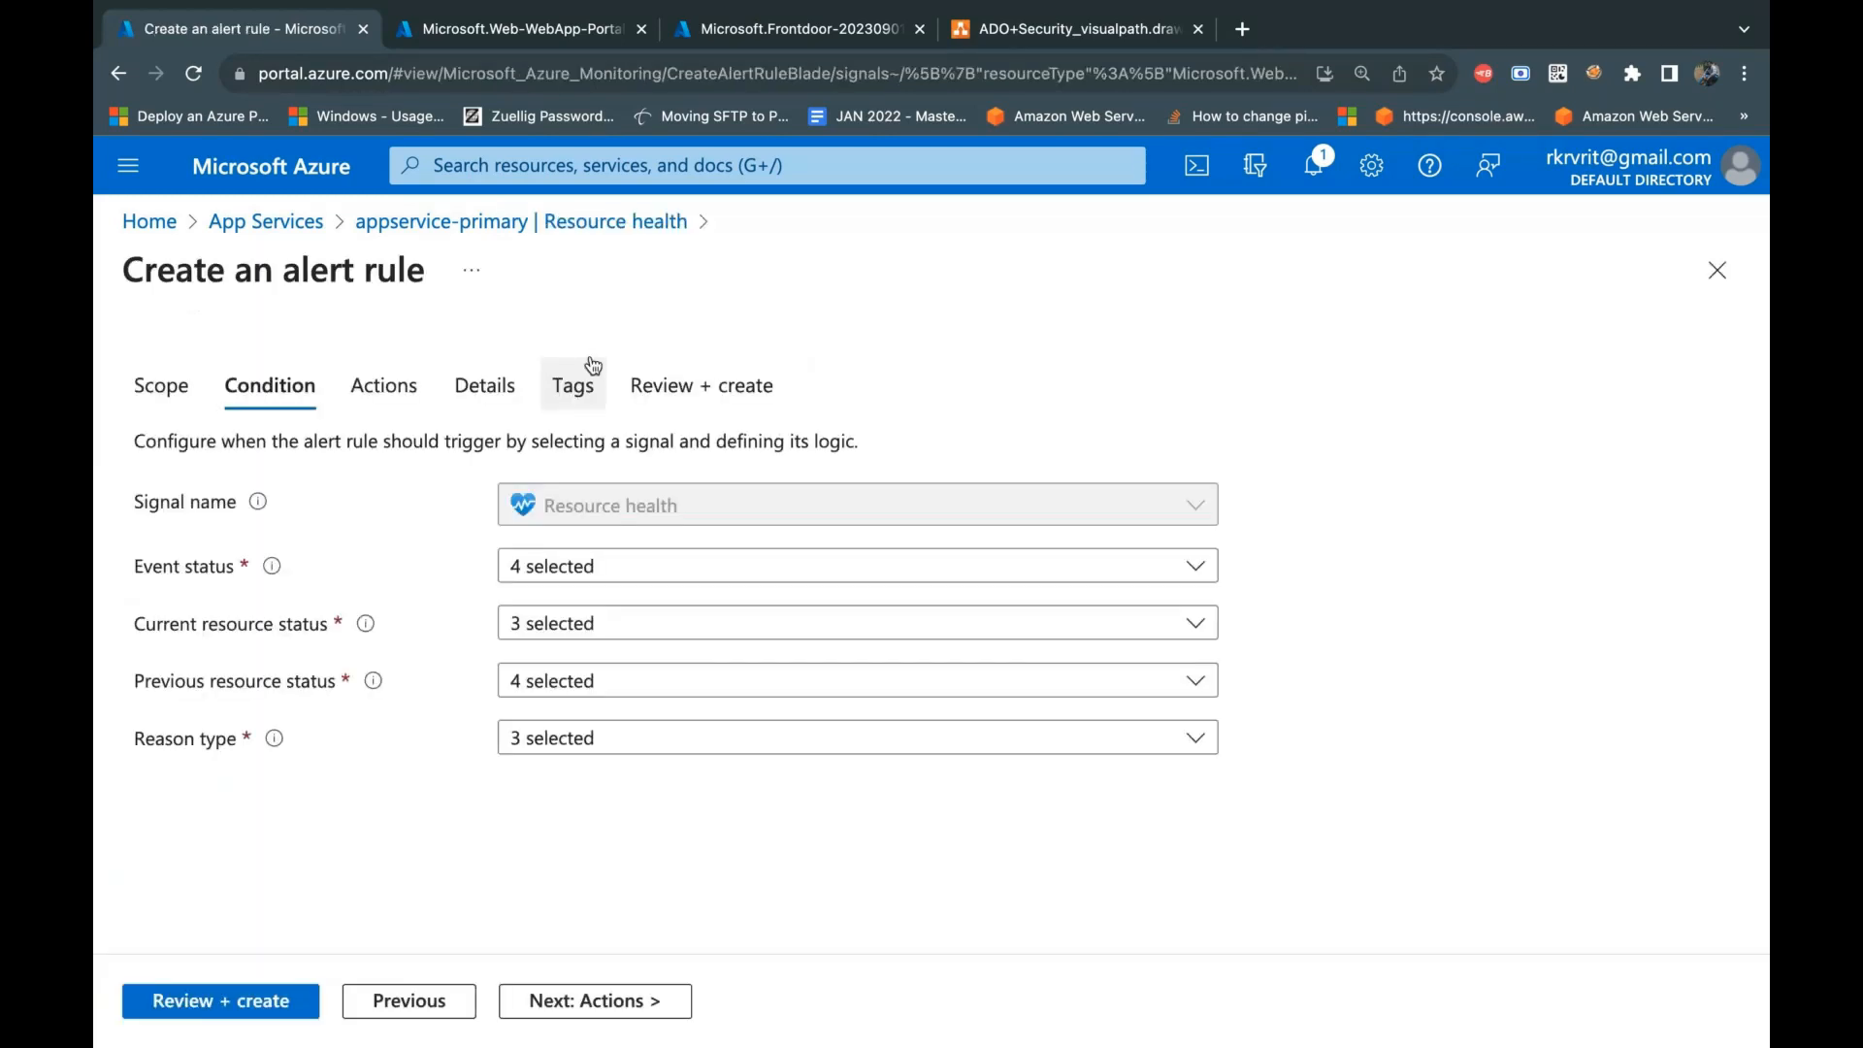
Step: In the alert condition, exclude Active from the event statuses and Available from the current resource statuses
click(666, 568)
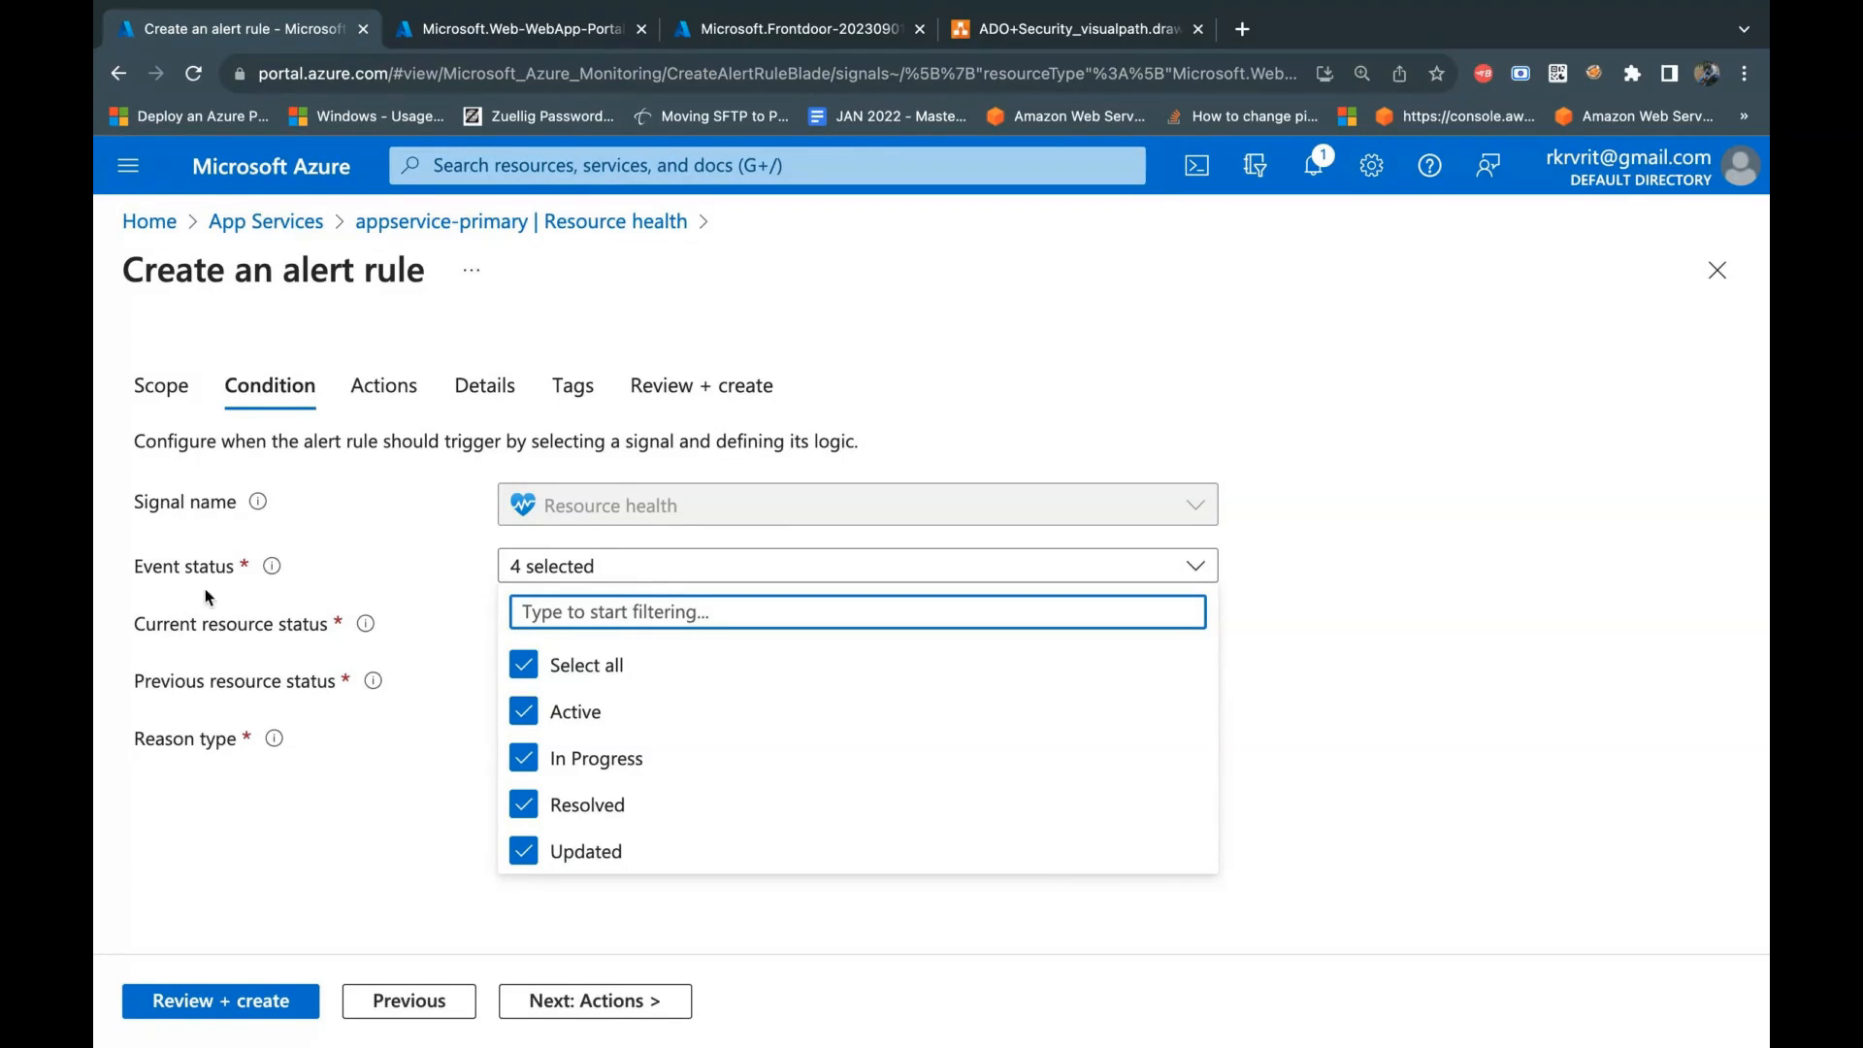
click(524, 713)
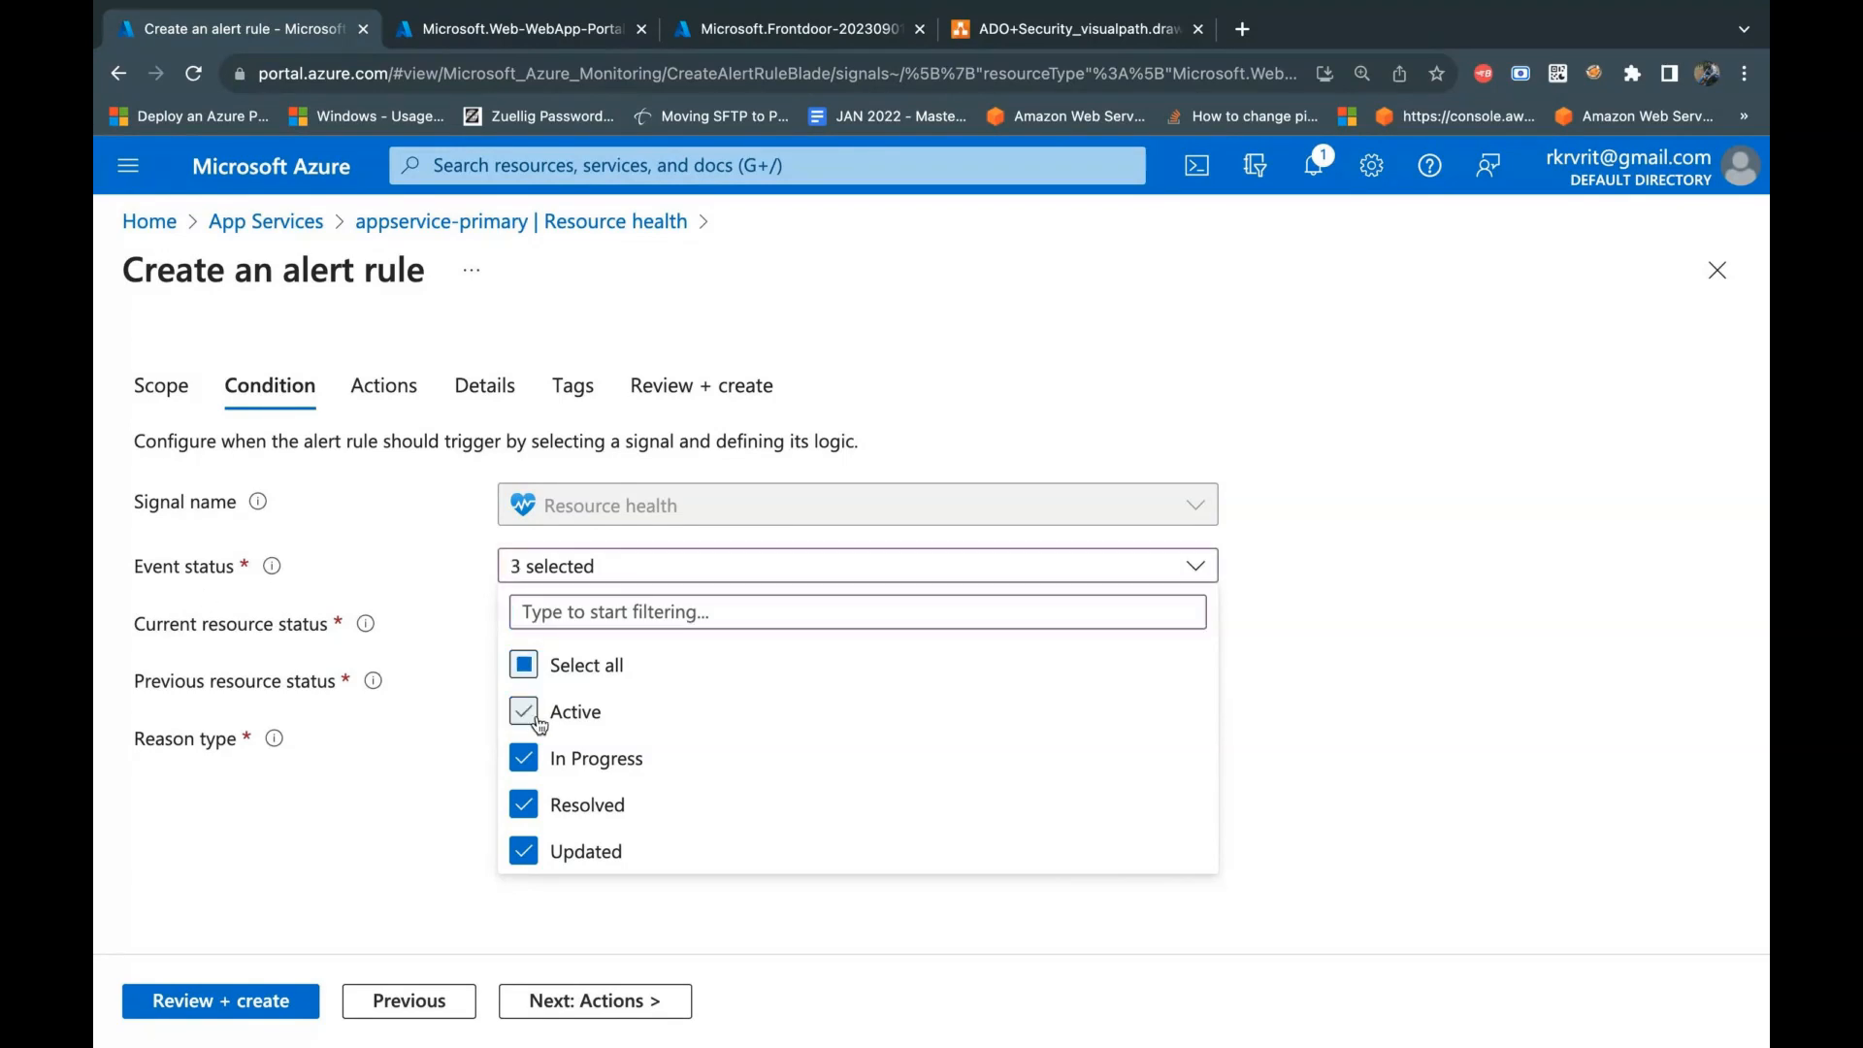
click(1560, 815)
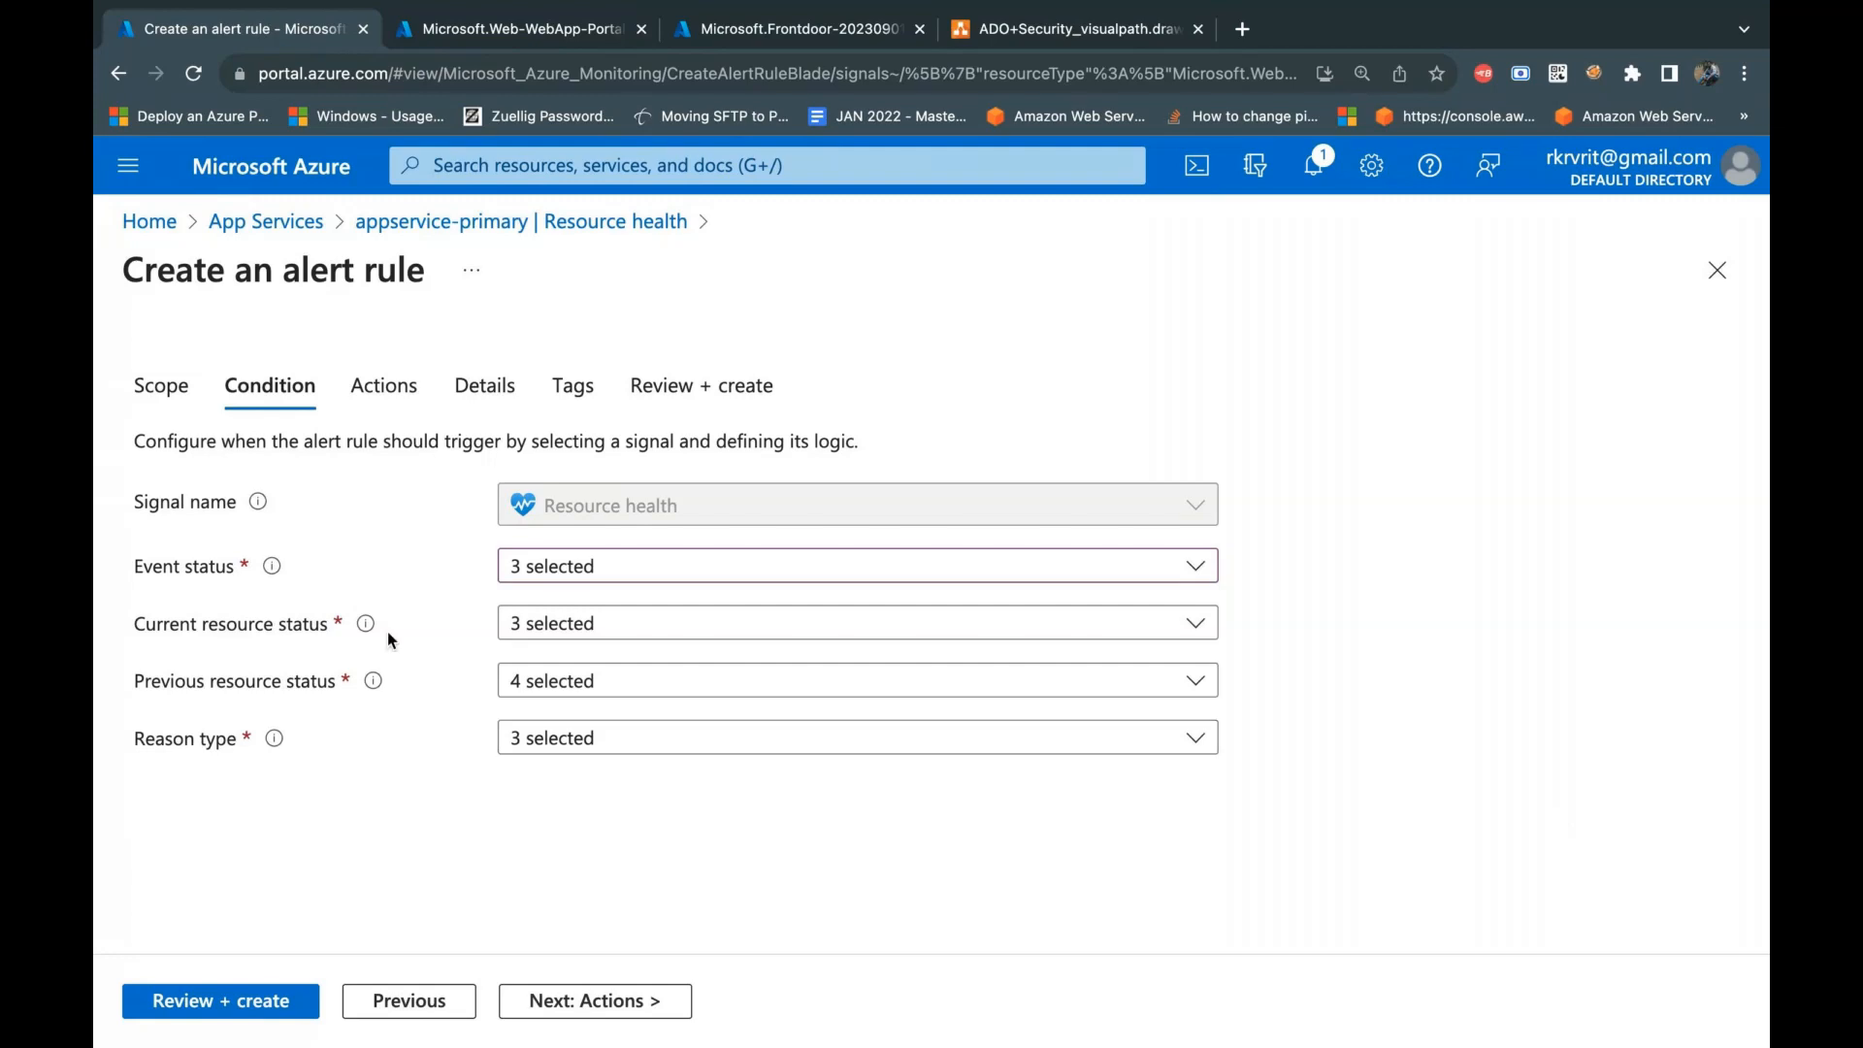
click(595, 626)
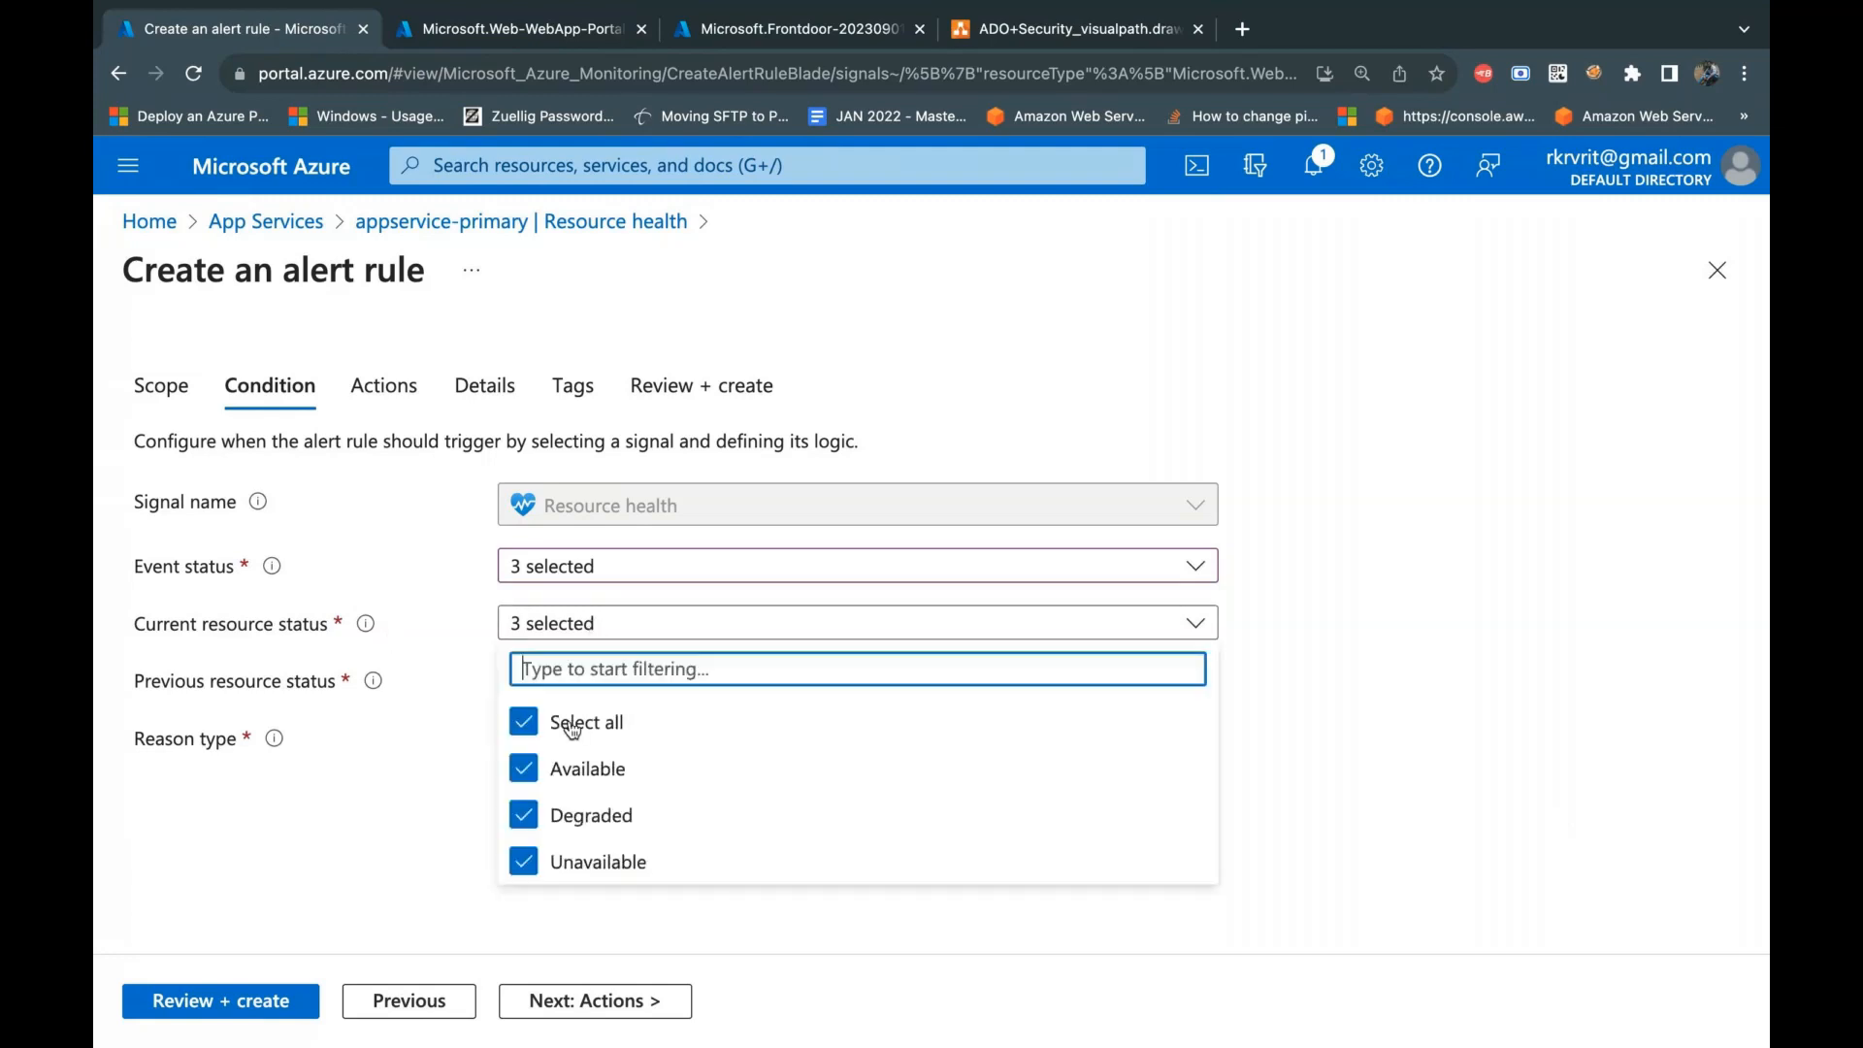
click(524, 769)
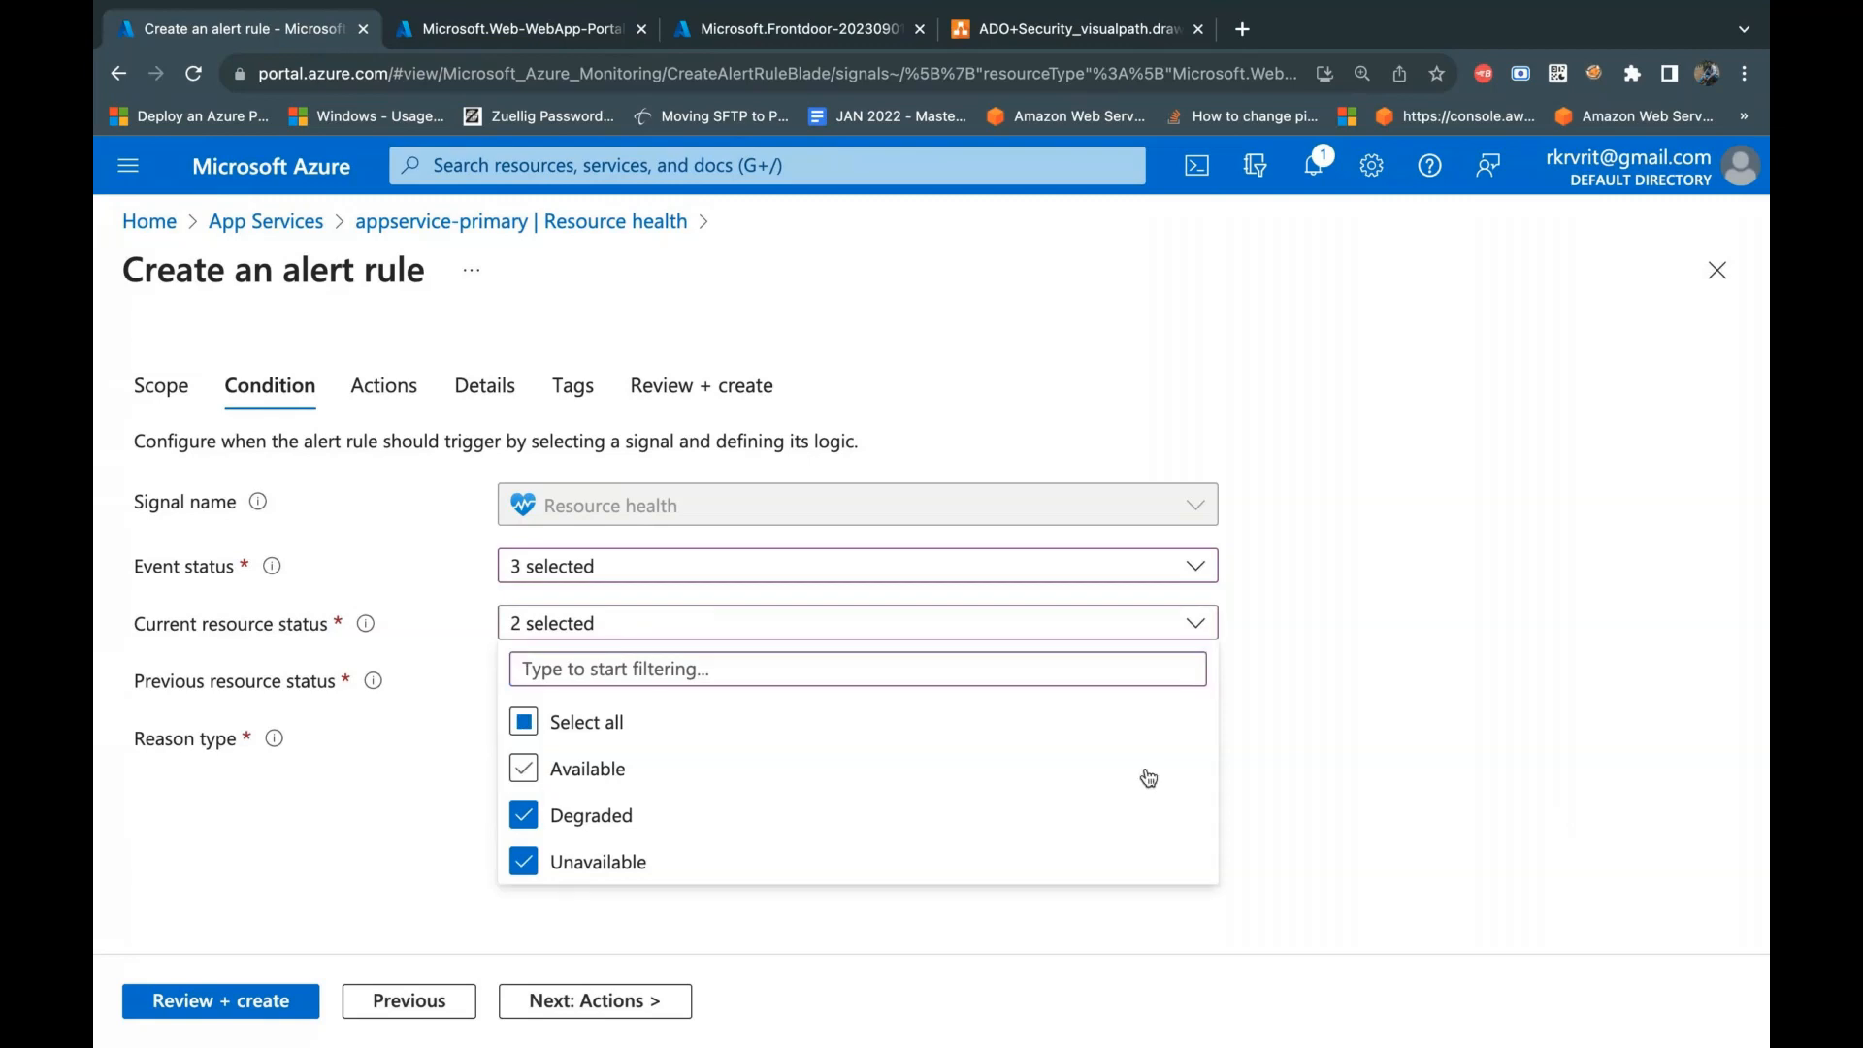
click(1415, 788)
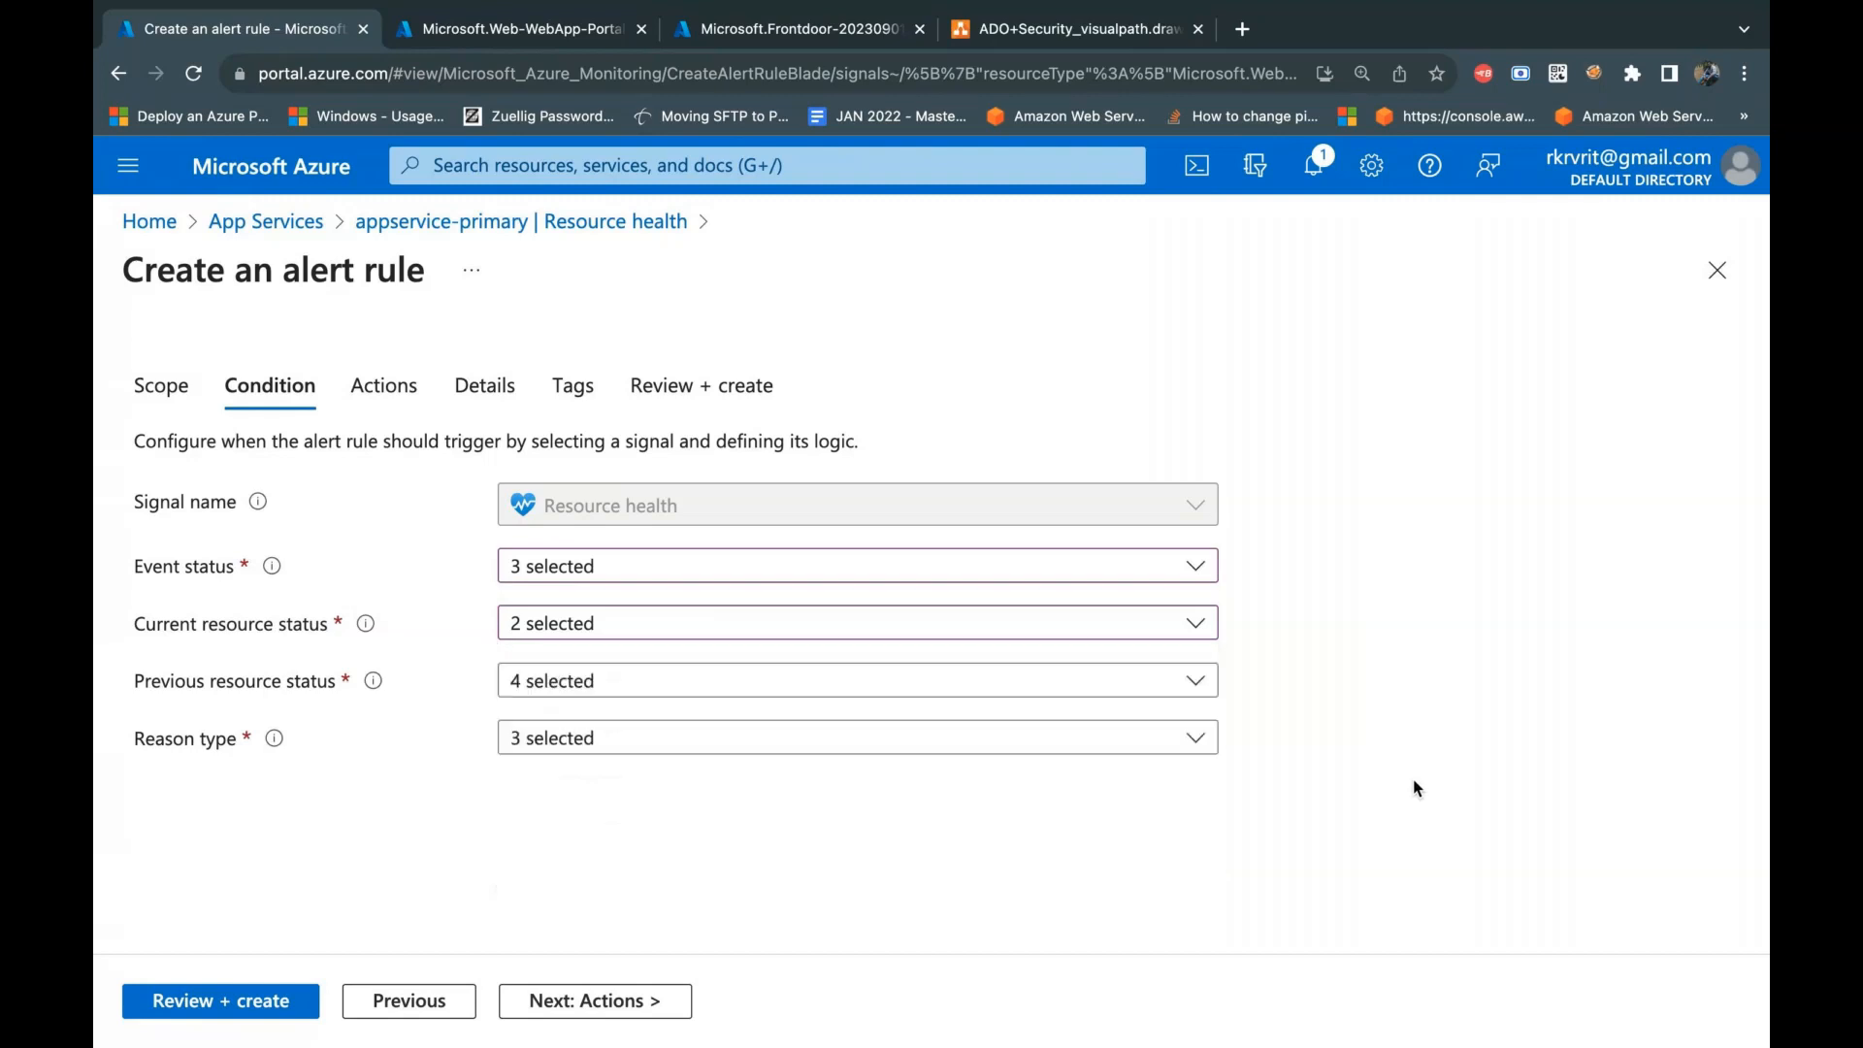
Step: Review the available options for the previous resource status and the reason type
click(597, 689)
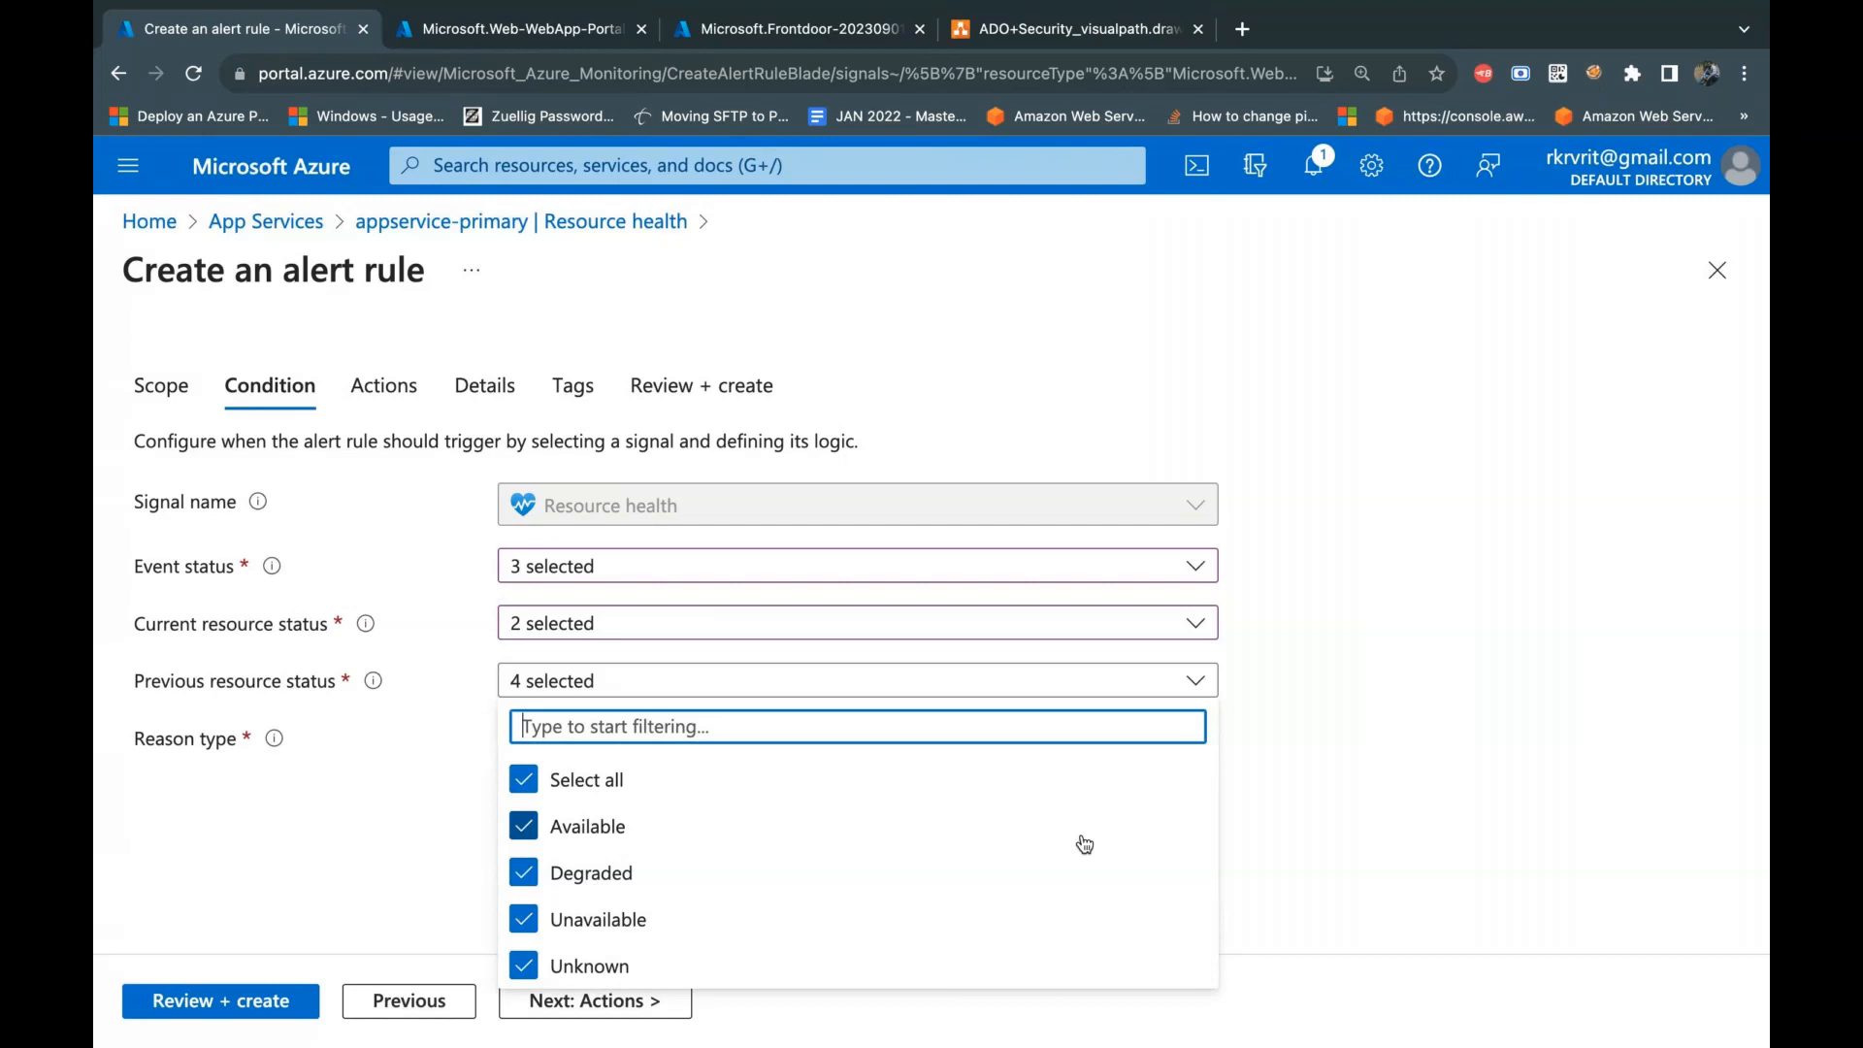
click(1318, 793)
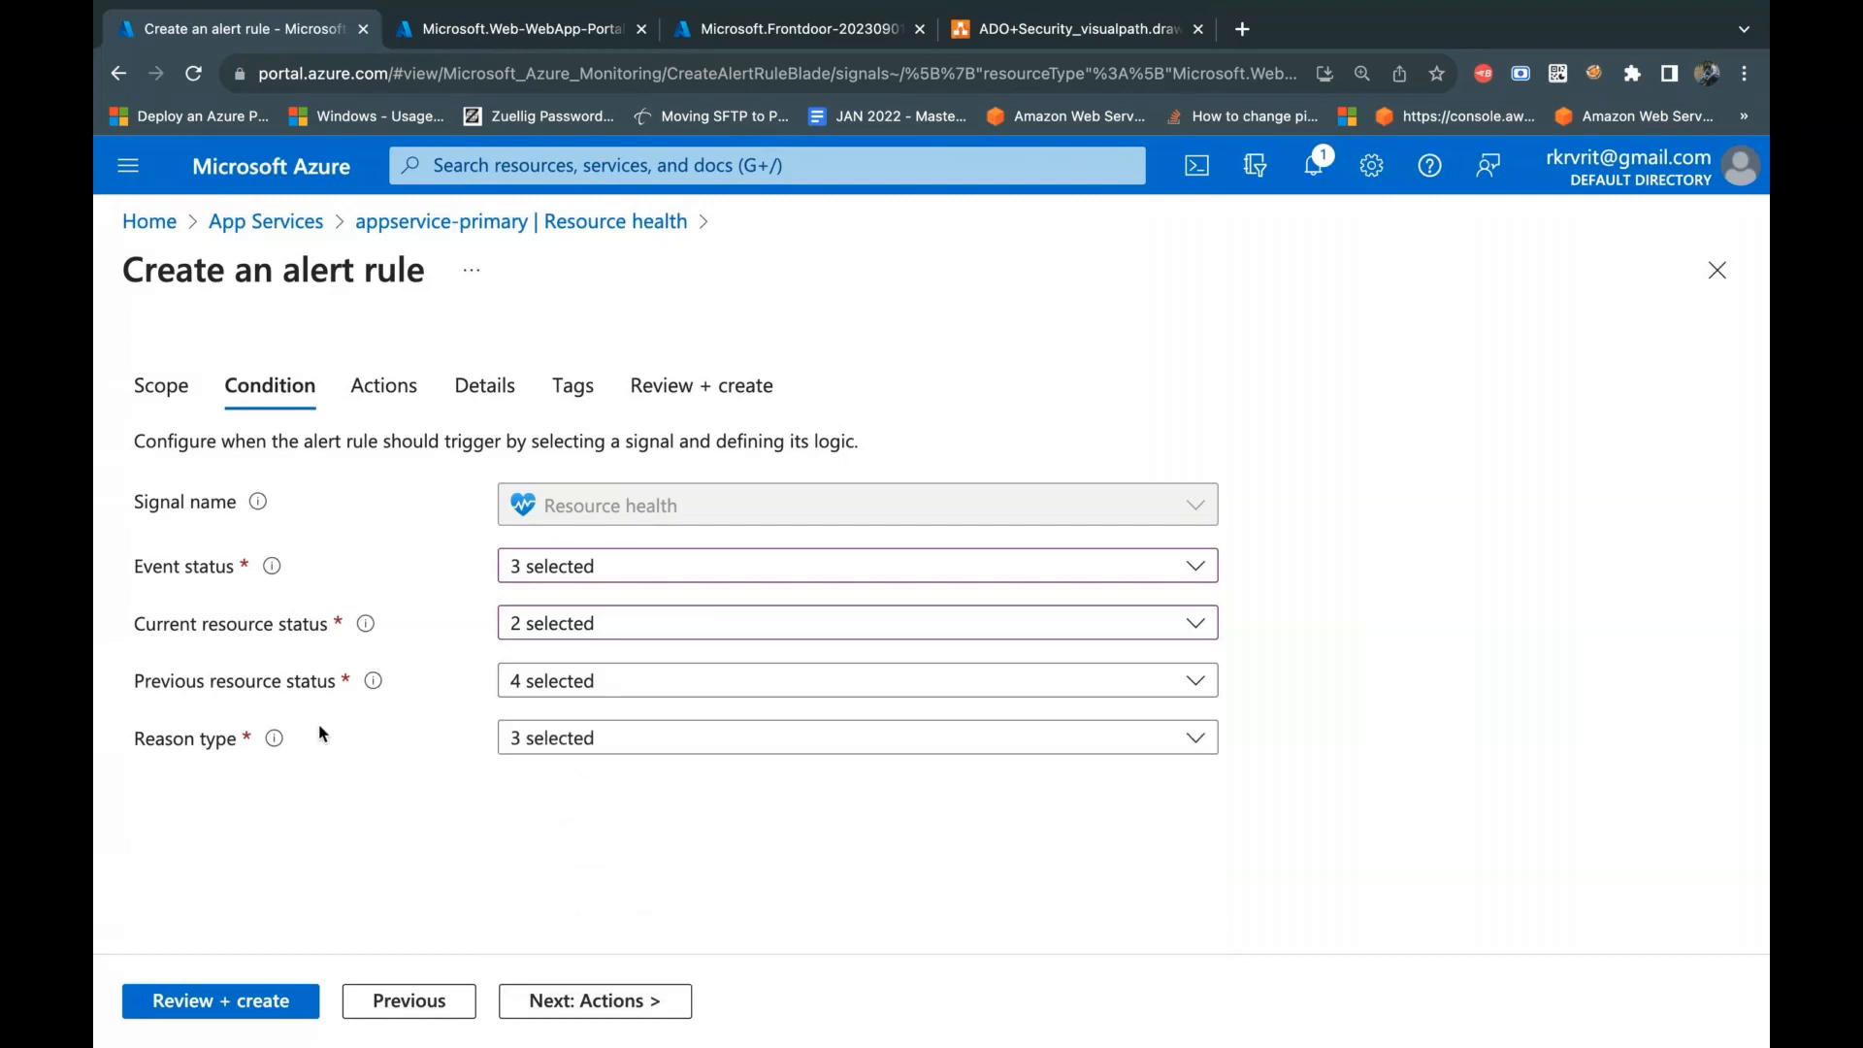
click(587, 742)
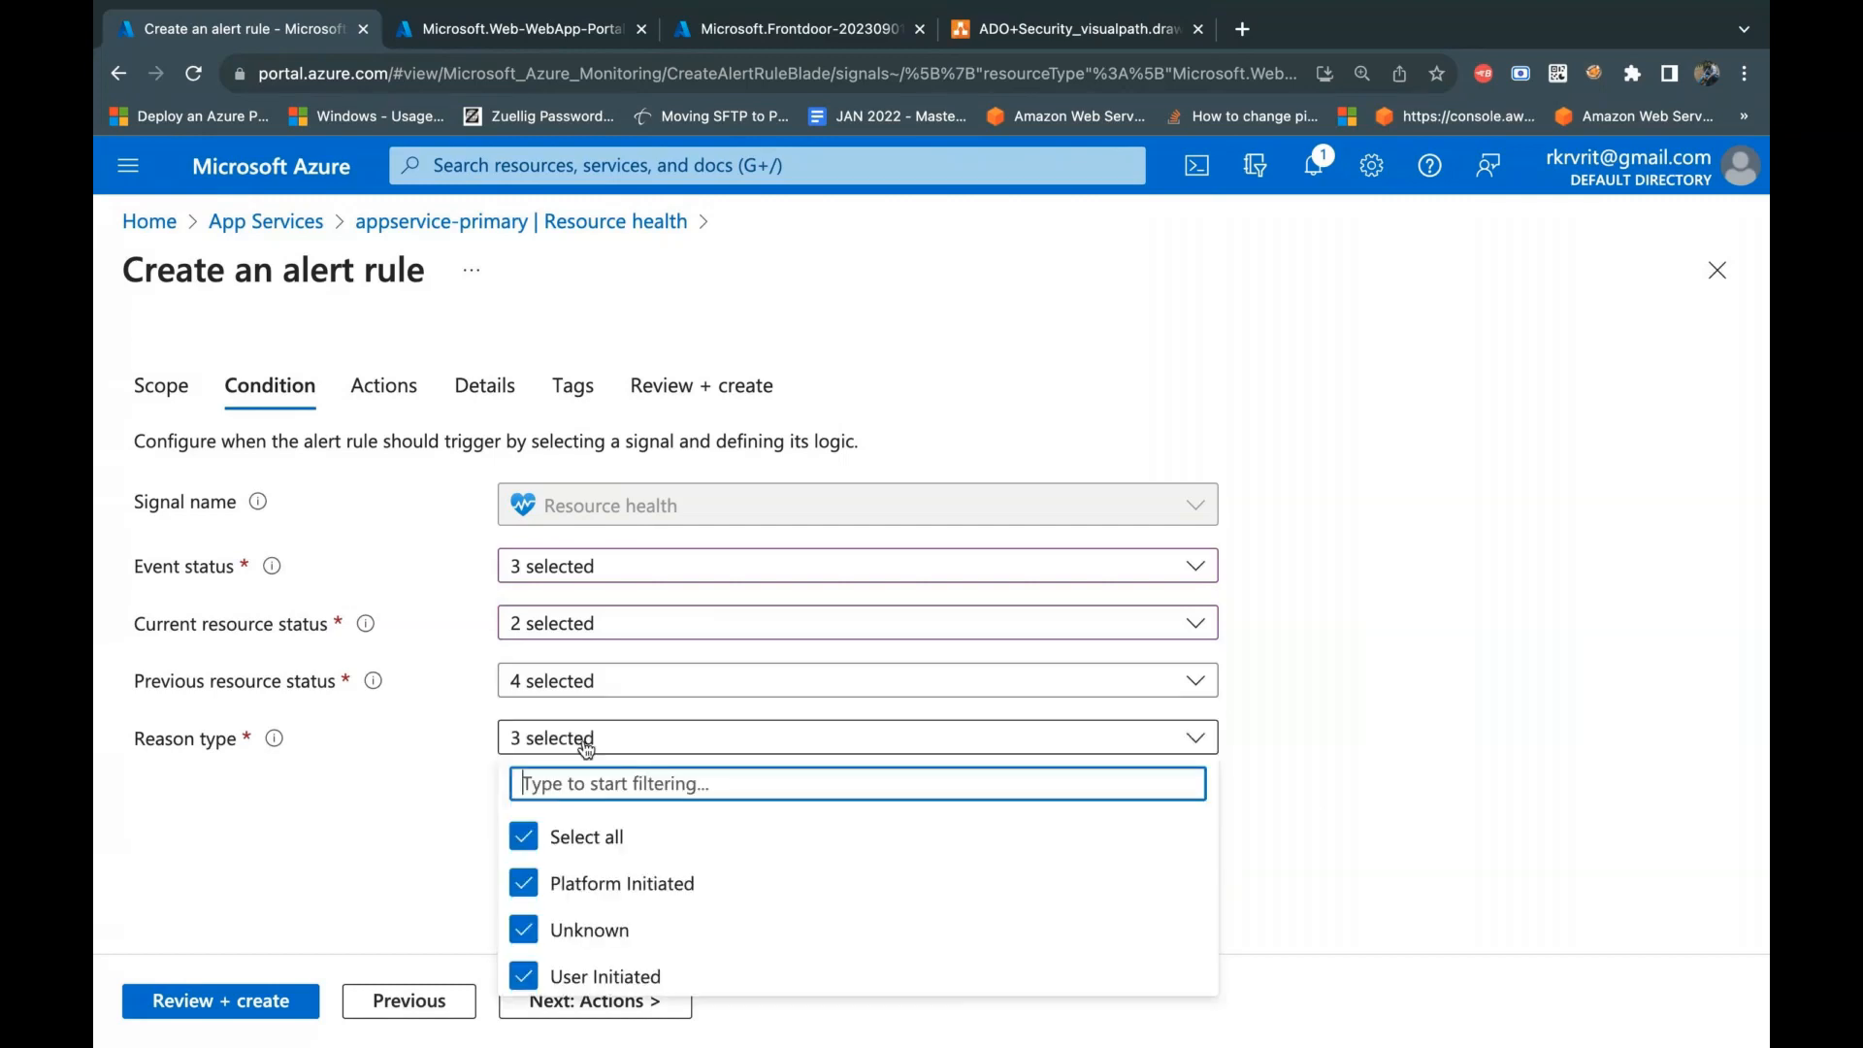
click(1164, 730)
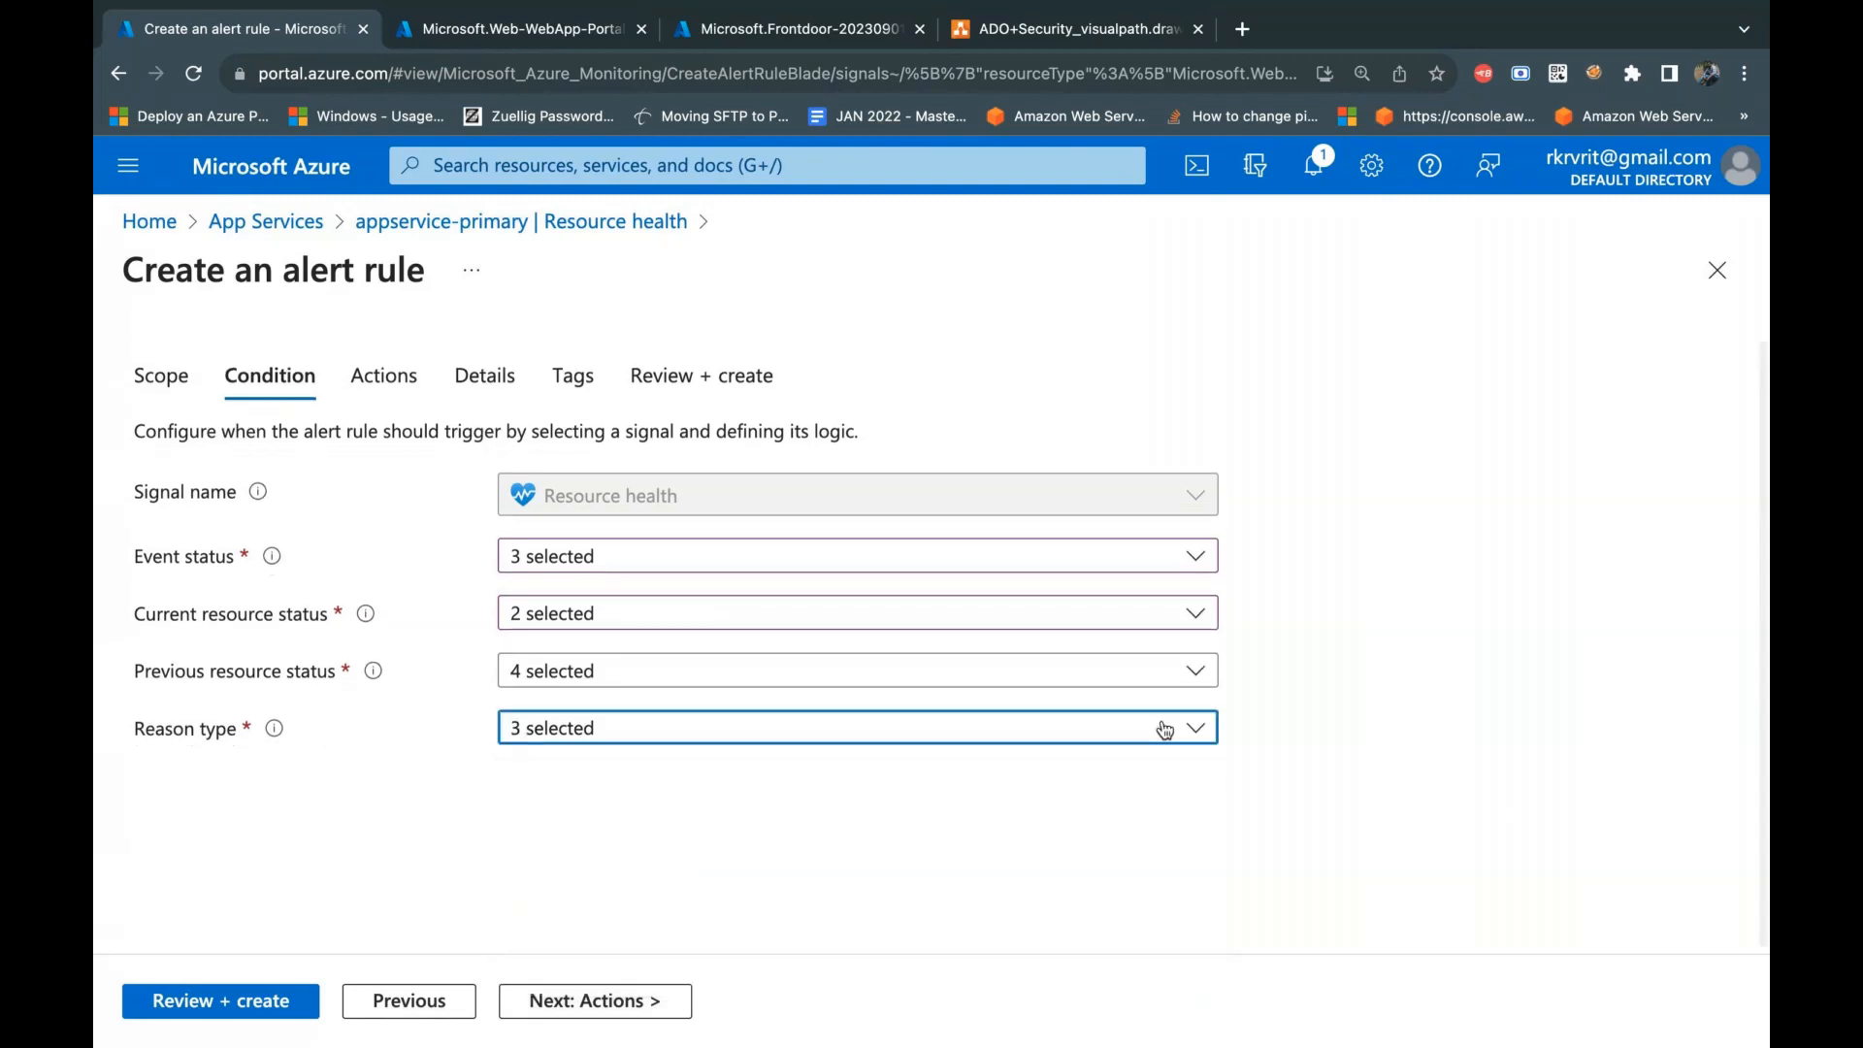
click(1165, 729)
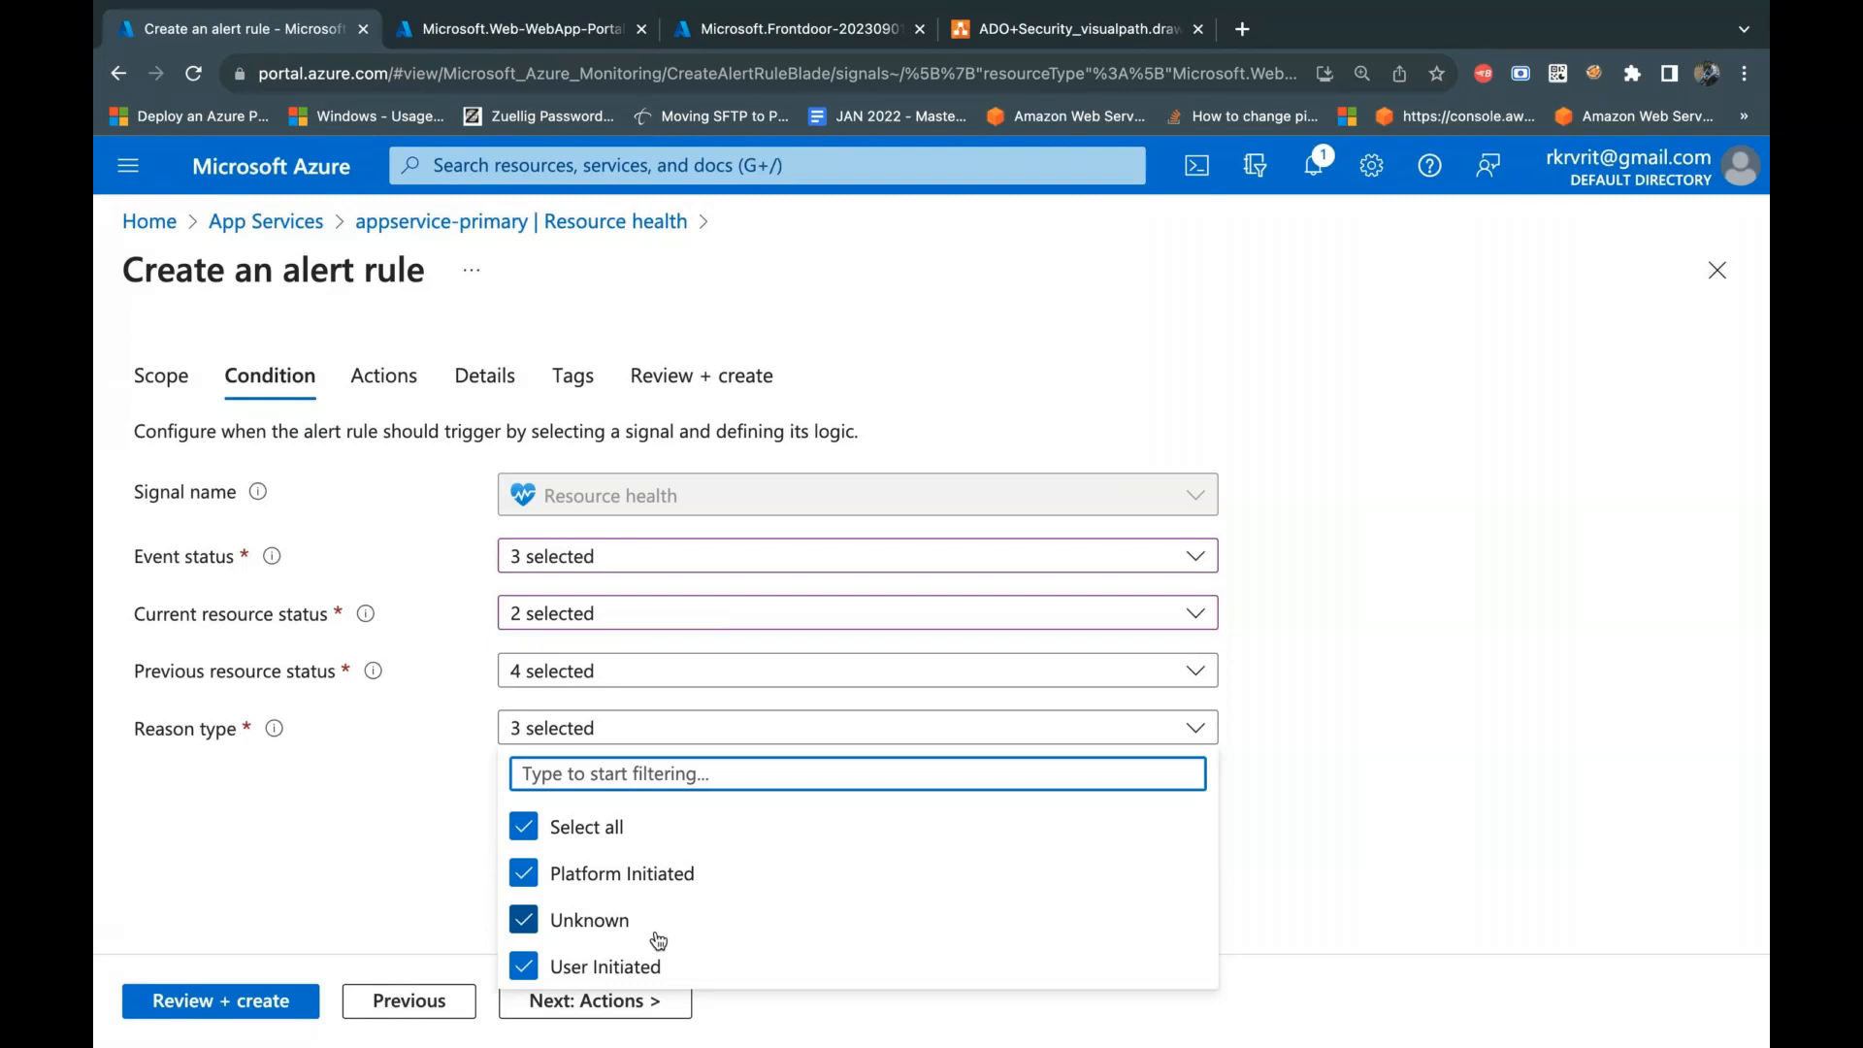
click(1264, 861)
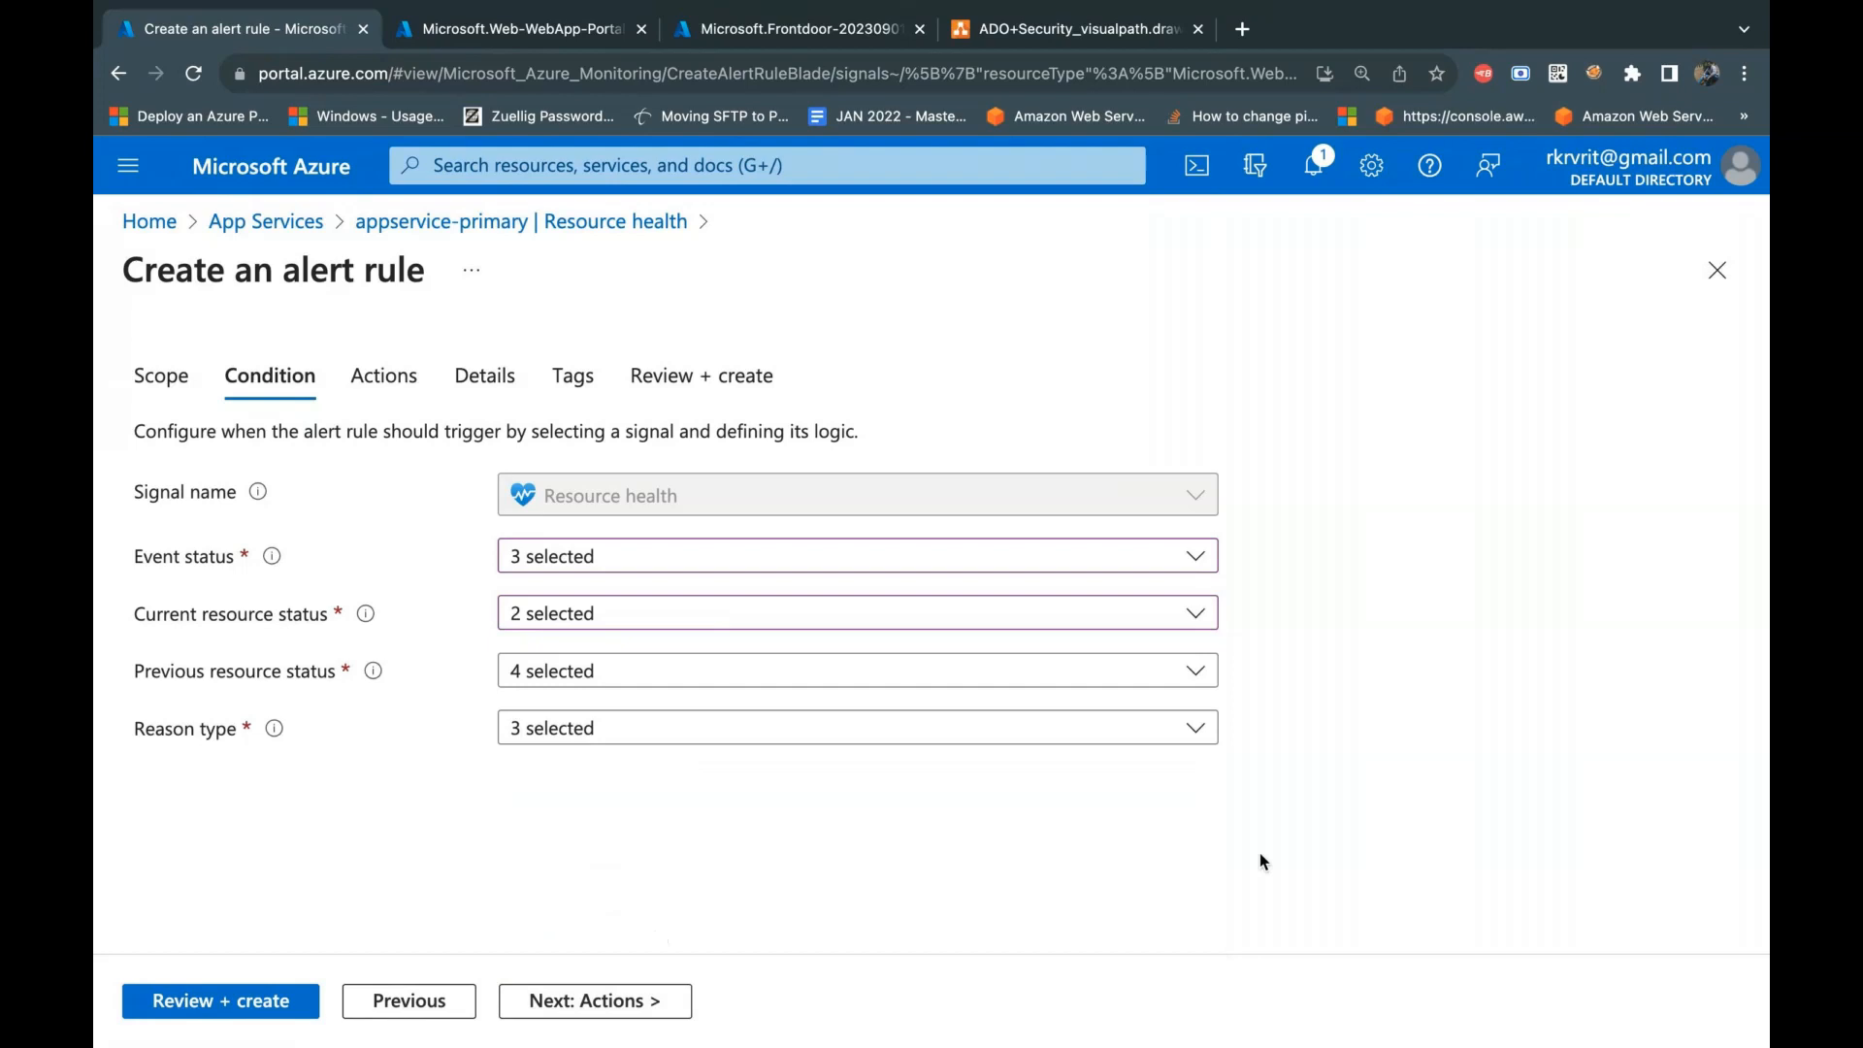
Step: Continue to the alert rule's actions, check the existing action groups, and start creating a new one instead
click(638, 1009)
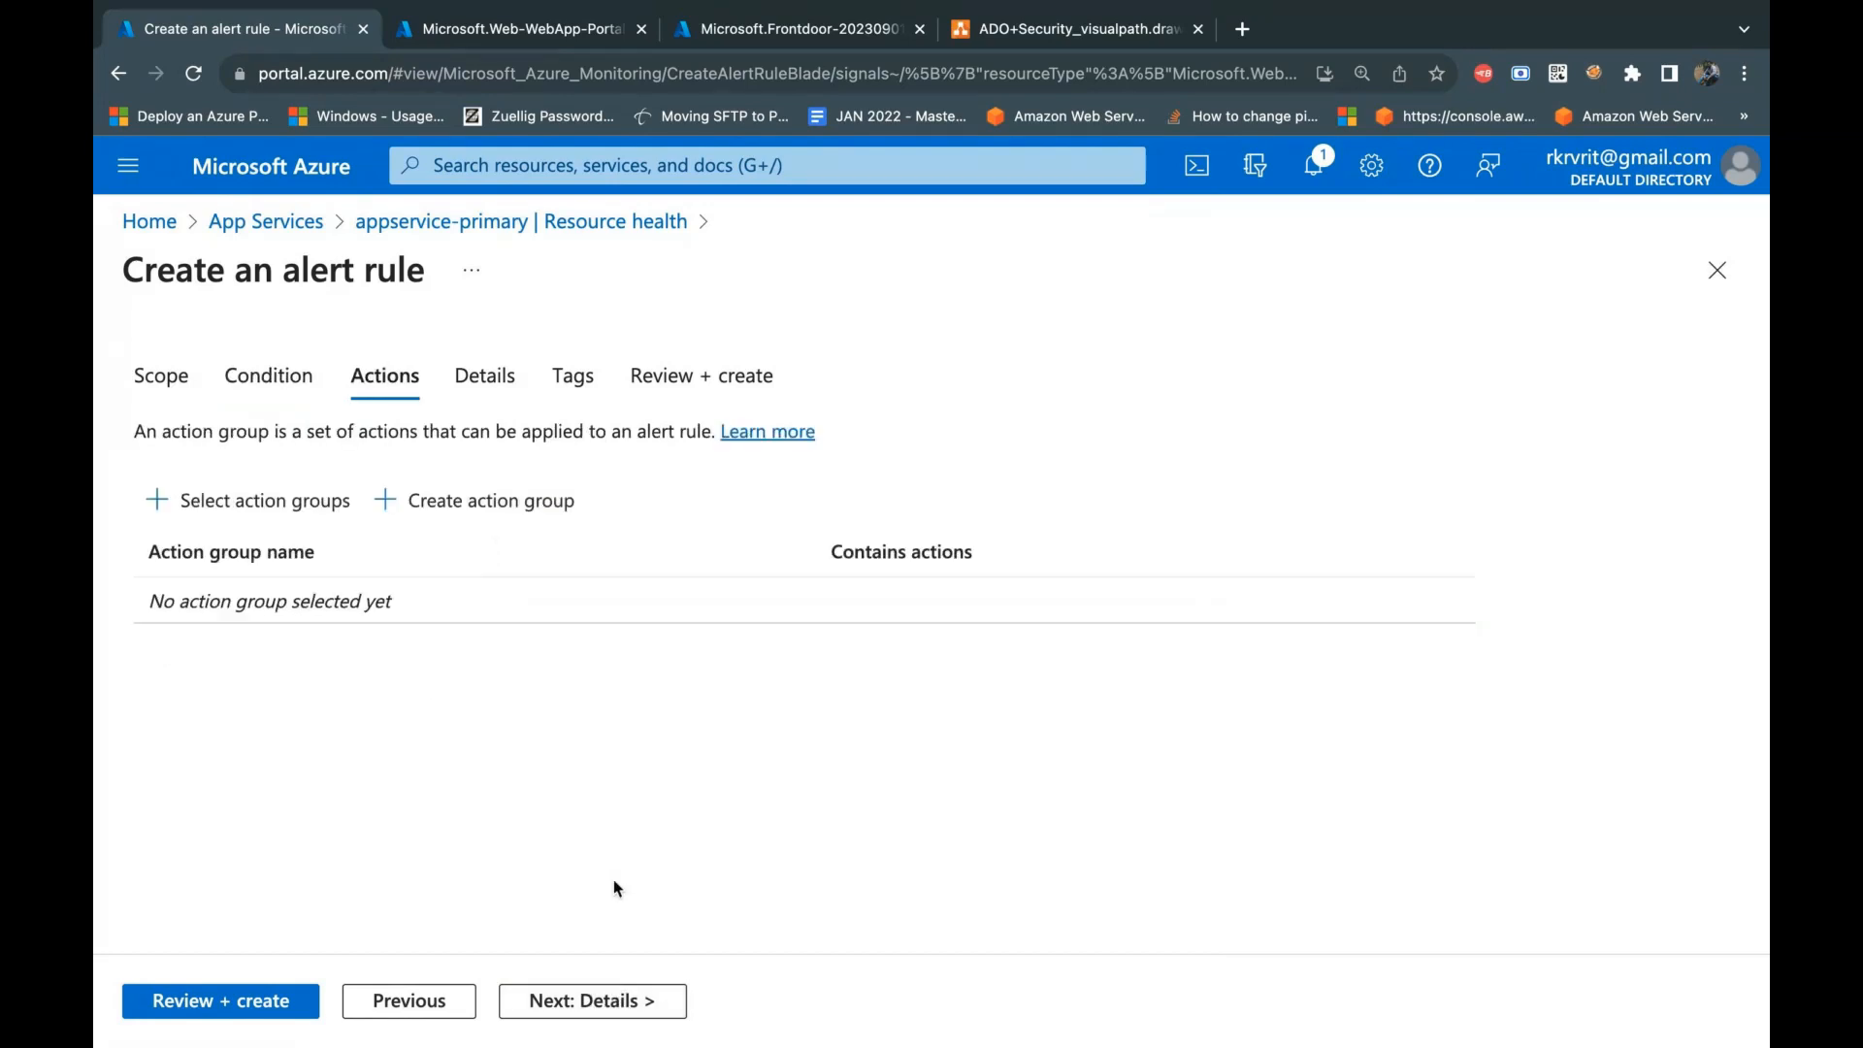
click(283, 519)
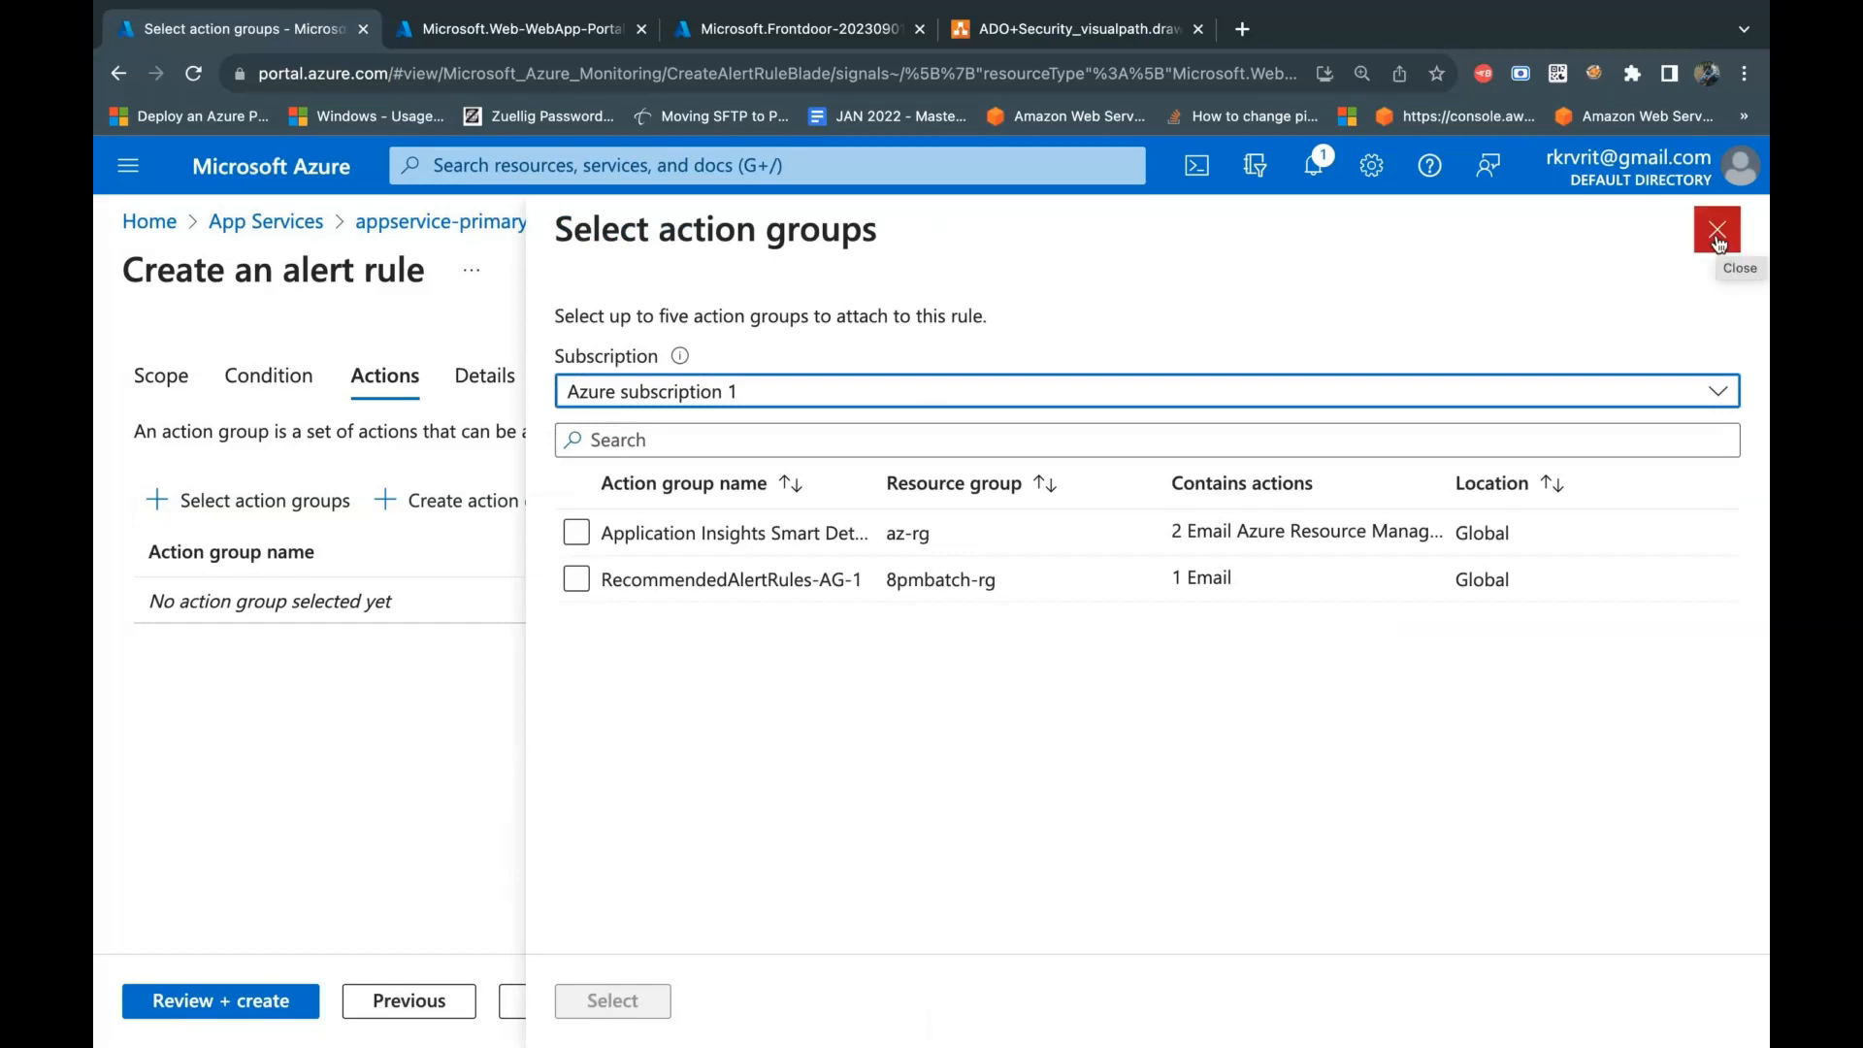
click(1717, 238)
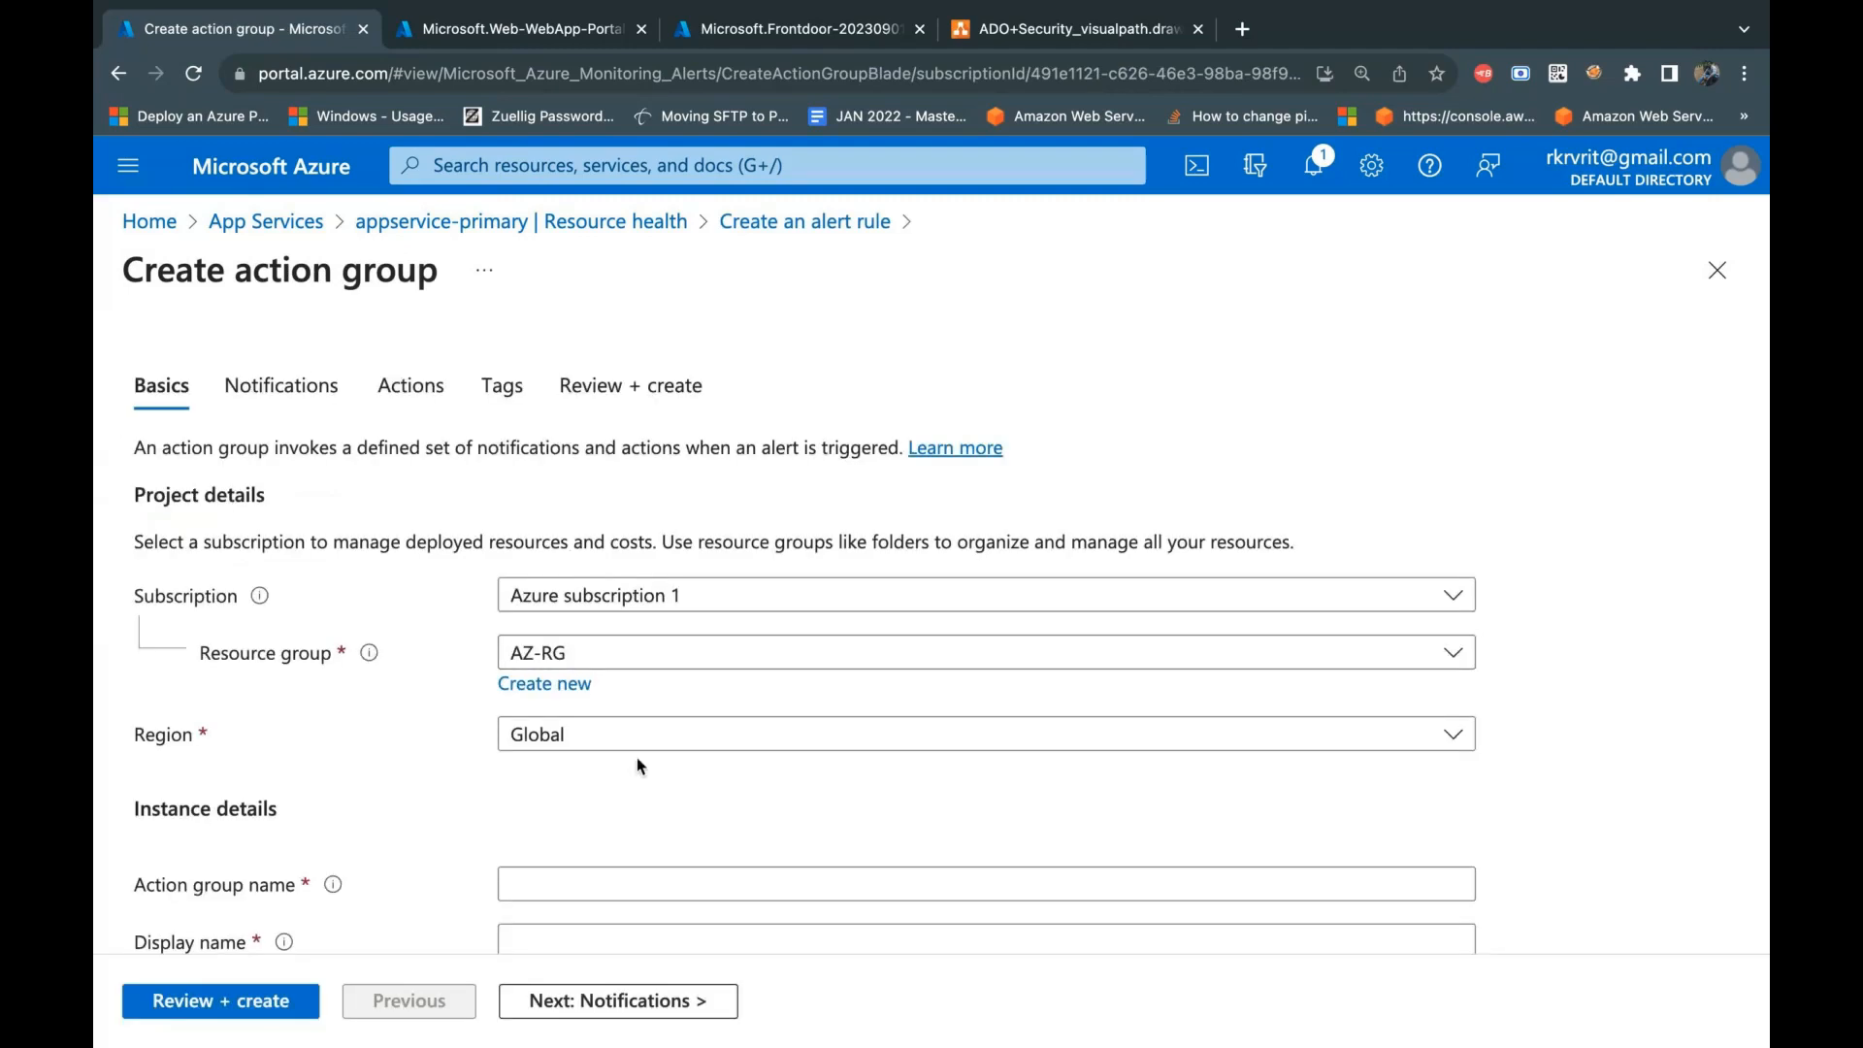
Step: Keep the action group's region as Global and name the group tracker-project-action-group
scroll(637, 758, down, 1)
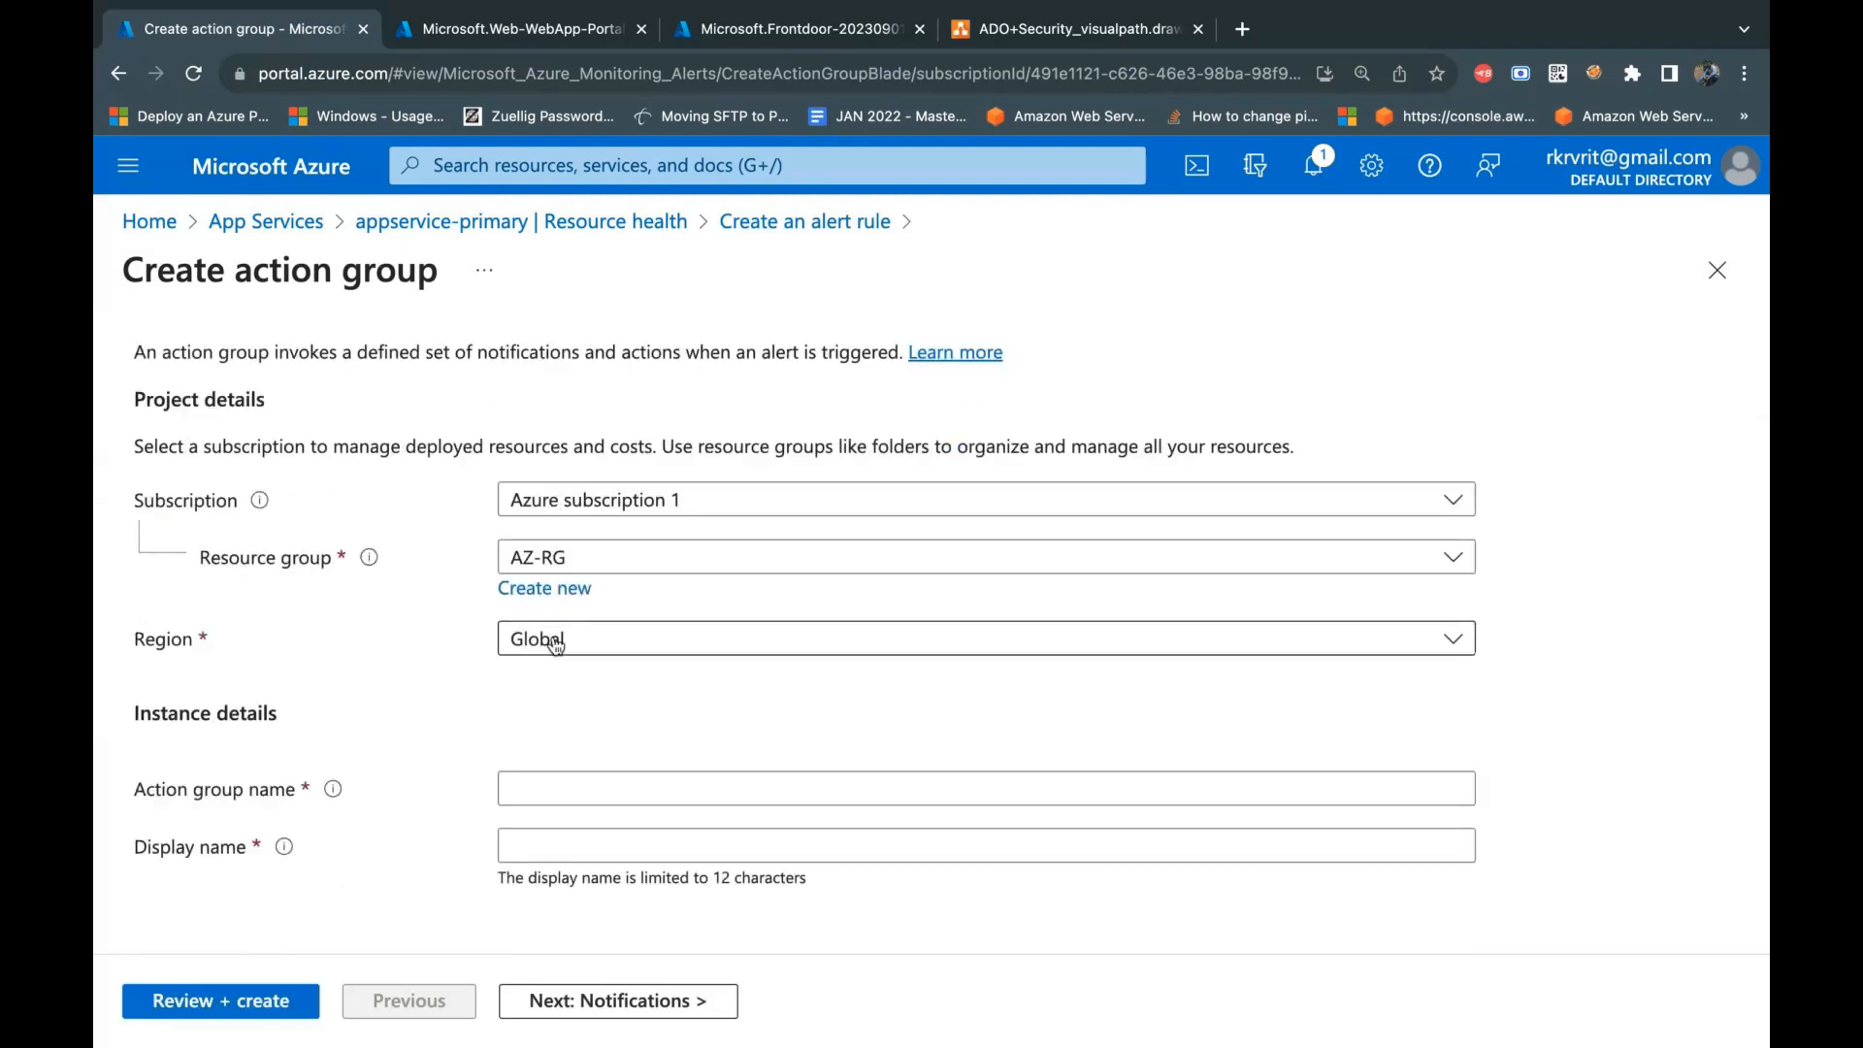
click(556, 644)
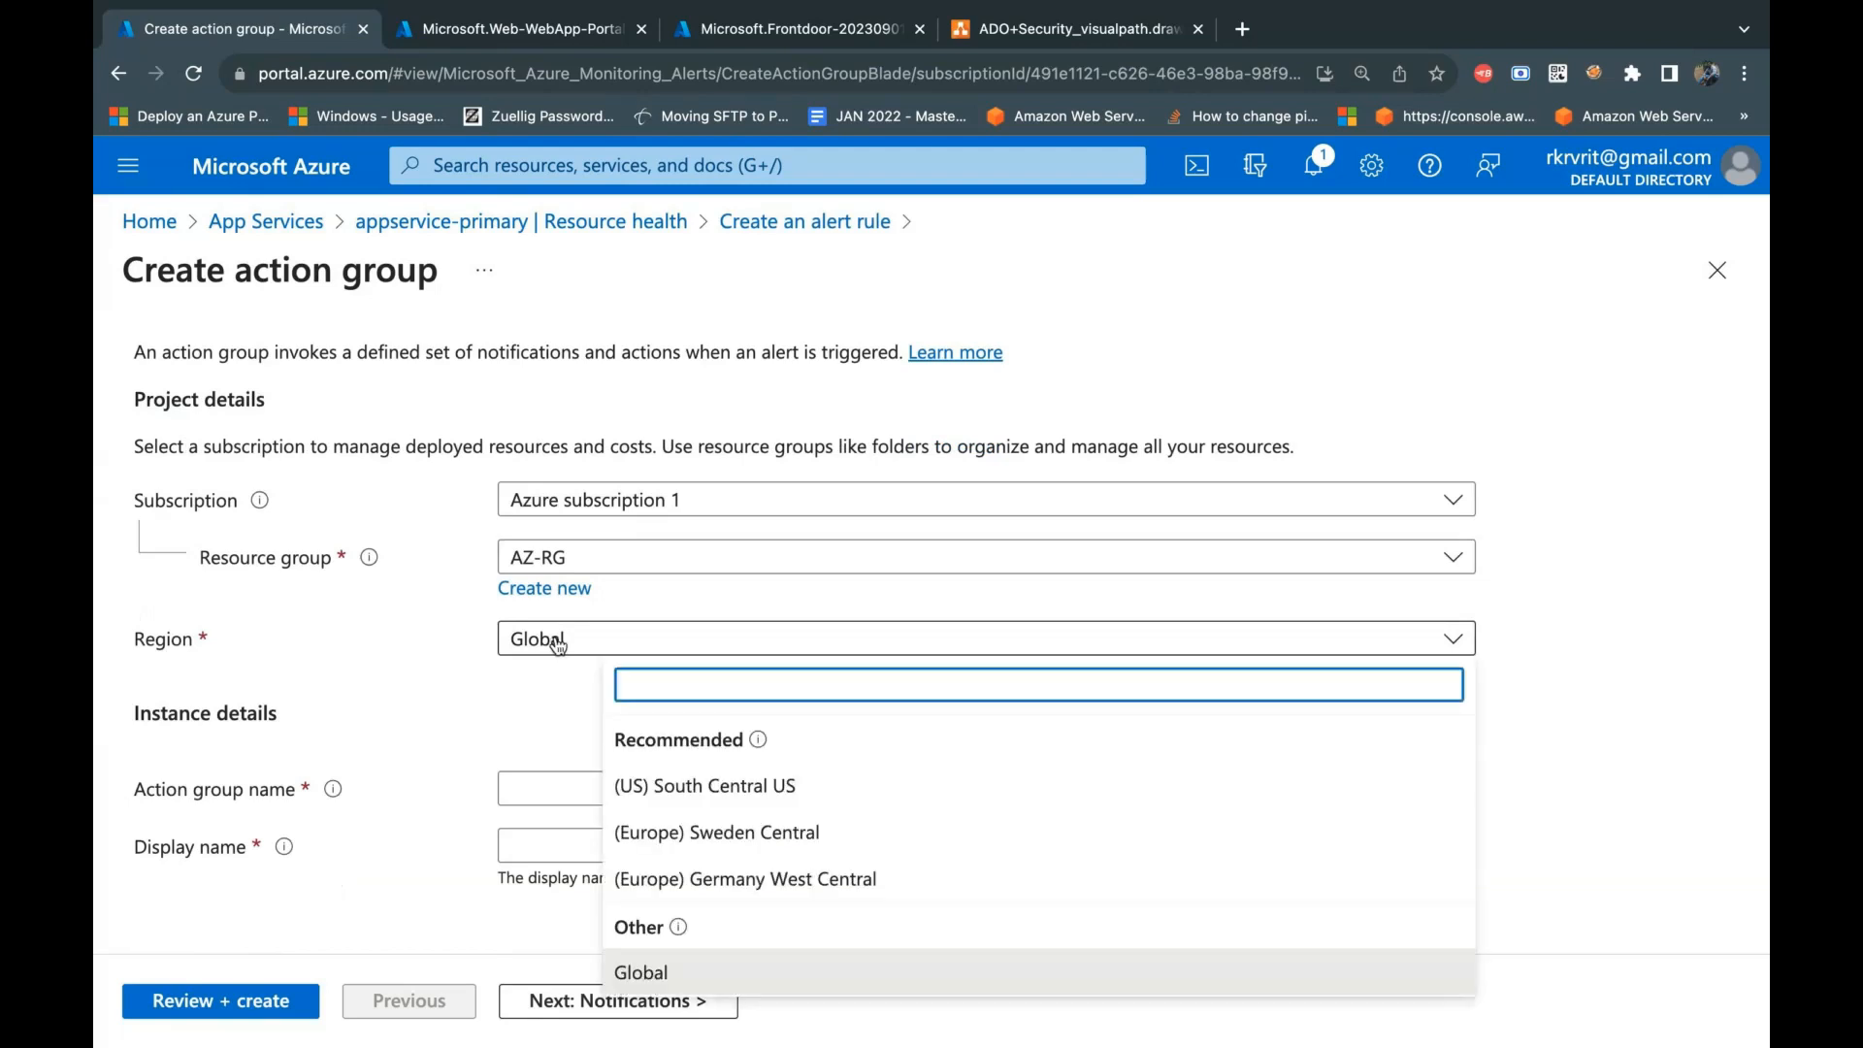
click(556, 644)
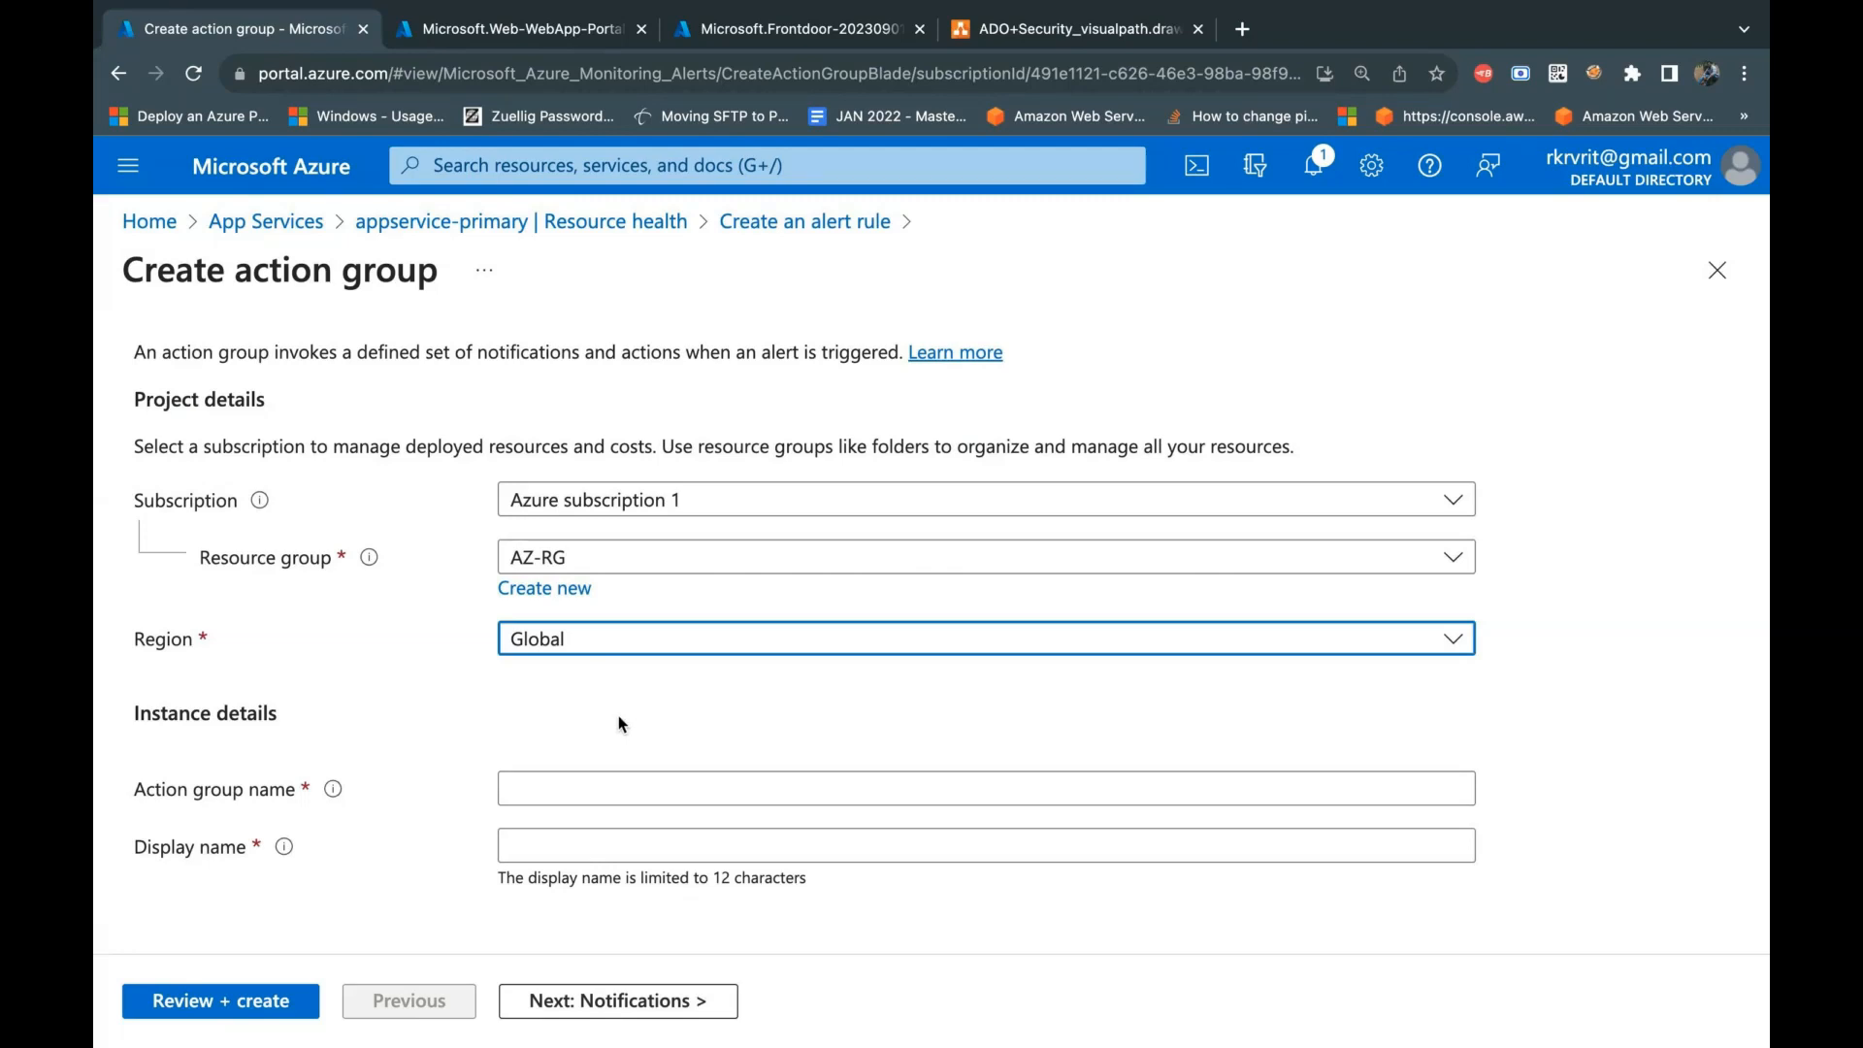
click(529, 794)
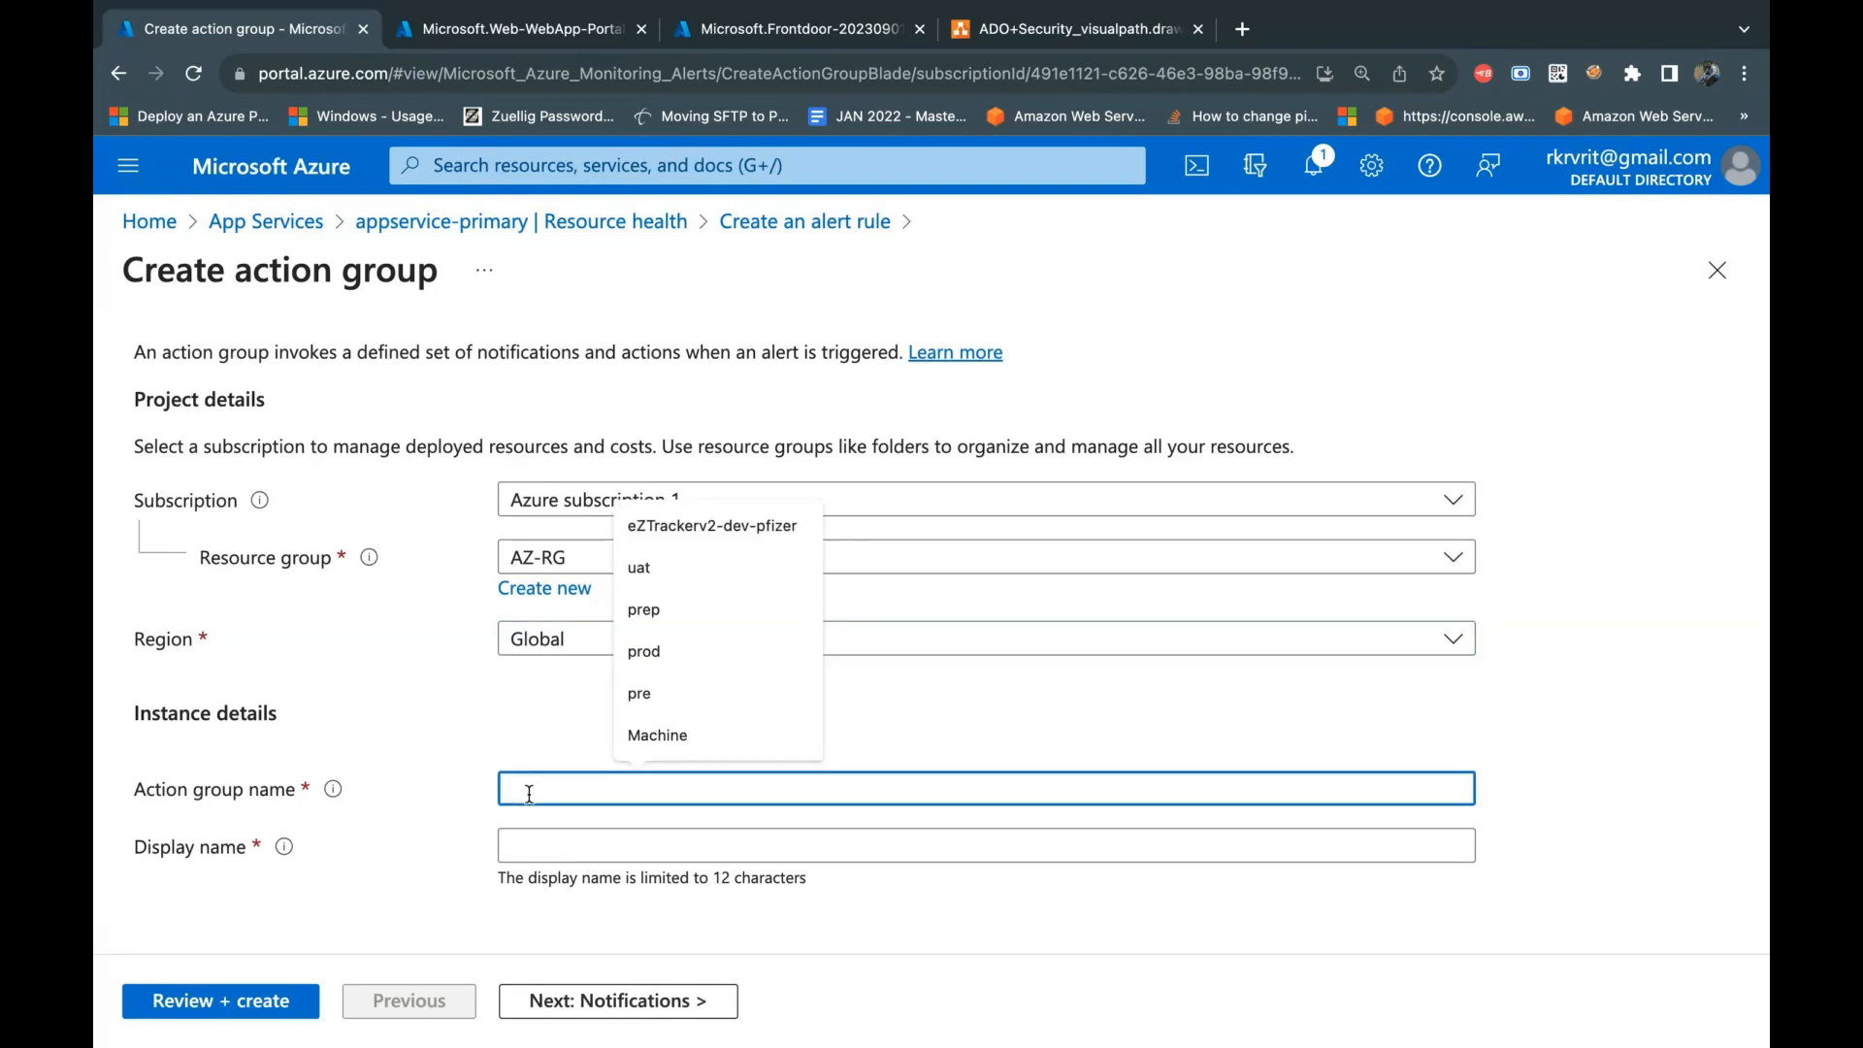
text(tracker-)
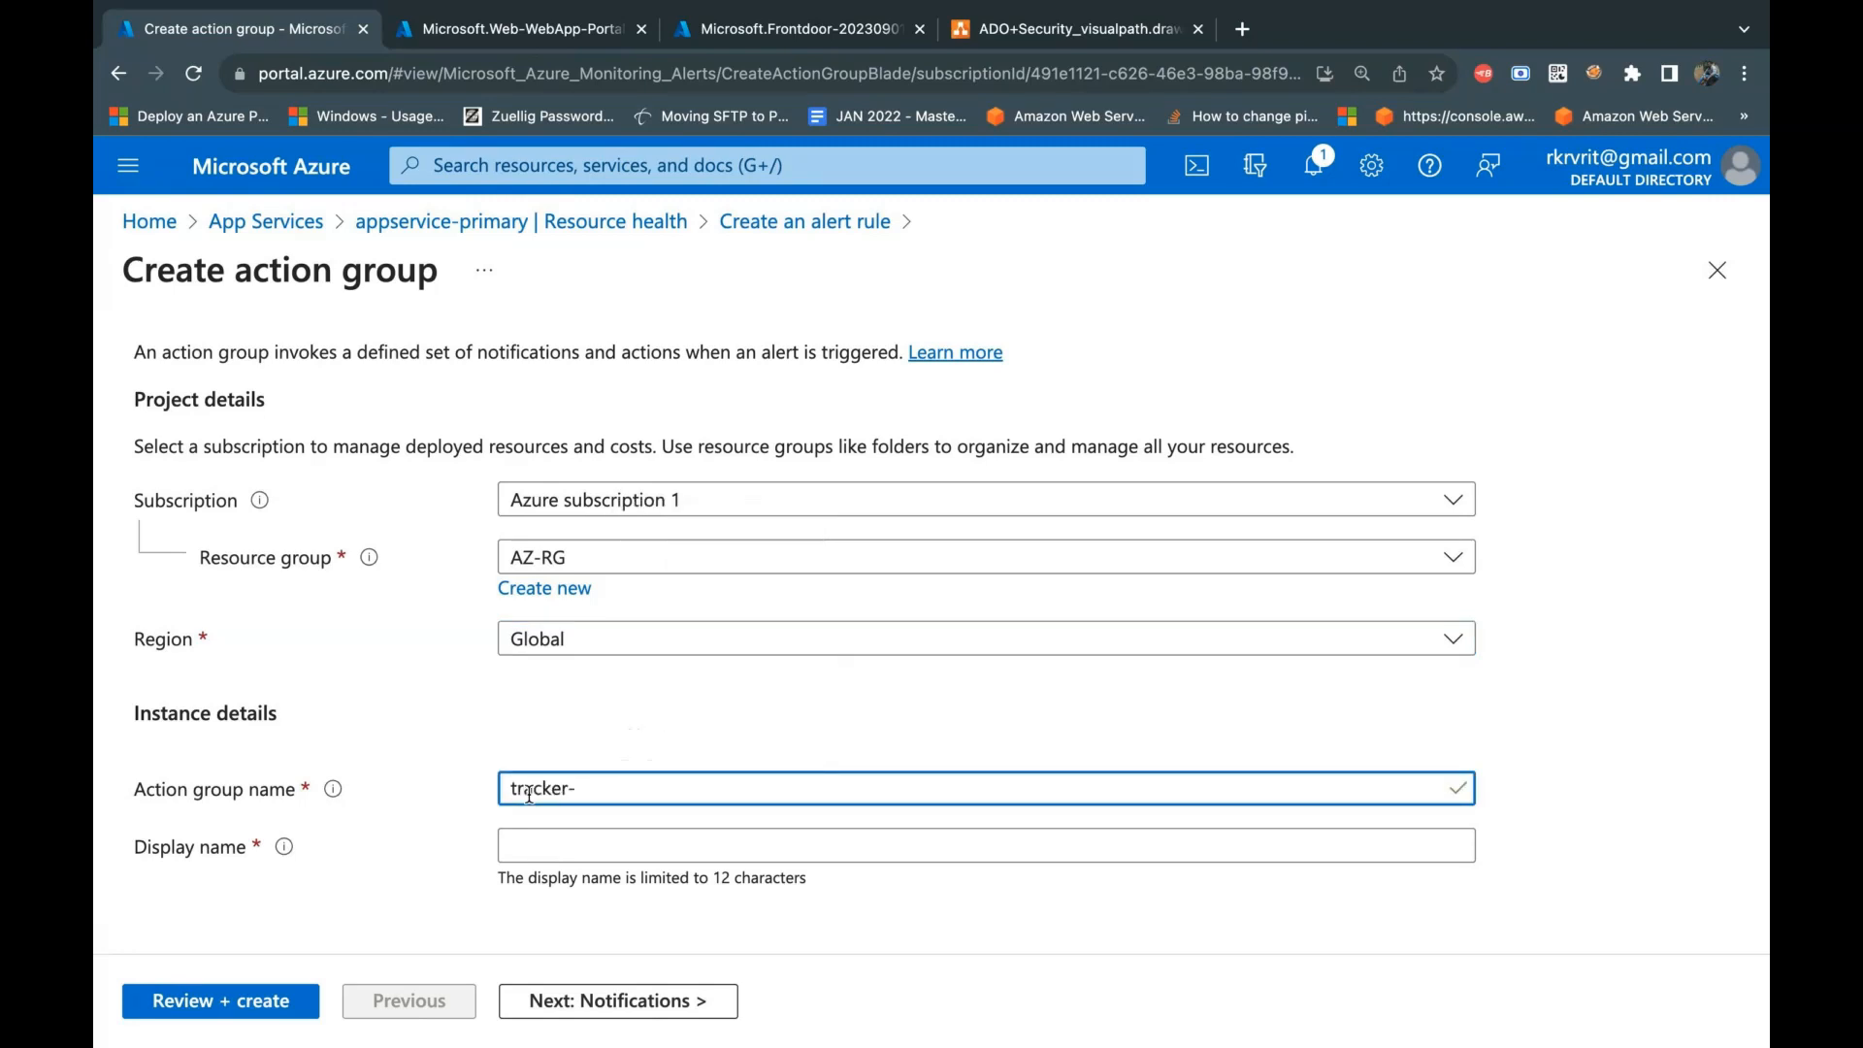
text(project-action-grou)
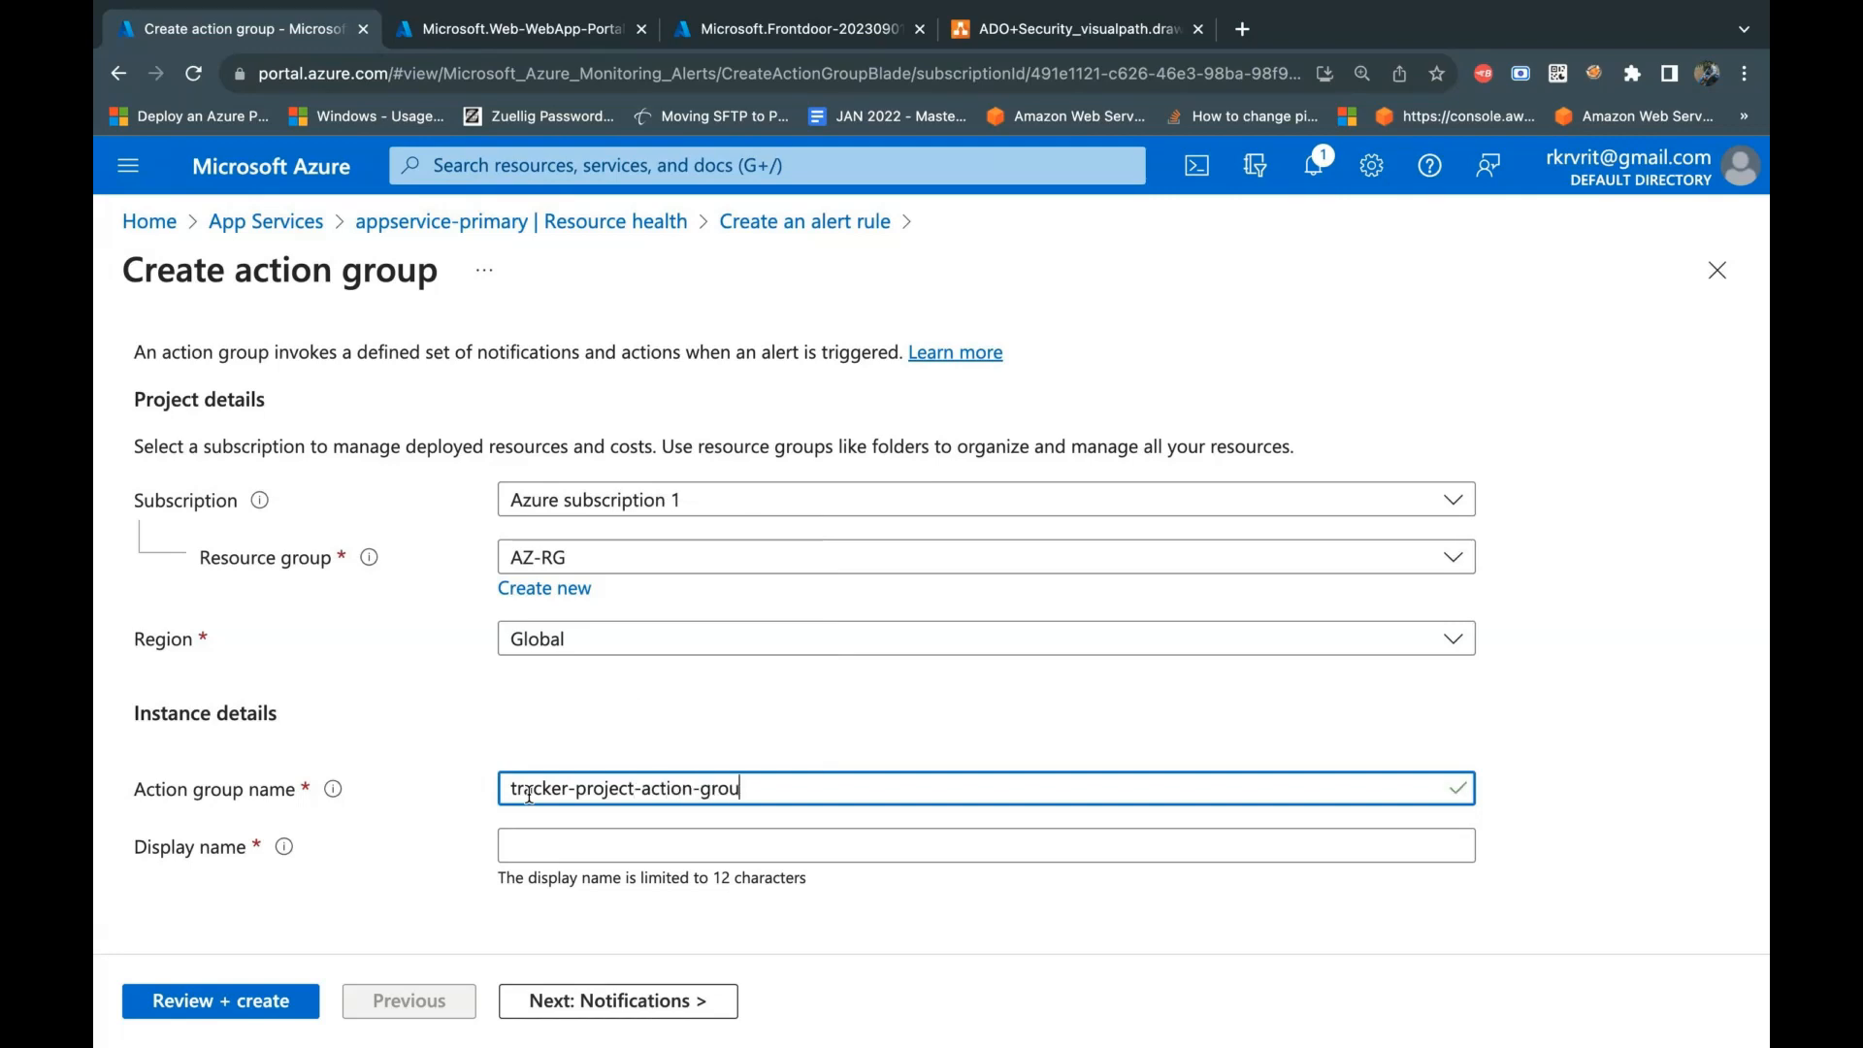
text(p)
click(720, 728)
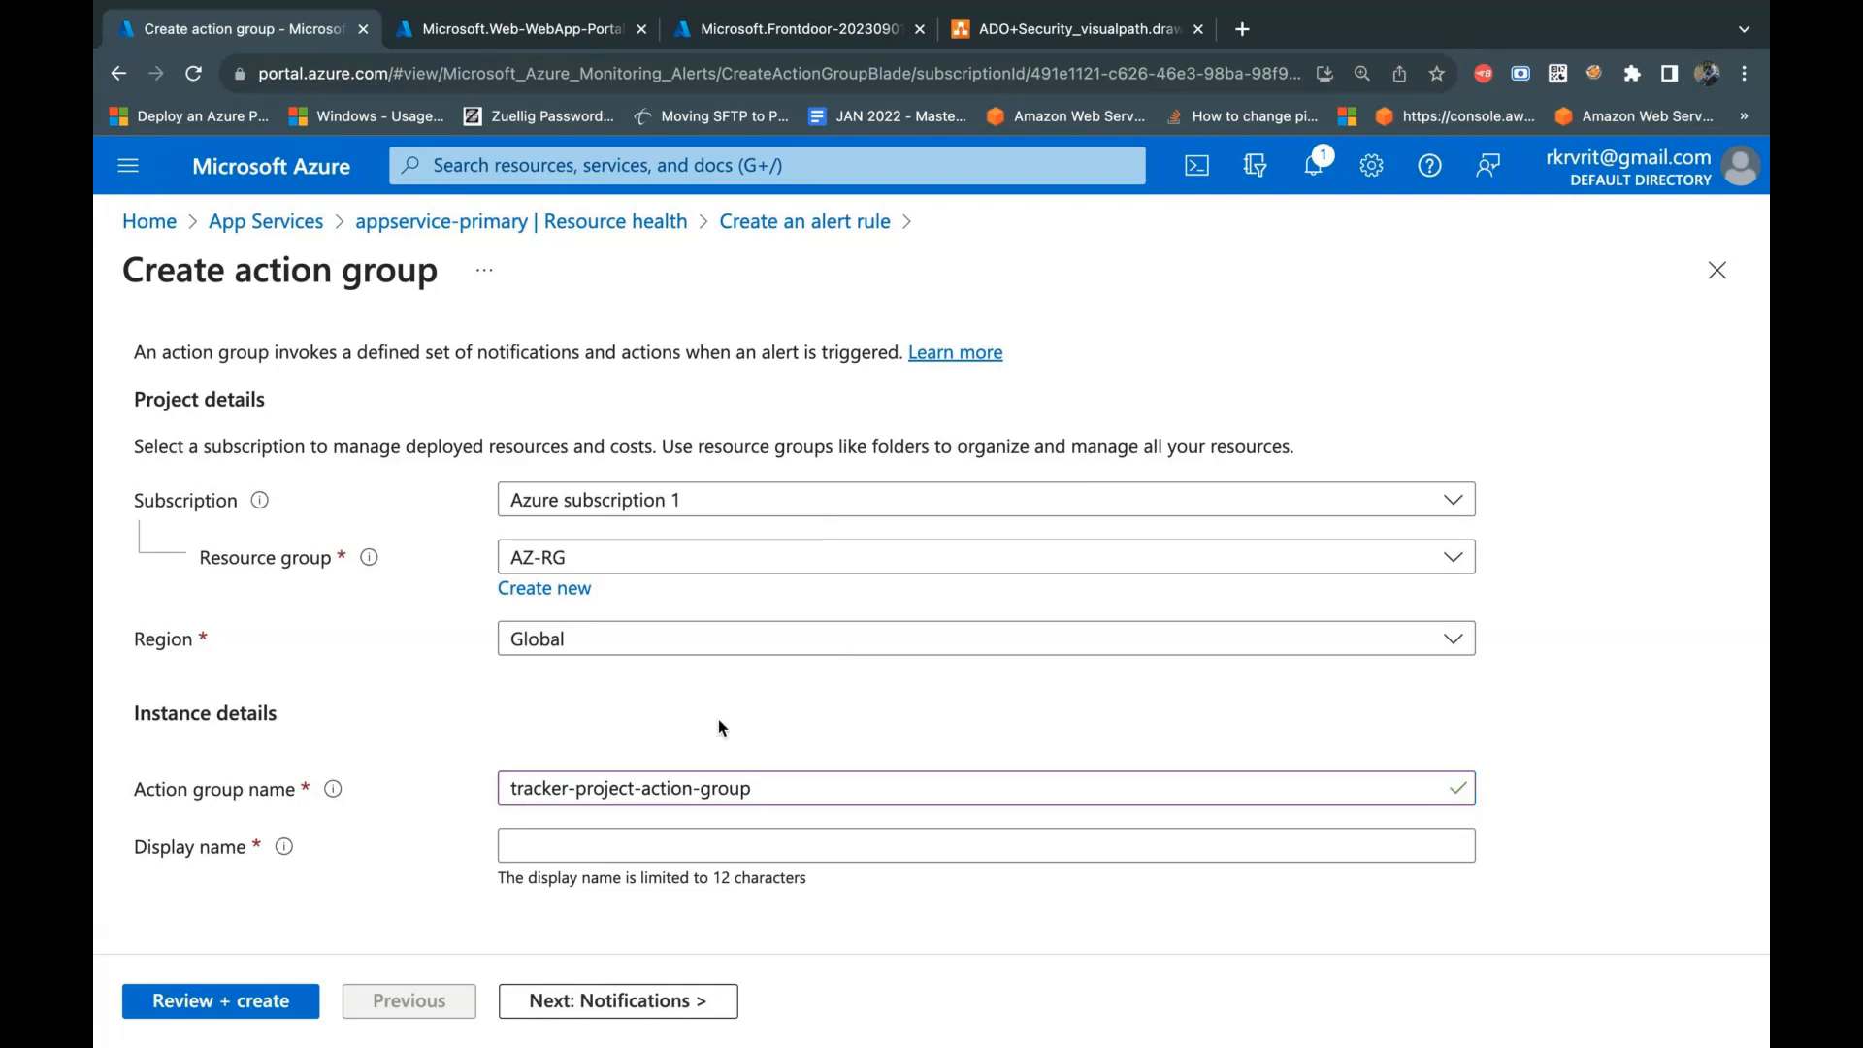
Step: Copy the action group name into the display name and shorten it to tracker-pro
click(691, 800)
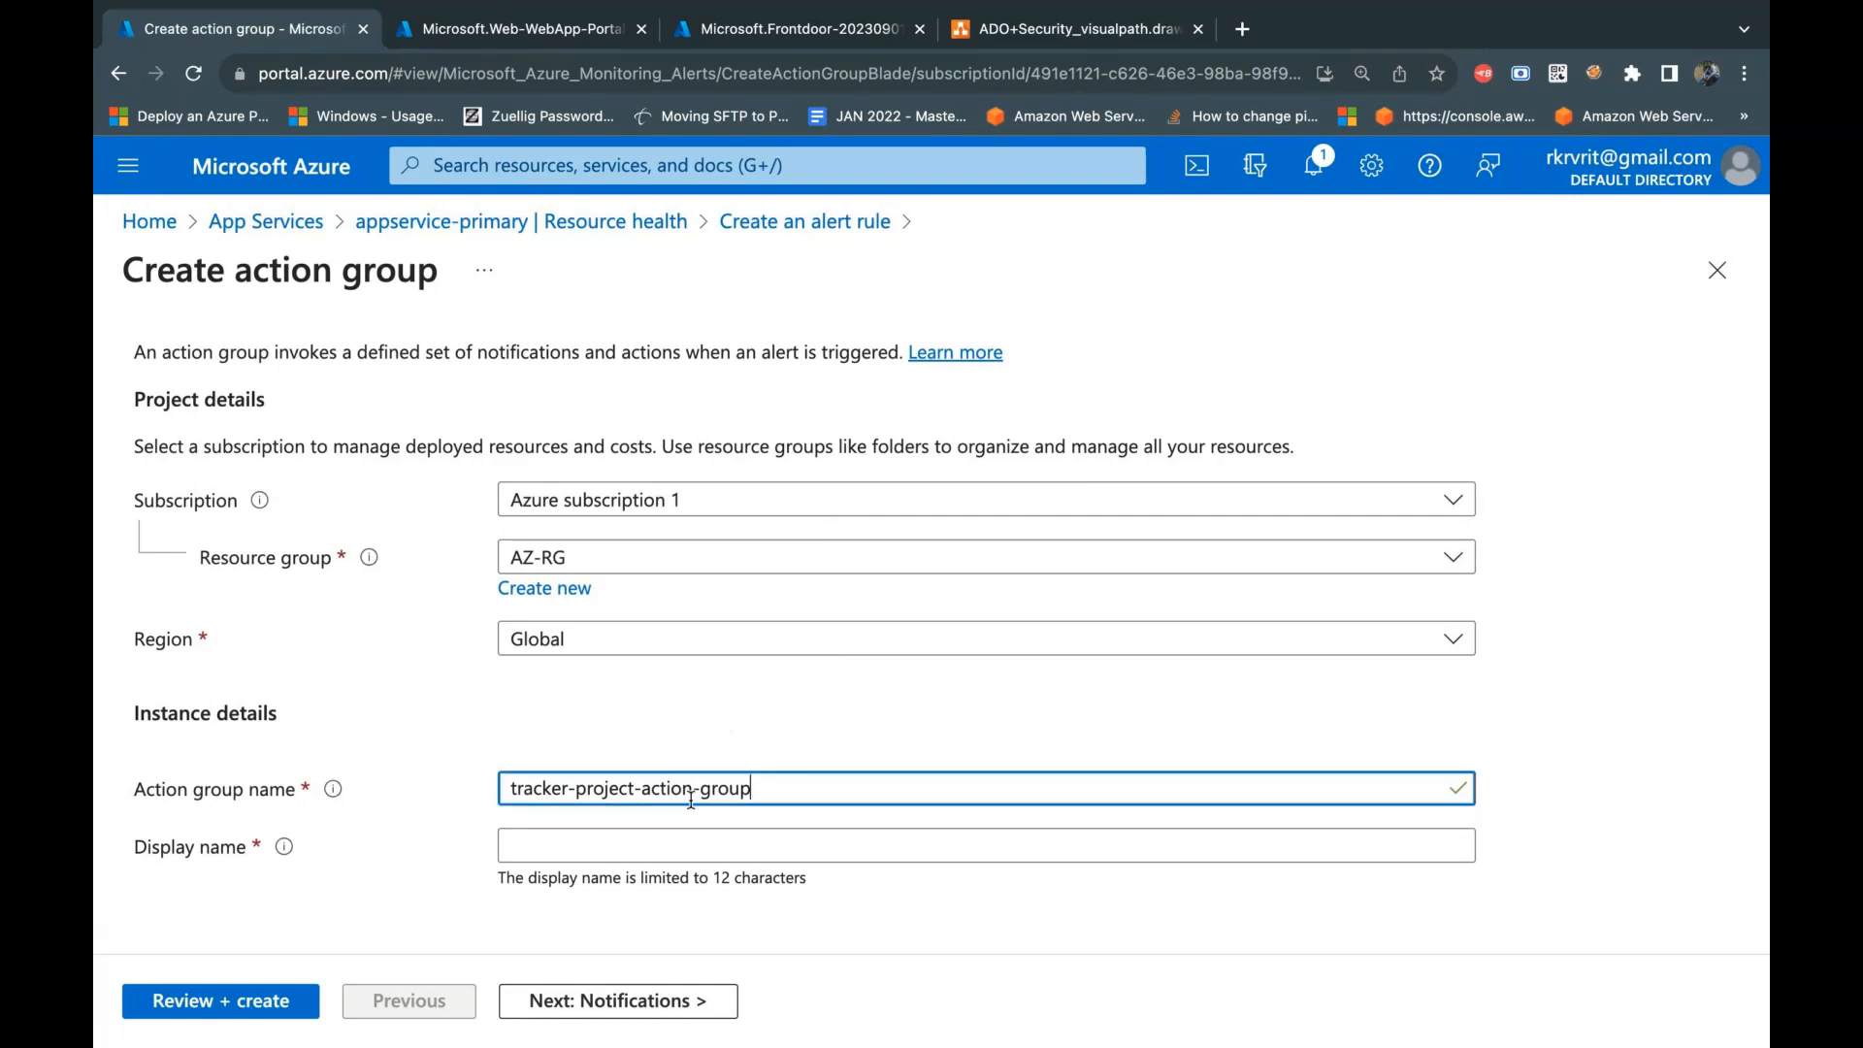
triple_click(691, 799)
click(786, 847)
text(tracker-project-action-group)
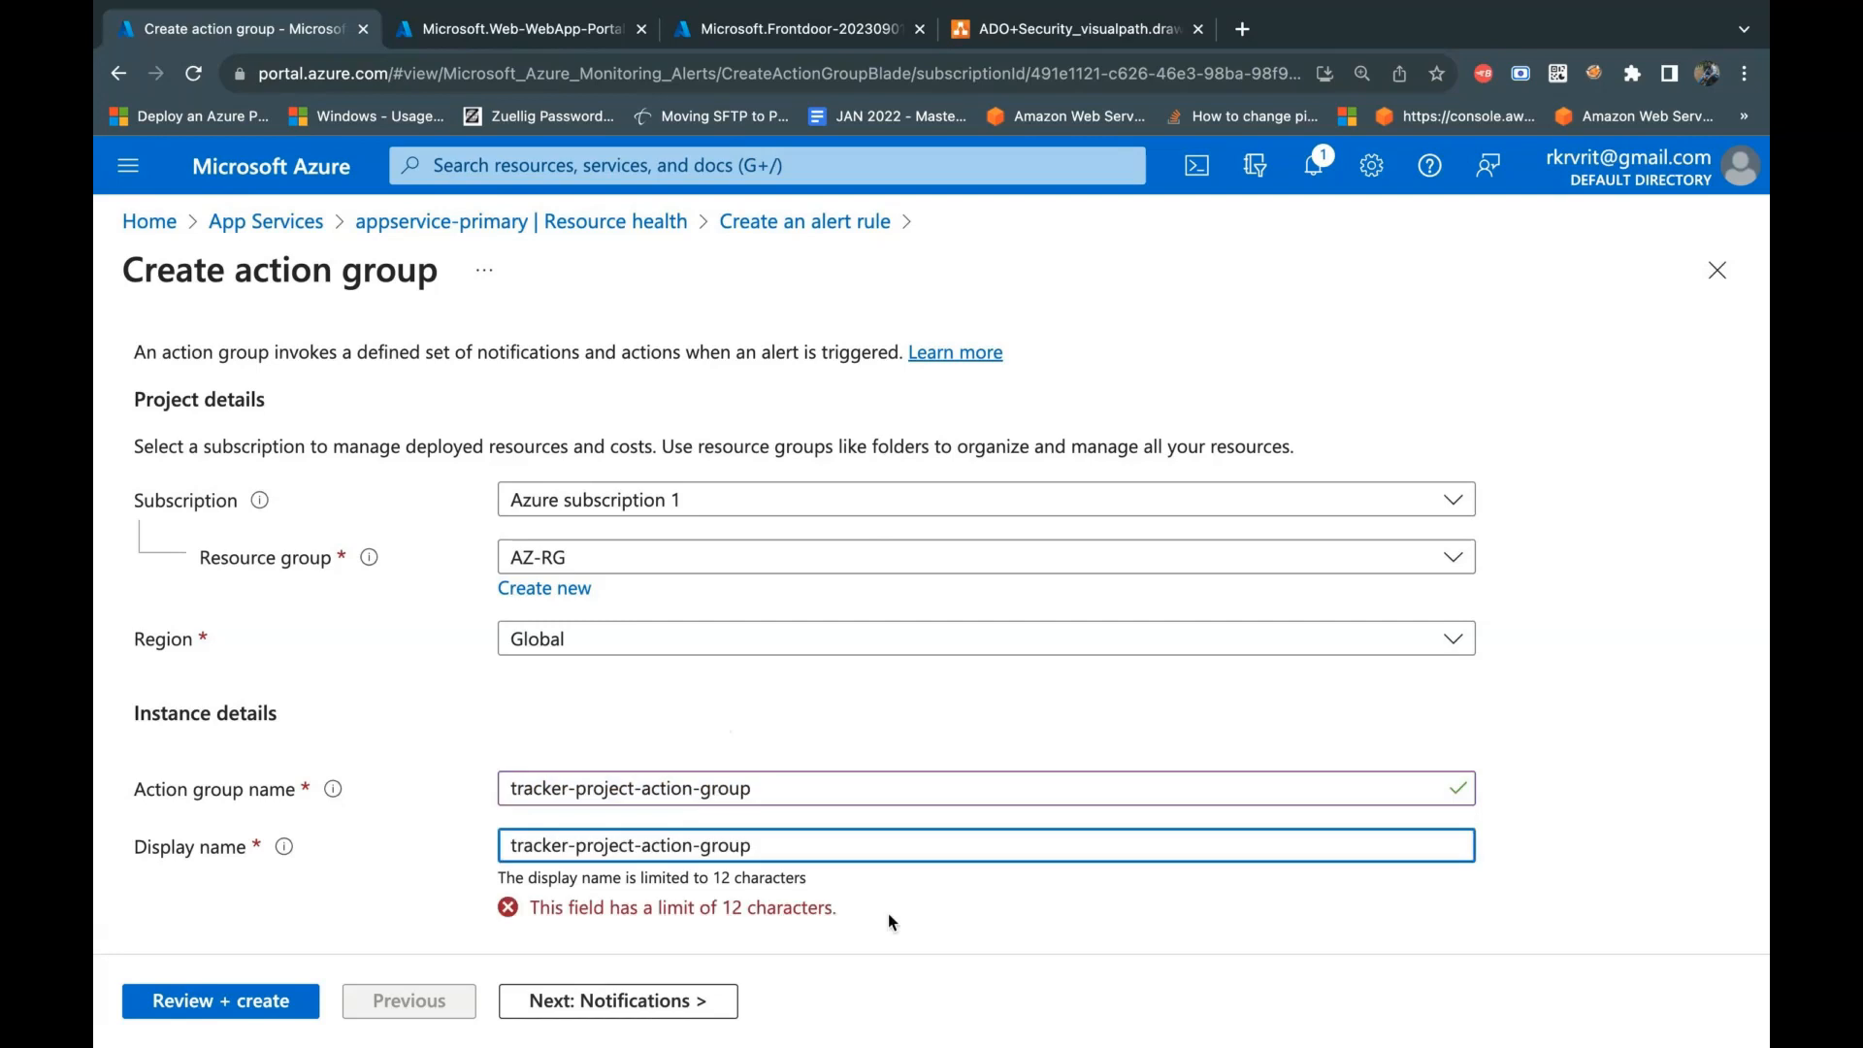
key(BackSpace)
key(BackSpace)
key(BackSpace)
key(BackSpace)
key(BackSpace)
key(BackSpace)
key(BackSpace)
key(BackSpace)
key(BackSpace)
key(BackSpace)
key(BackSpace)
key(BackSpace)
key(BackSpace)
click(982, 916)
click(685, 849)
key(BackSpace)
key(BackSpace)
key(BackSpace)
key(BackSpace)
click(834, 929)
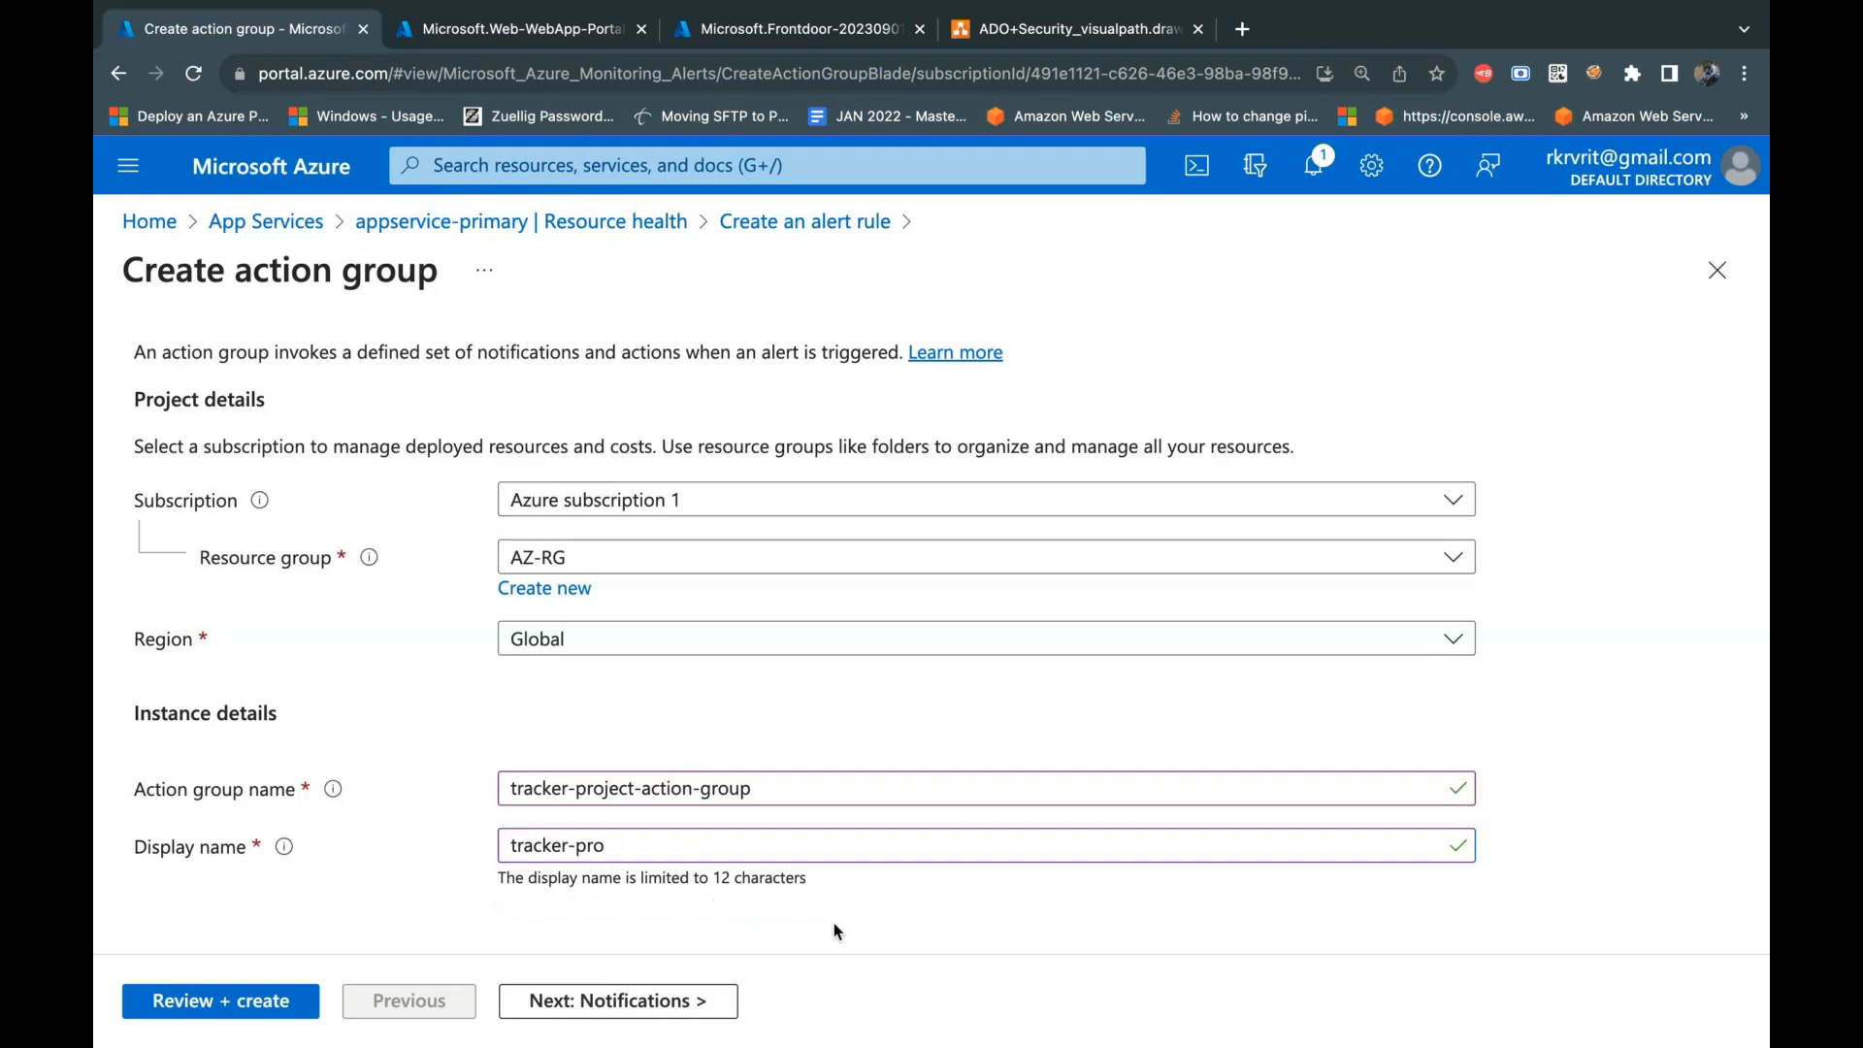
Step: Continue to the action group's notifications and choose Email/SMS message/Push/Voice as the notification type
click(699, 1009)
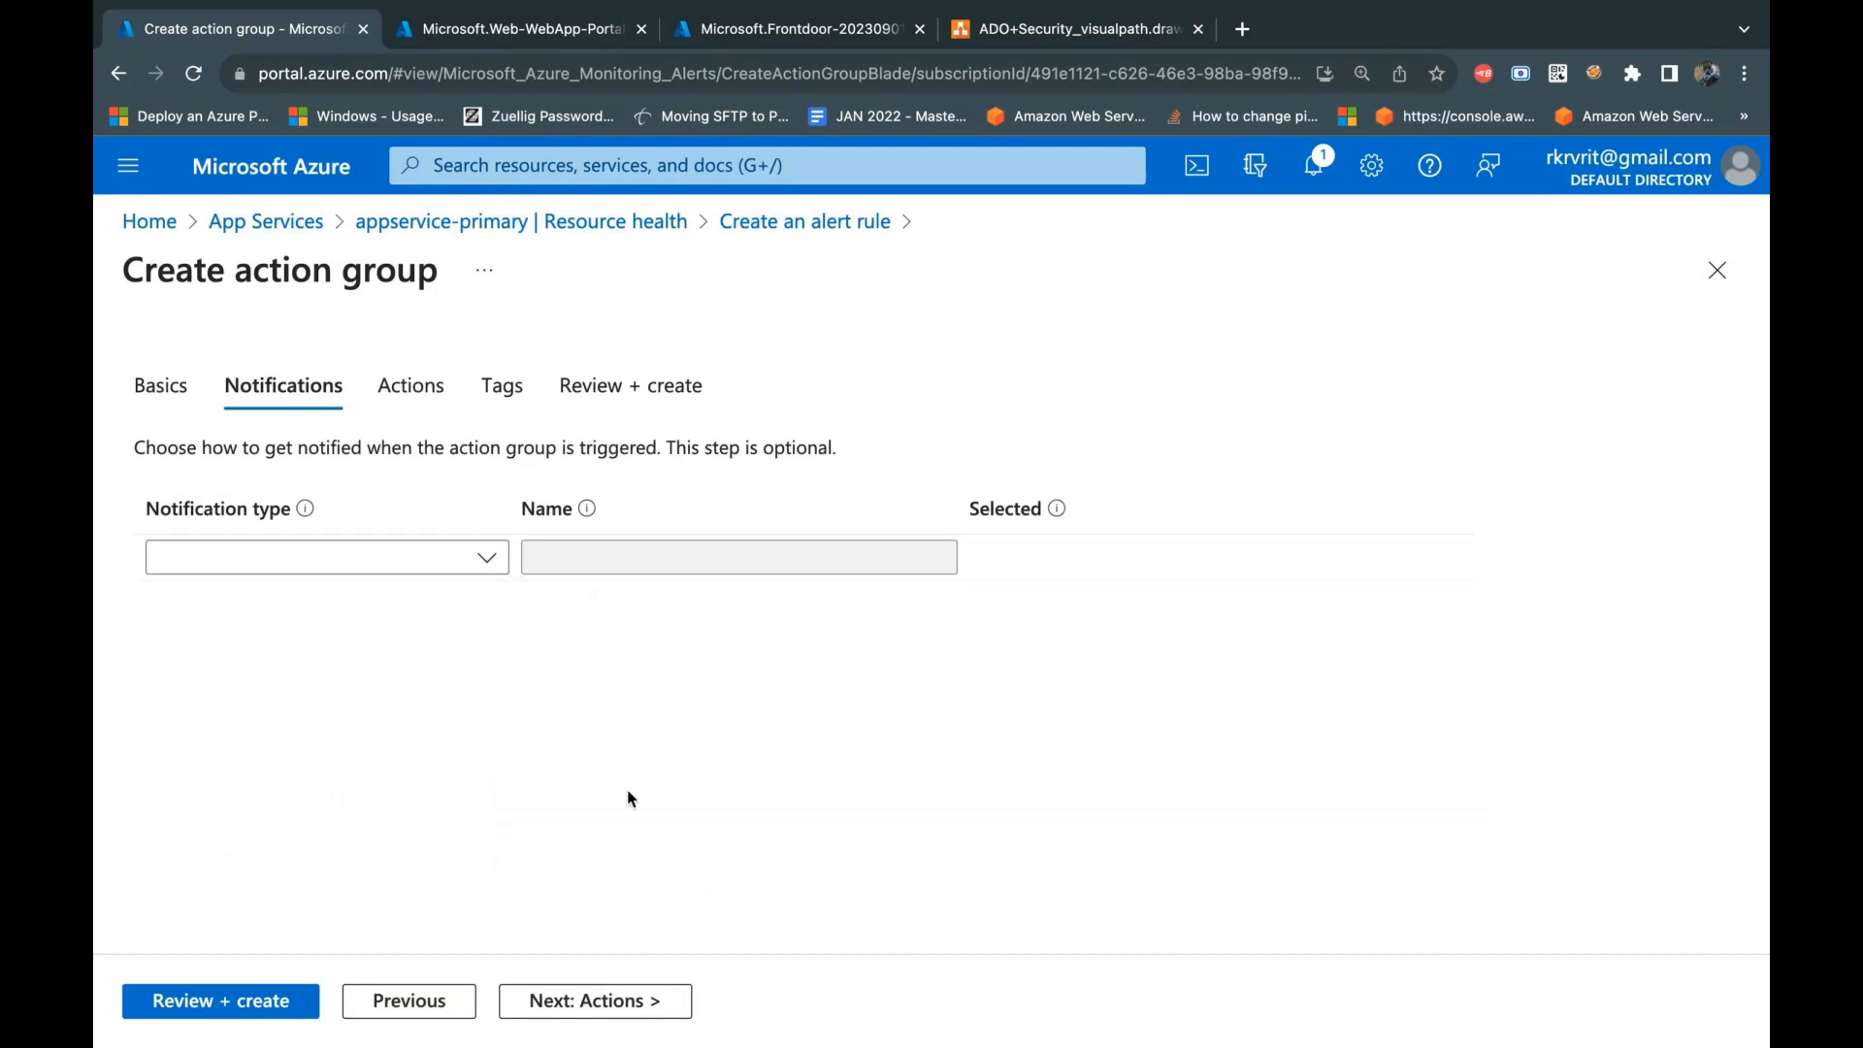
click(474, 567)
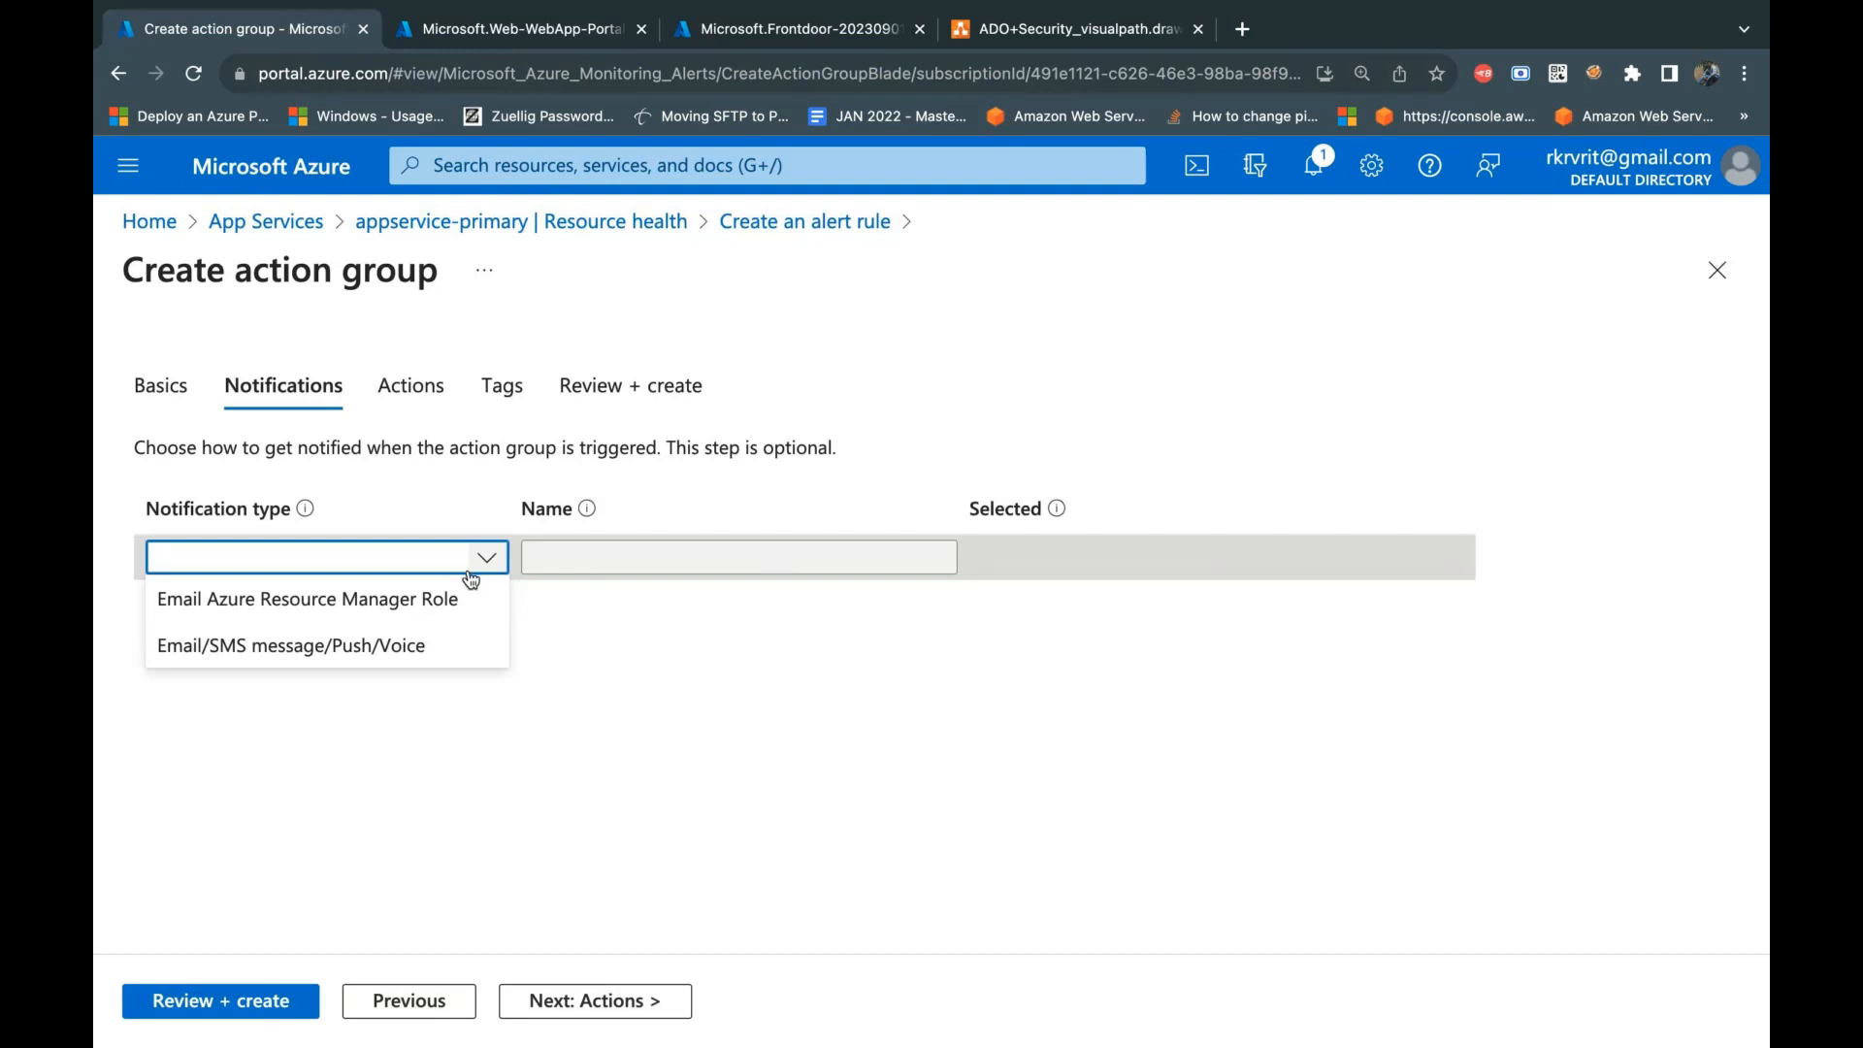
click(439, 648)
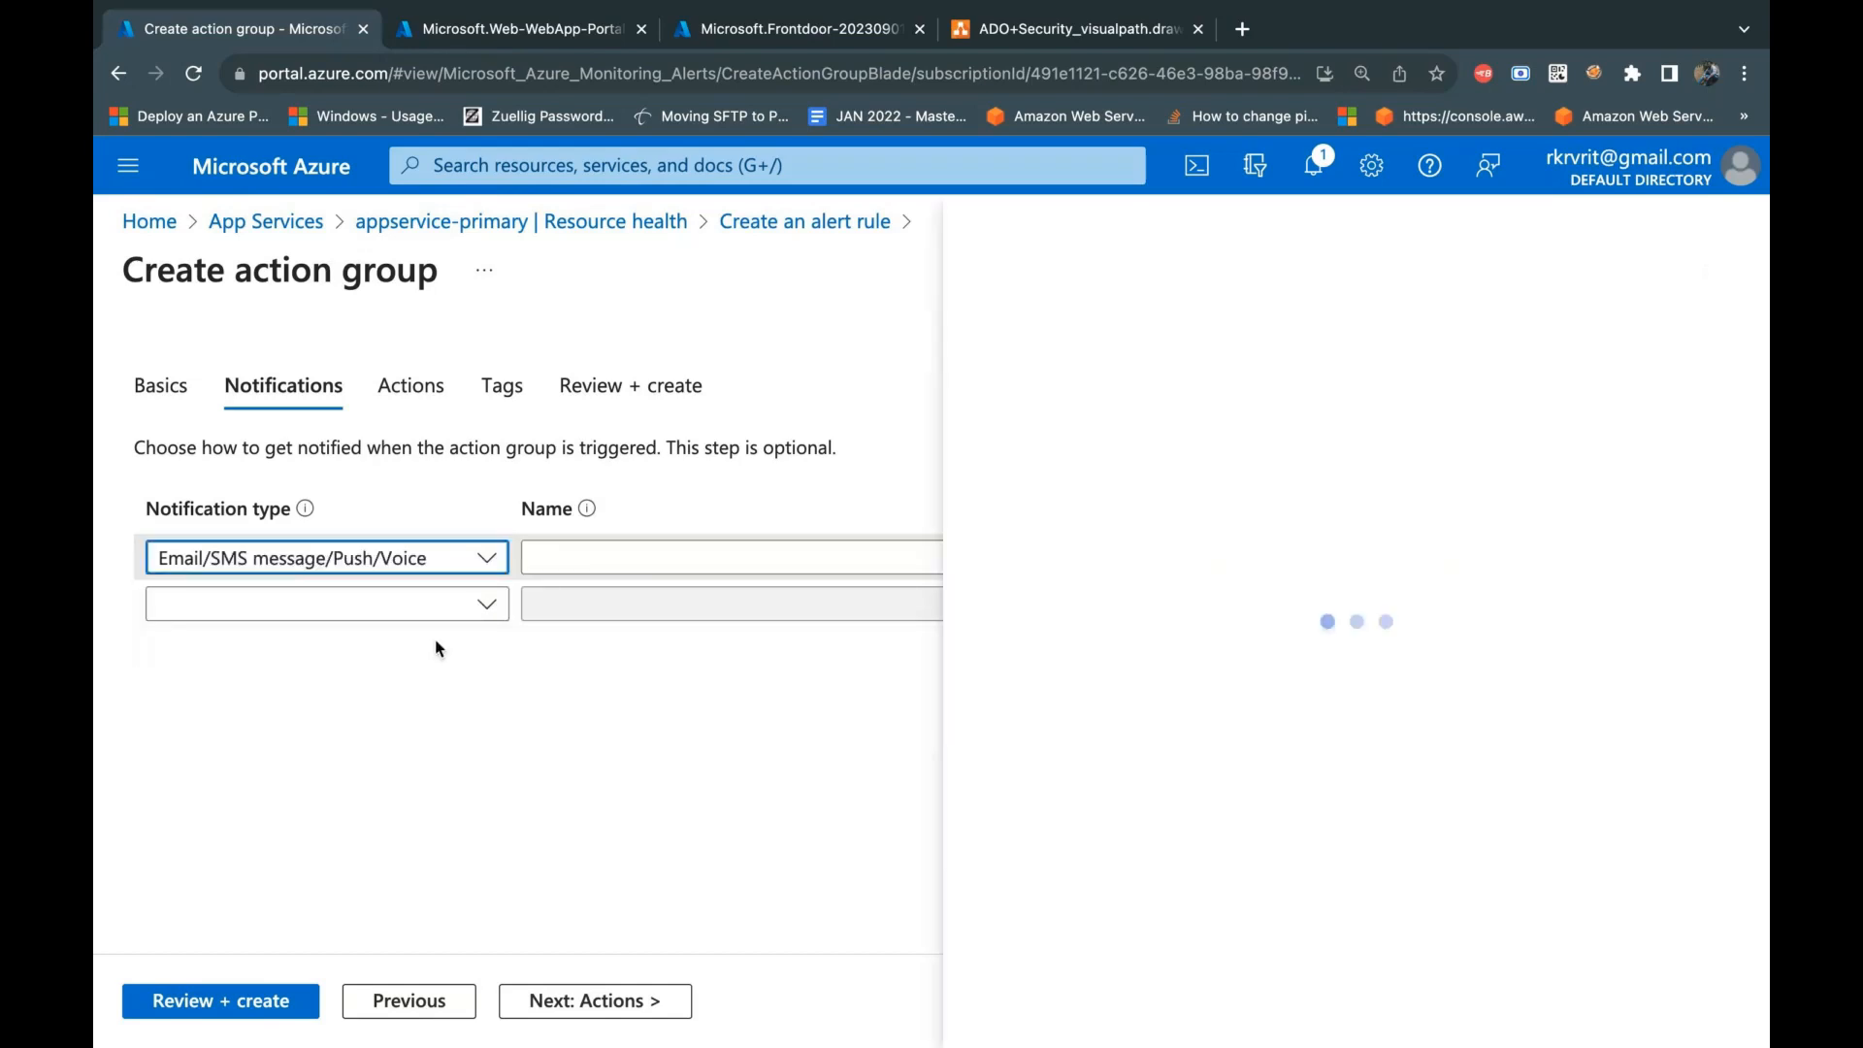
Step: Enable only the email notification, enter the recipient's email address, and save the notification settings
click(963, 367)
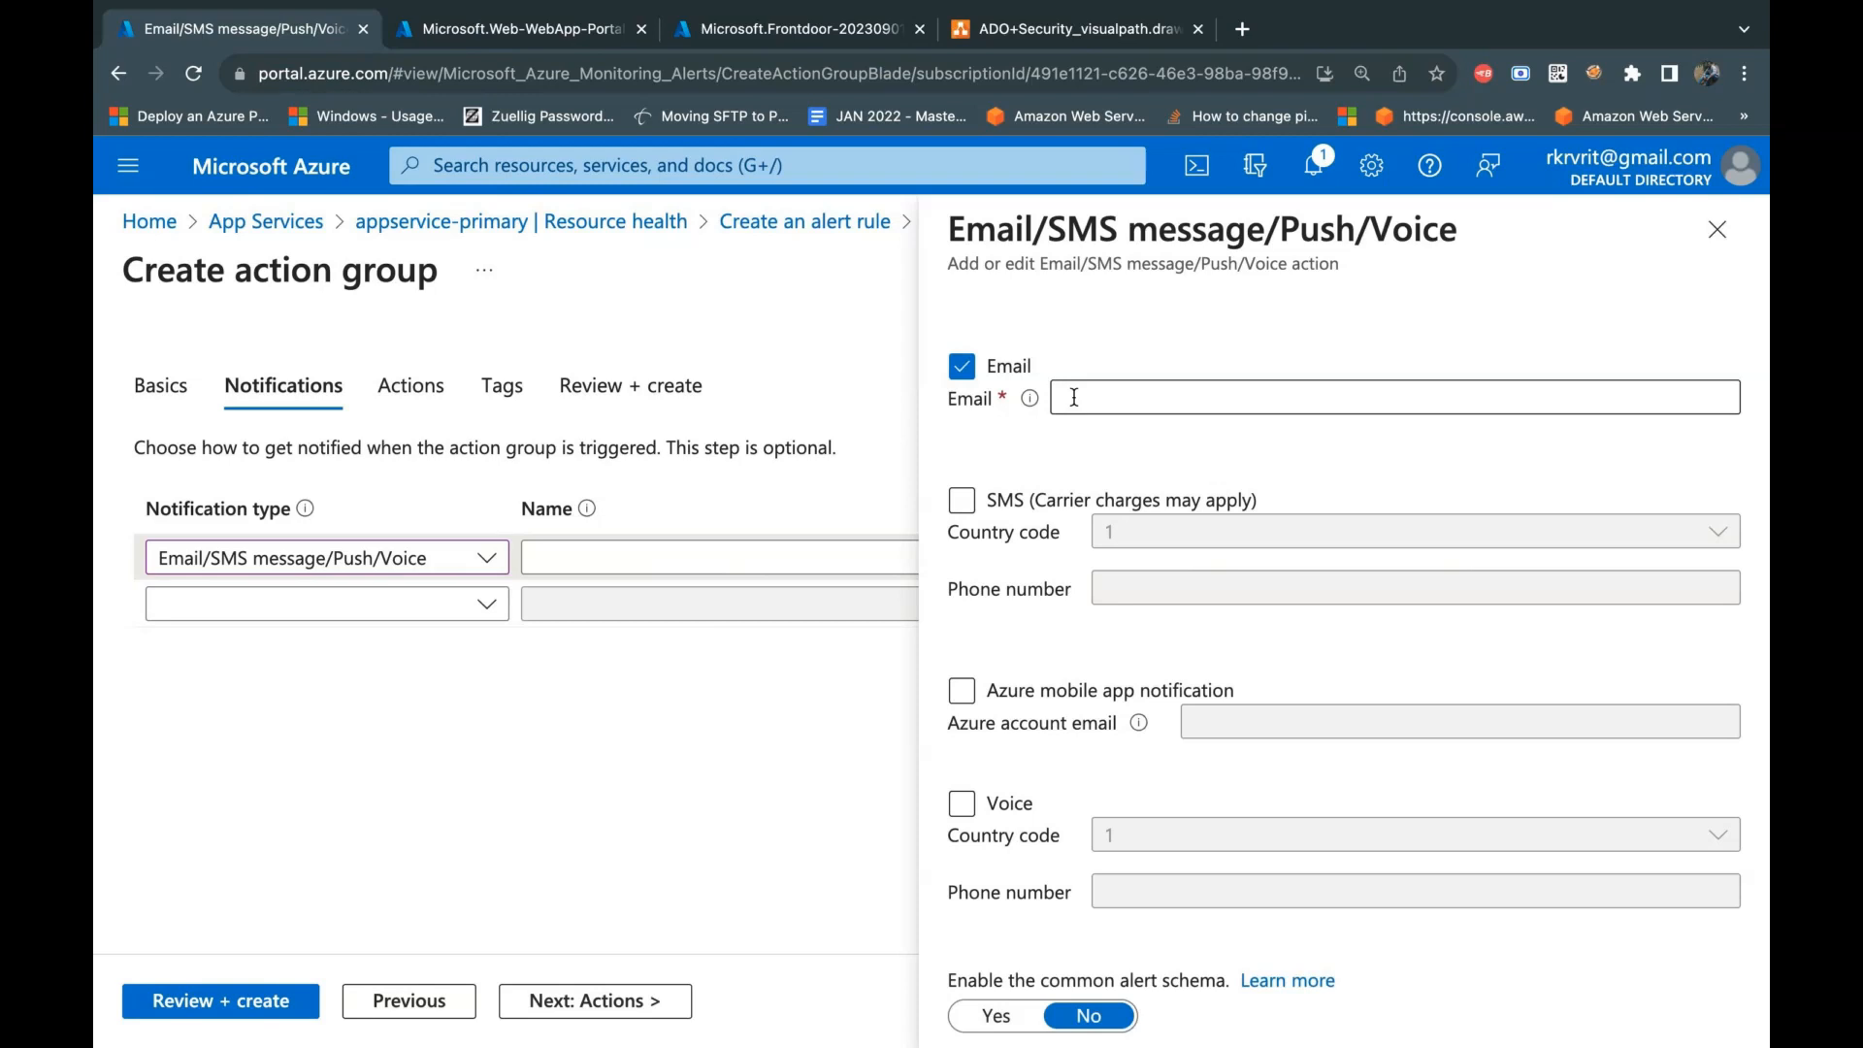
click(1074, 397)
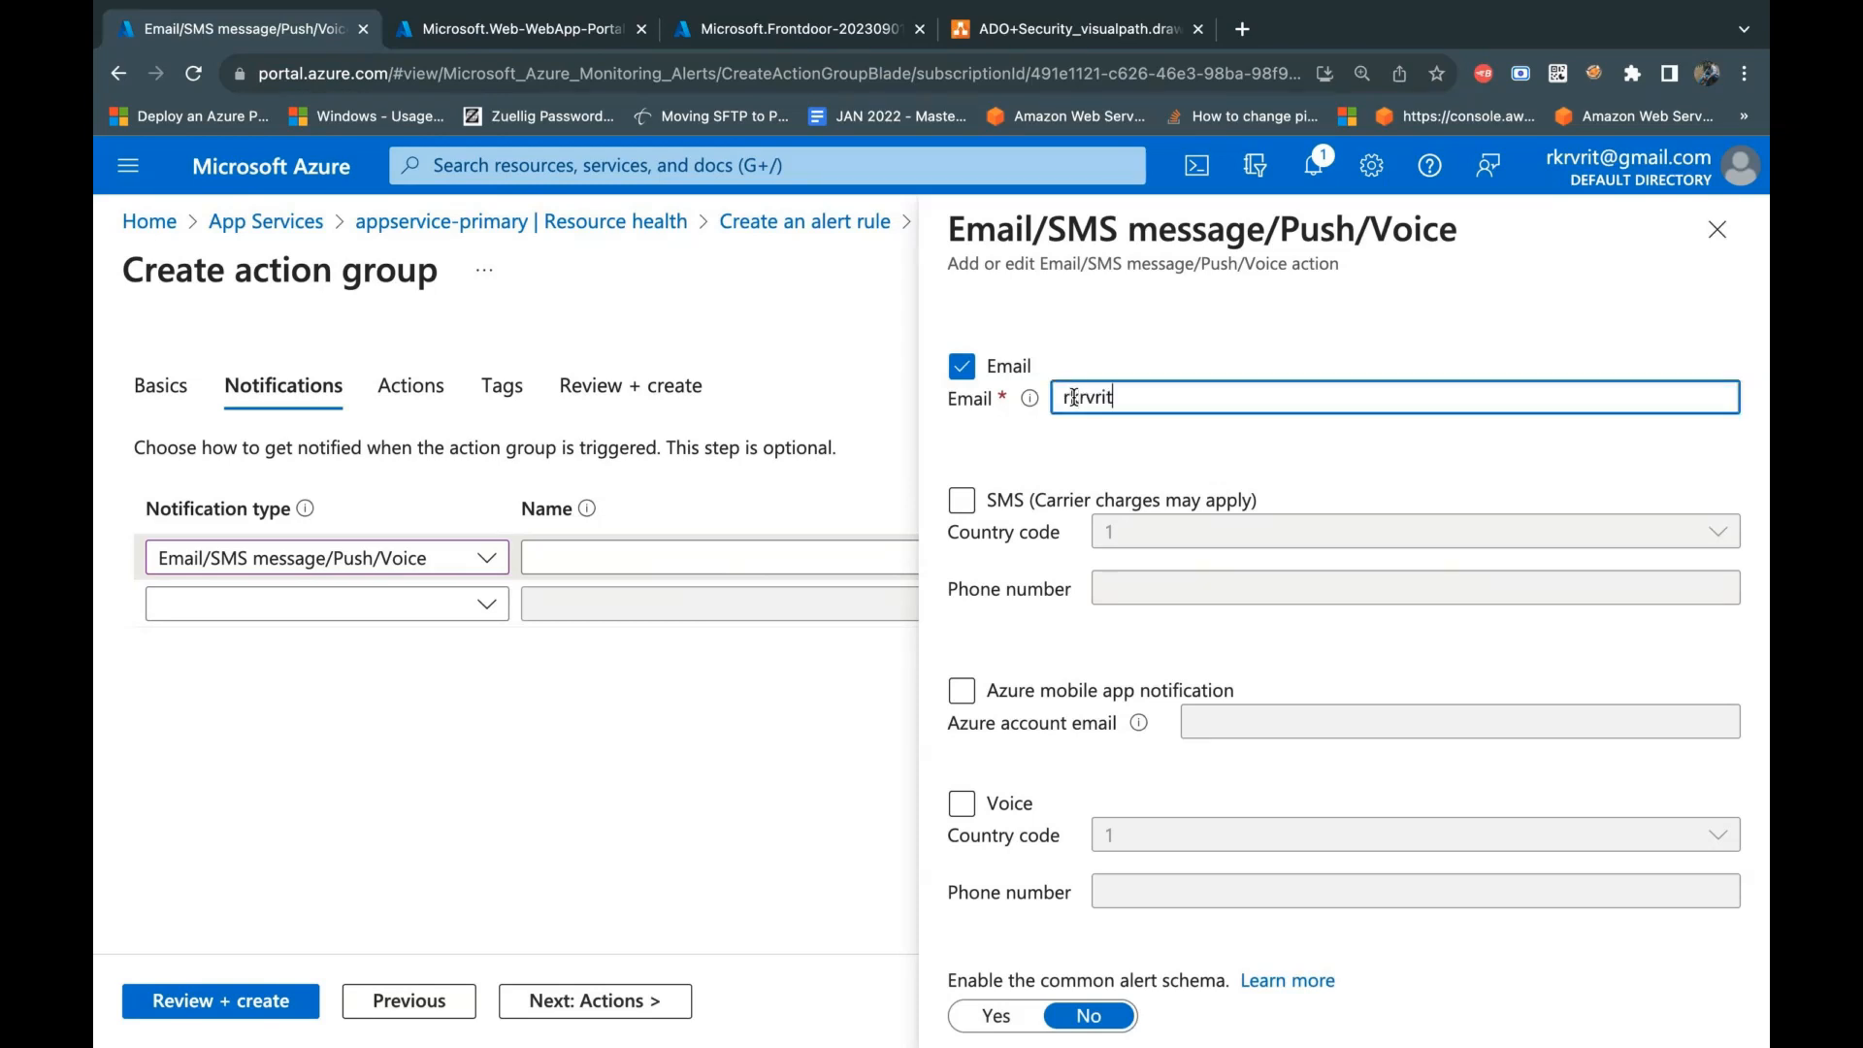
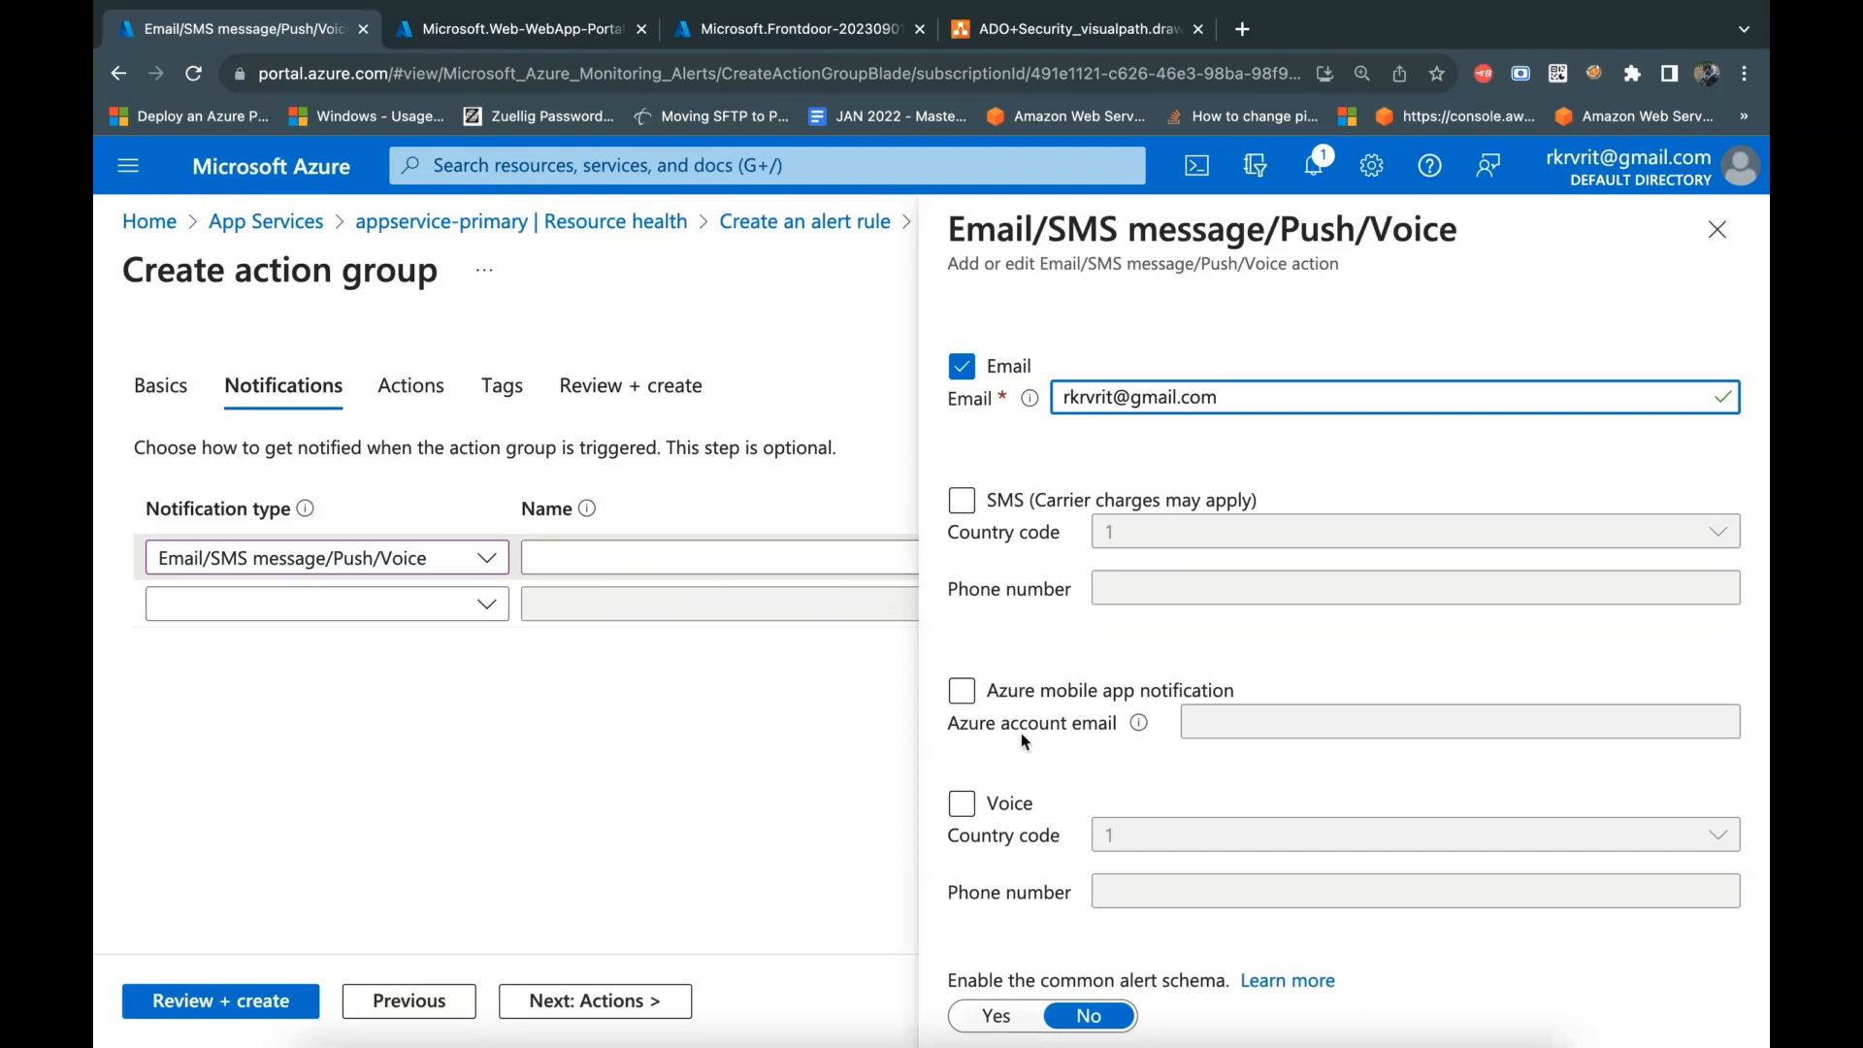
scroll(1021, 732, down, 1)
click(1026, 1007)
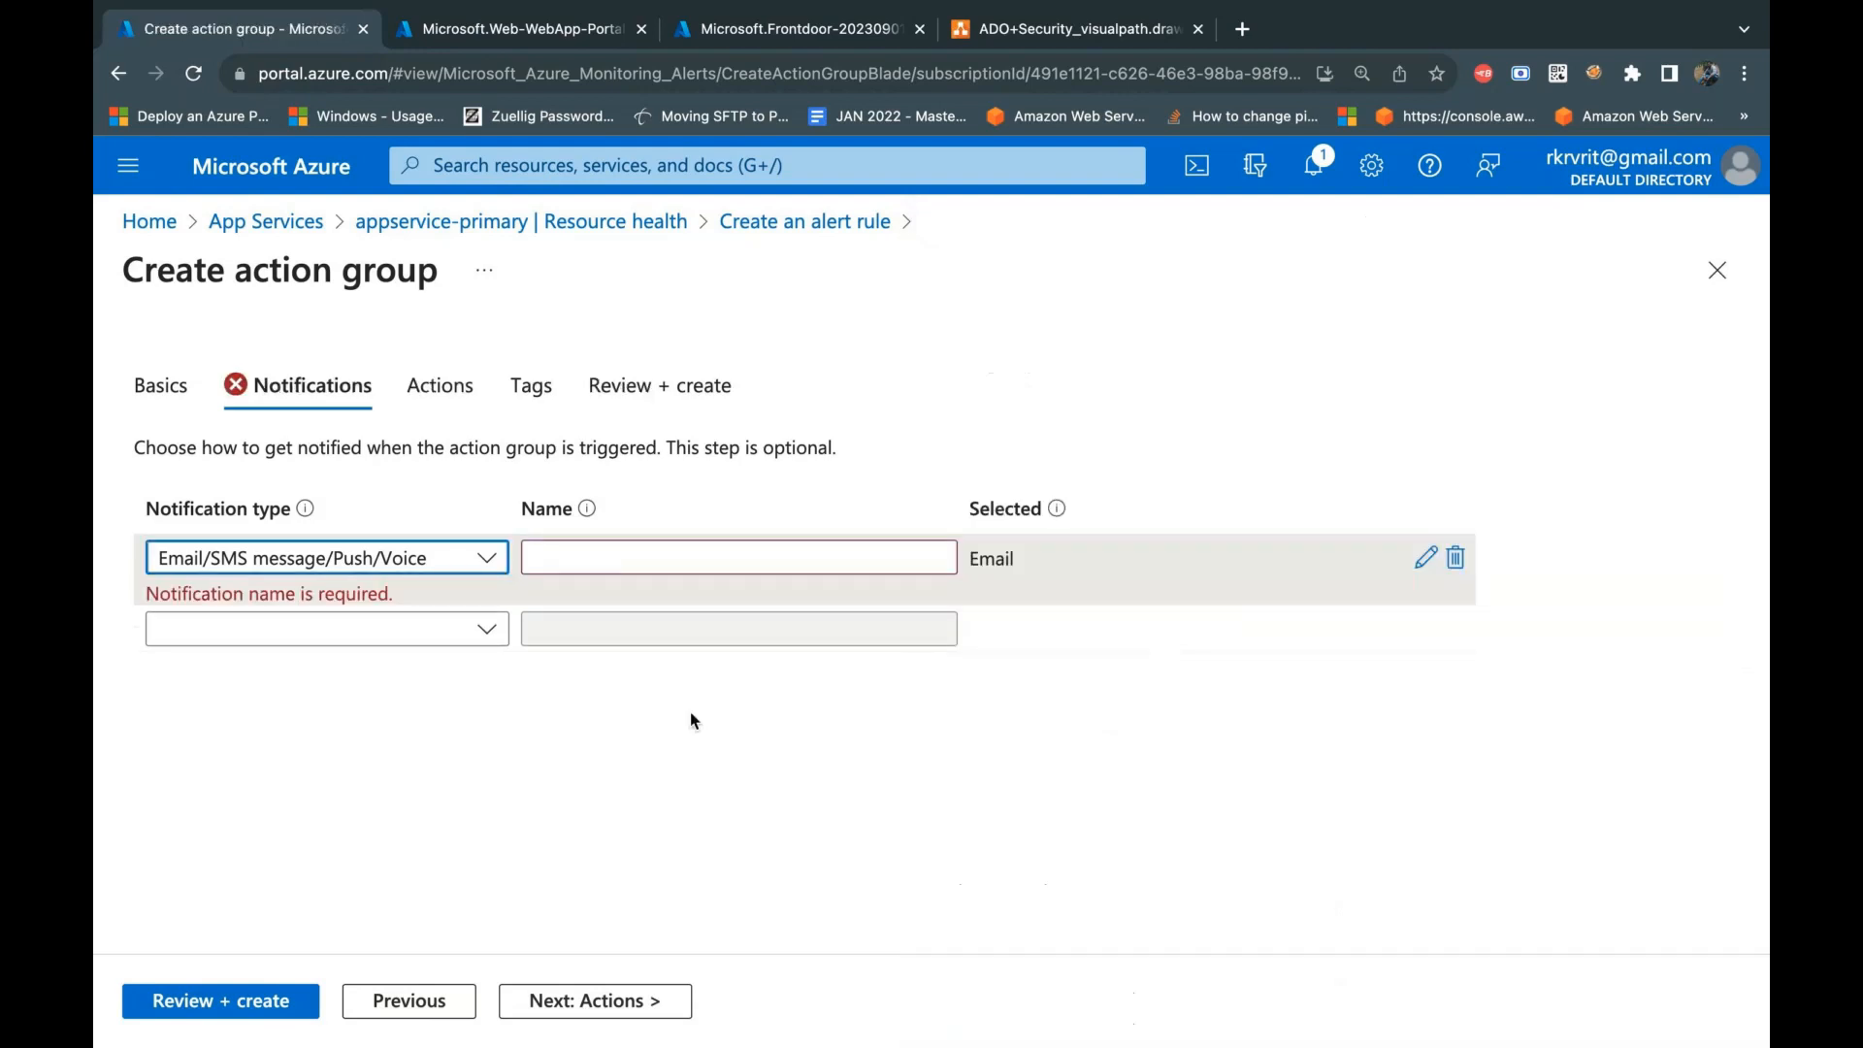
Step: Name the email notification tracker-operantion-email
click(582, 561)
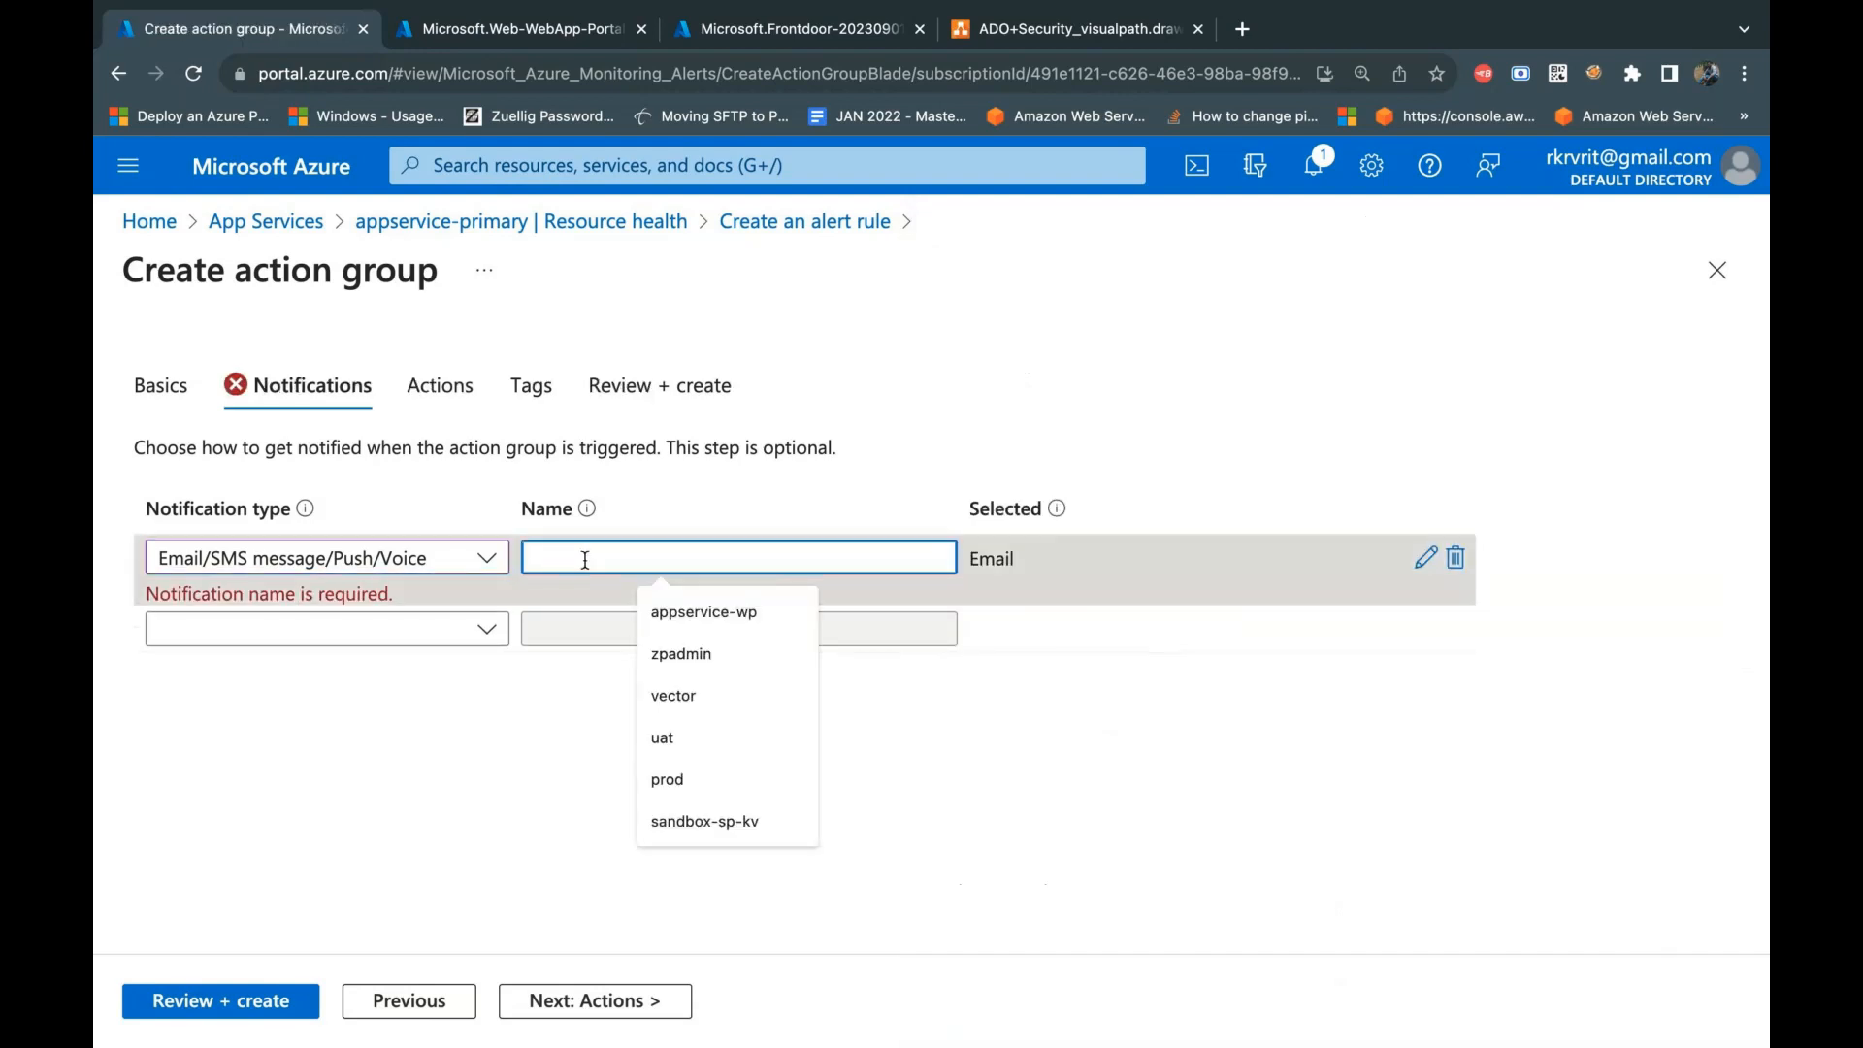
text(tracker-operantion)
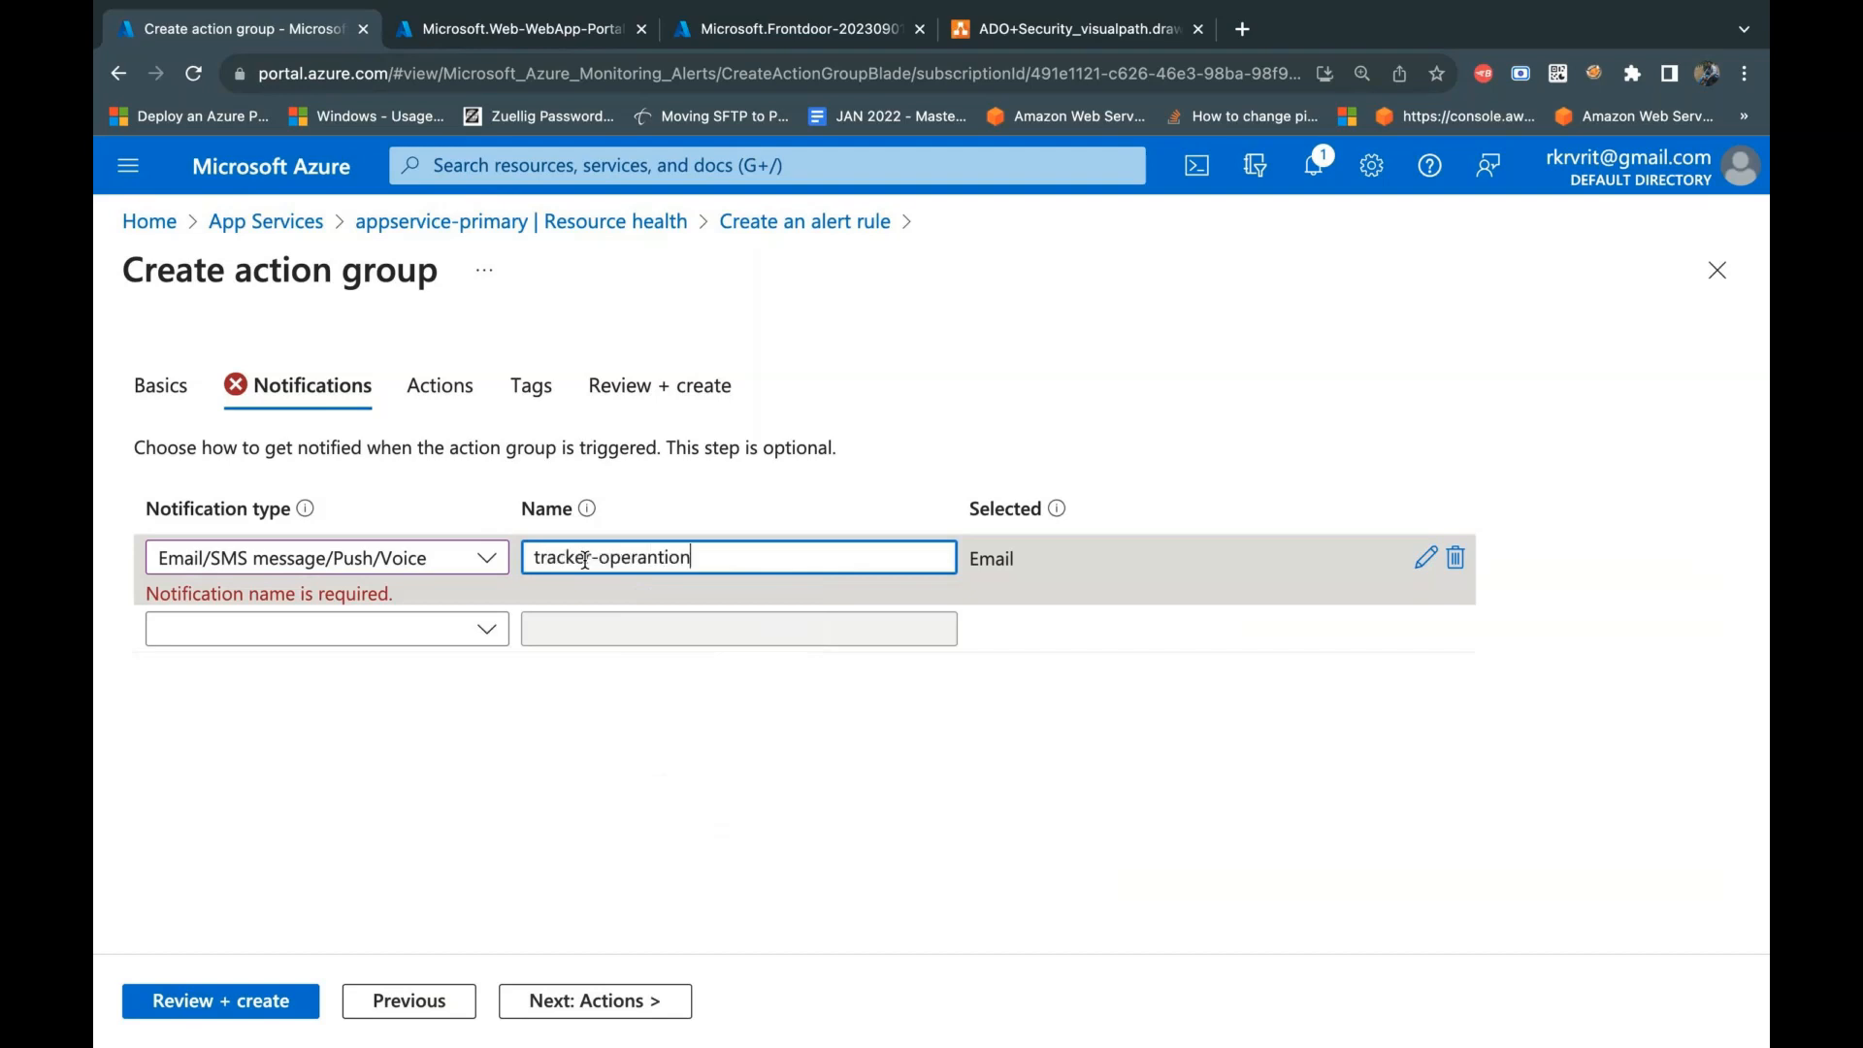
text(-email)
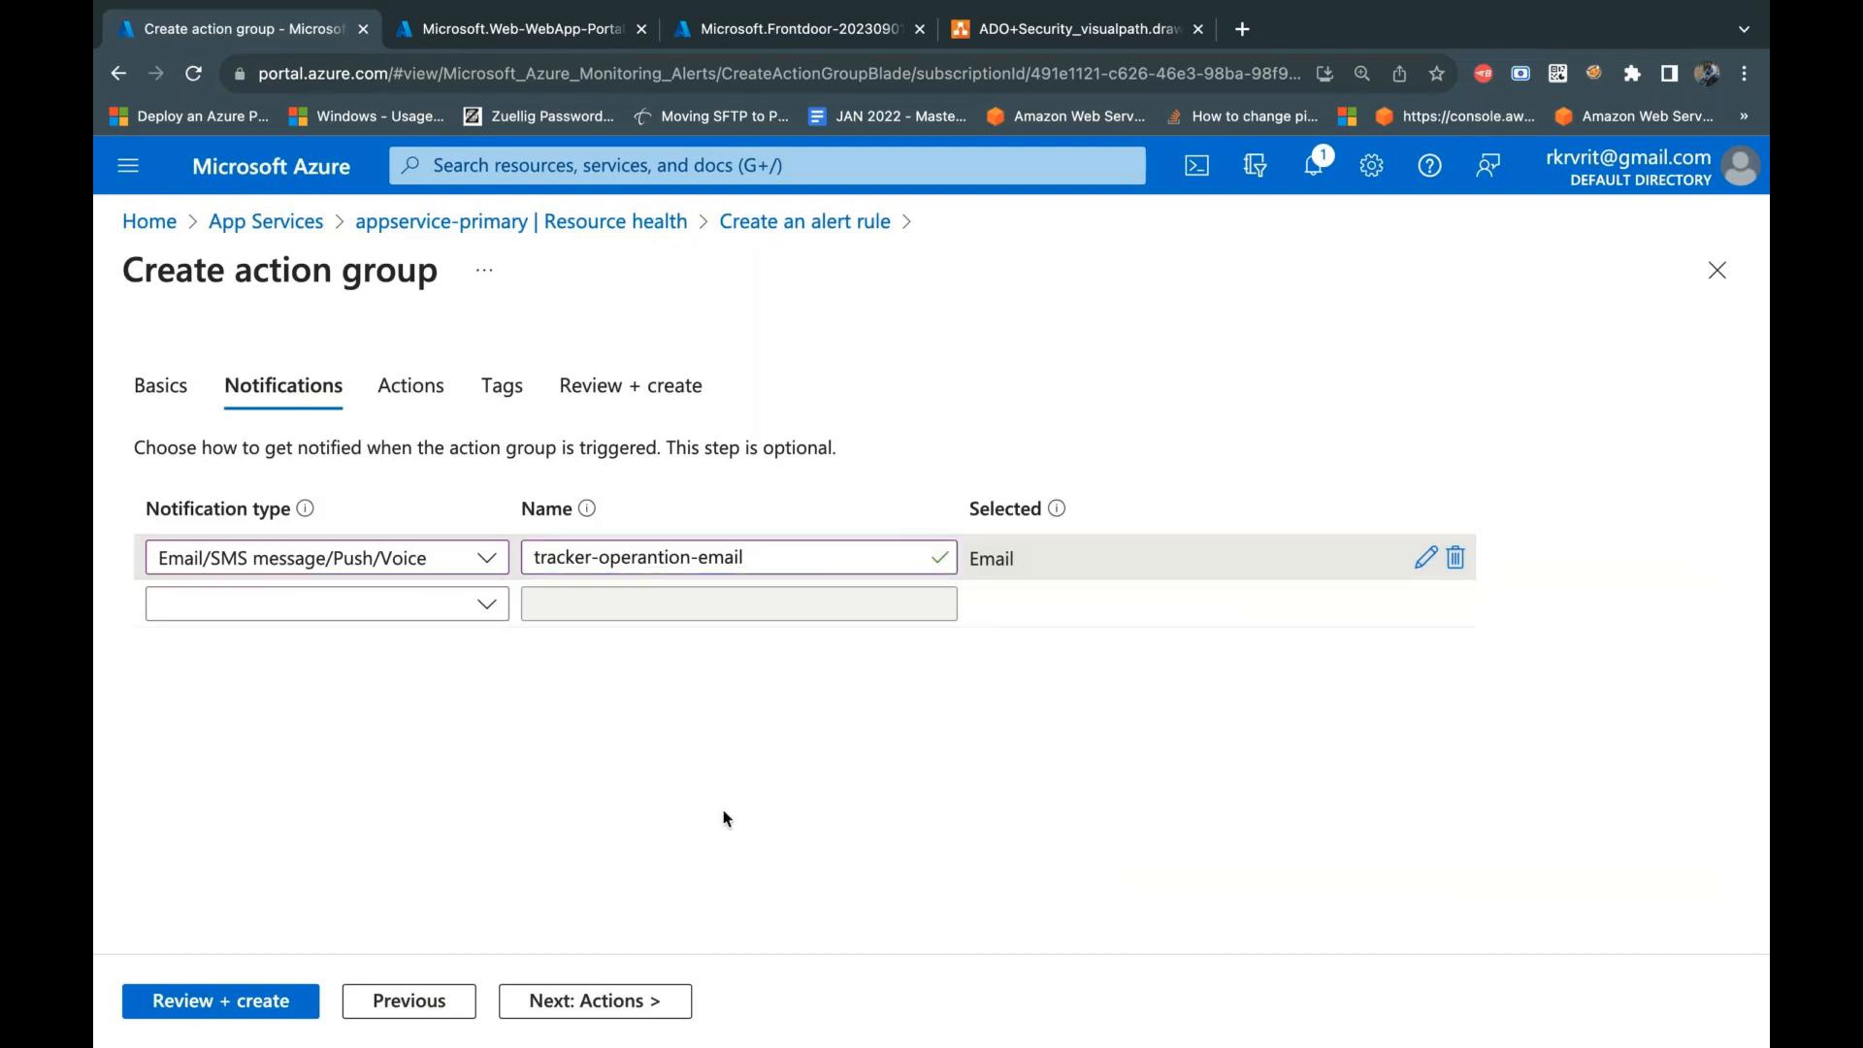
Step: Continue to the action group's actions and review the available action types without selecting one
click(599, 1012)
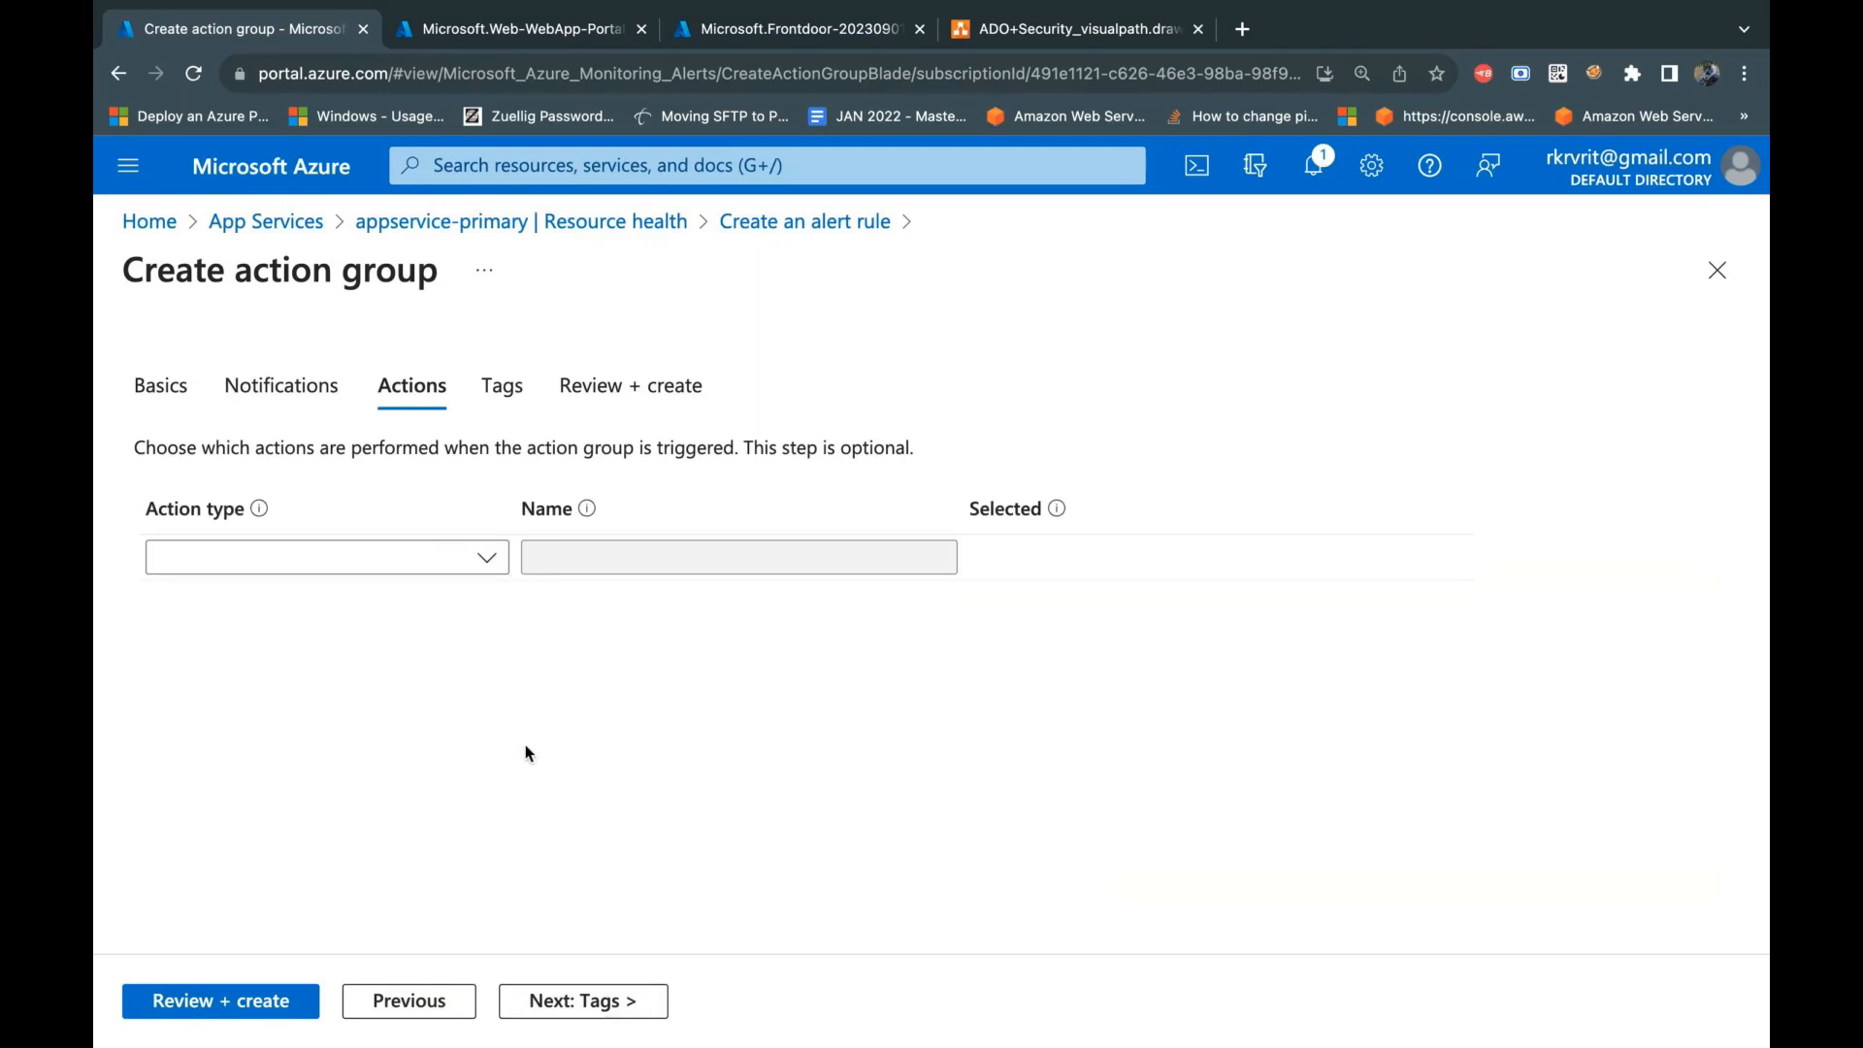
click(485, 559)
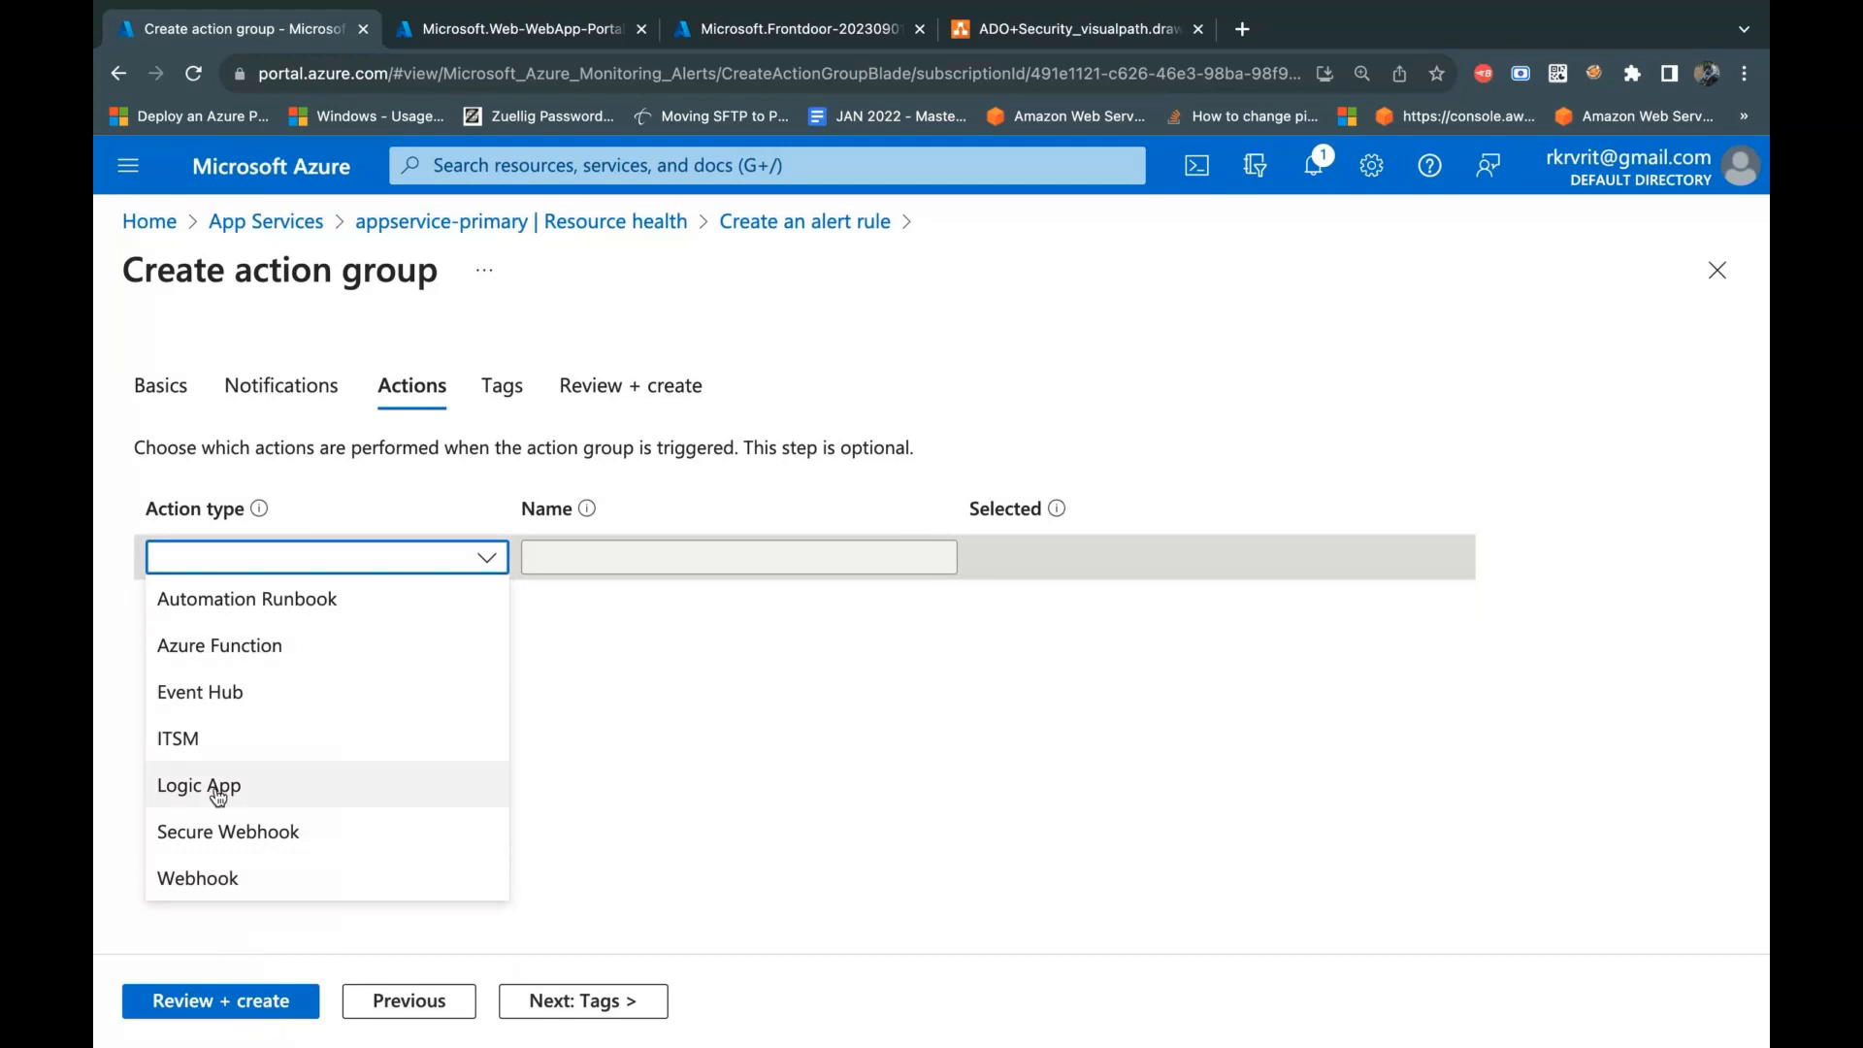
click(730, 823)
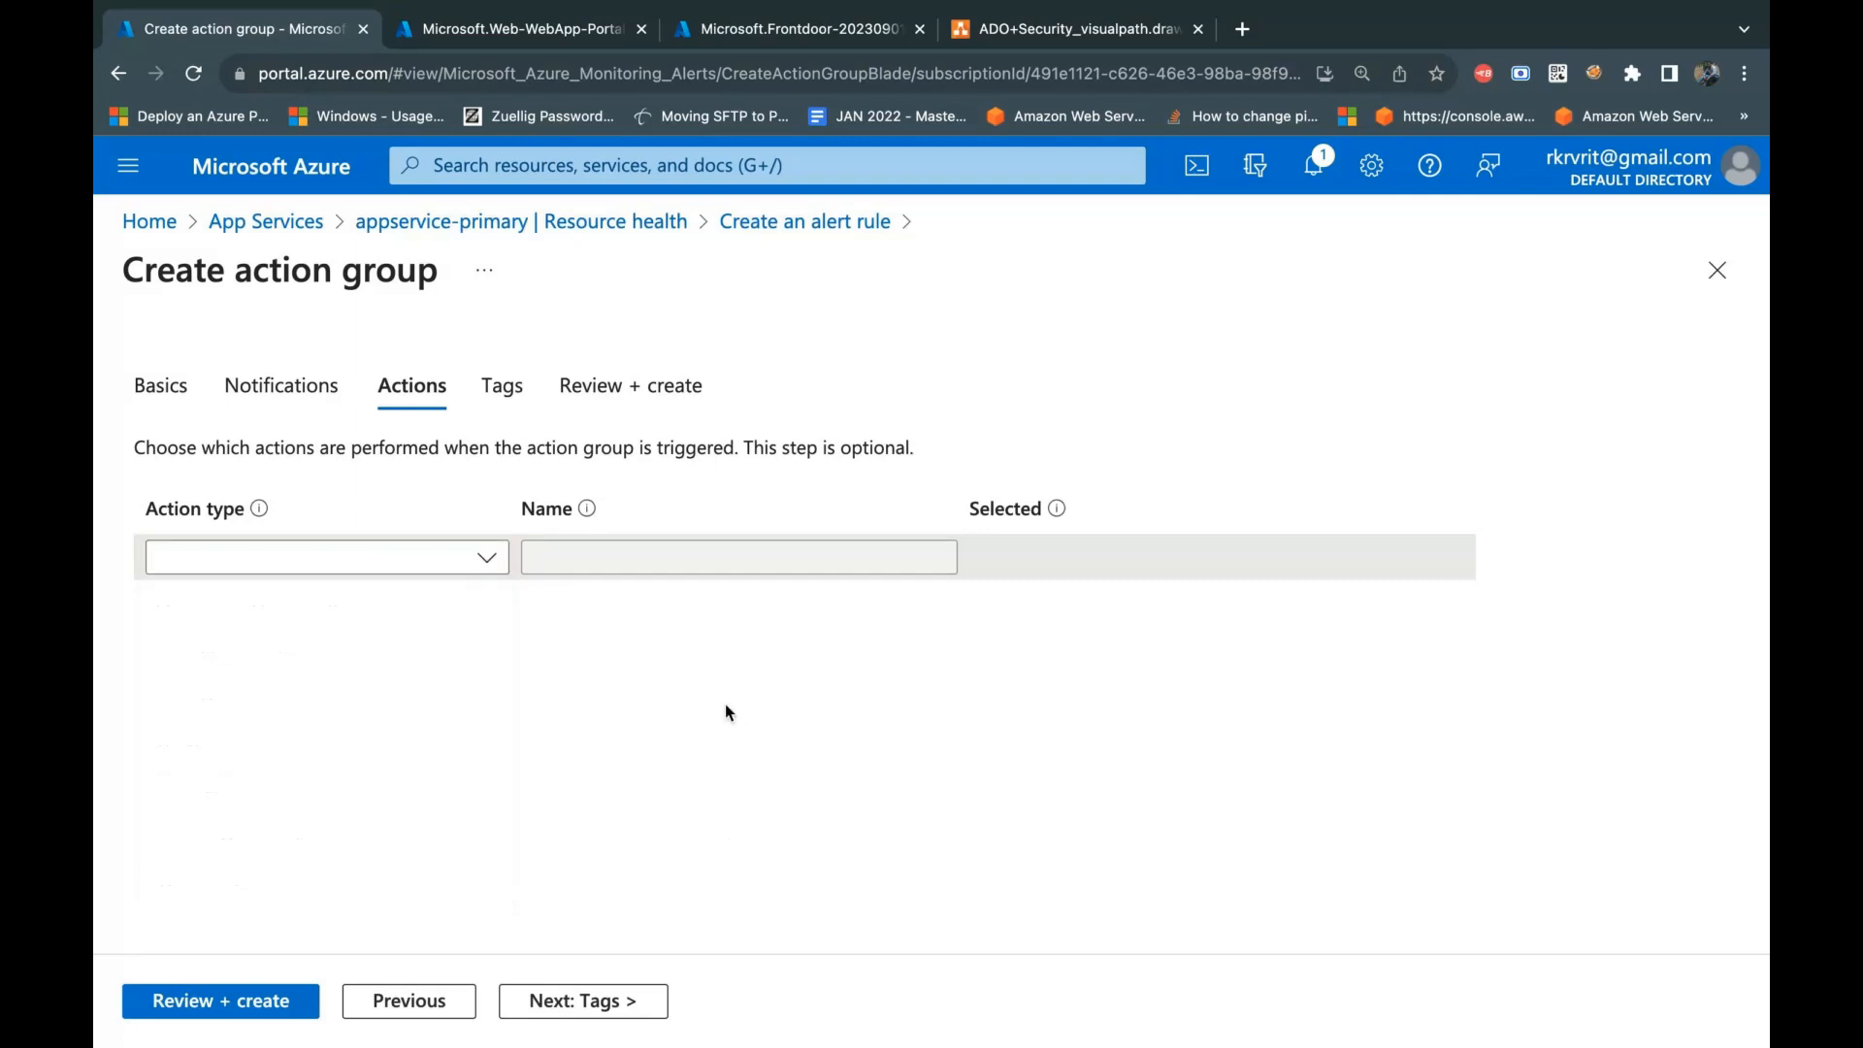
Step: Tag the action group with Application set to Tracker, and create the group
click(607, 1002)
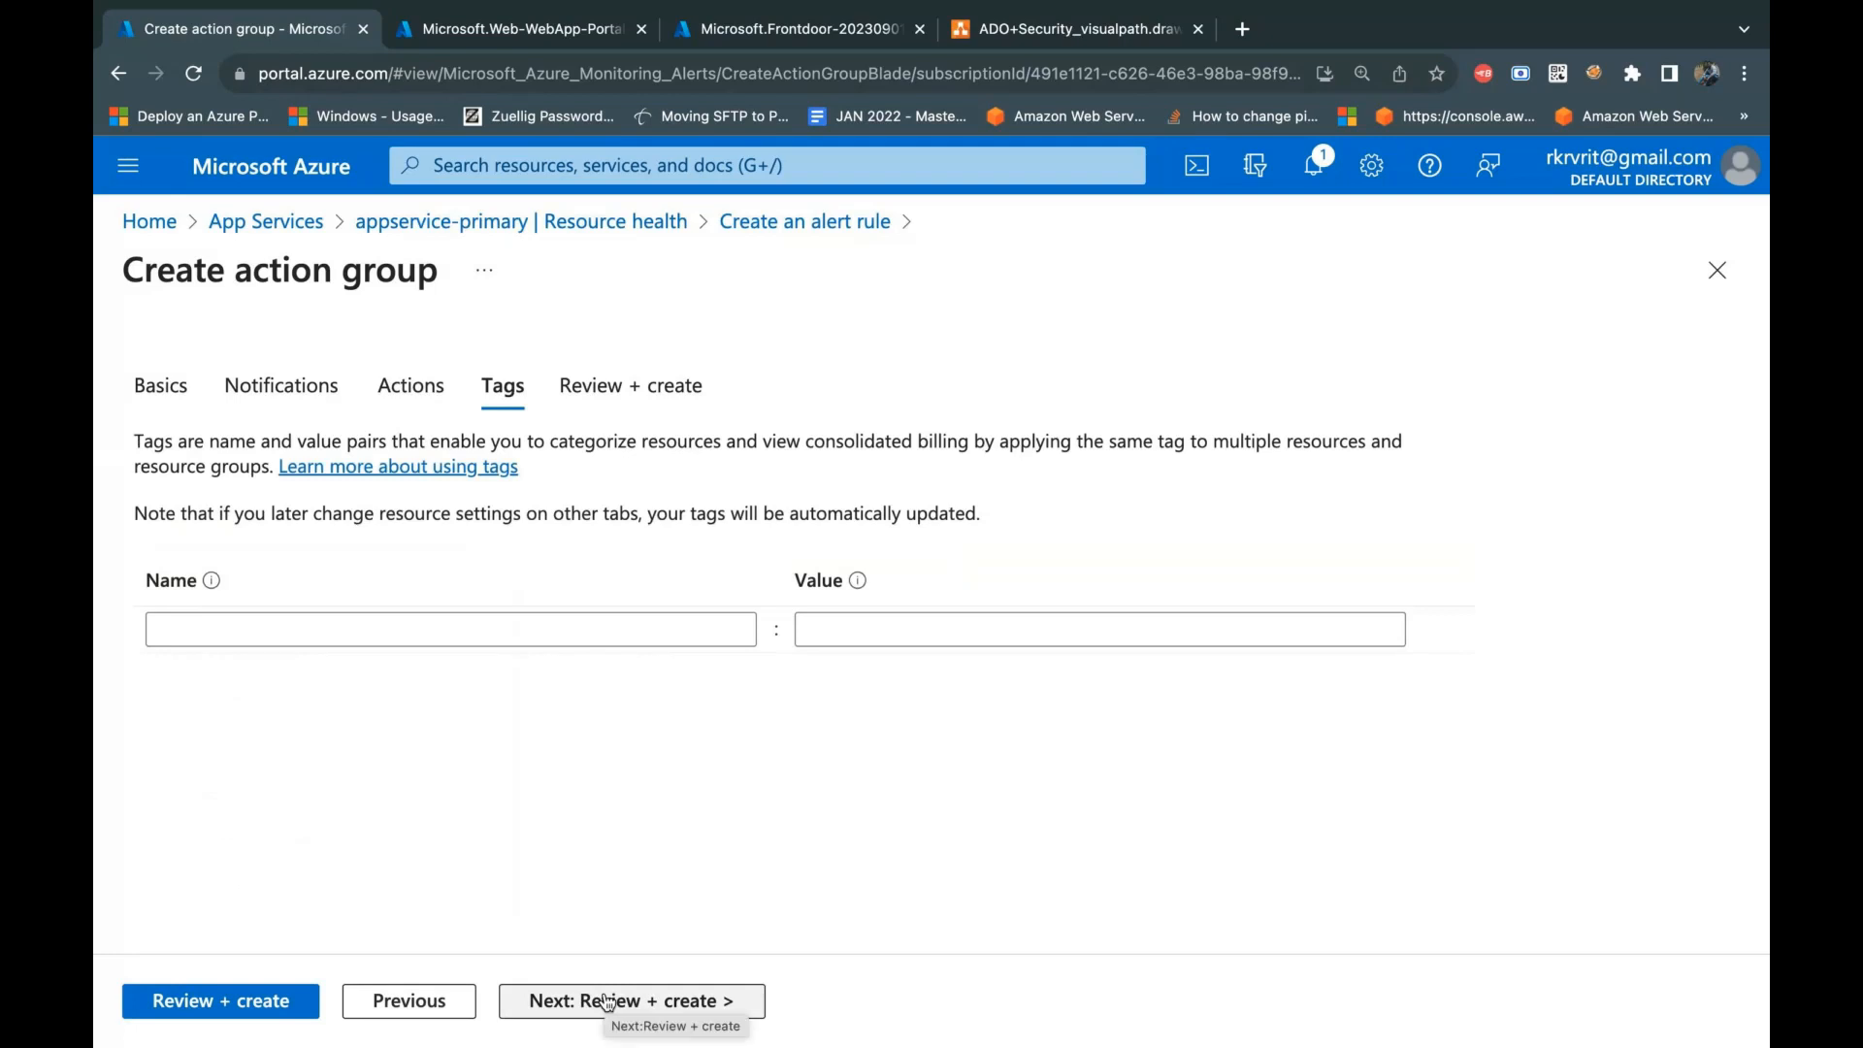
click(272, 632)
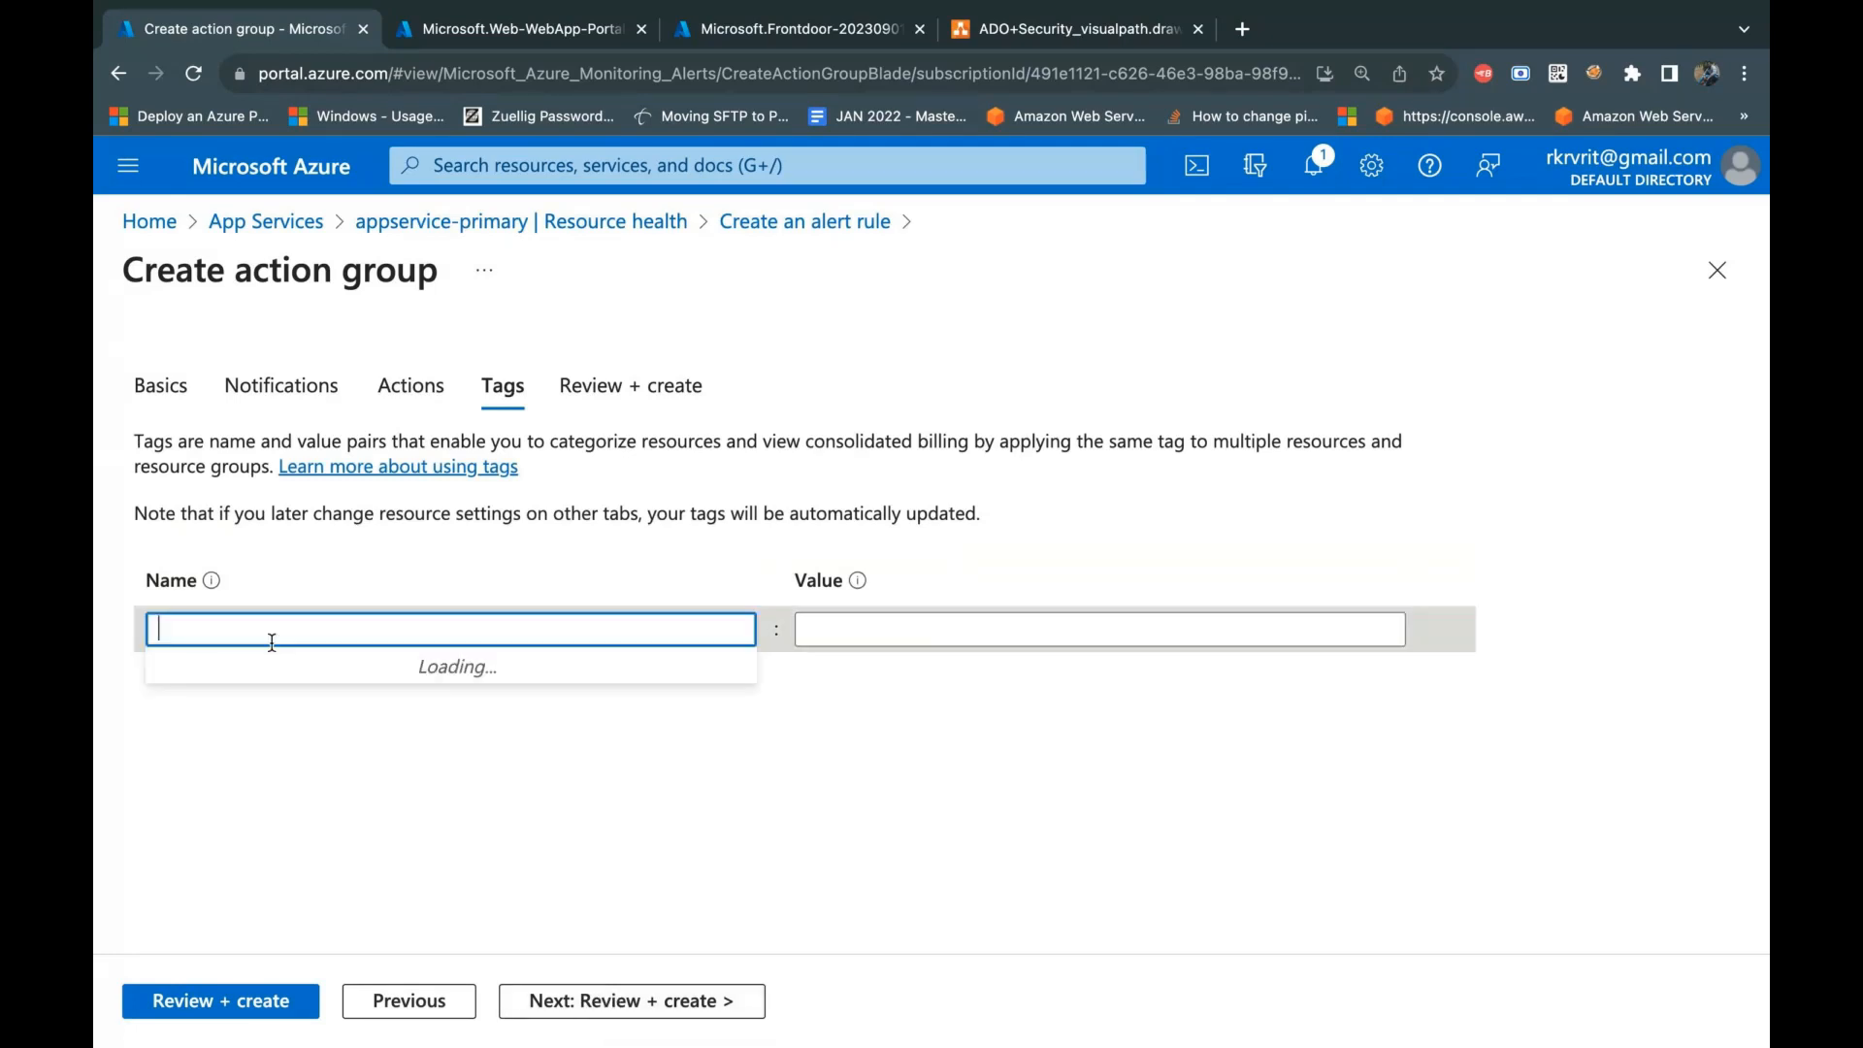
text(trac)
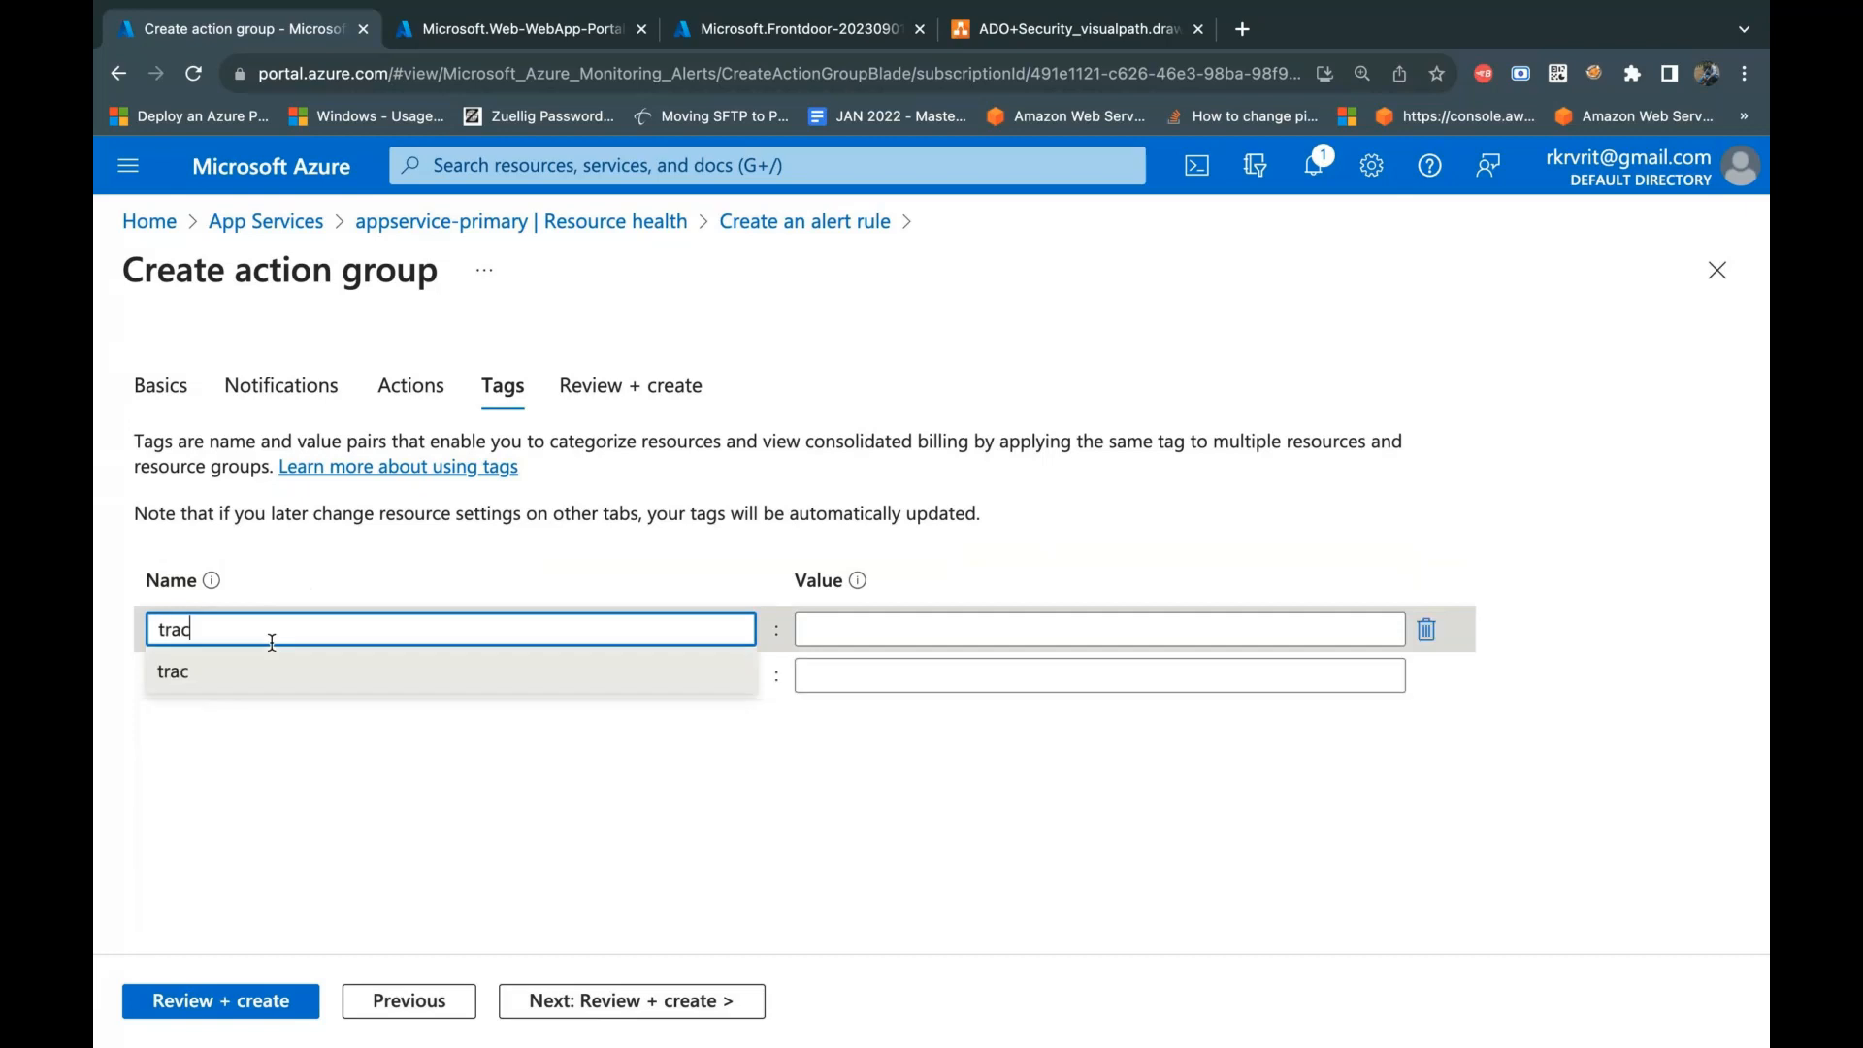
key(ctrl+a)
text(Applica)
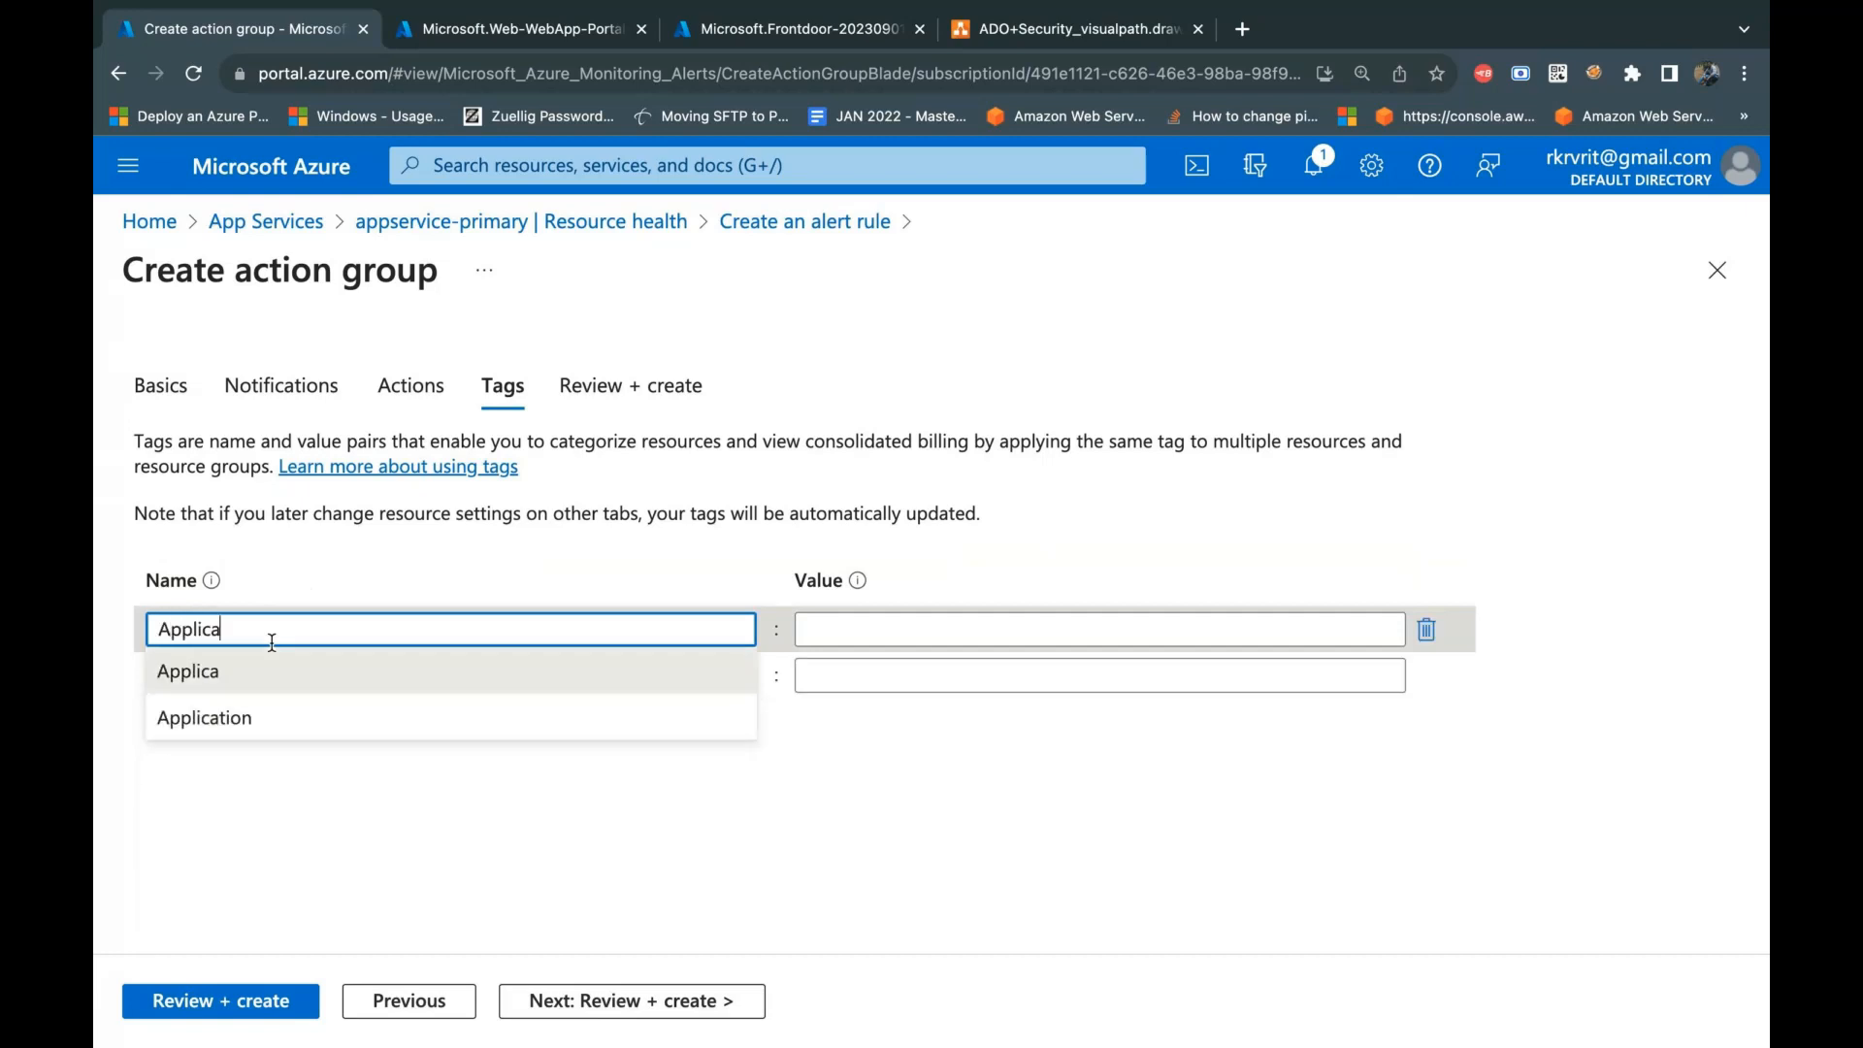
text(tion)
click(841, 626)
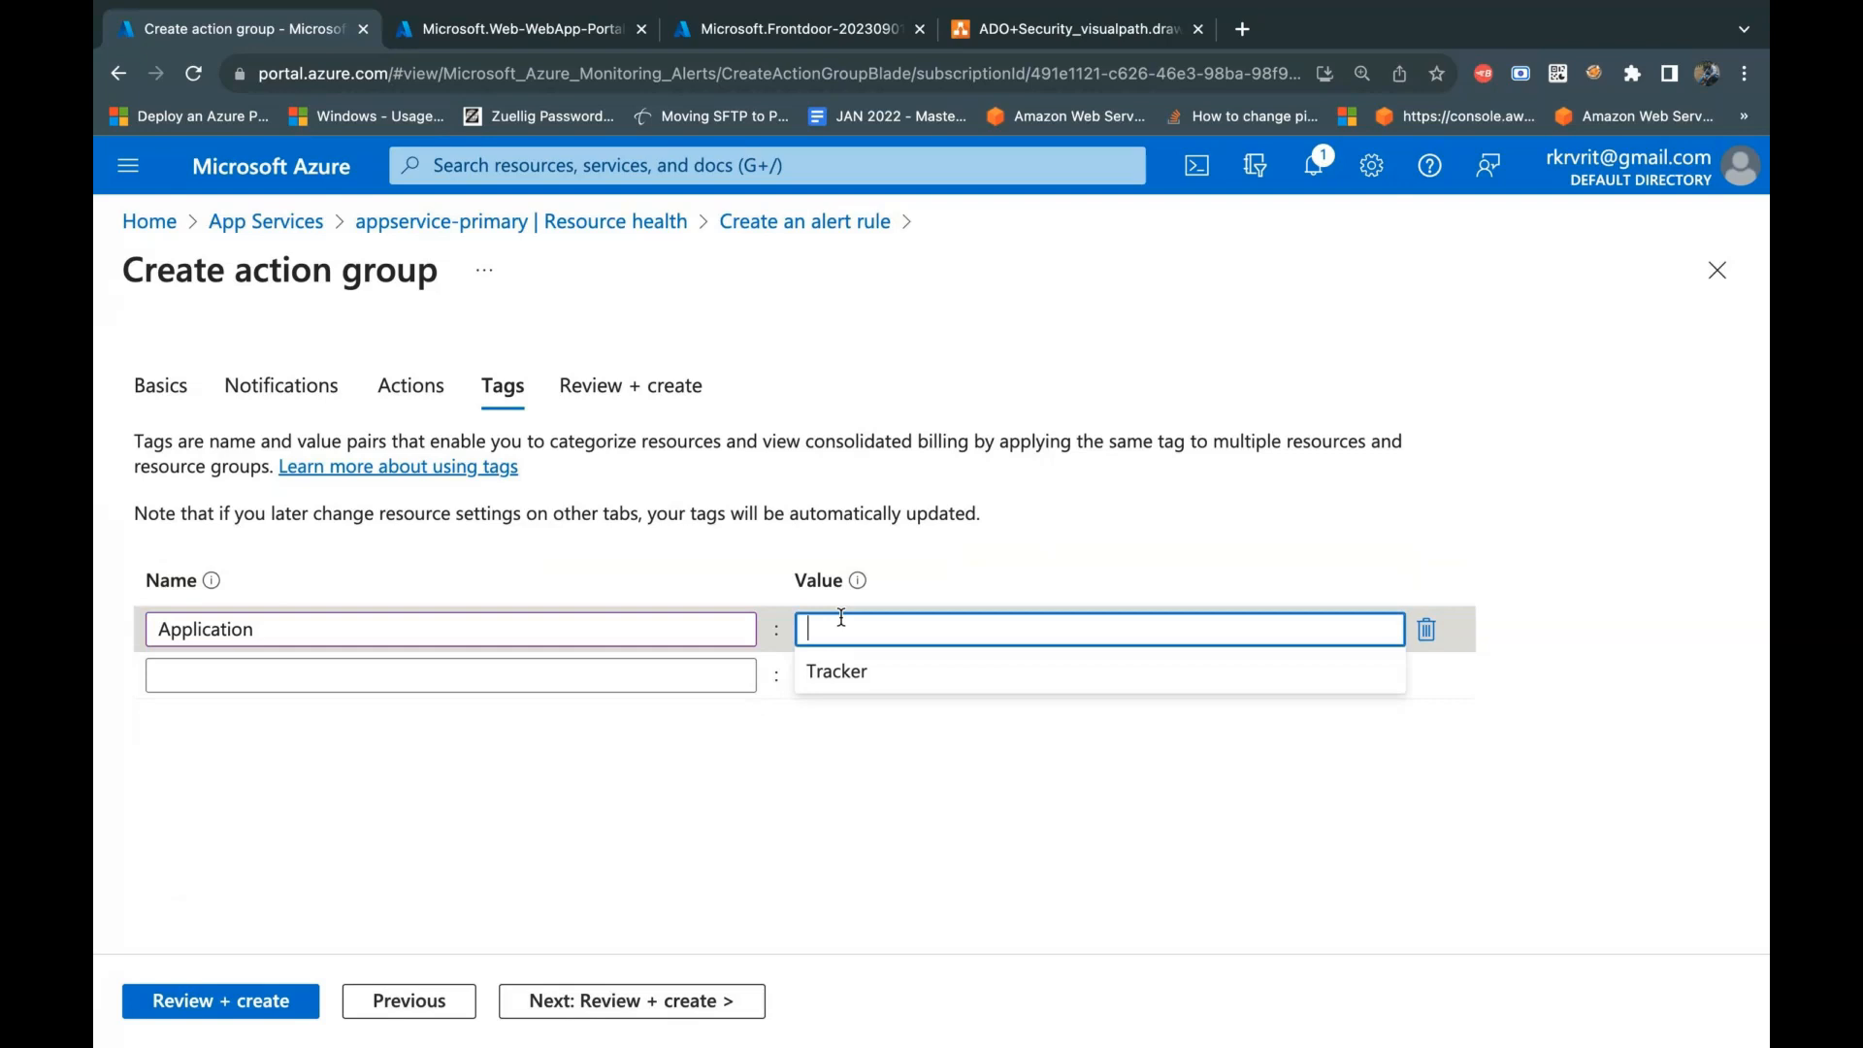
click(835, 670)
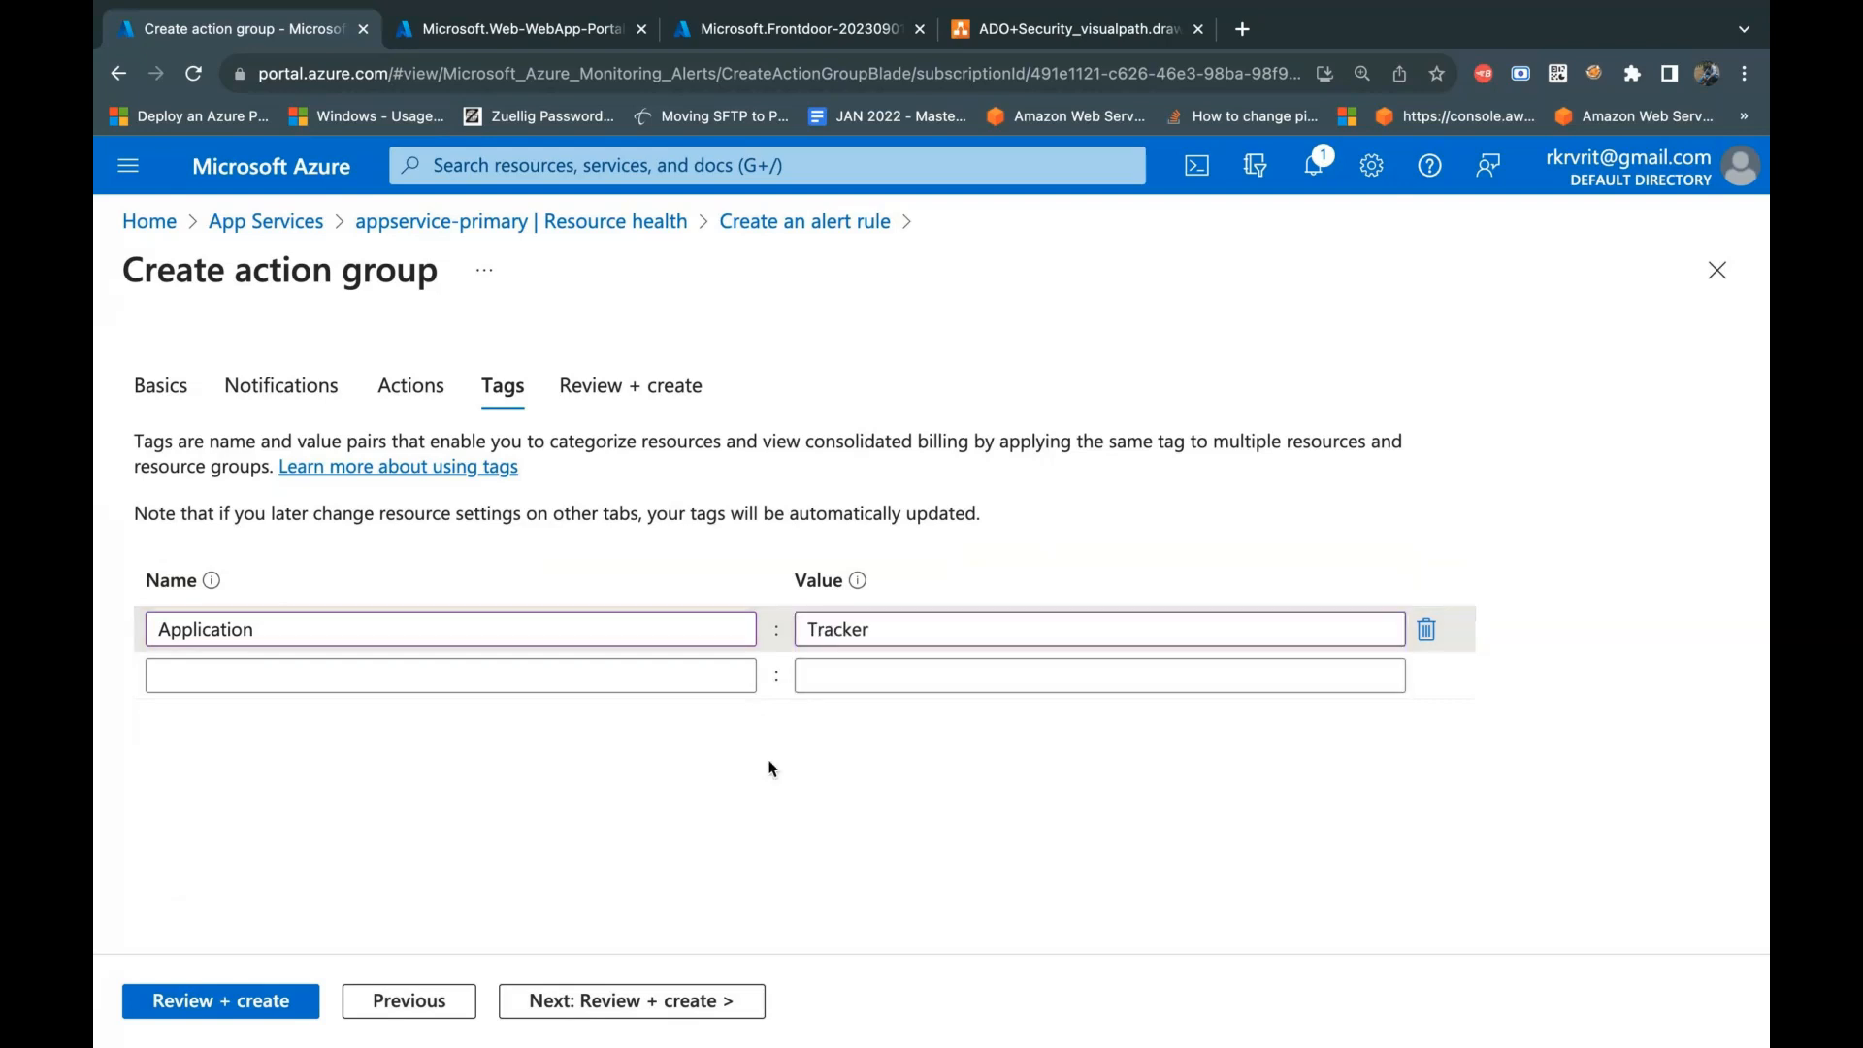
click(688, 999)
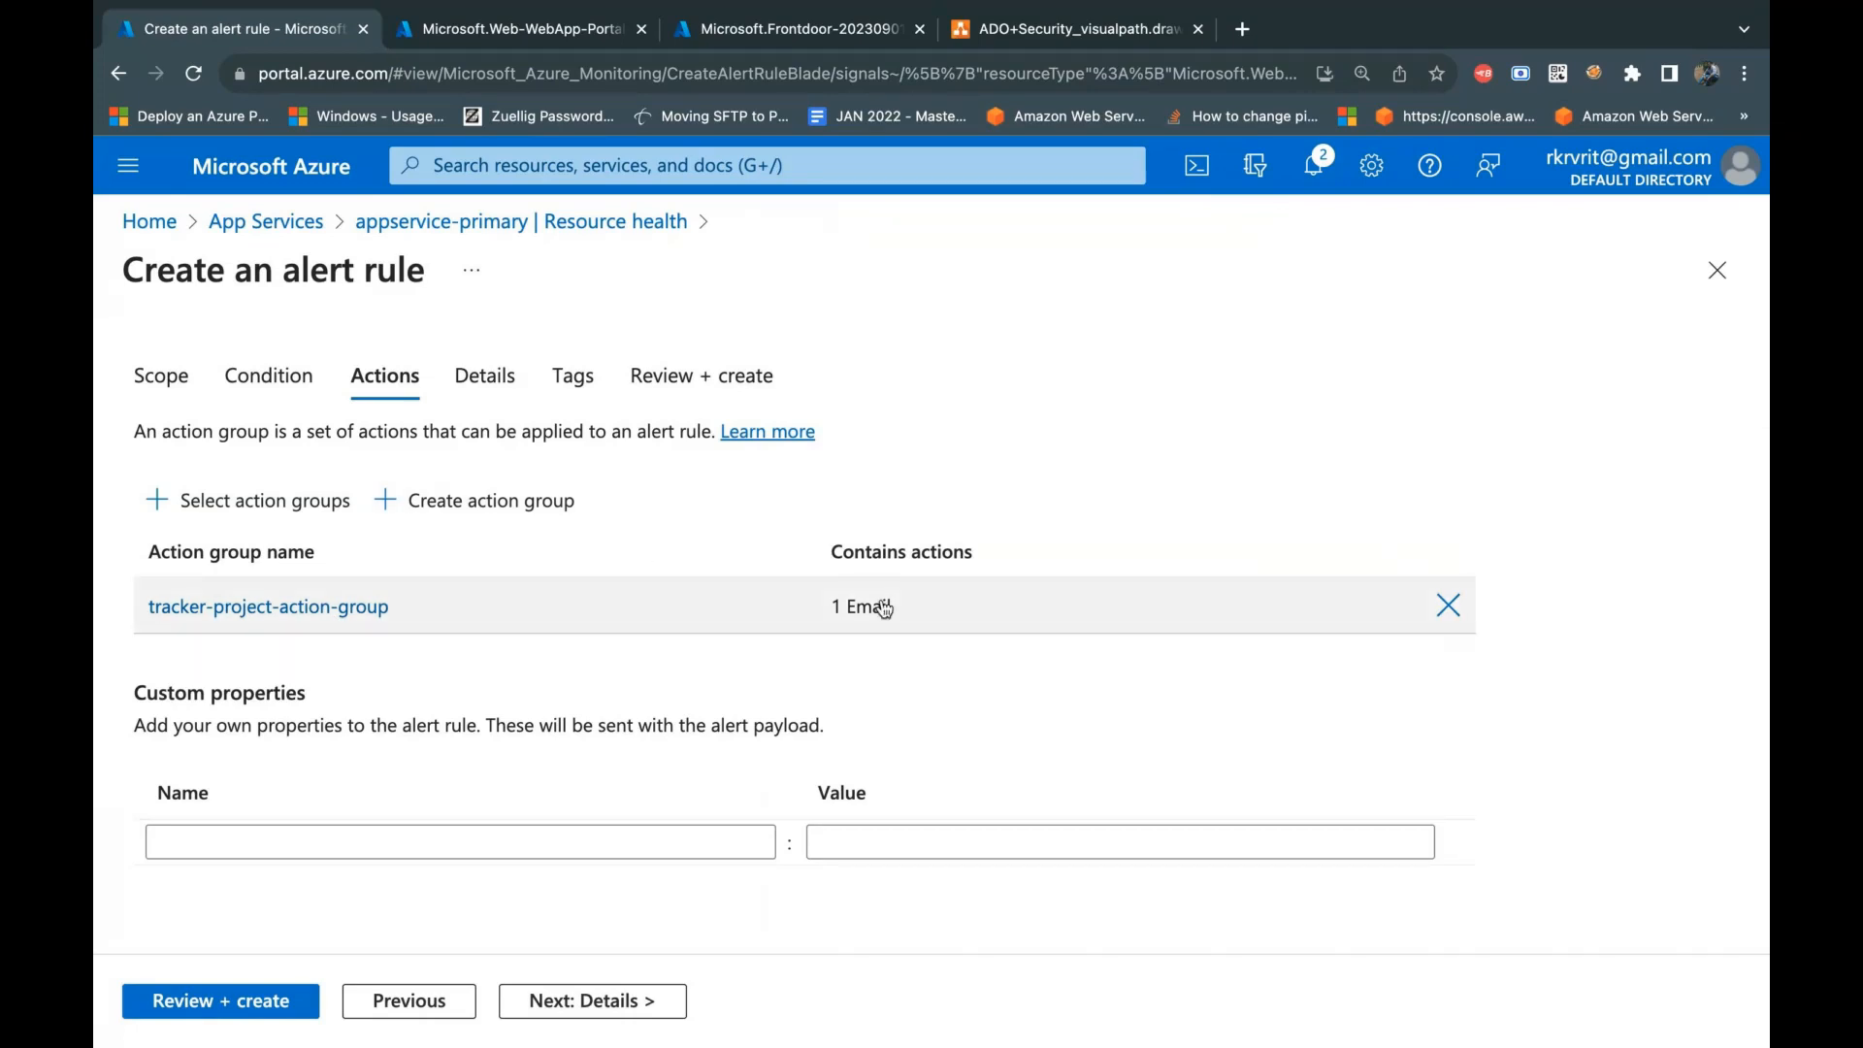
Step: Continue to the alert rule's details and name the rule appservice-primary-Health-Alert
mouse_move(884, 608)
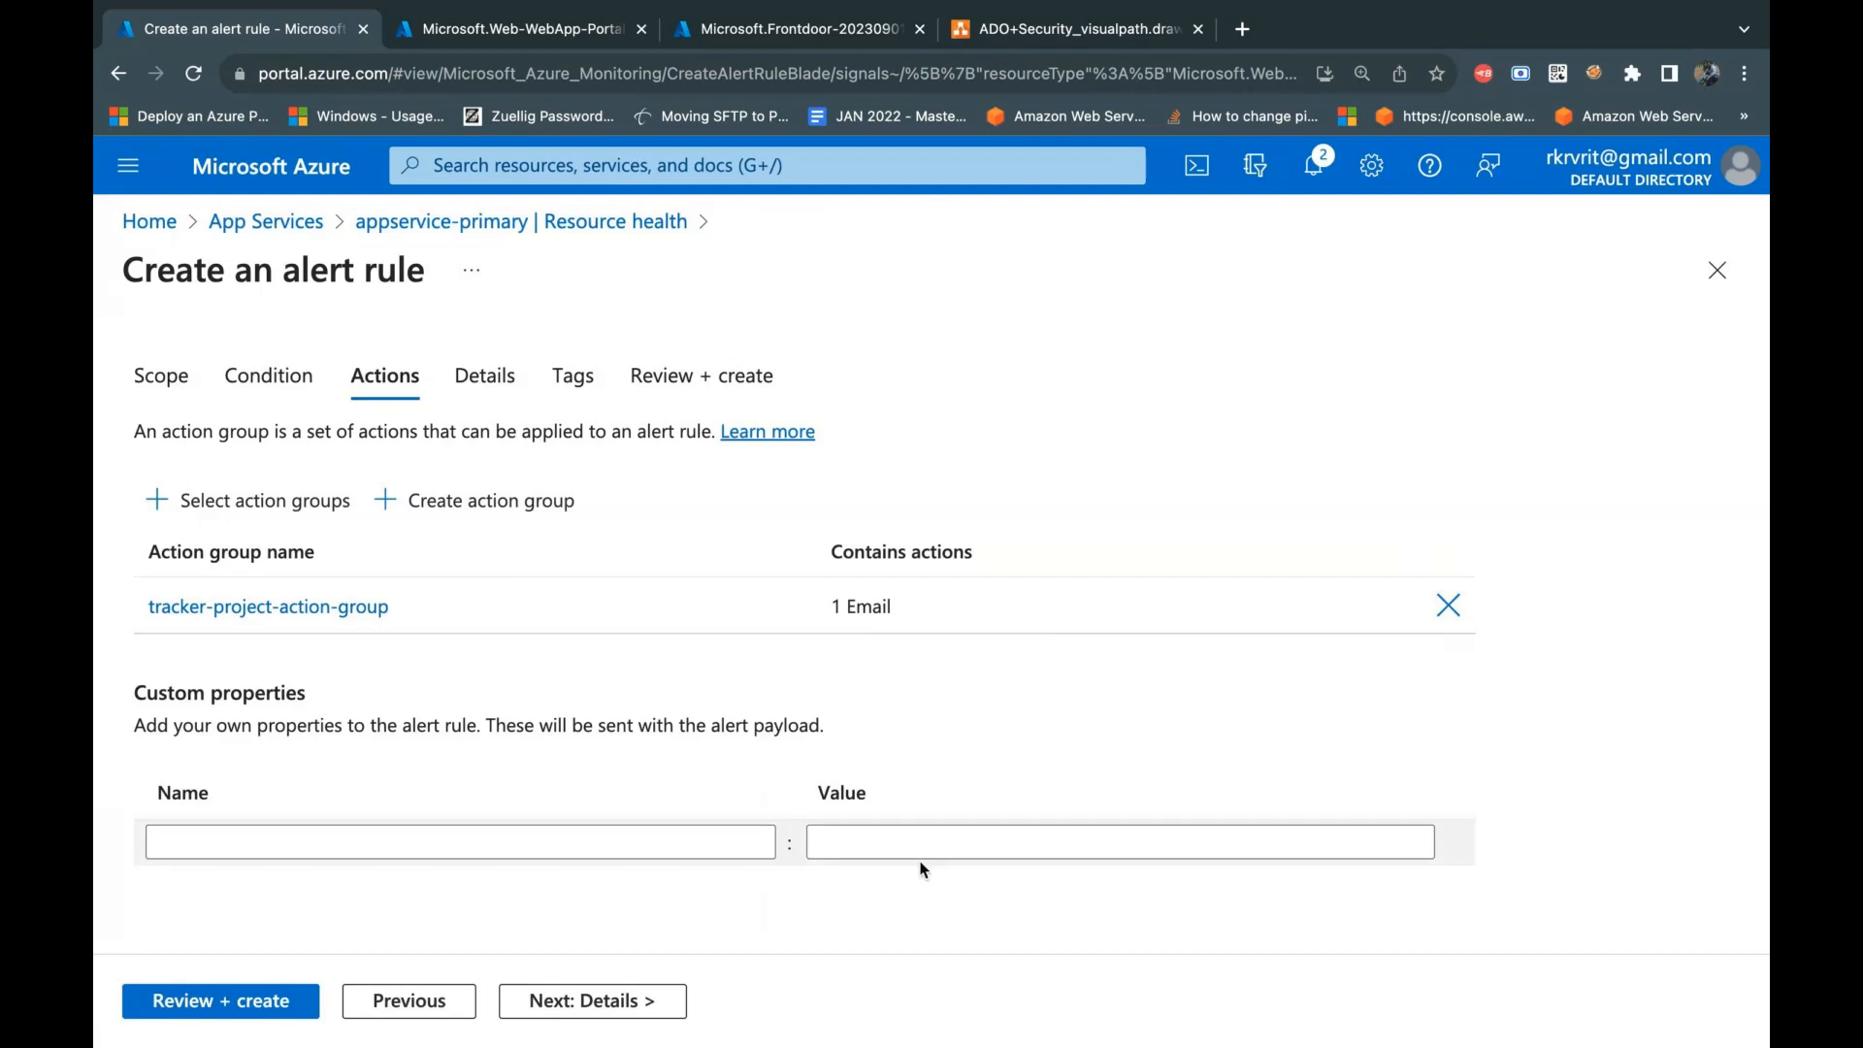
click(649, 1010)
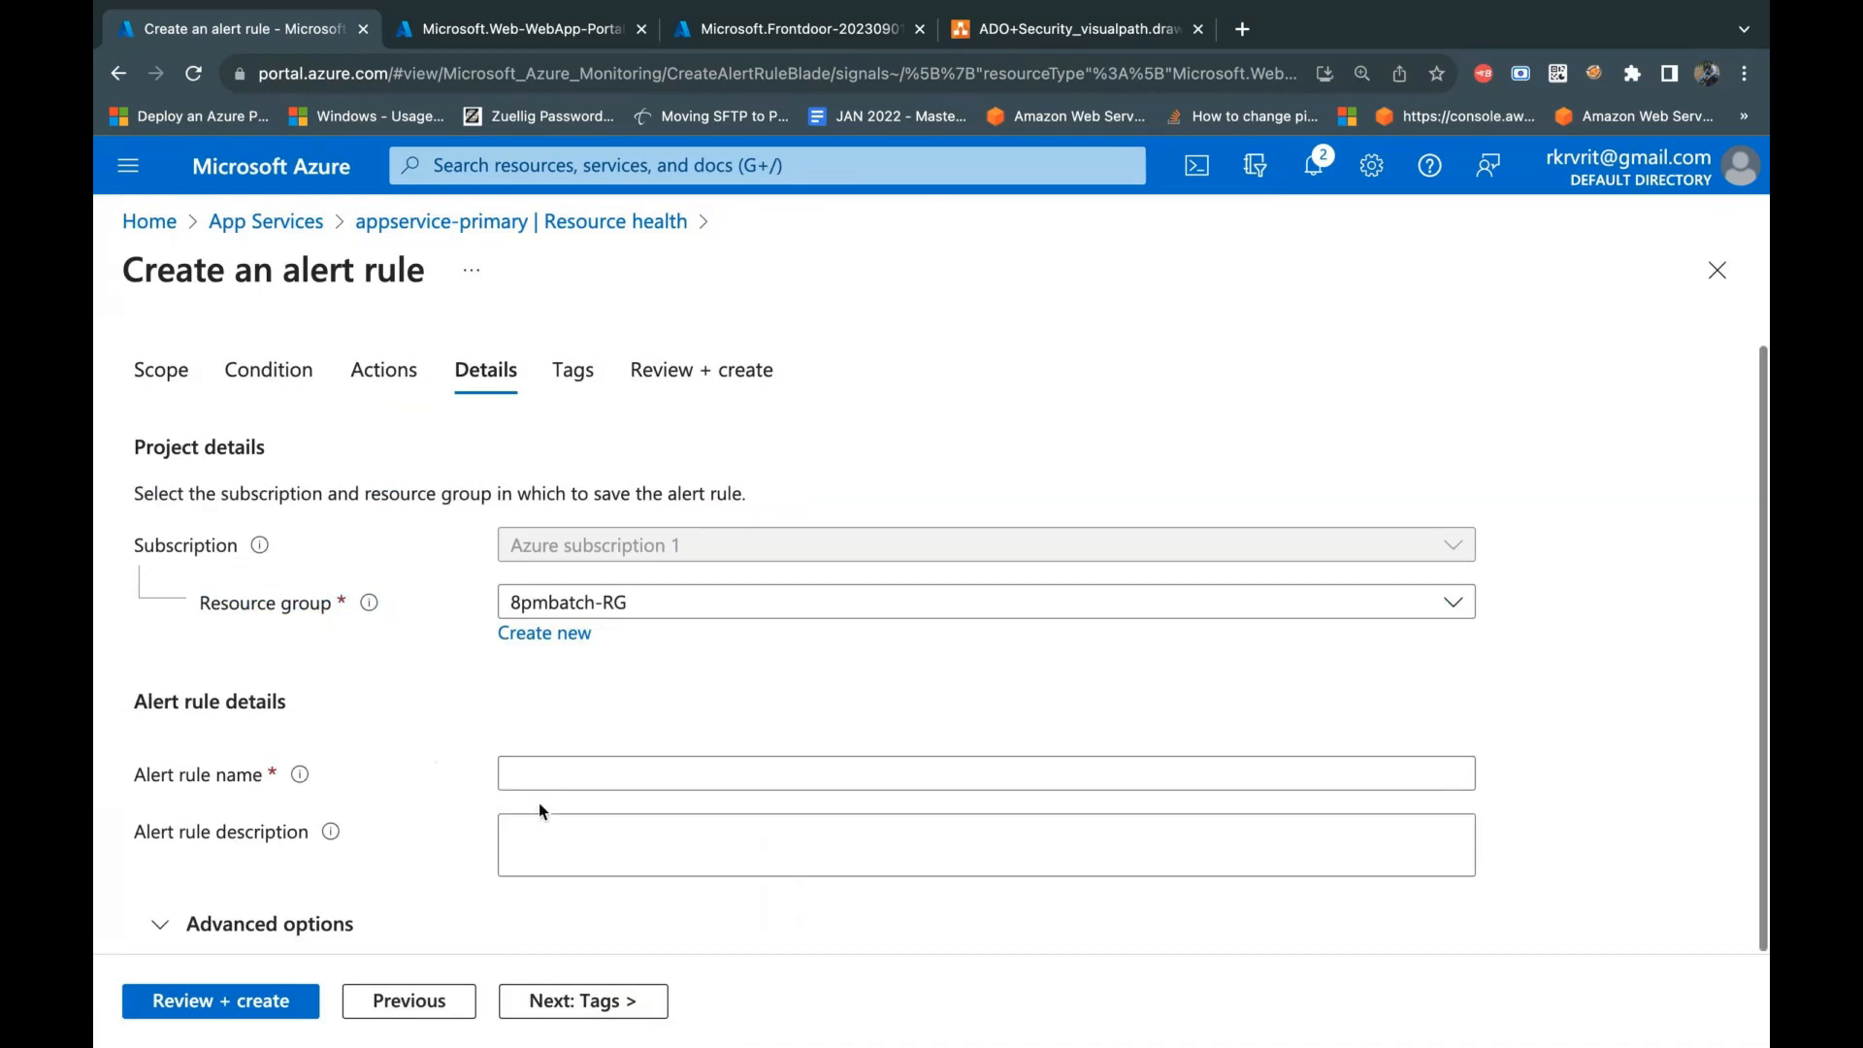
click(589, 782)
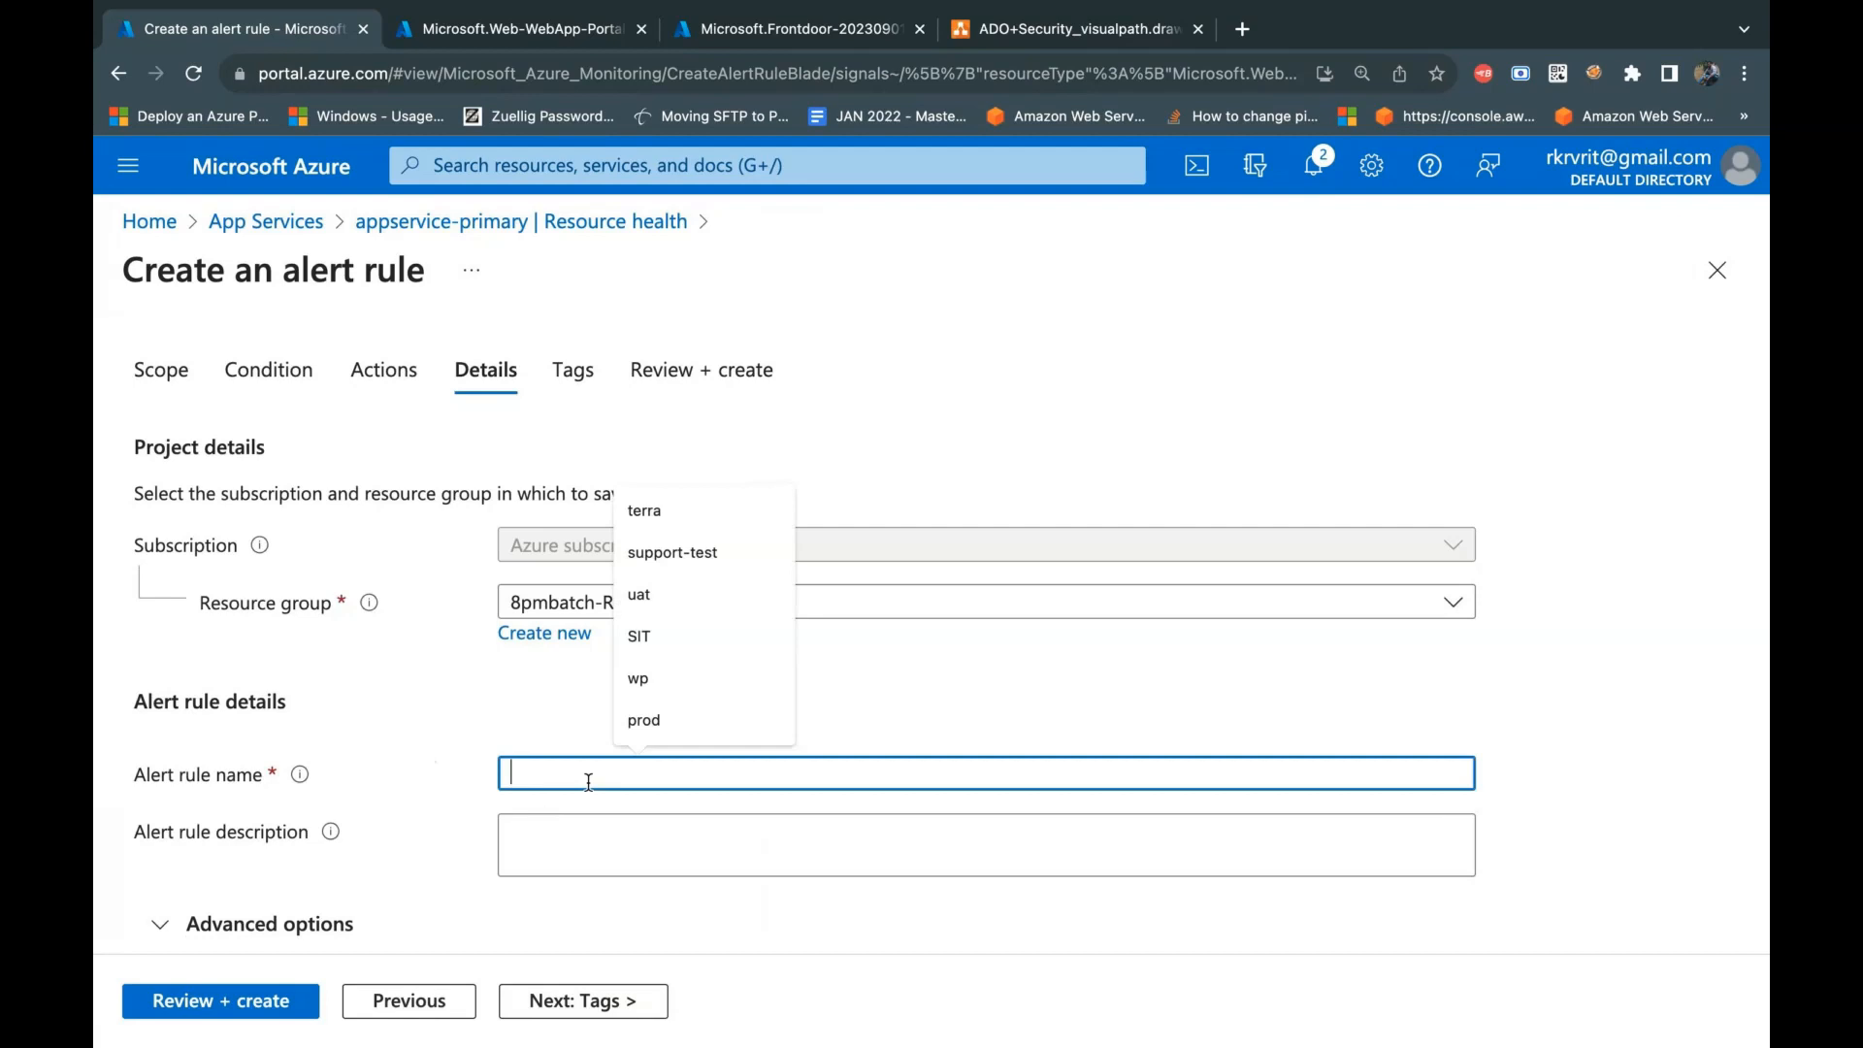
text(appser)
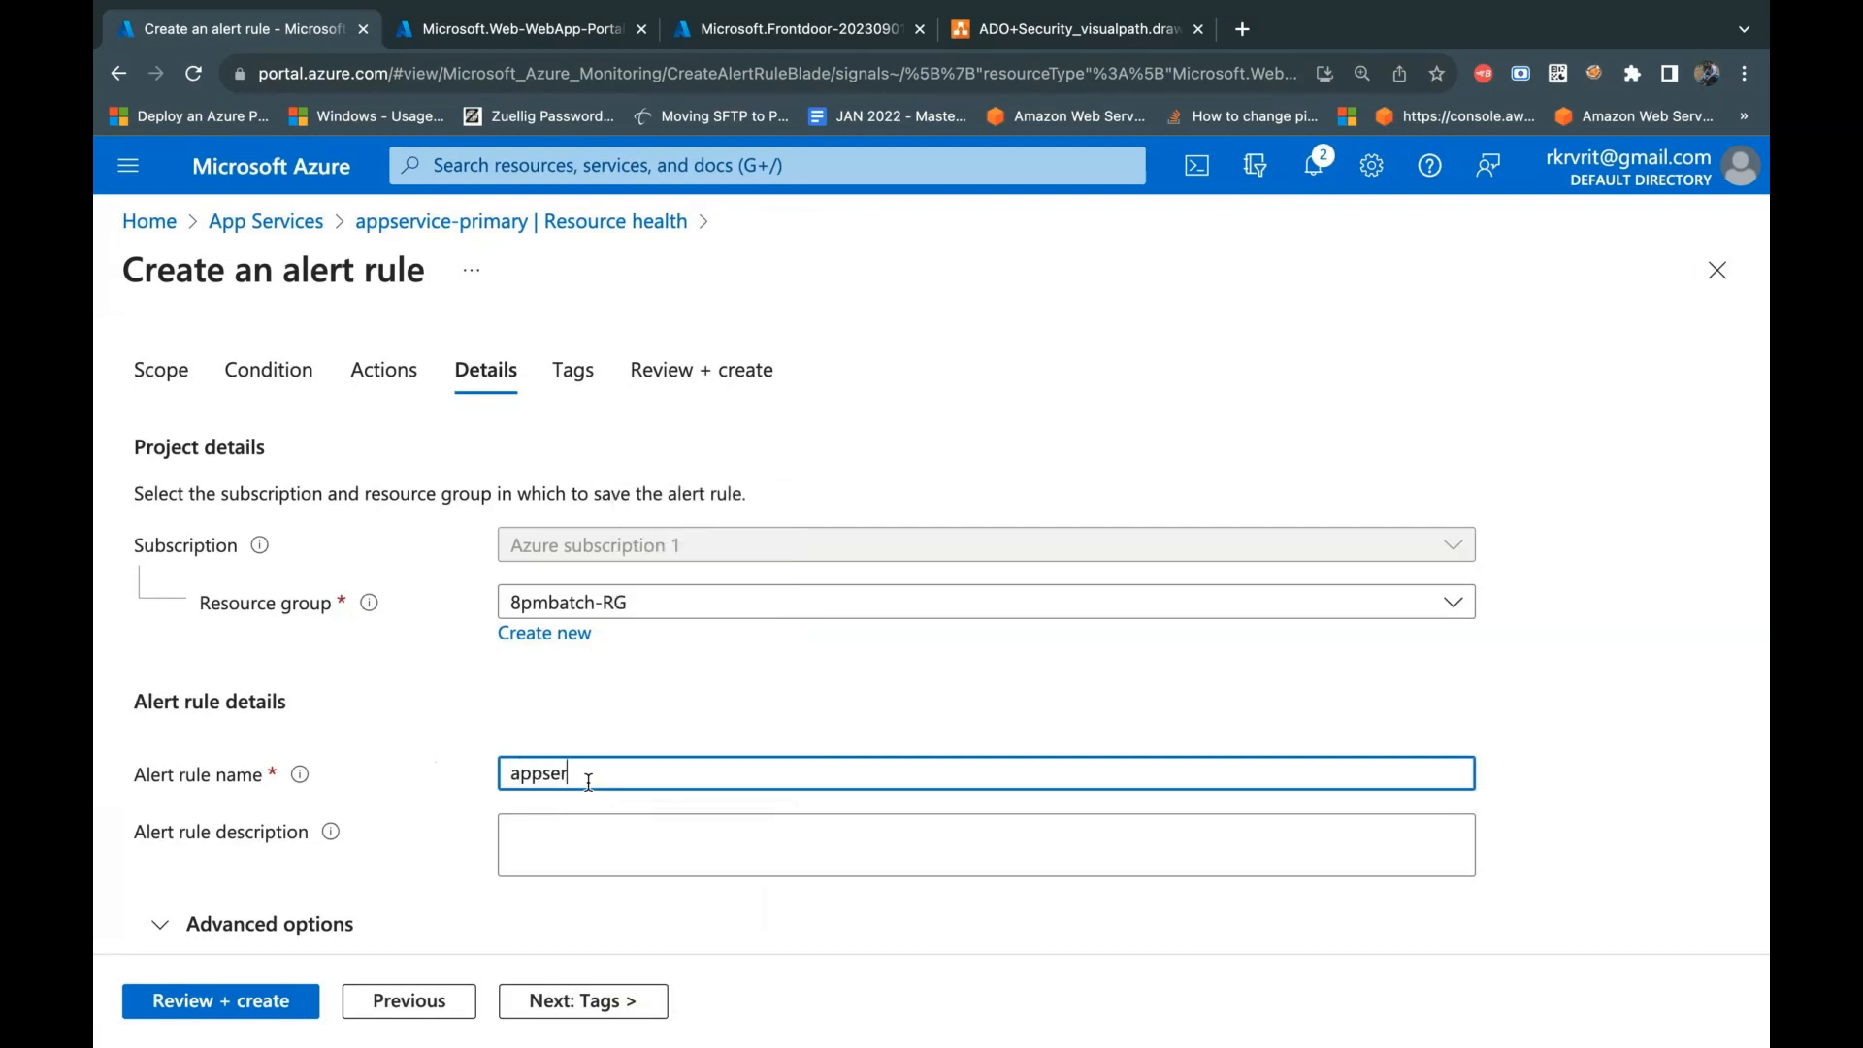
text(vice-primary-Health-Alert)
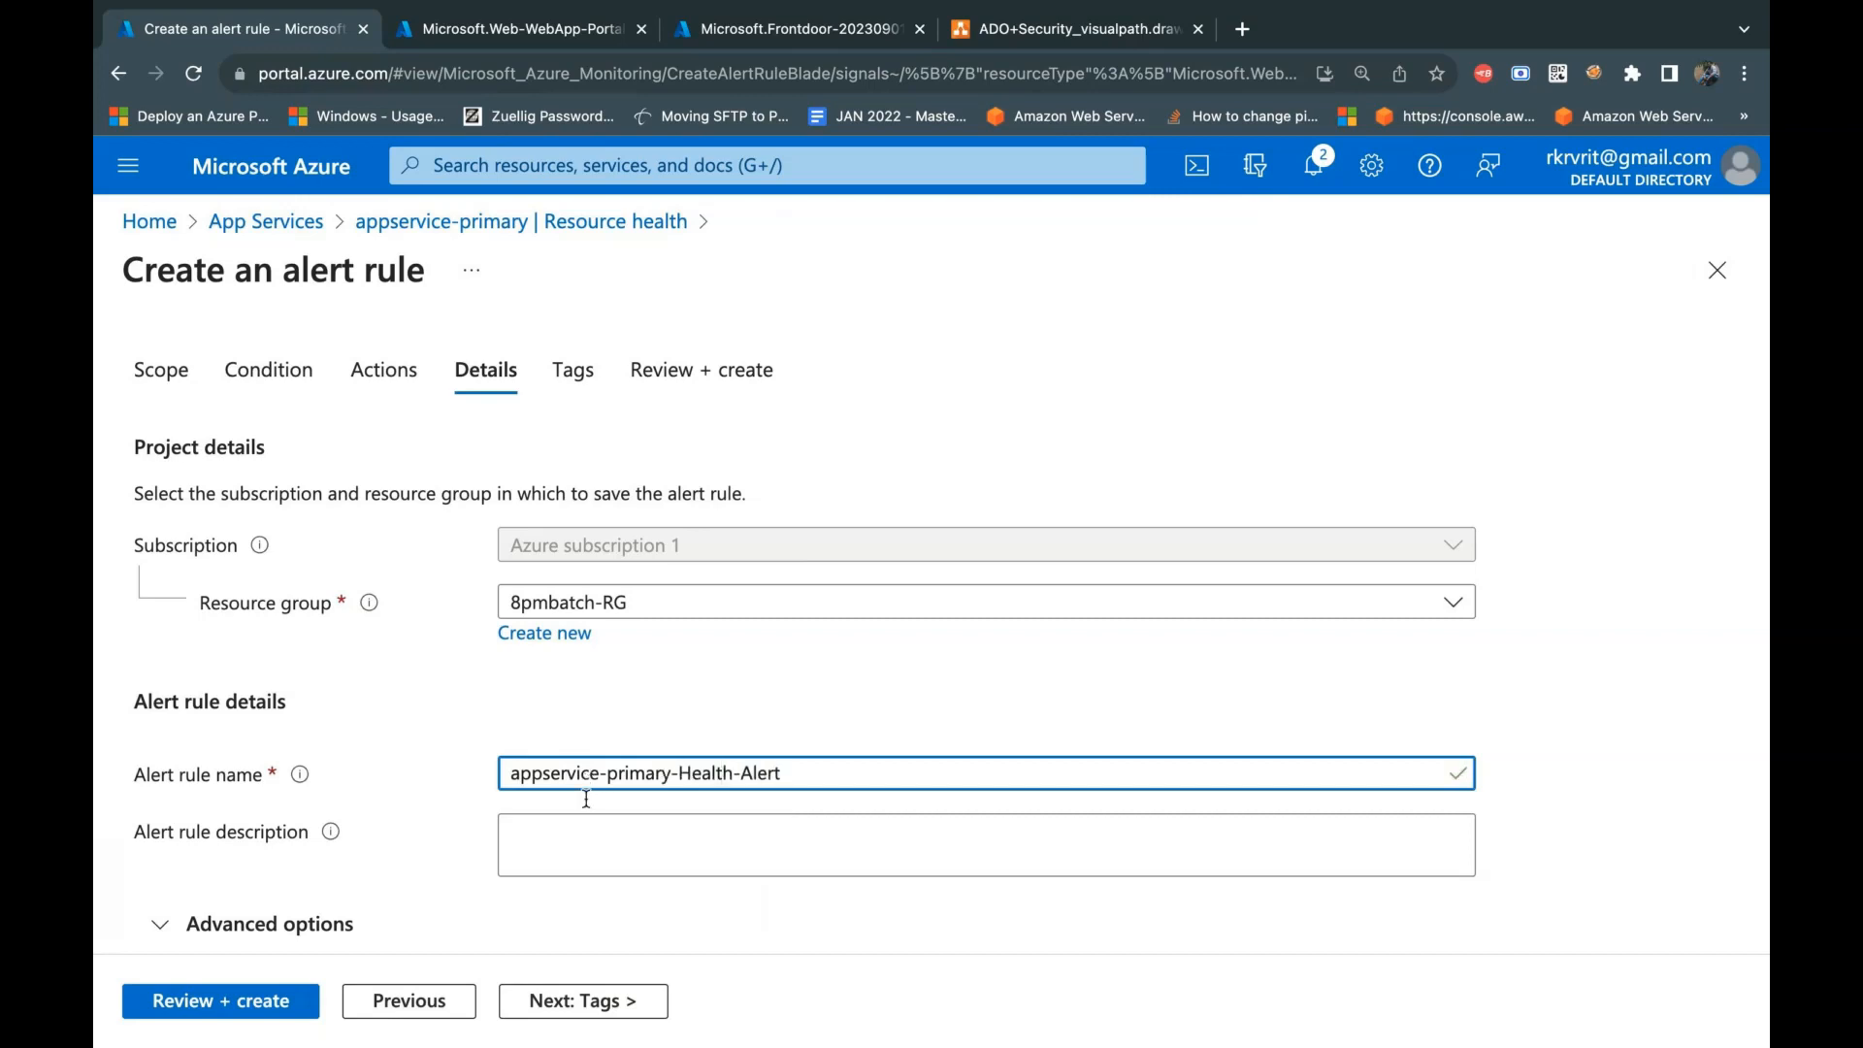
Step: Change the alert rule name to lowercase appservice-primary-health-alert and use the same text as the rule's description
click(692, 772)
key(BackSpace)
text(h)
click(748, 773)
key(BackSpace)
text(a)
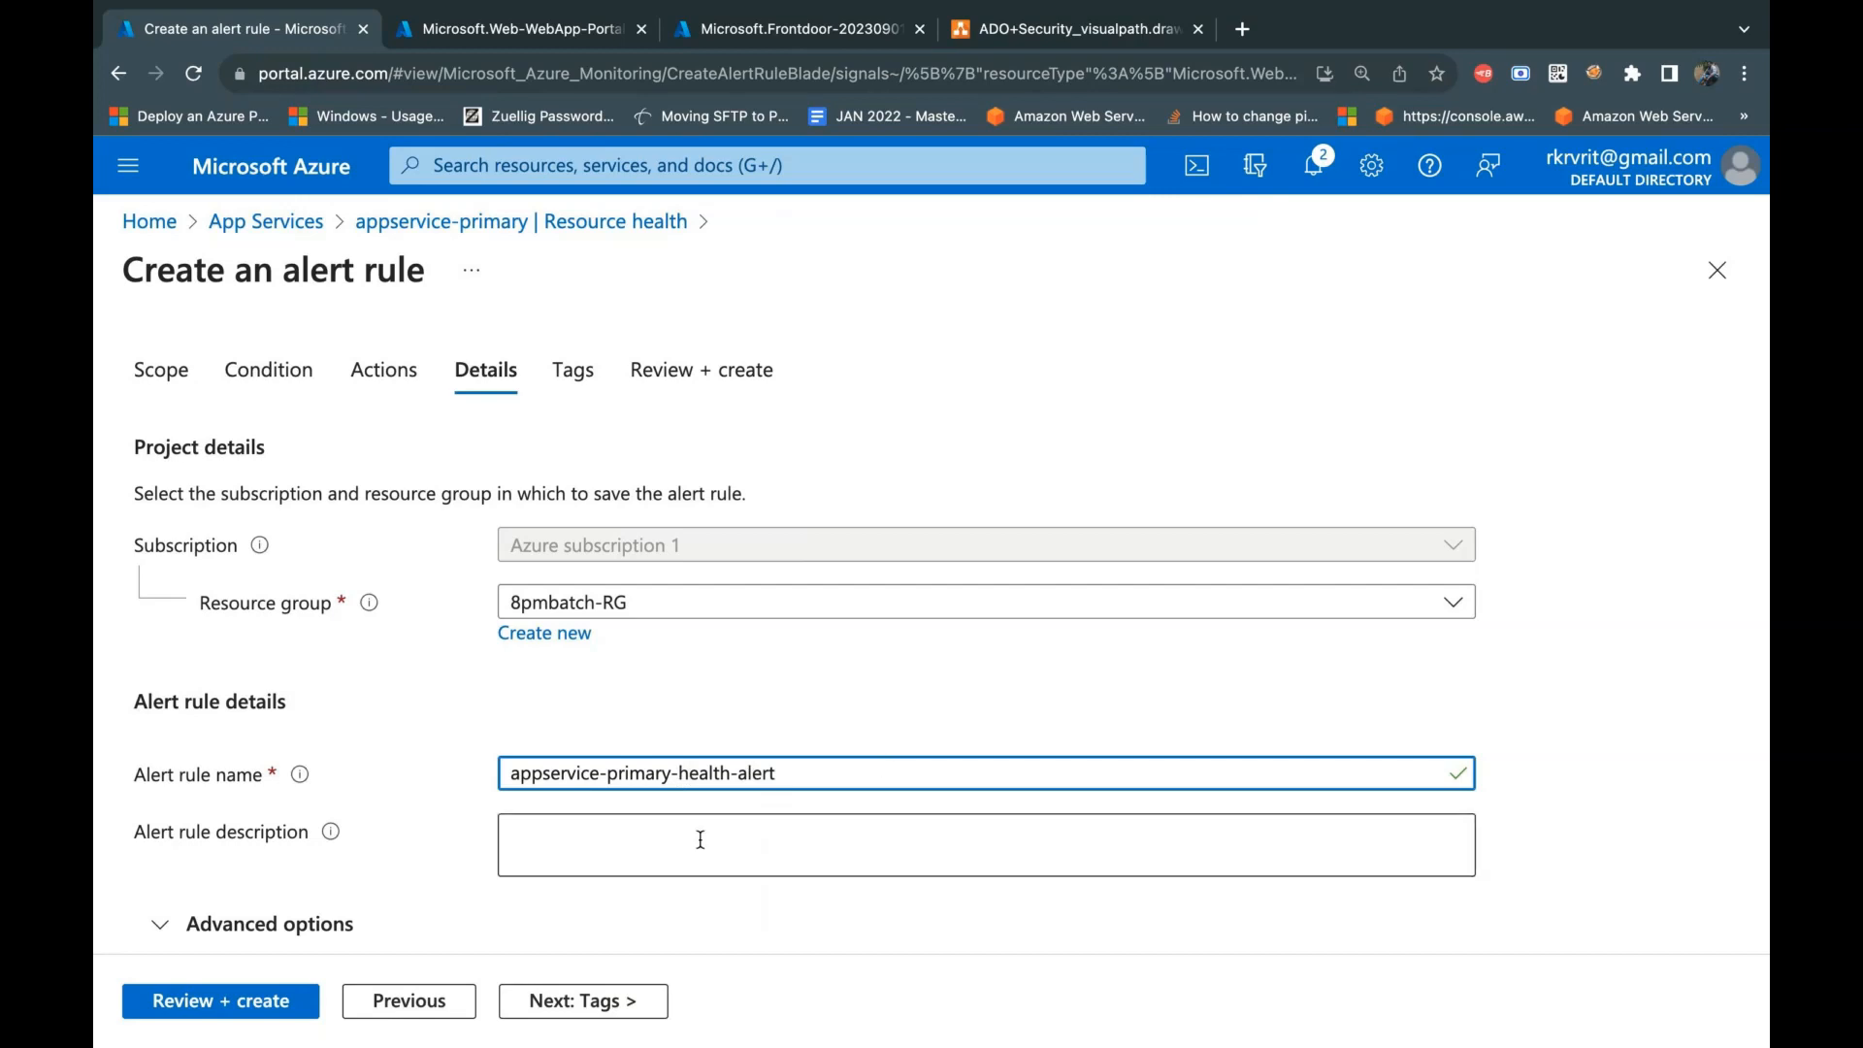
click(613, 854)
text(appservice-primary-health-alert)
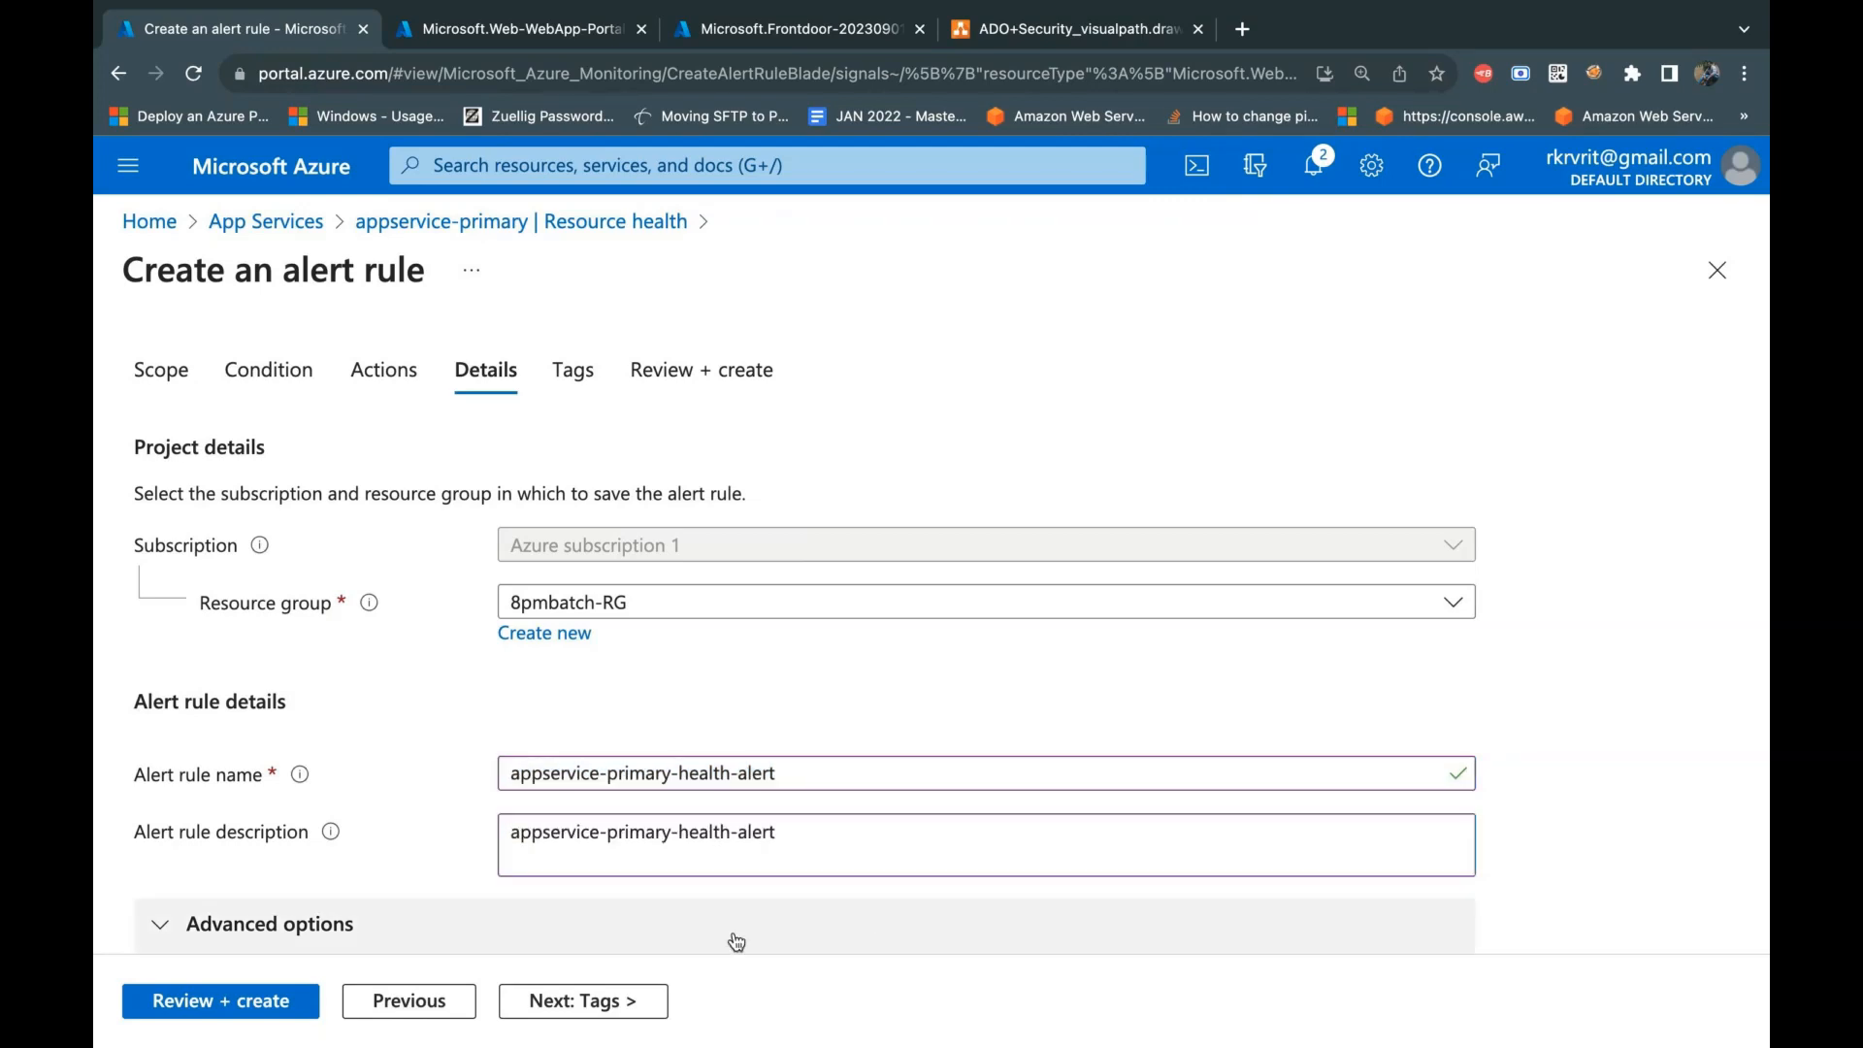
Step: Continue to the alert rule's tags and add the tag Application with the value Tracker
click(605, 1007)
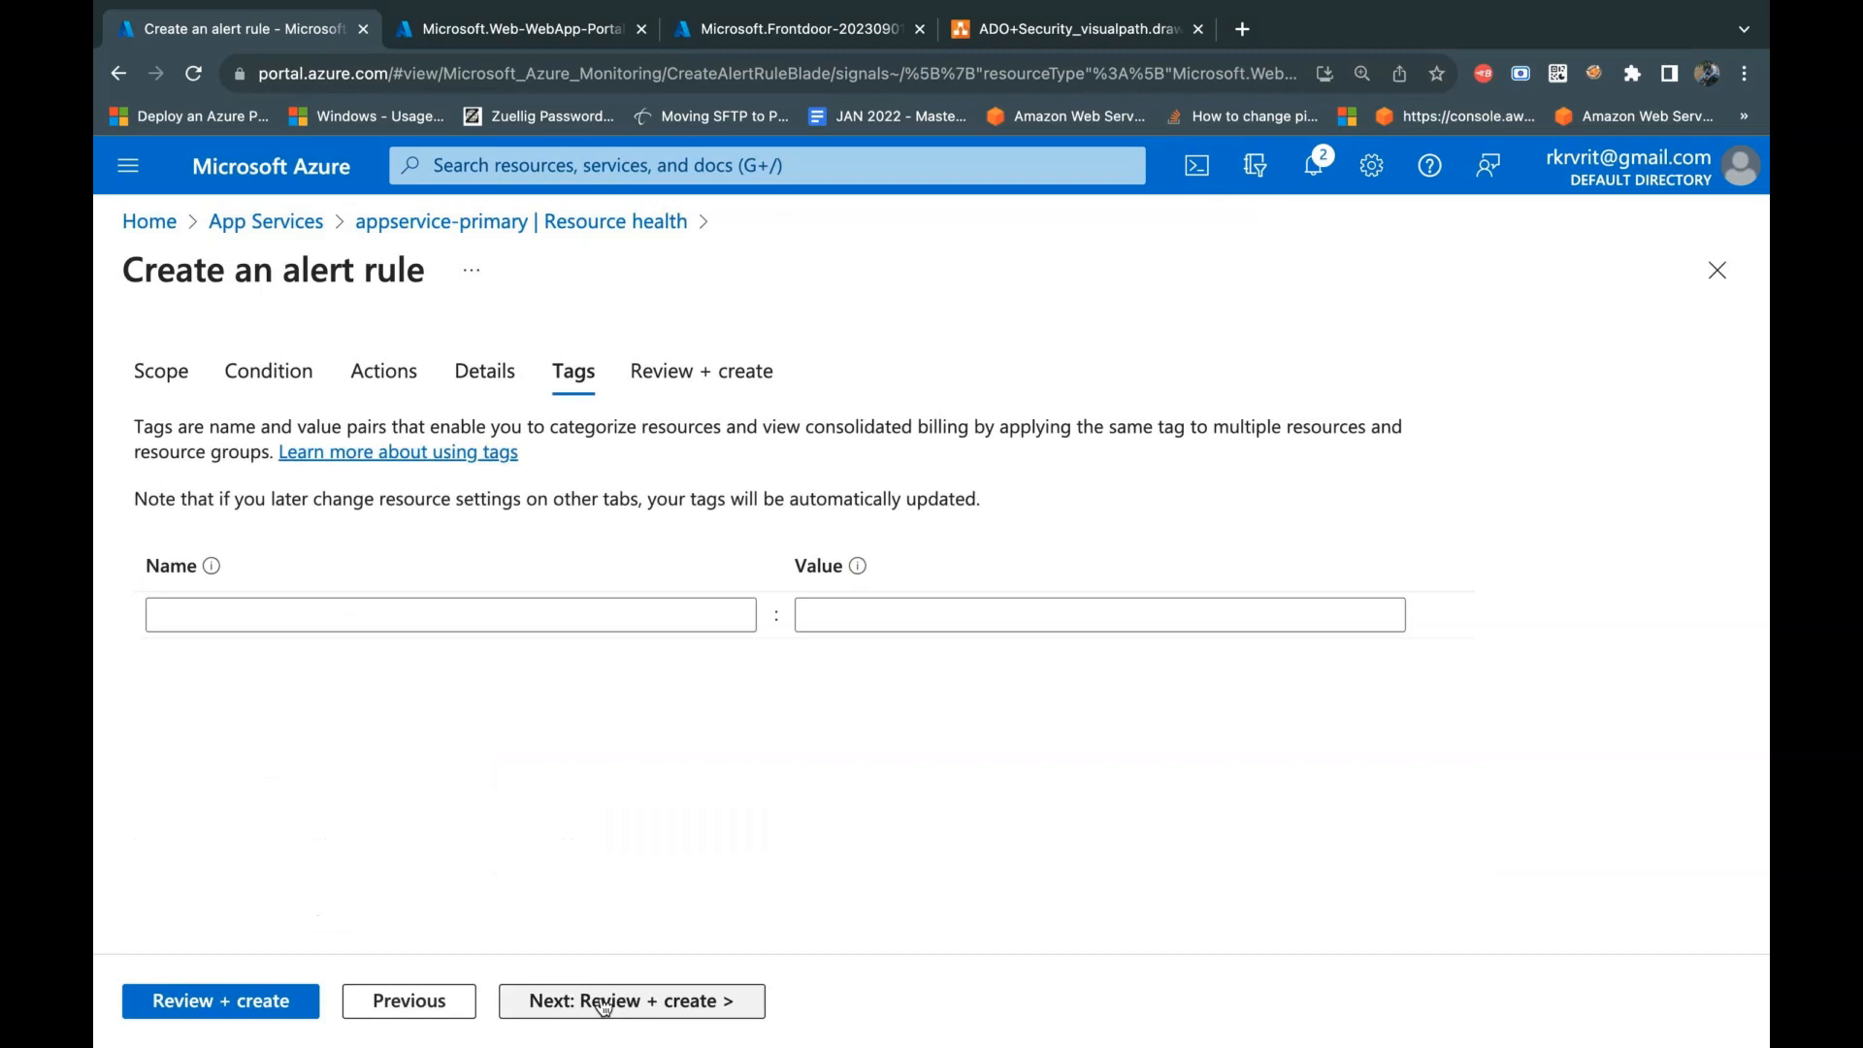
click(529, 625)
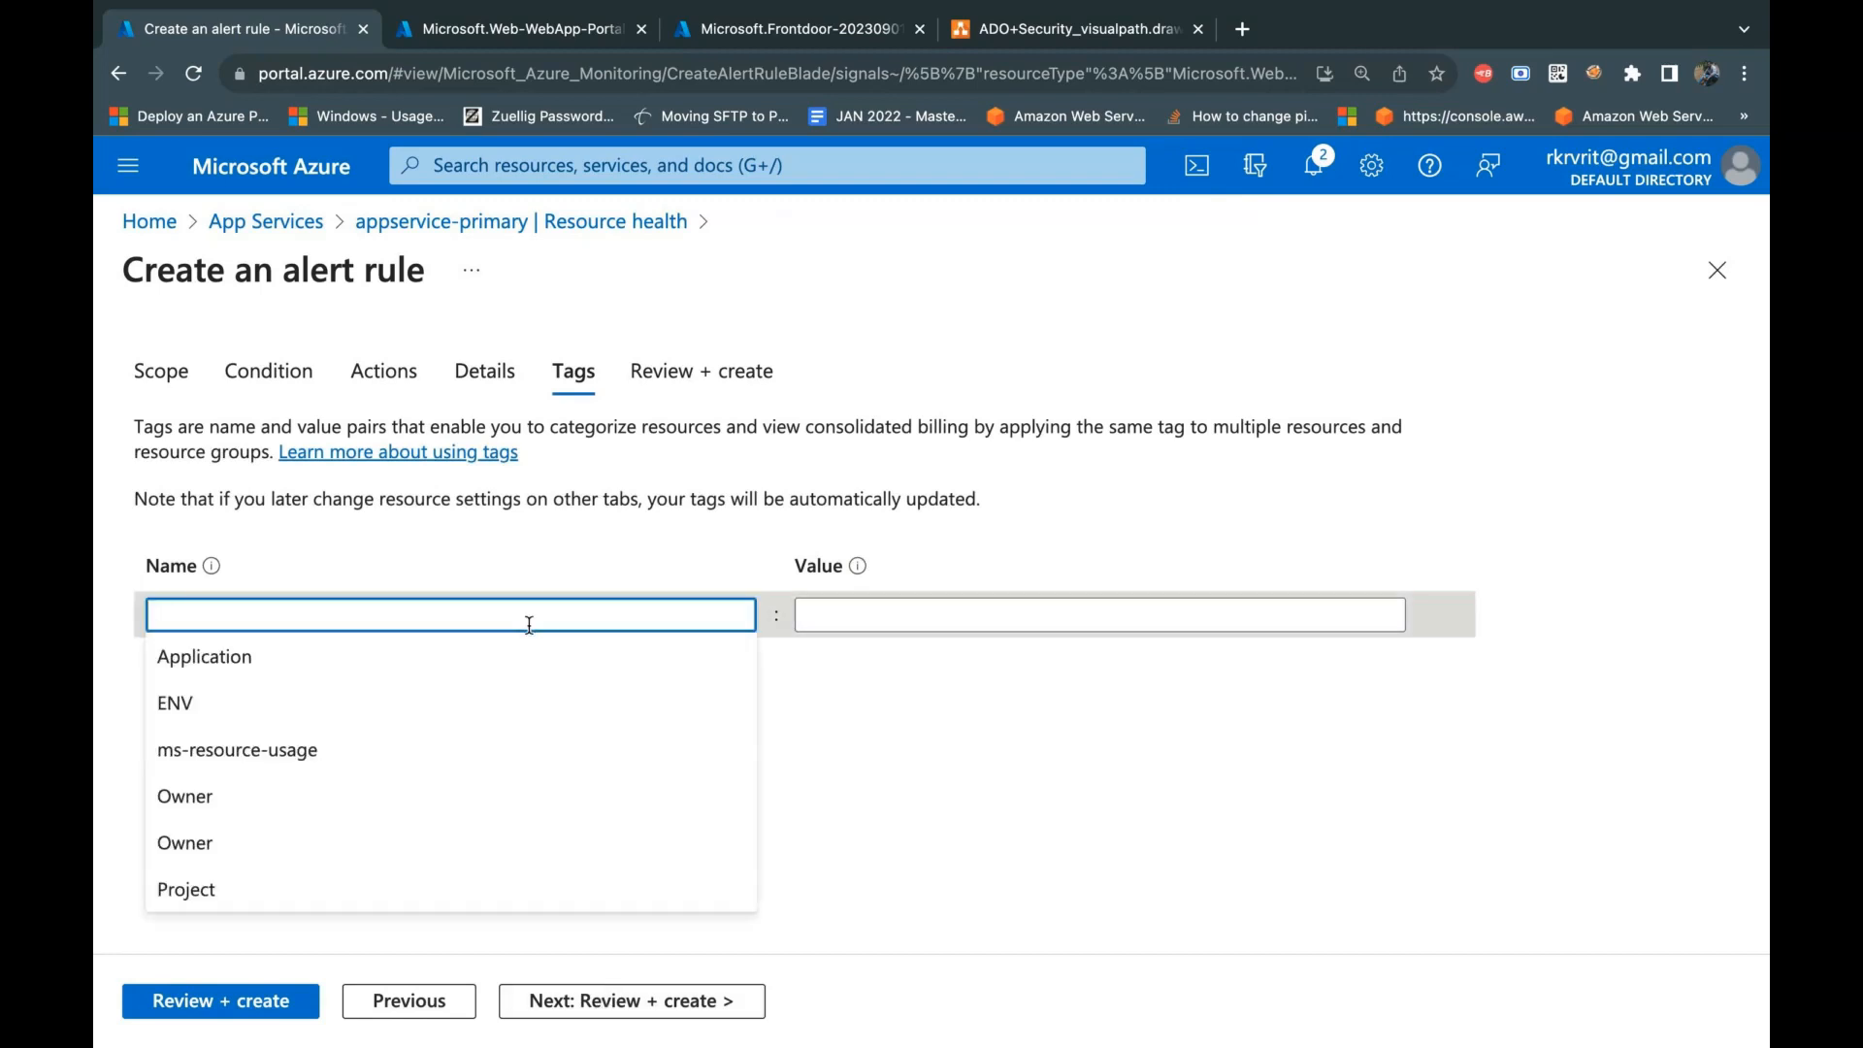
click(541, 651)
key(Tab)
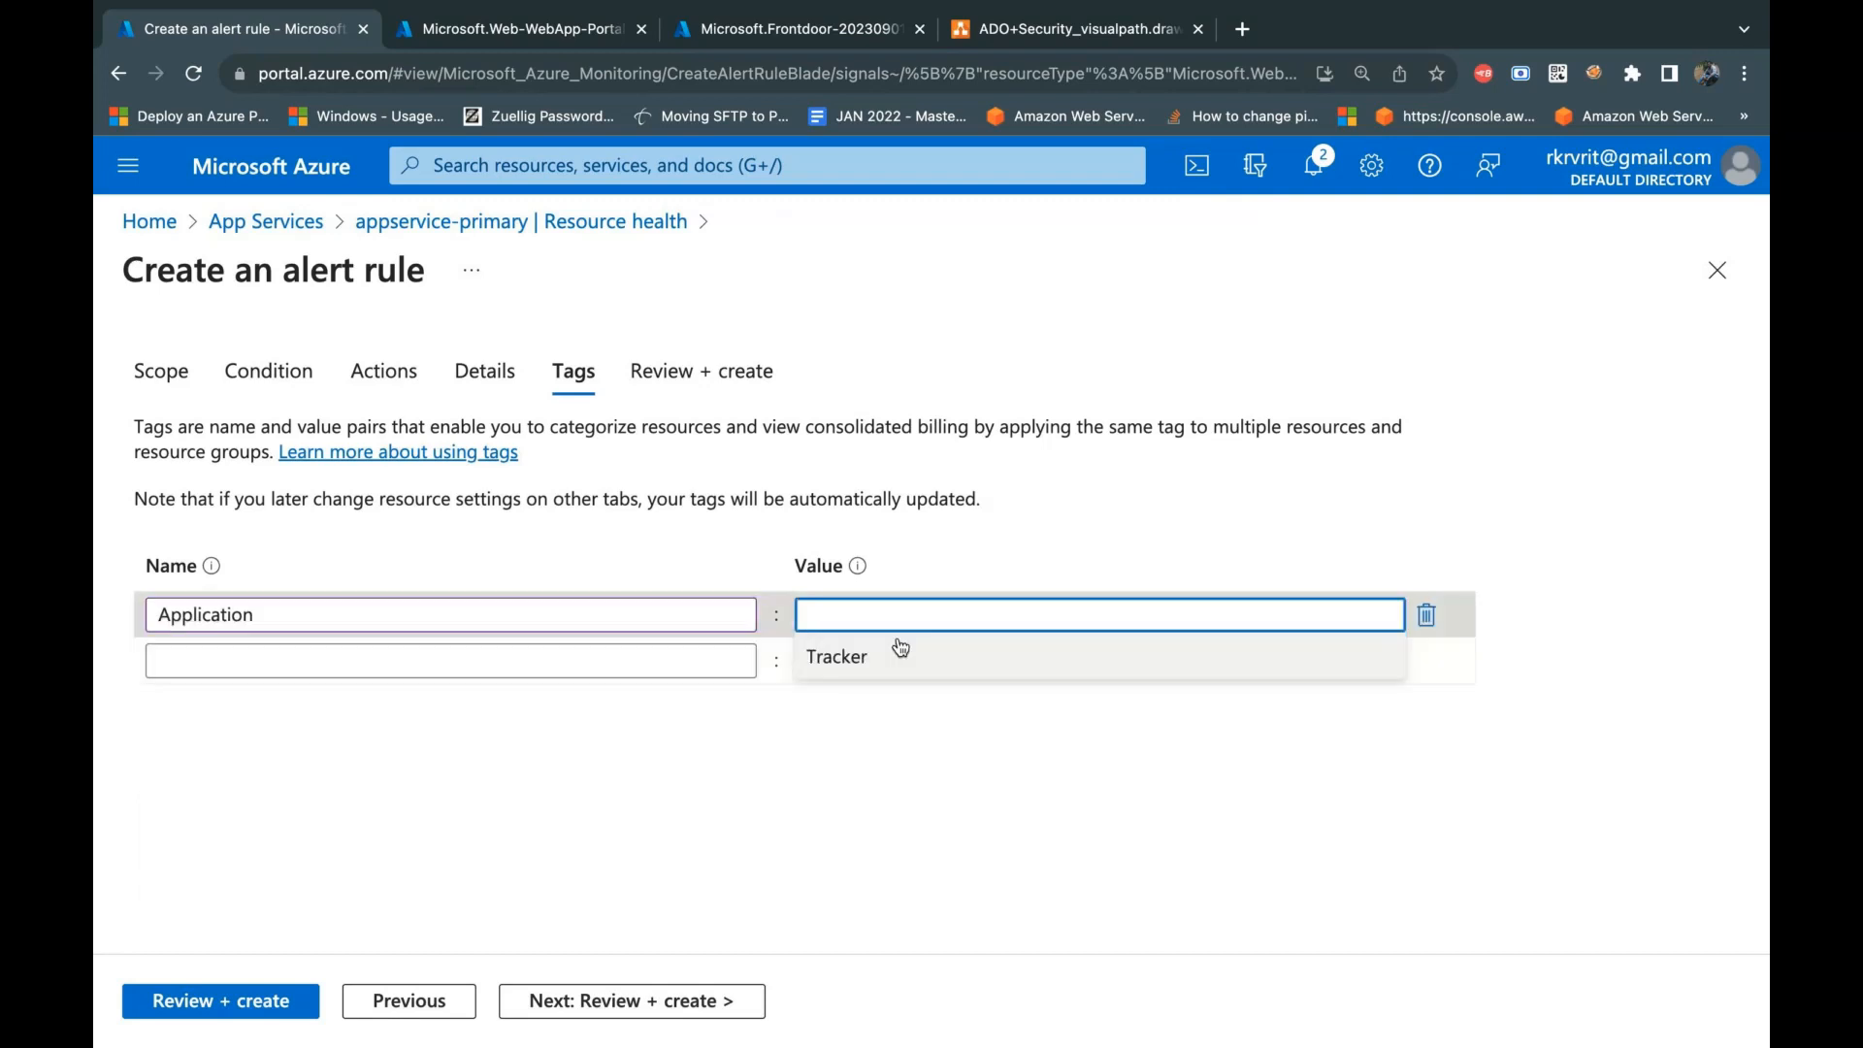
click(901, 649)
Step: Review and create the alert rule, and check the portal notifications for its creation status
click(686, 1000)
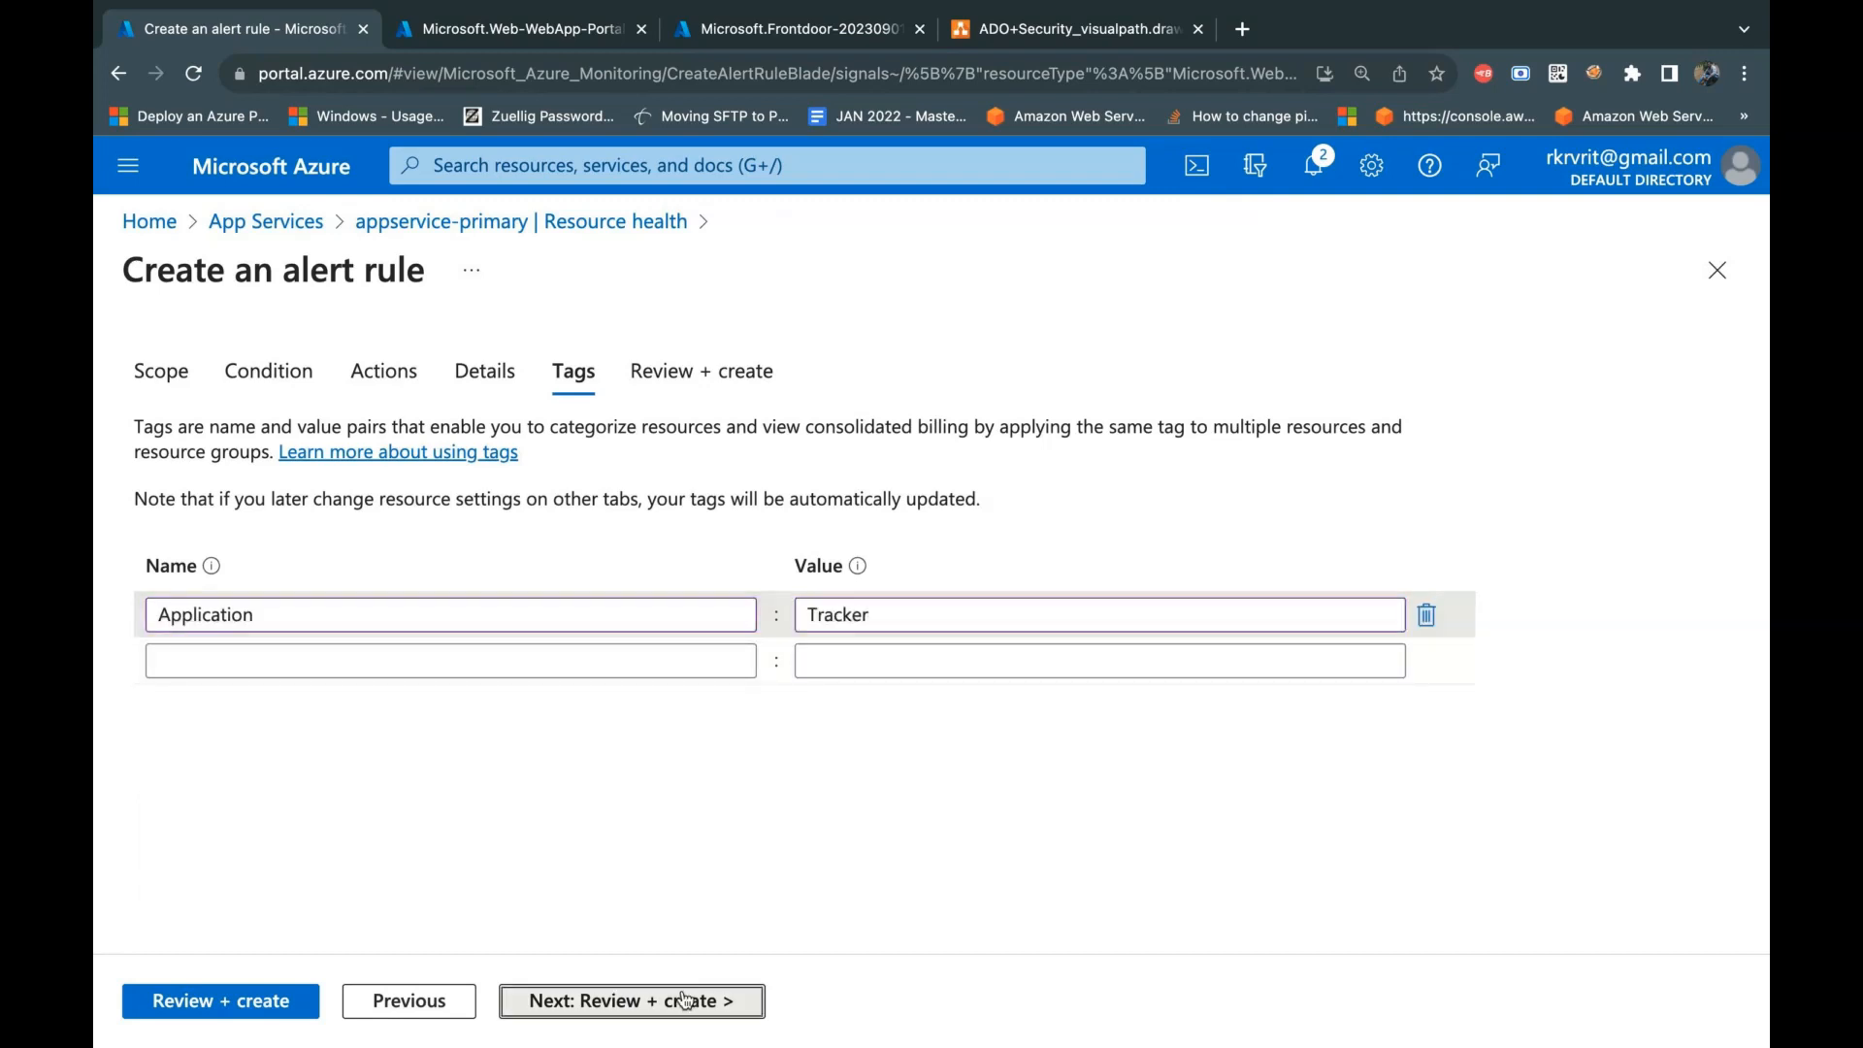
click(172, 1008)
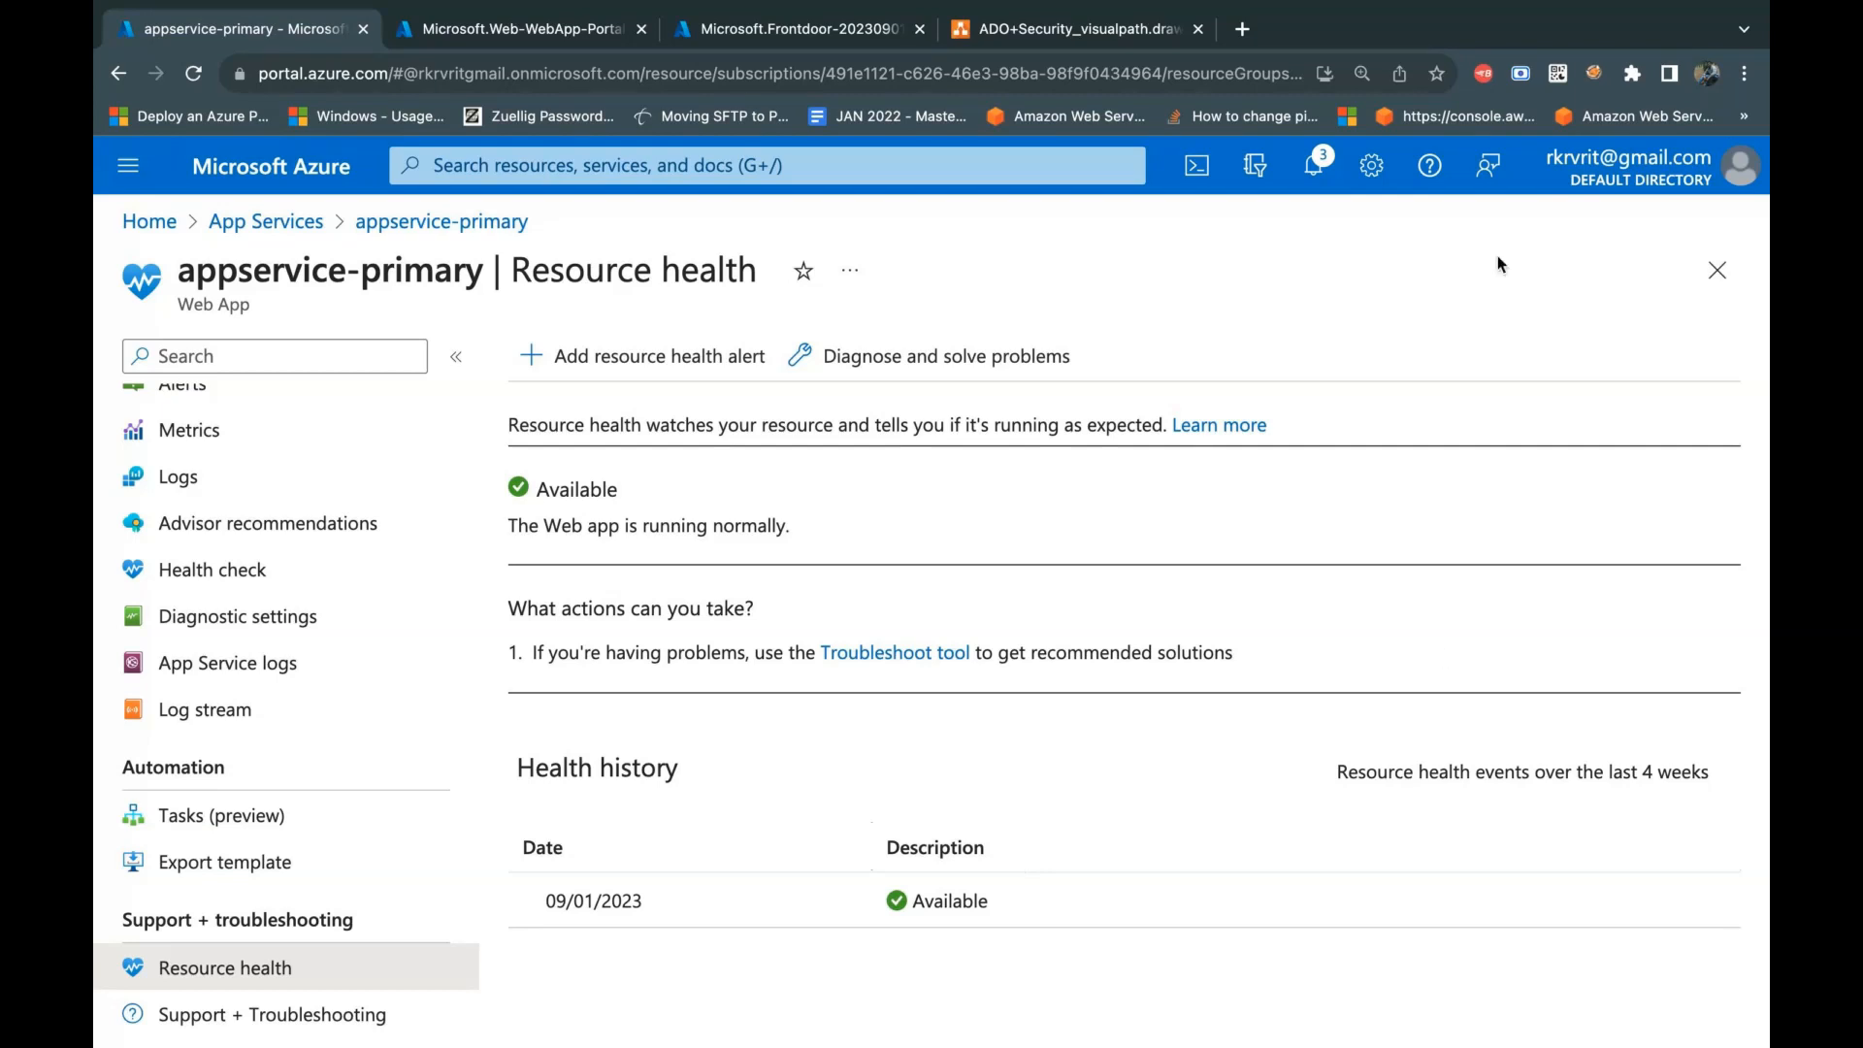
click(1322, 165)
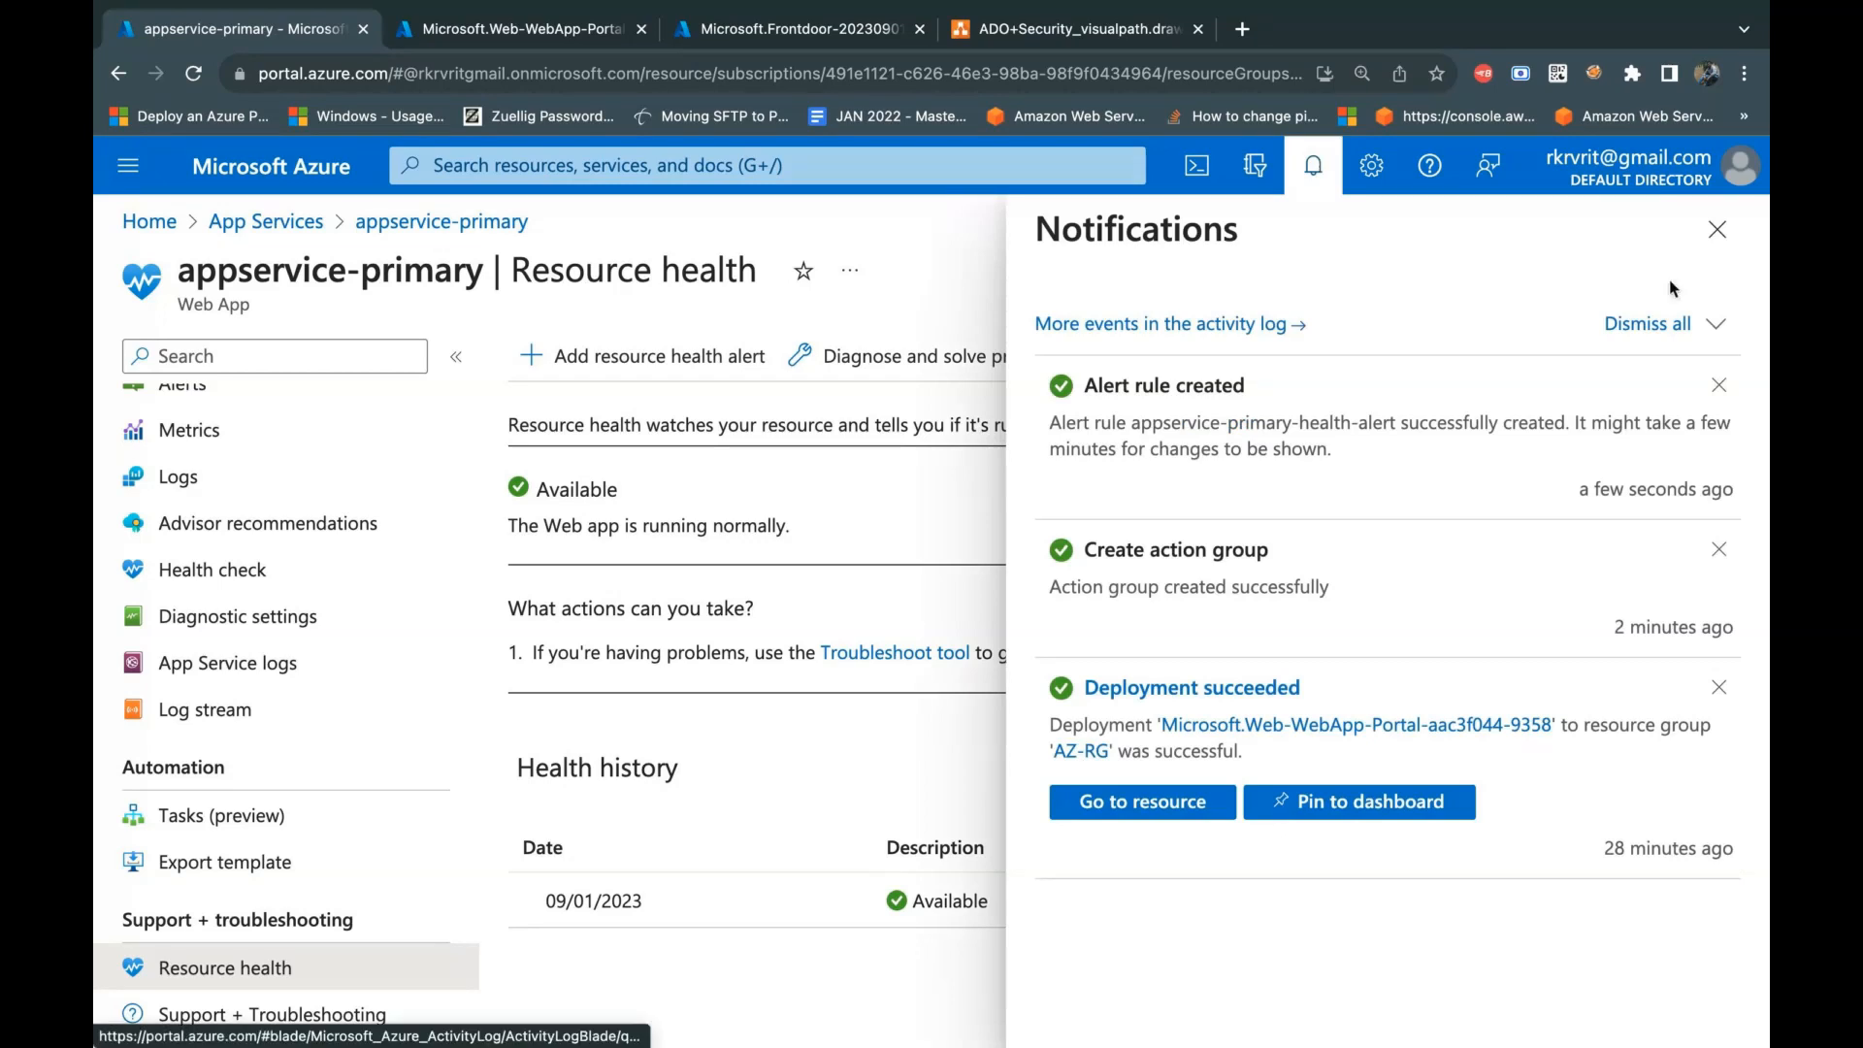
key(Escape)
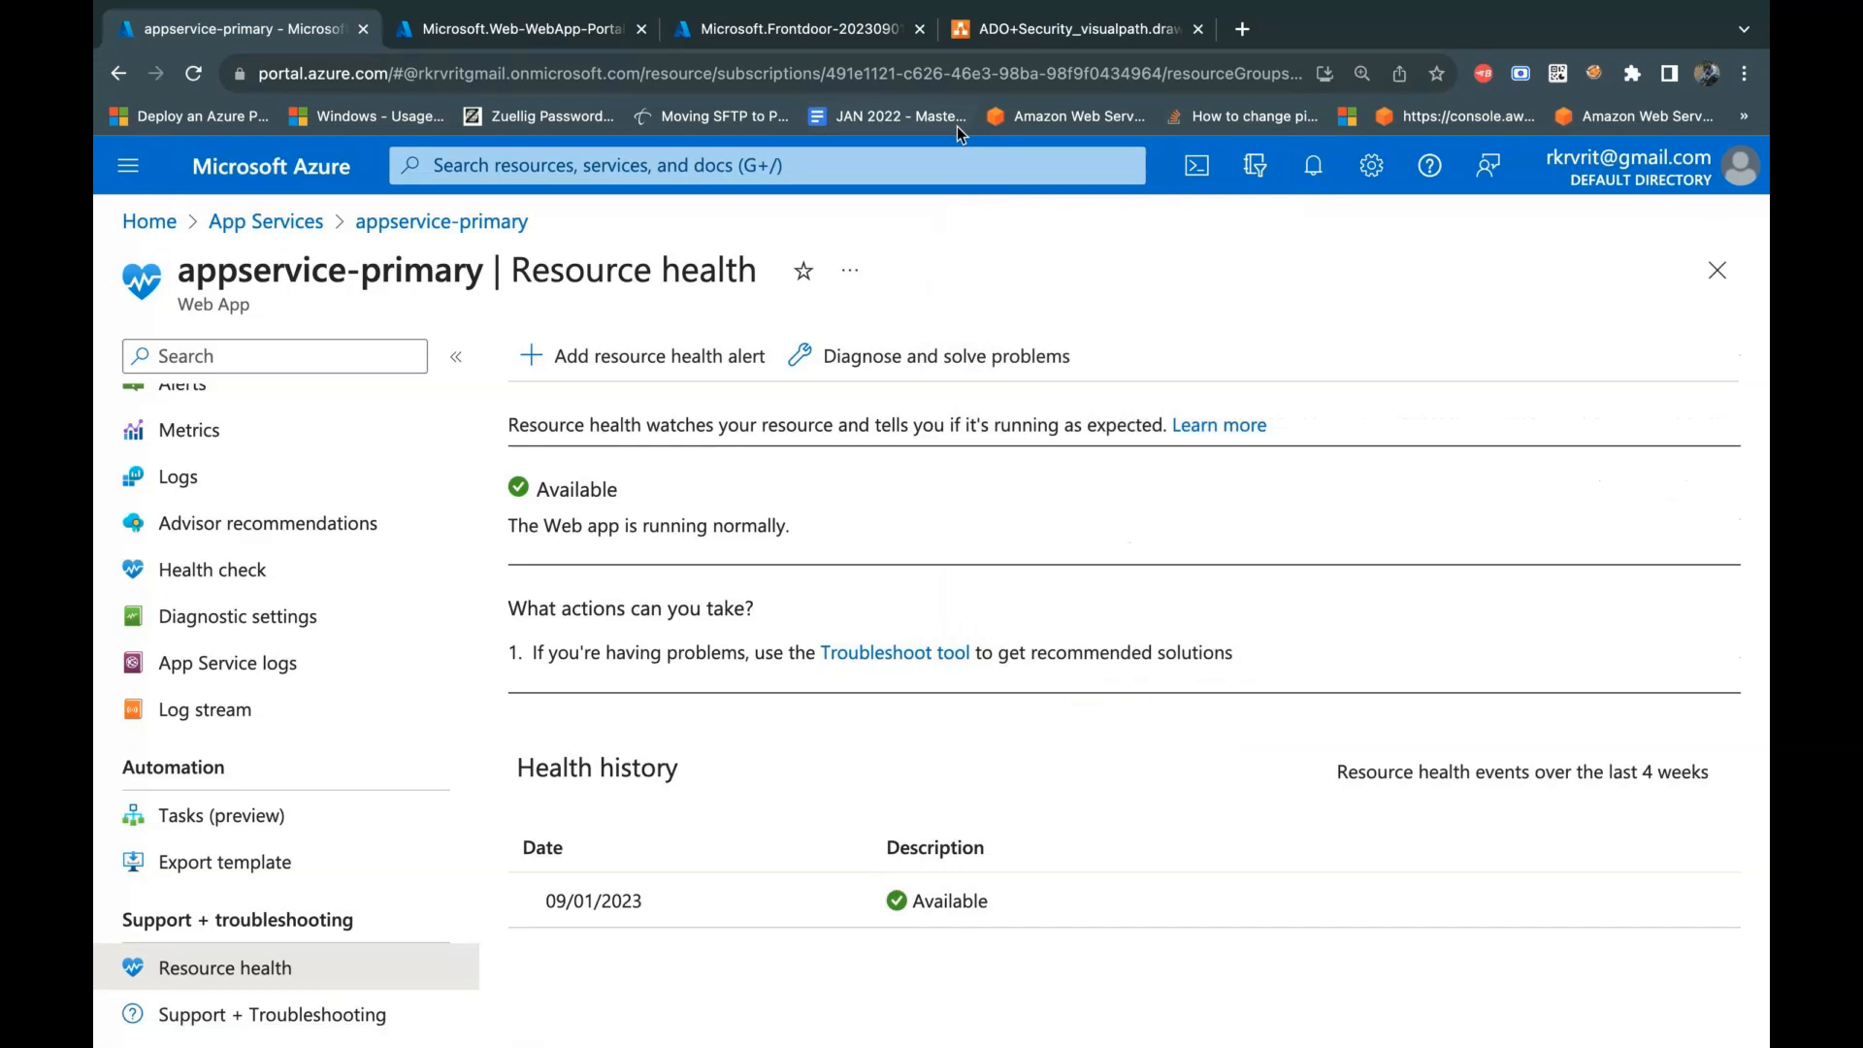
Step: Check the health checks, alerting and logging note in the ADO+Security_visualpath.drawio diagram, and return to the appservice-primary page in the Azure portal
click(1031, 31)
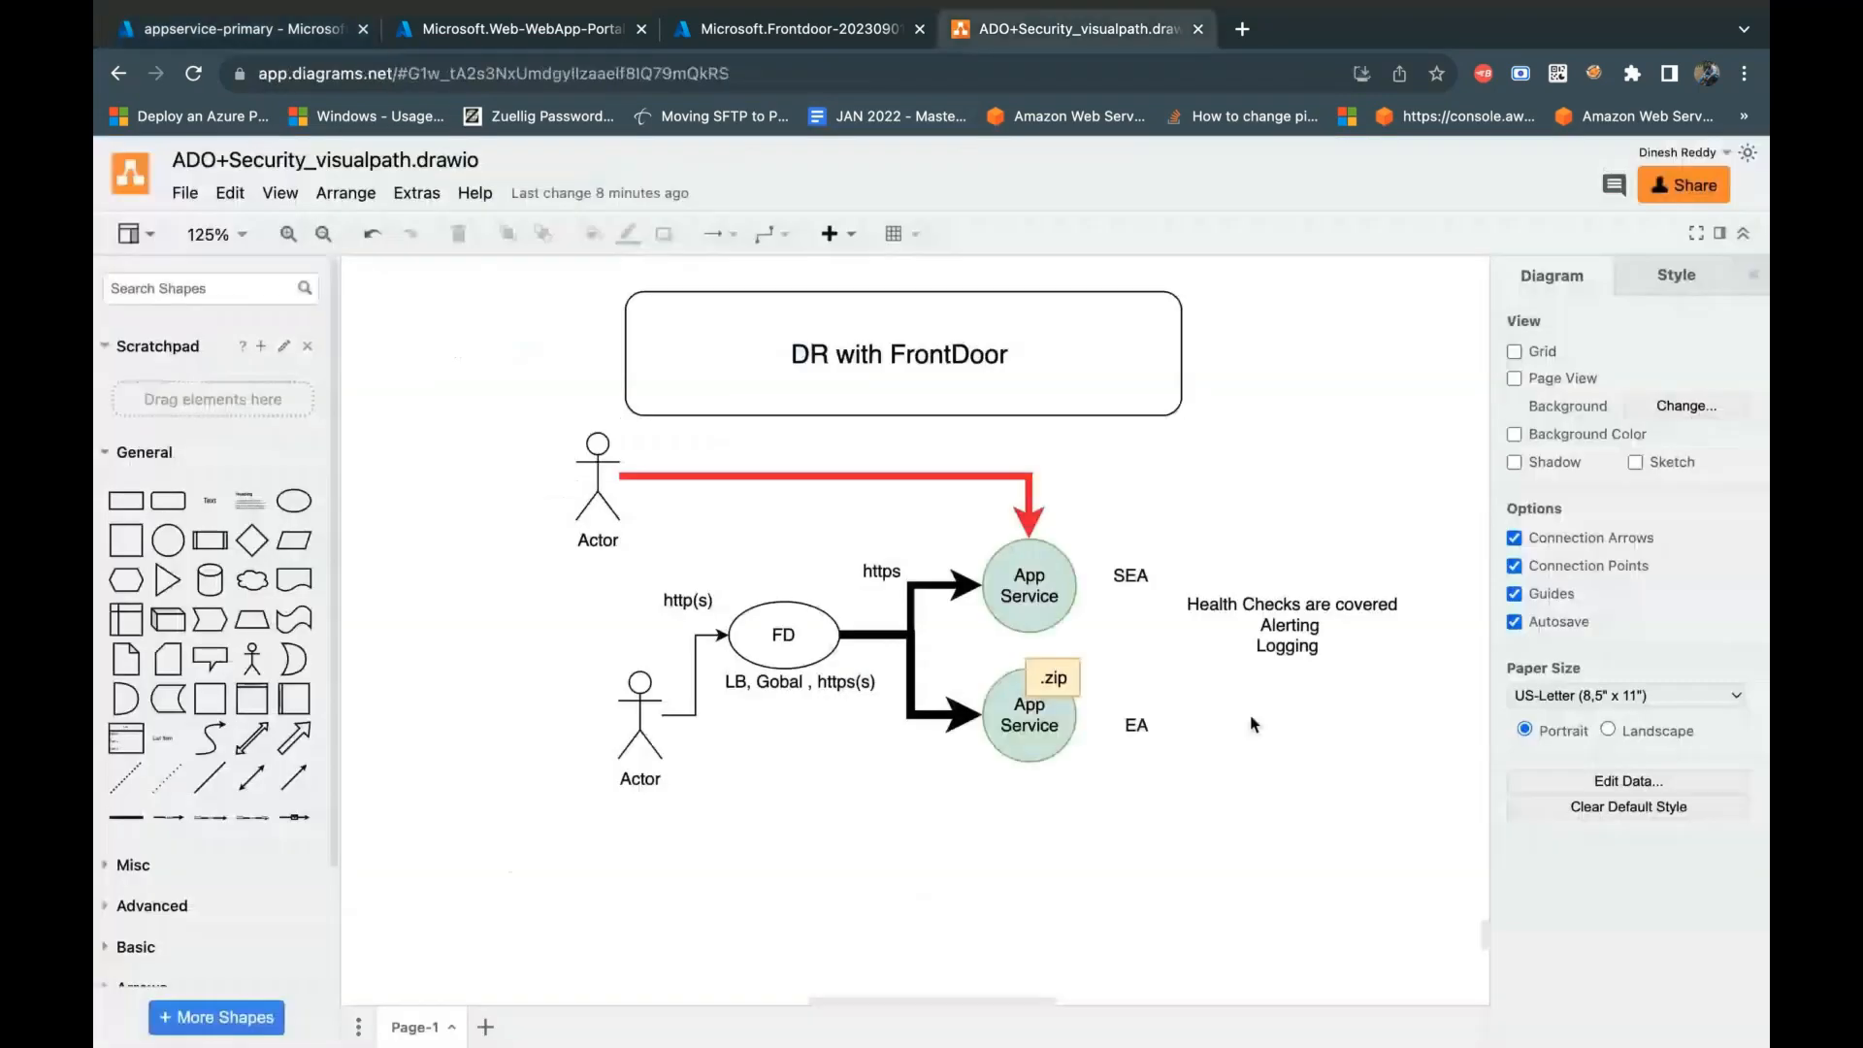
mouse_move(1292, 641)
click(1292, 641)
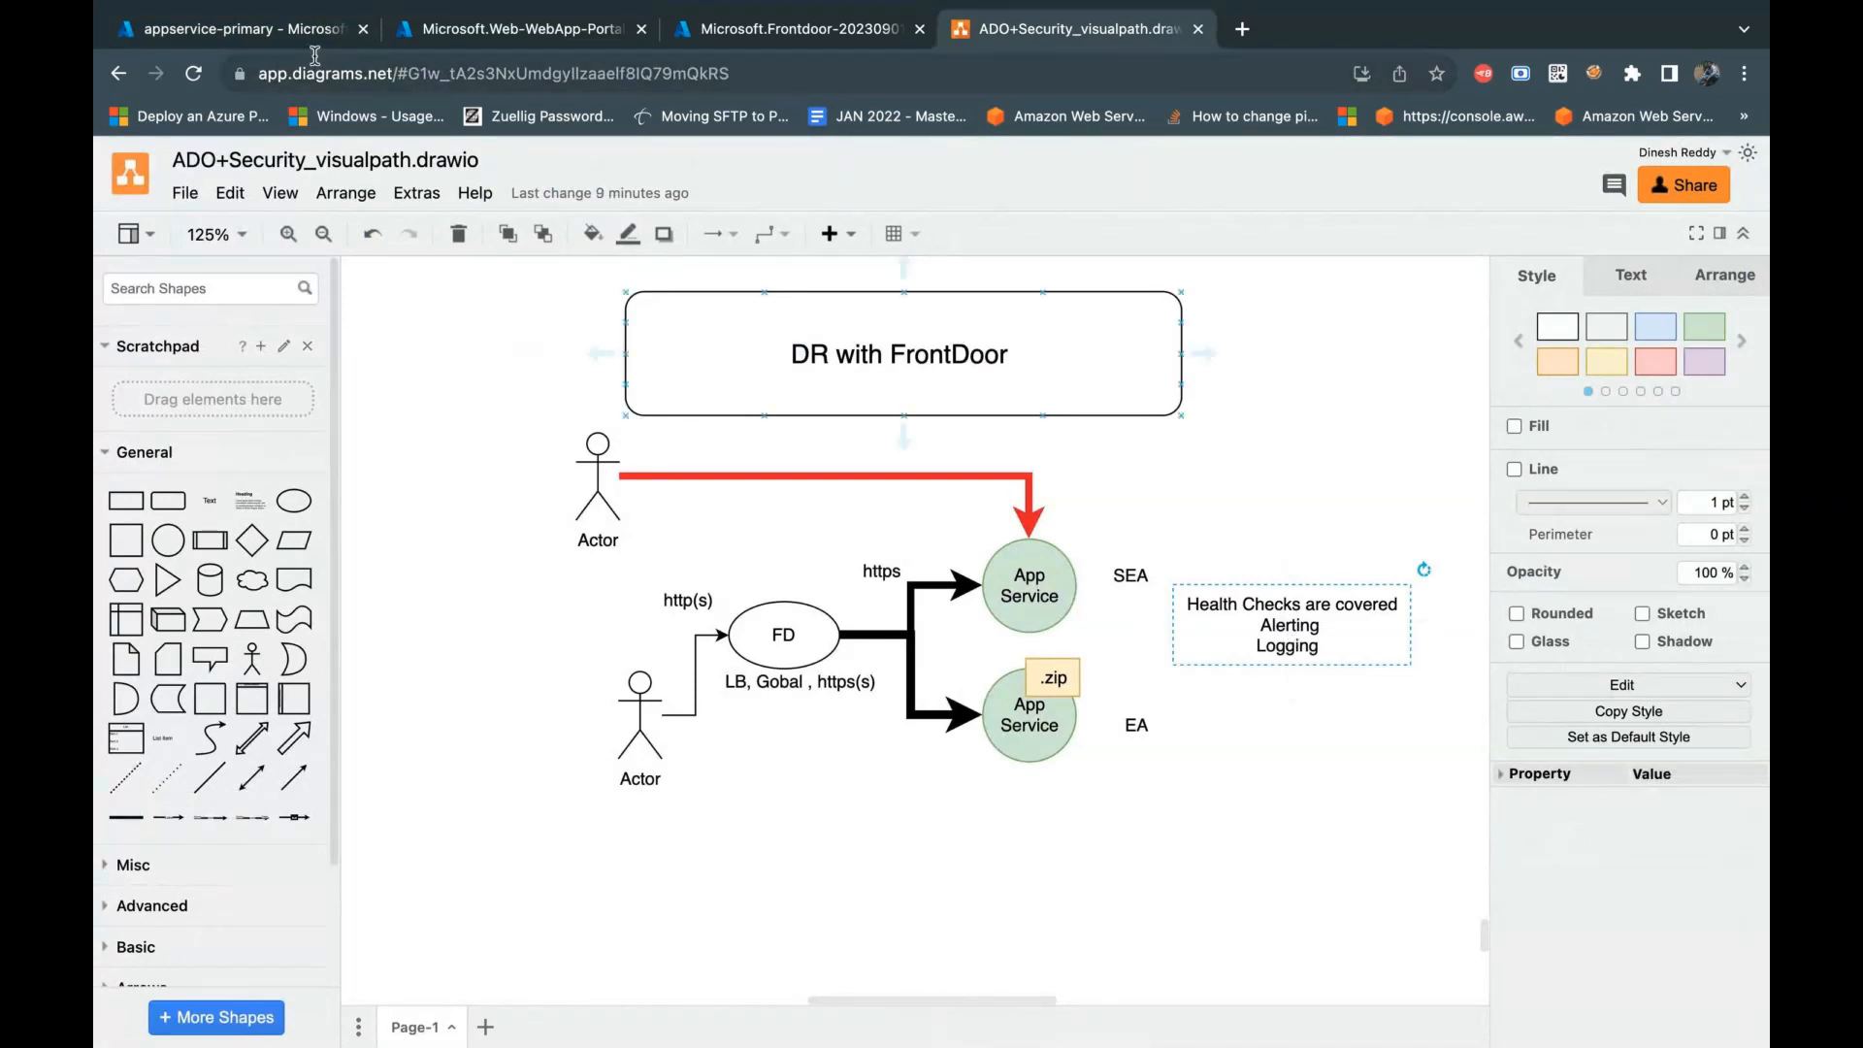
click(771, 29)
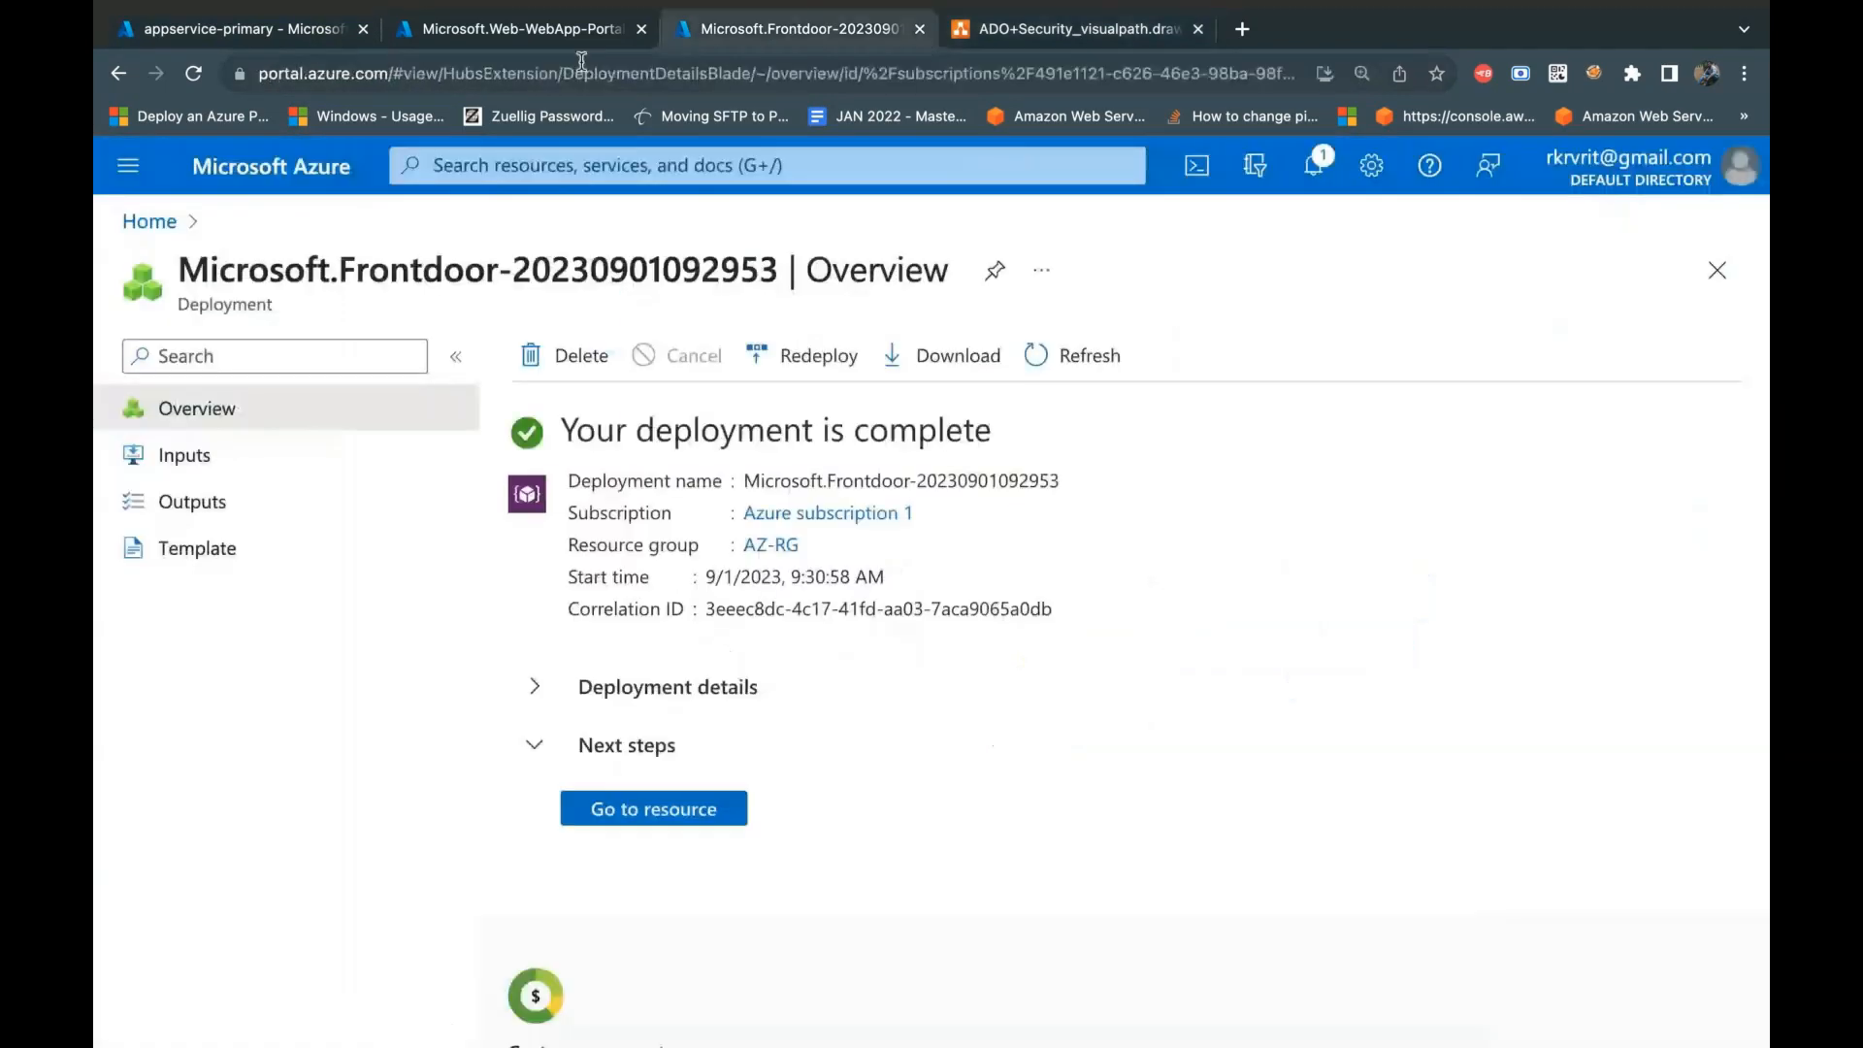
click(274, 29)
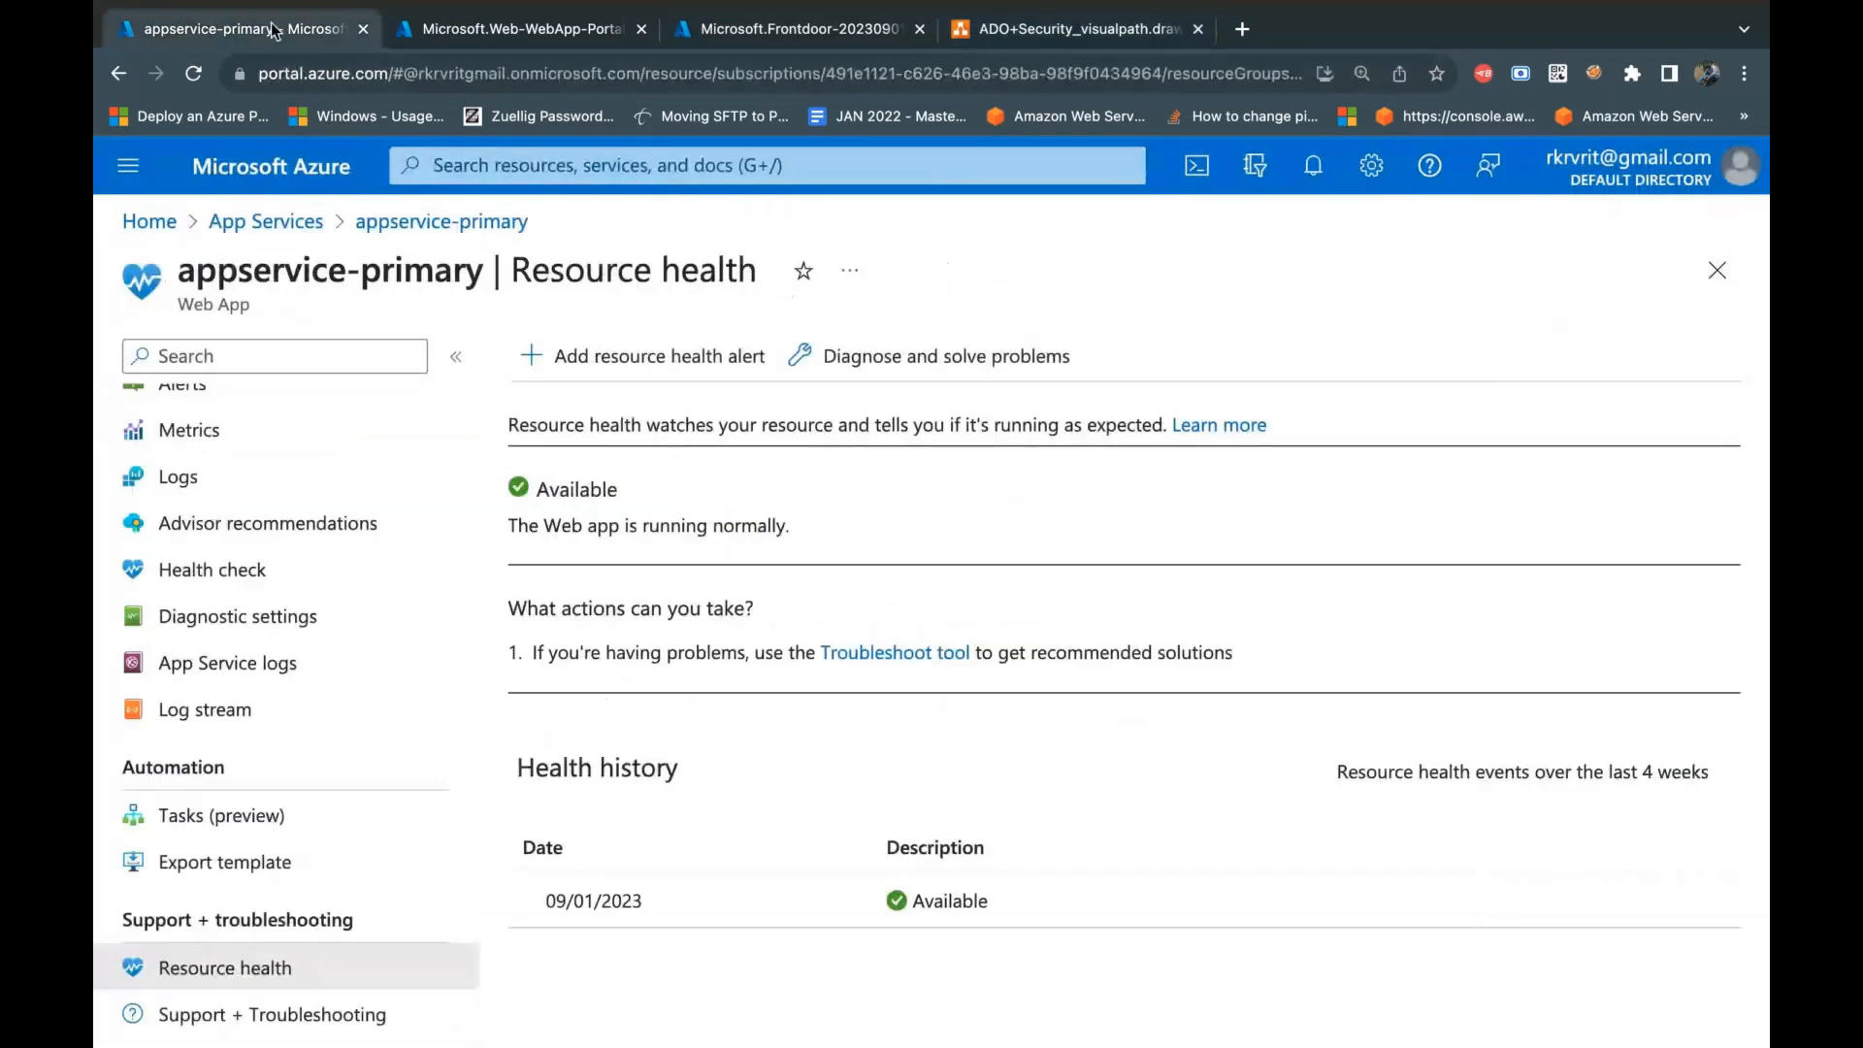
Step: Start a new alert rule from the web app's Alerts page and display all available signals for its condition
scroll(314, 861, up, 2)
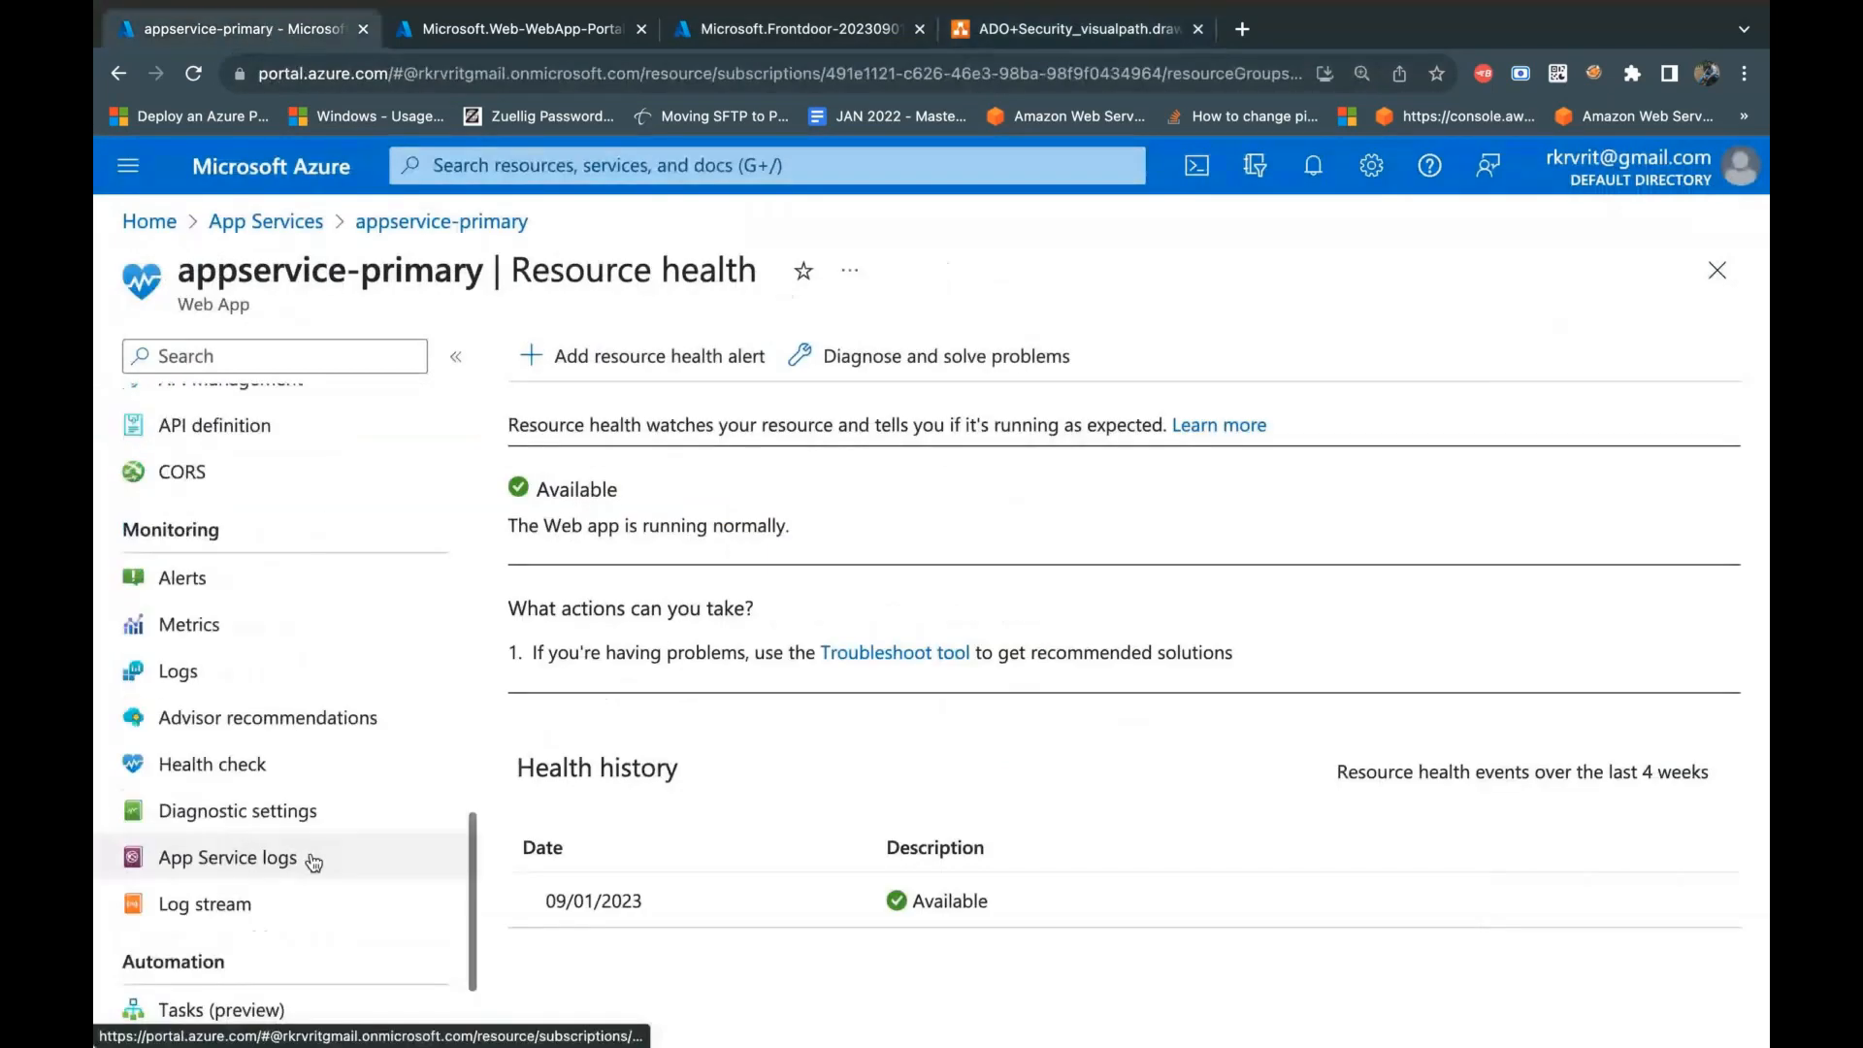
click(190, 579)
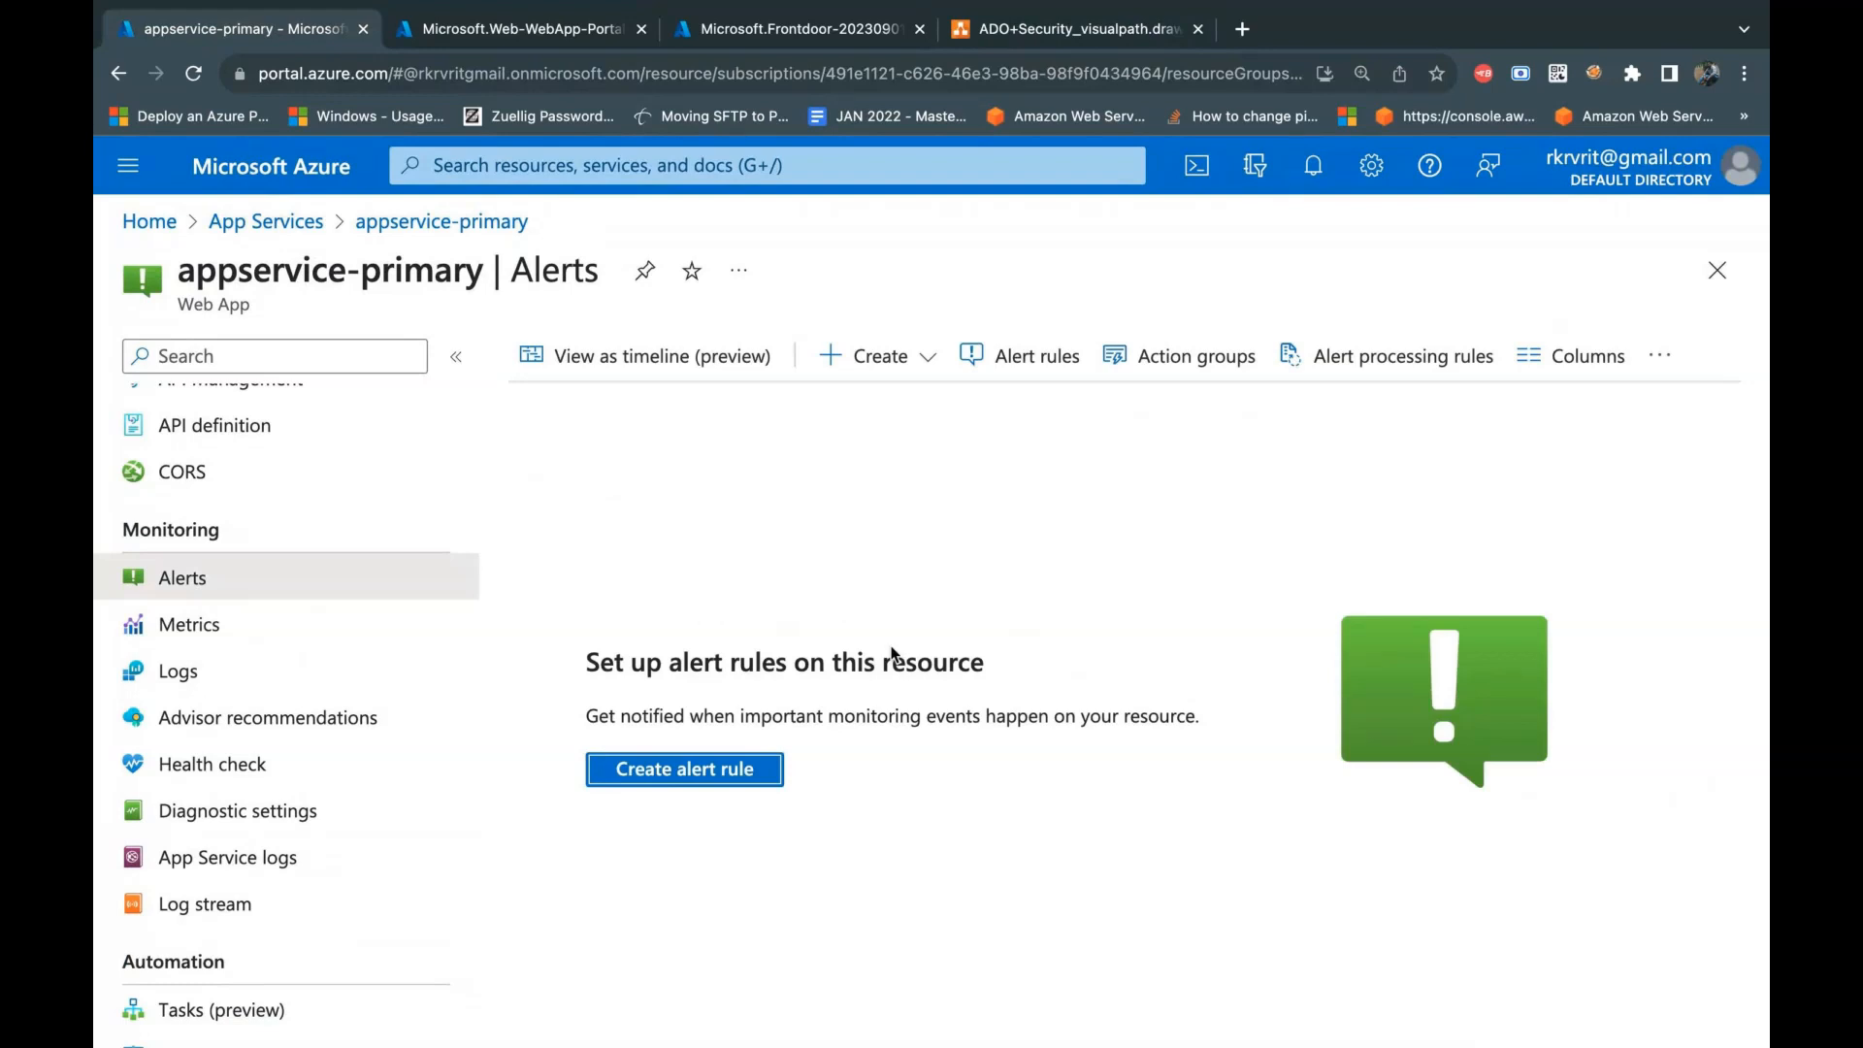
click(738, 785)
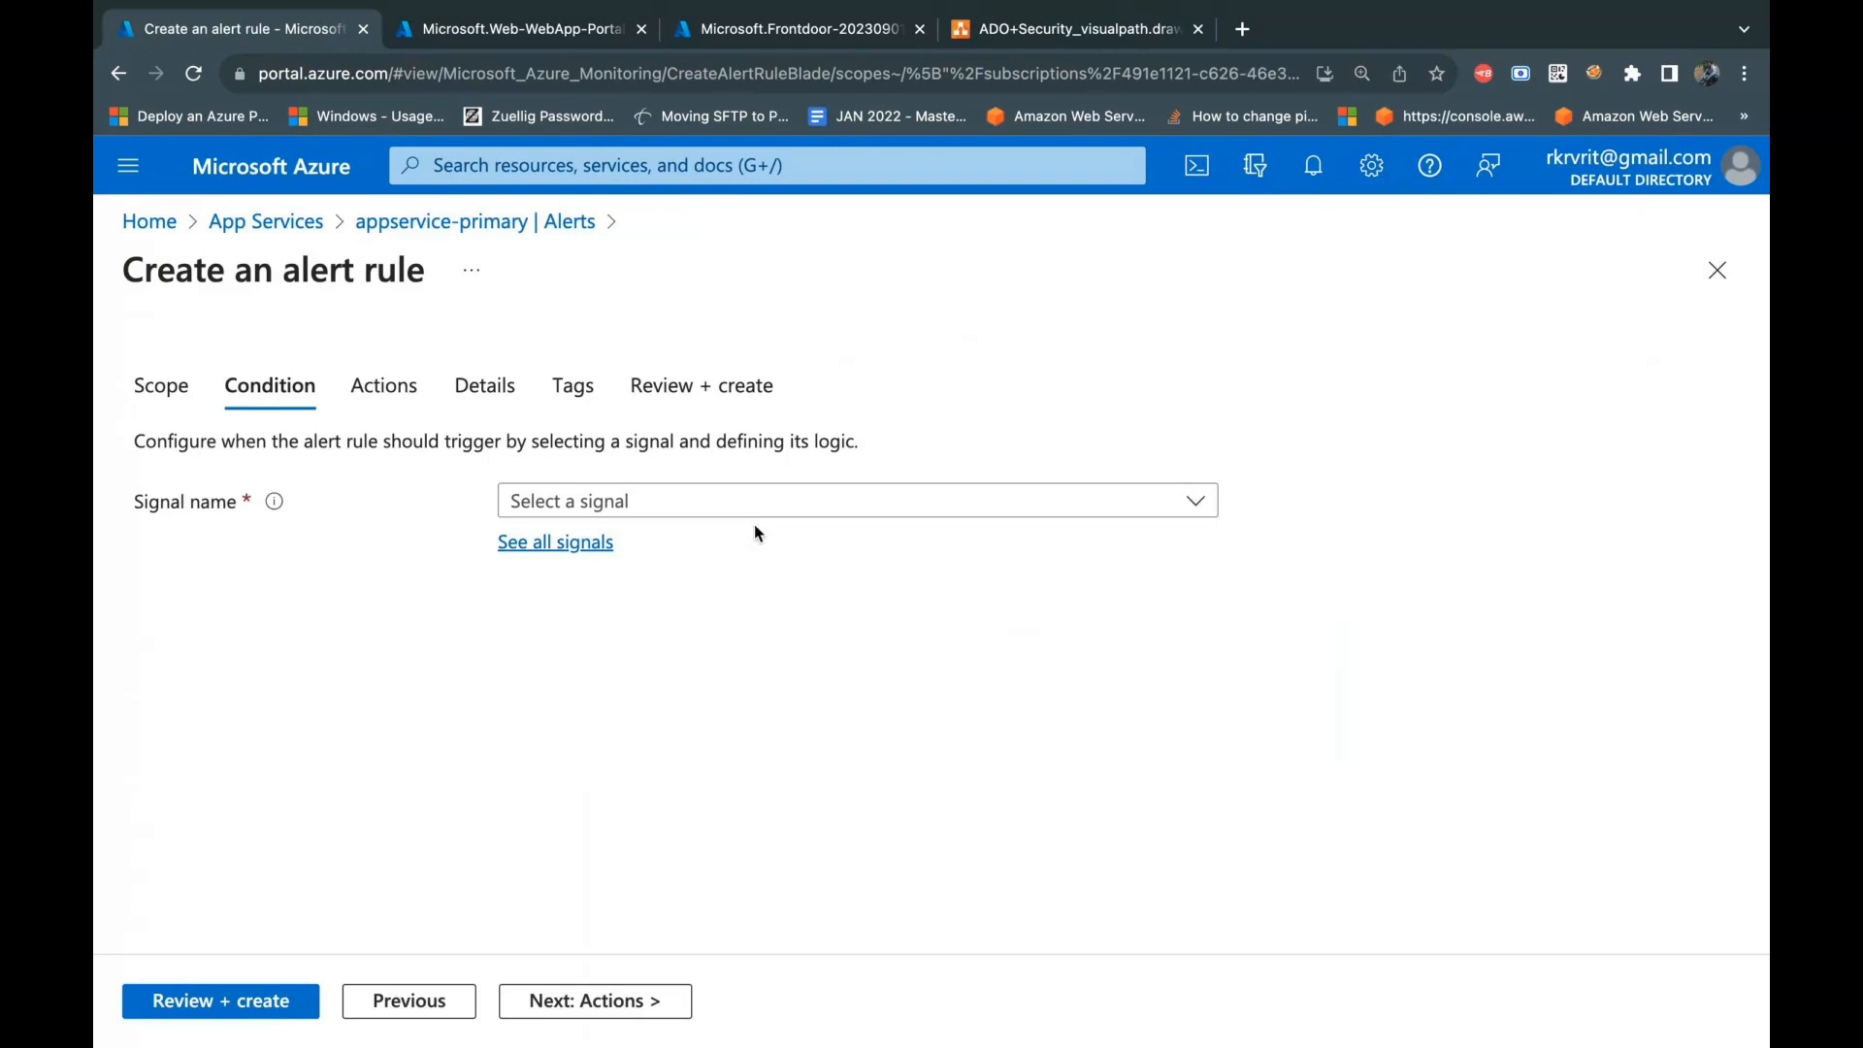
click(603, 547)
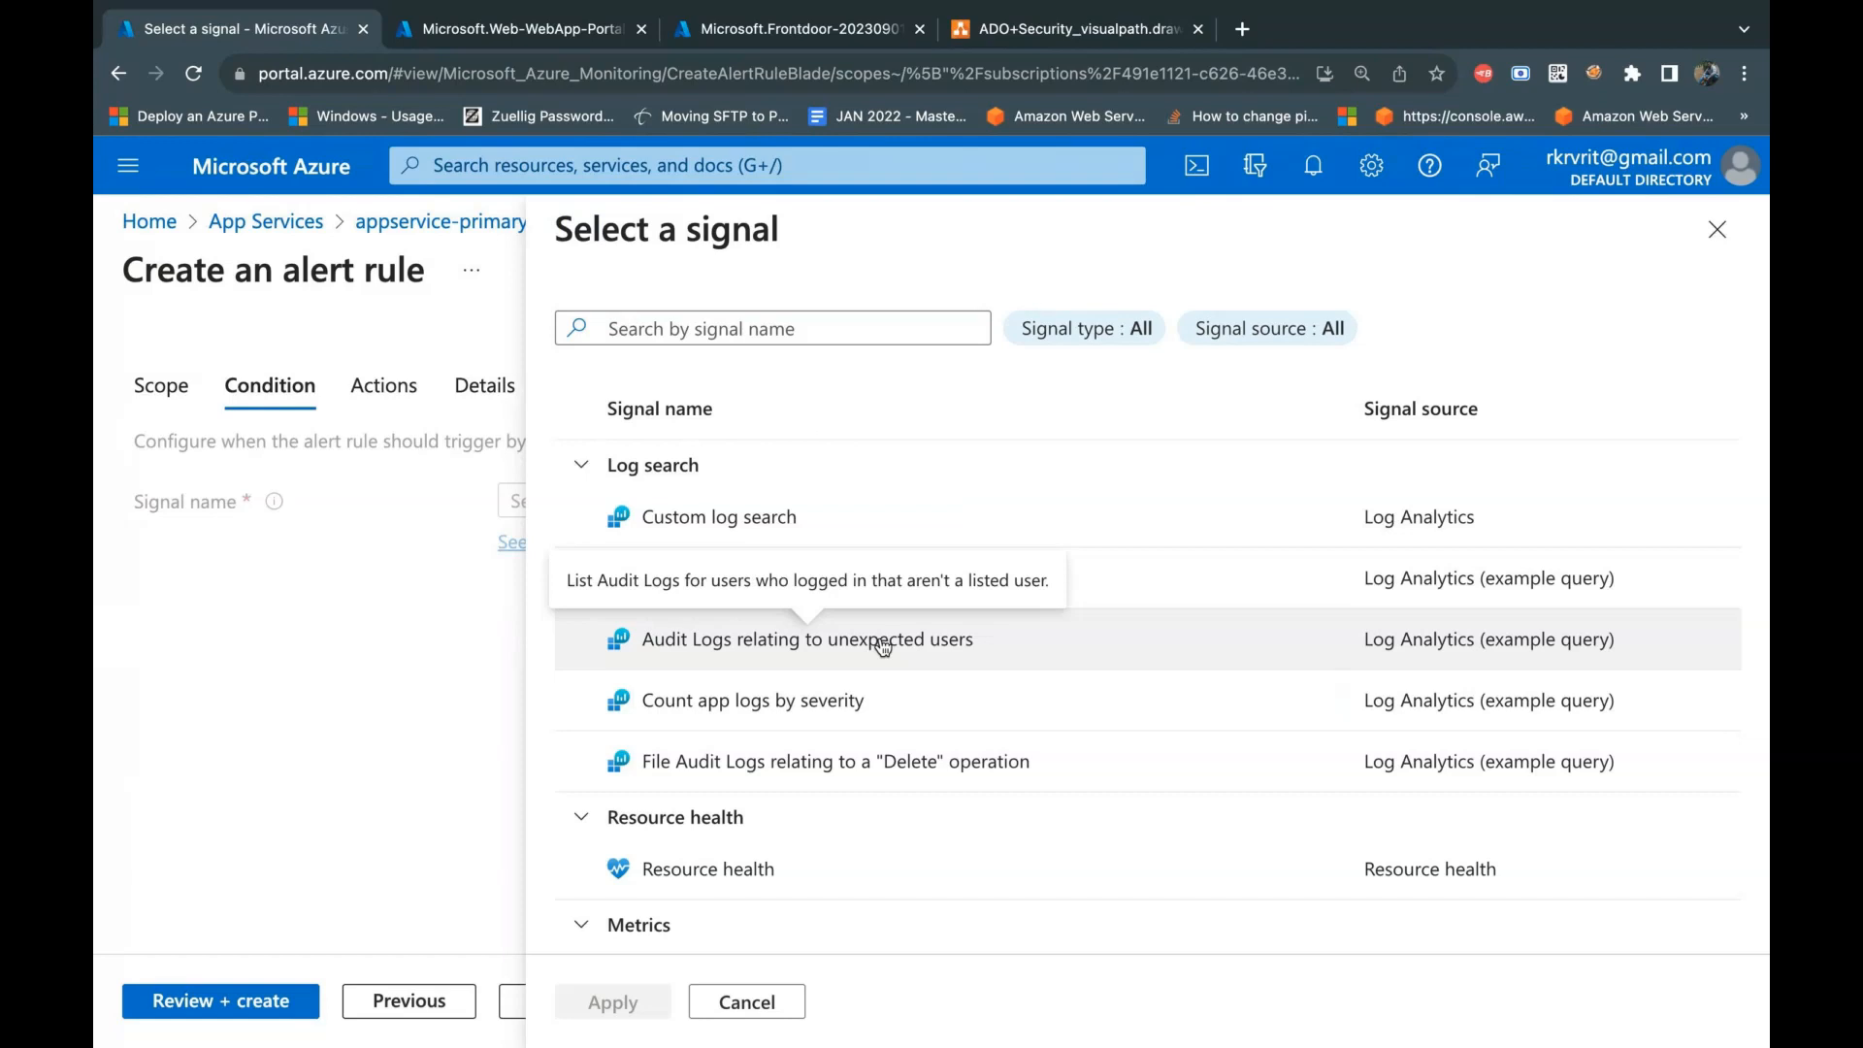
Step: Select the Http 4xx platform metric as the alert rule's signal
scroll(995, 759, down, 1)
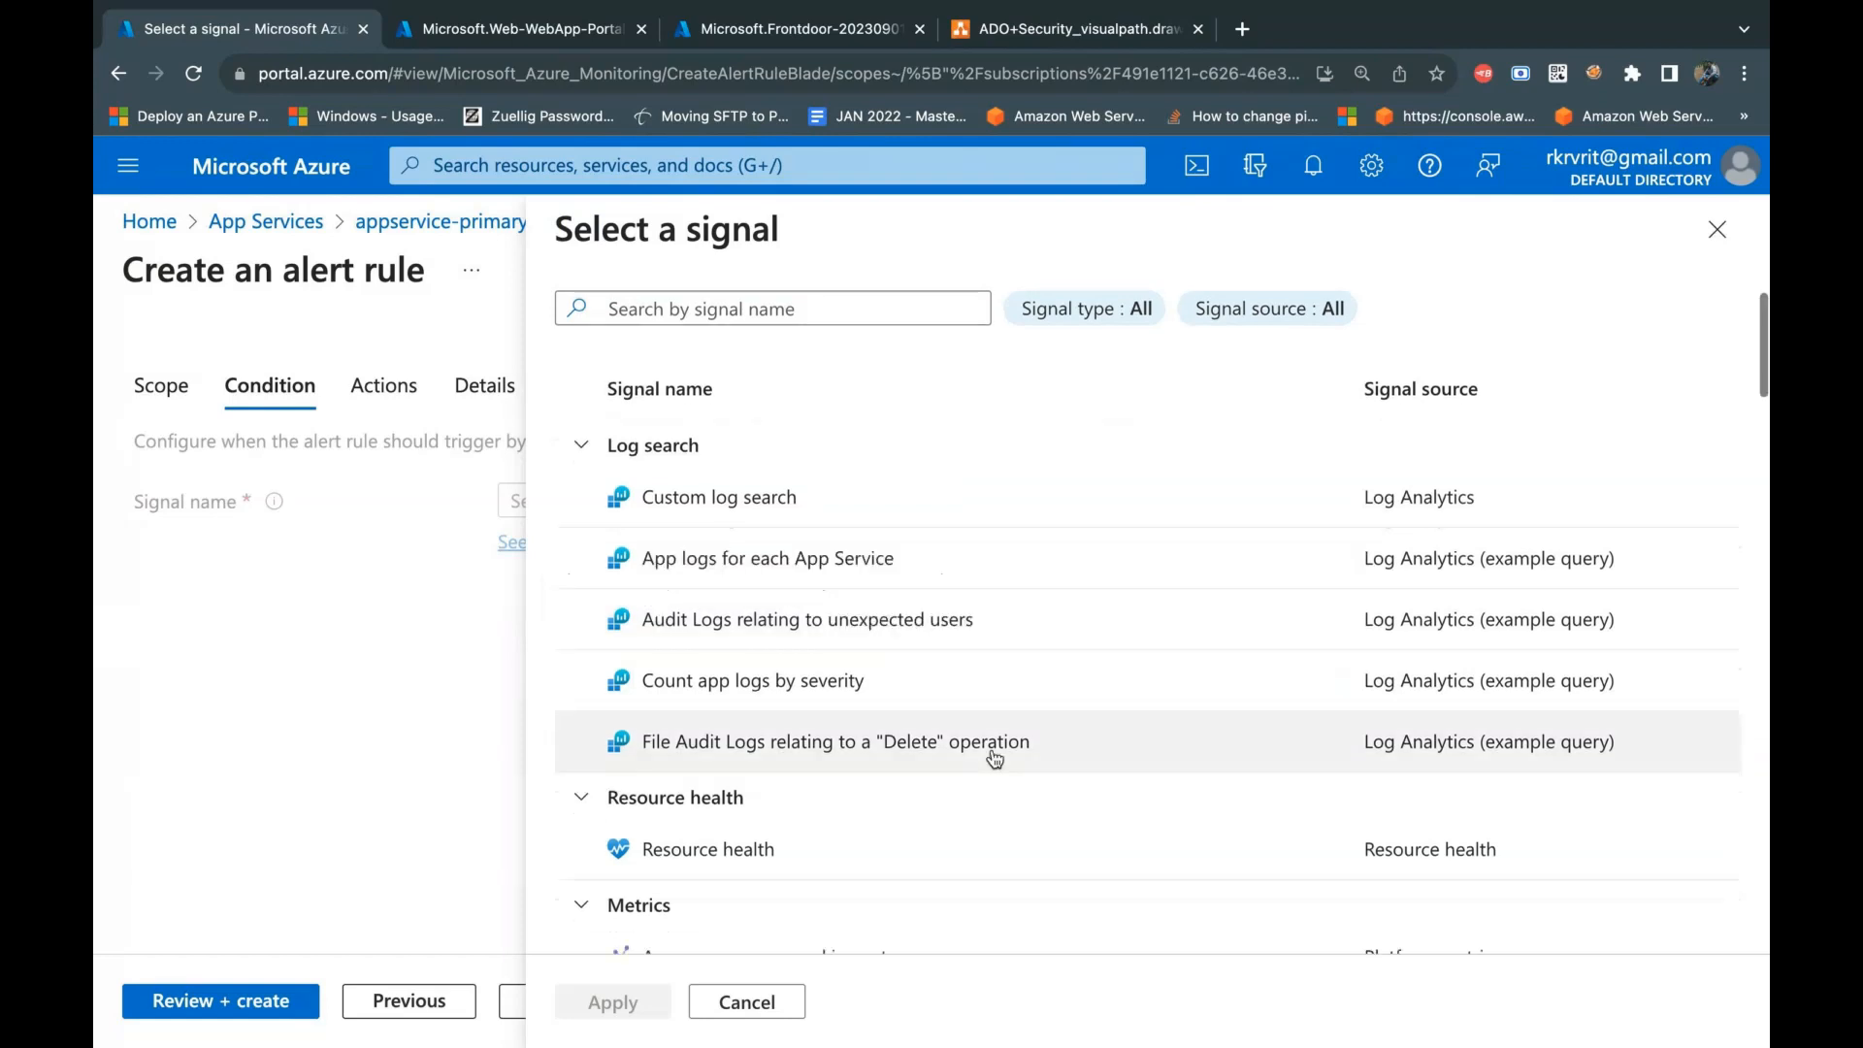
scroll(994, 759, down, 2)
scroll(995, 759, up, 2)
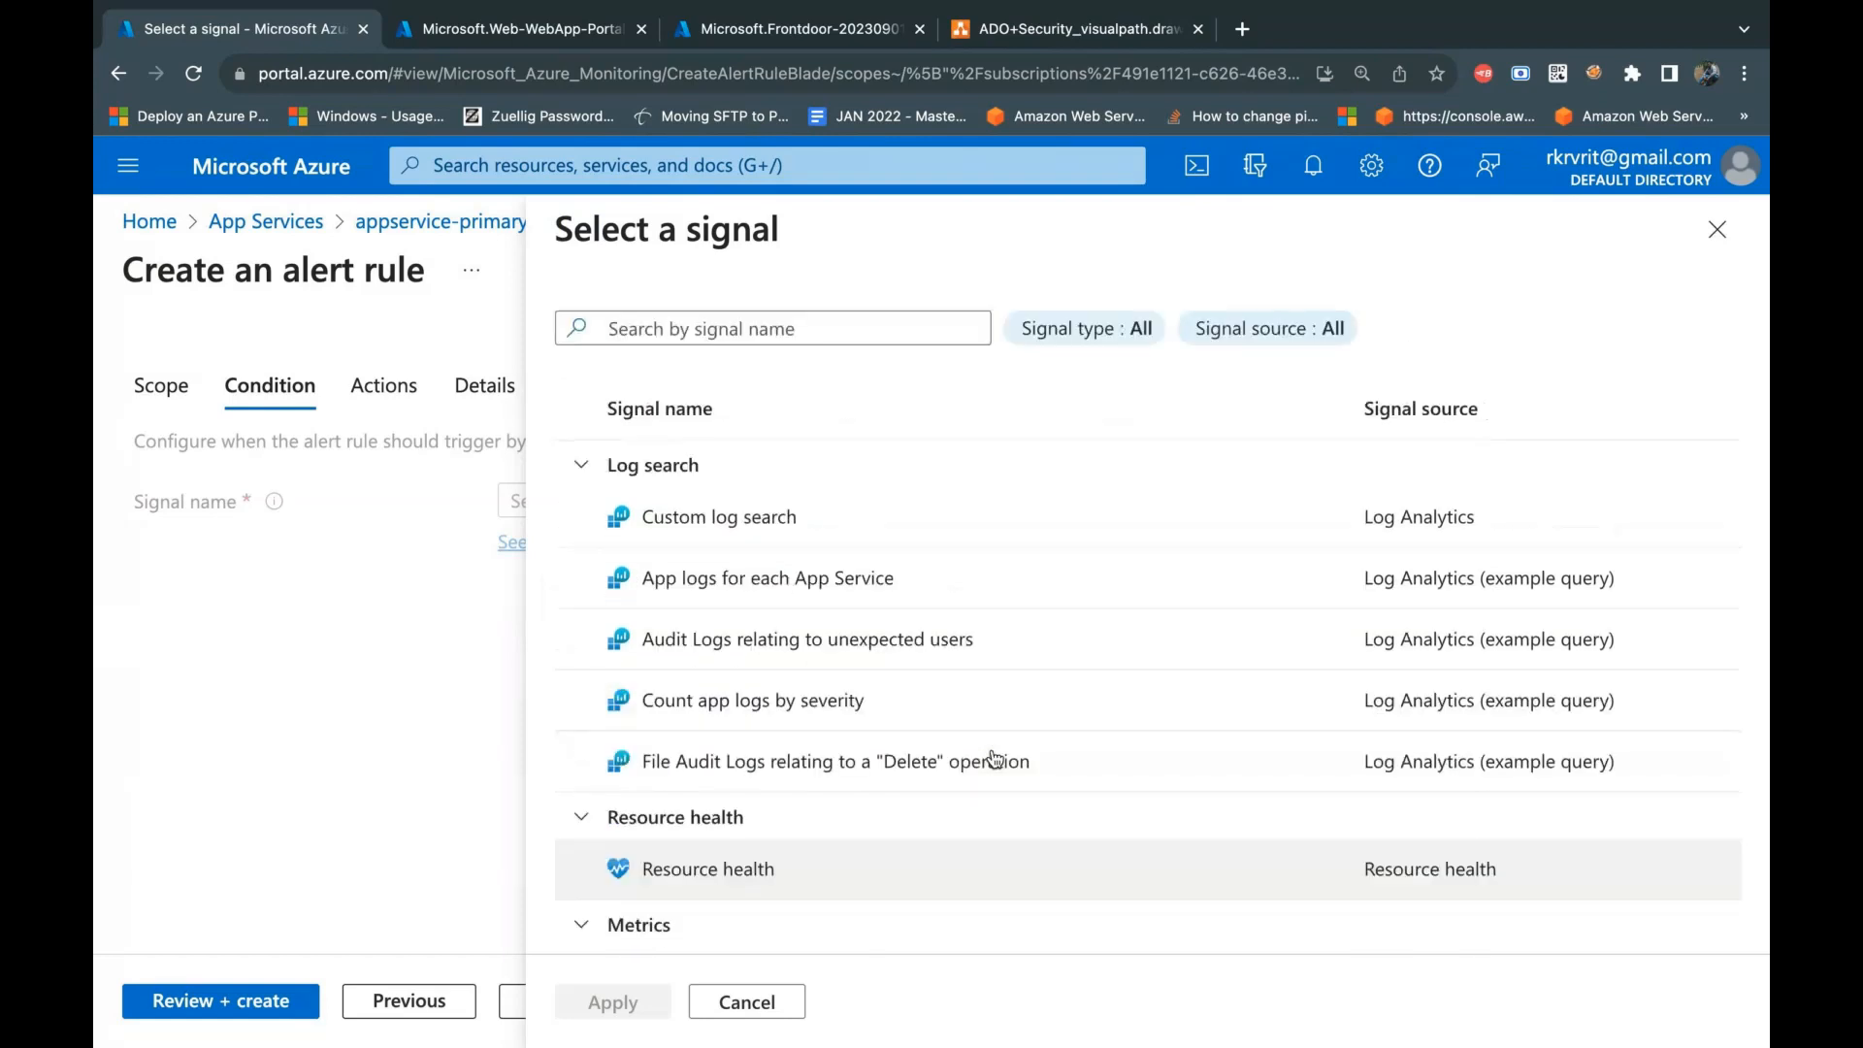
scroll(1001, 782, down, 3)
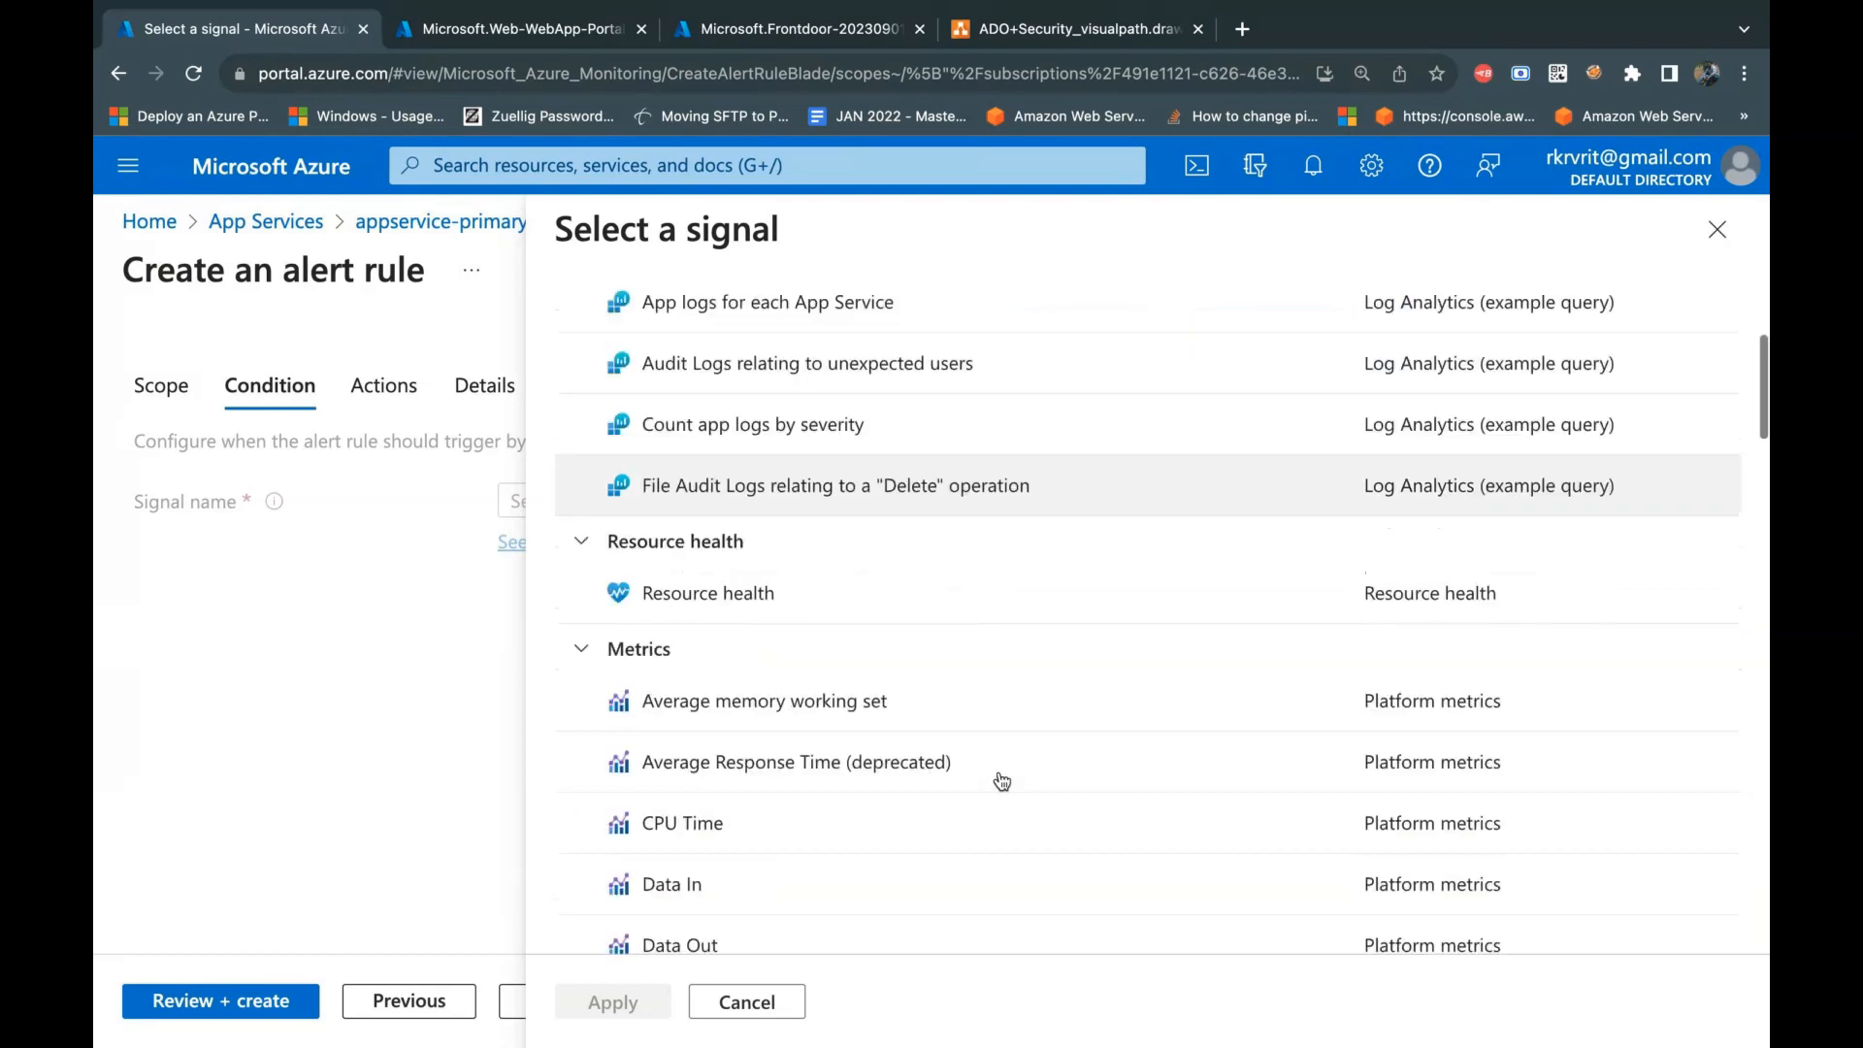
scroll(1001, 782, down, 2)
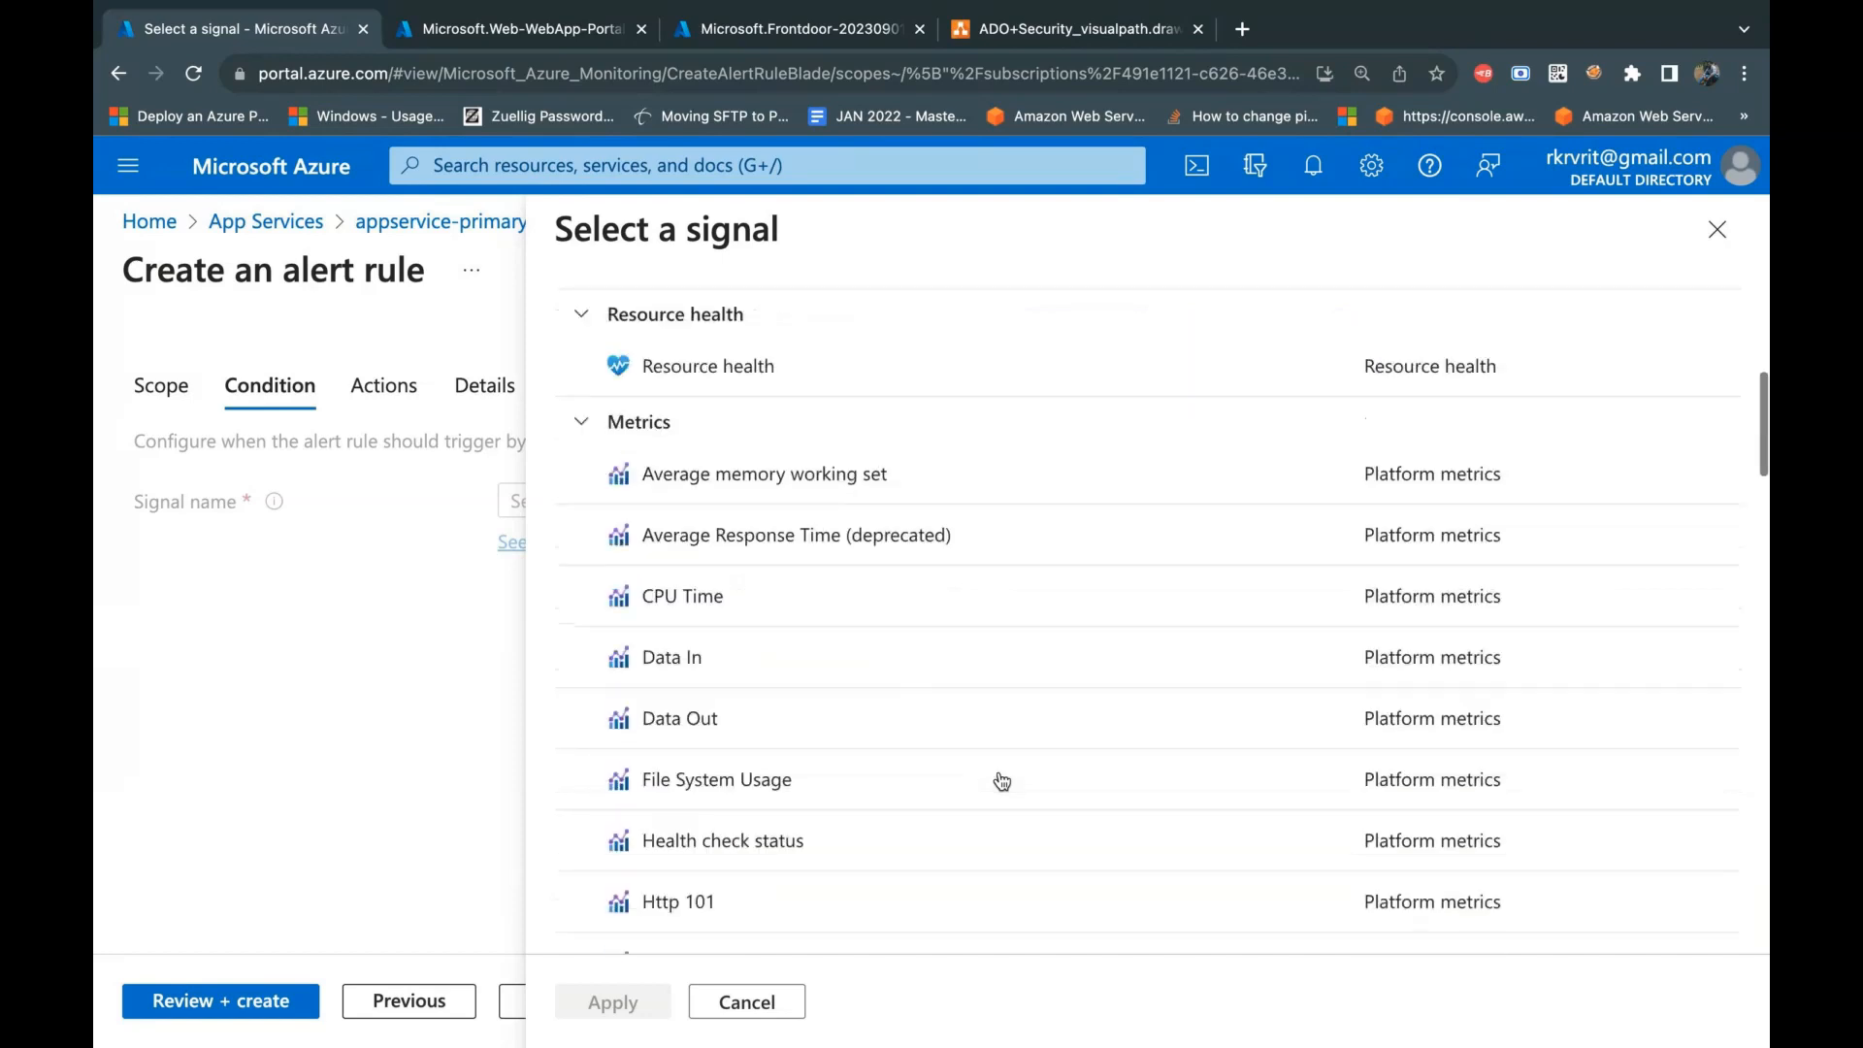
scroll(1002, 782, down, 1)
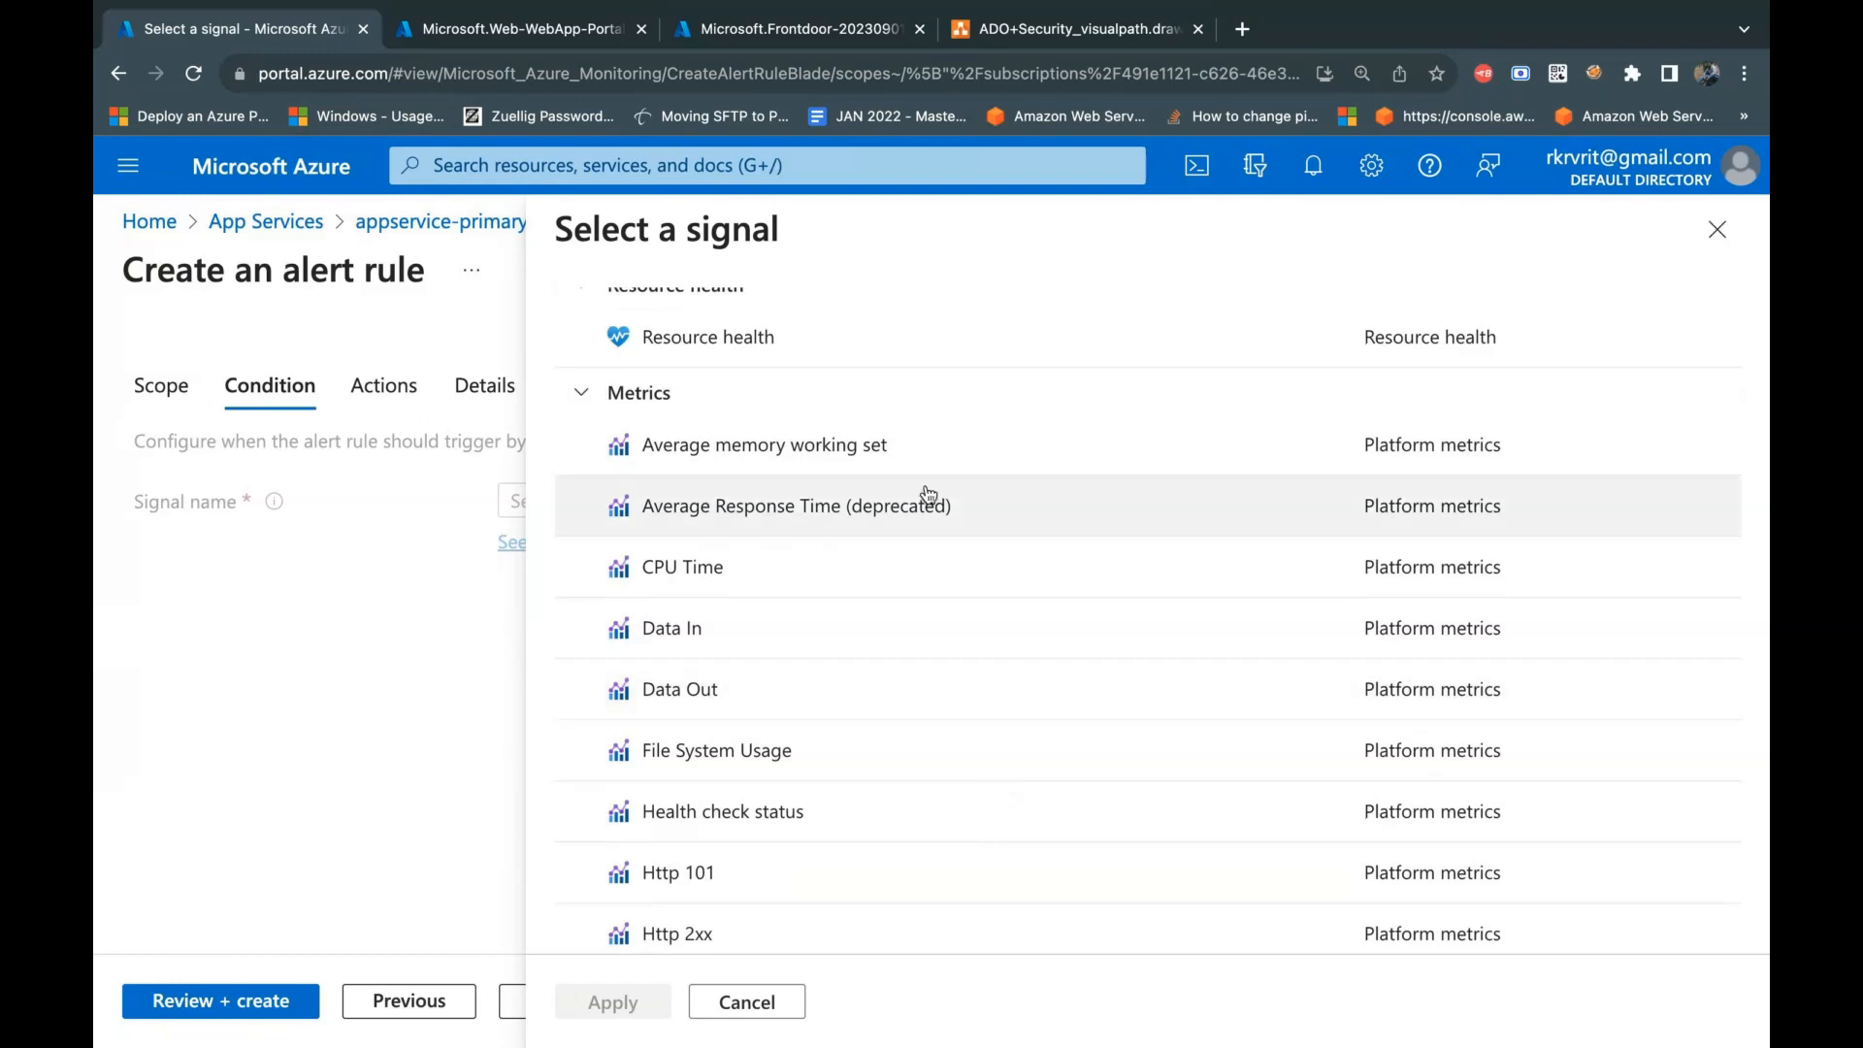
scroll(901, 687, down, 2)
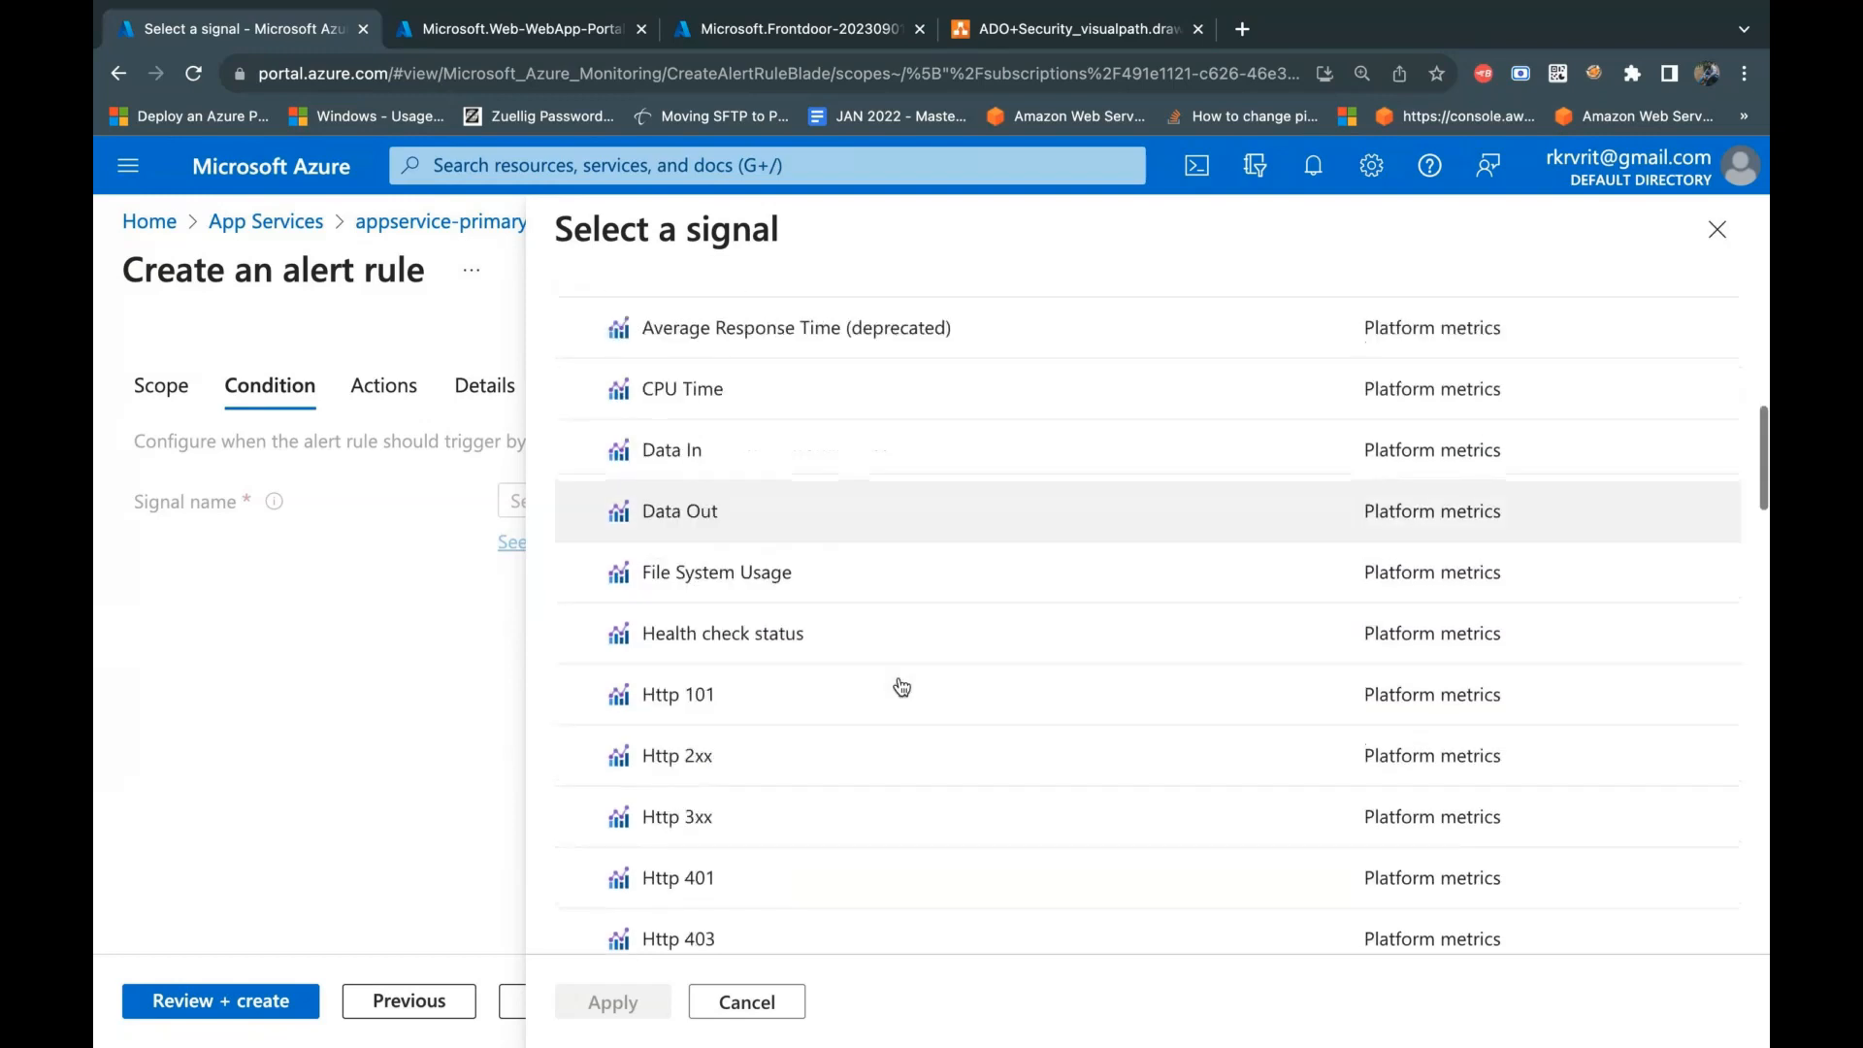
scroll(901, 688, down, 3)
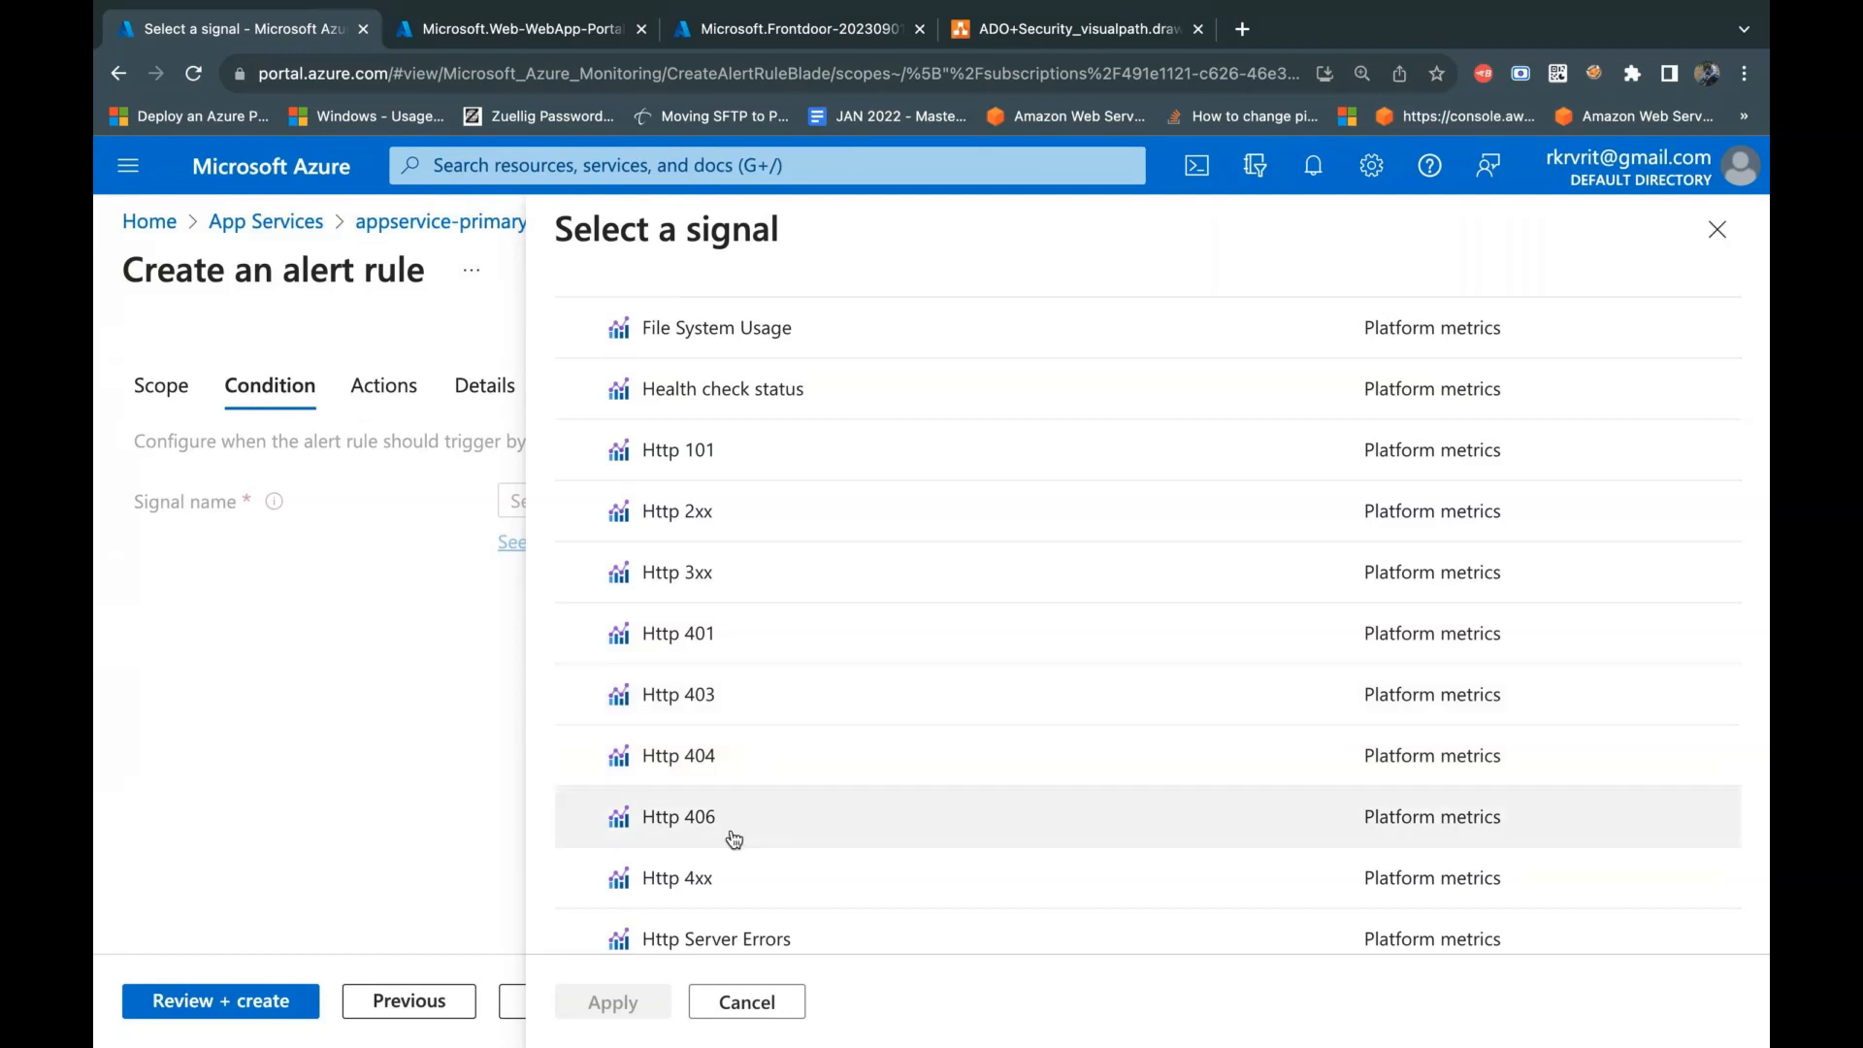
click(728, 893)
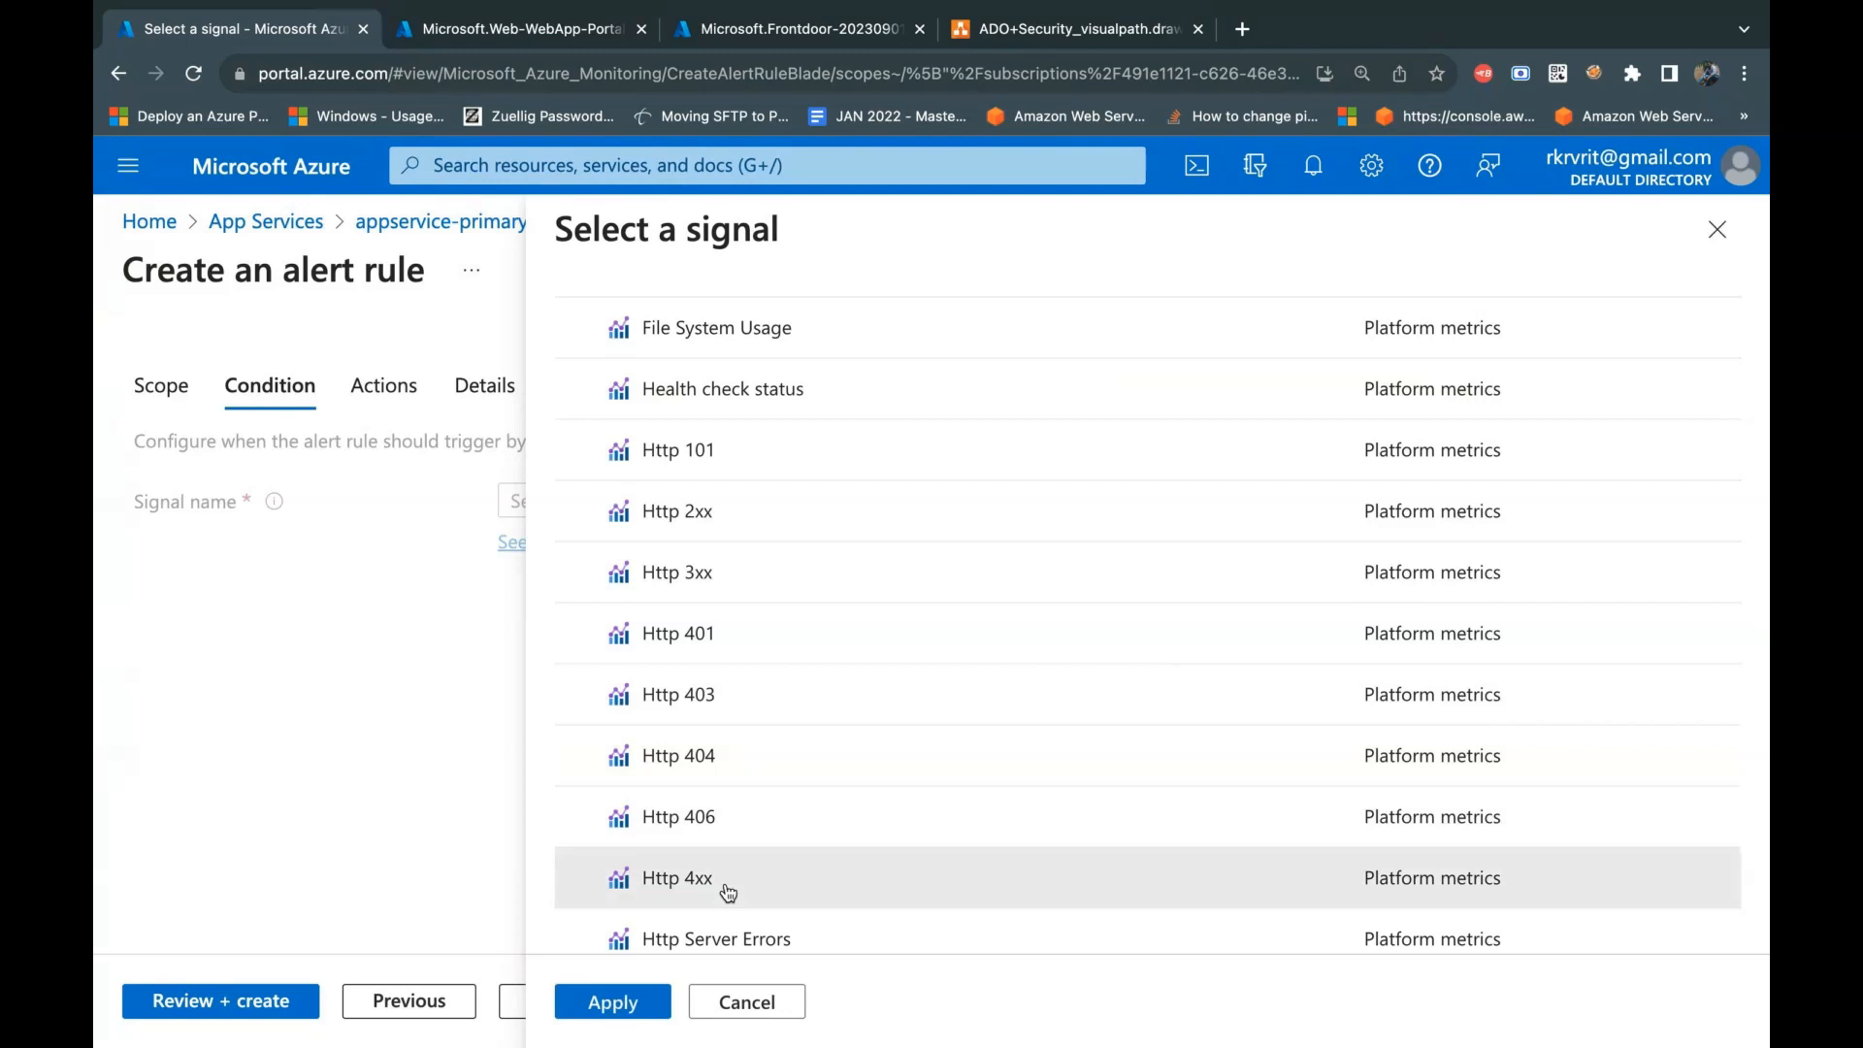
Step: Look through the metric, activity log, resource health and log search signals available for the web app
scroll(767, 891, down, 3)
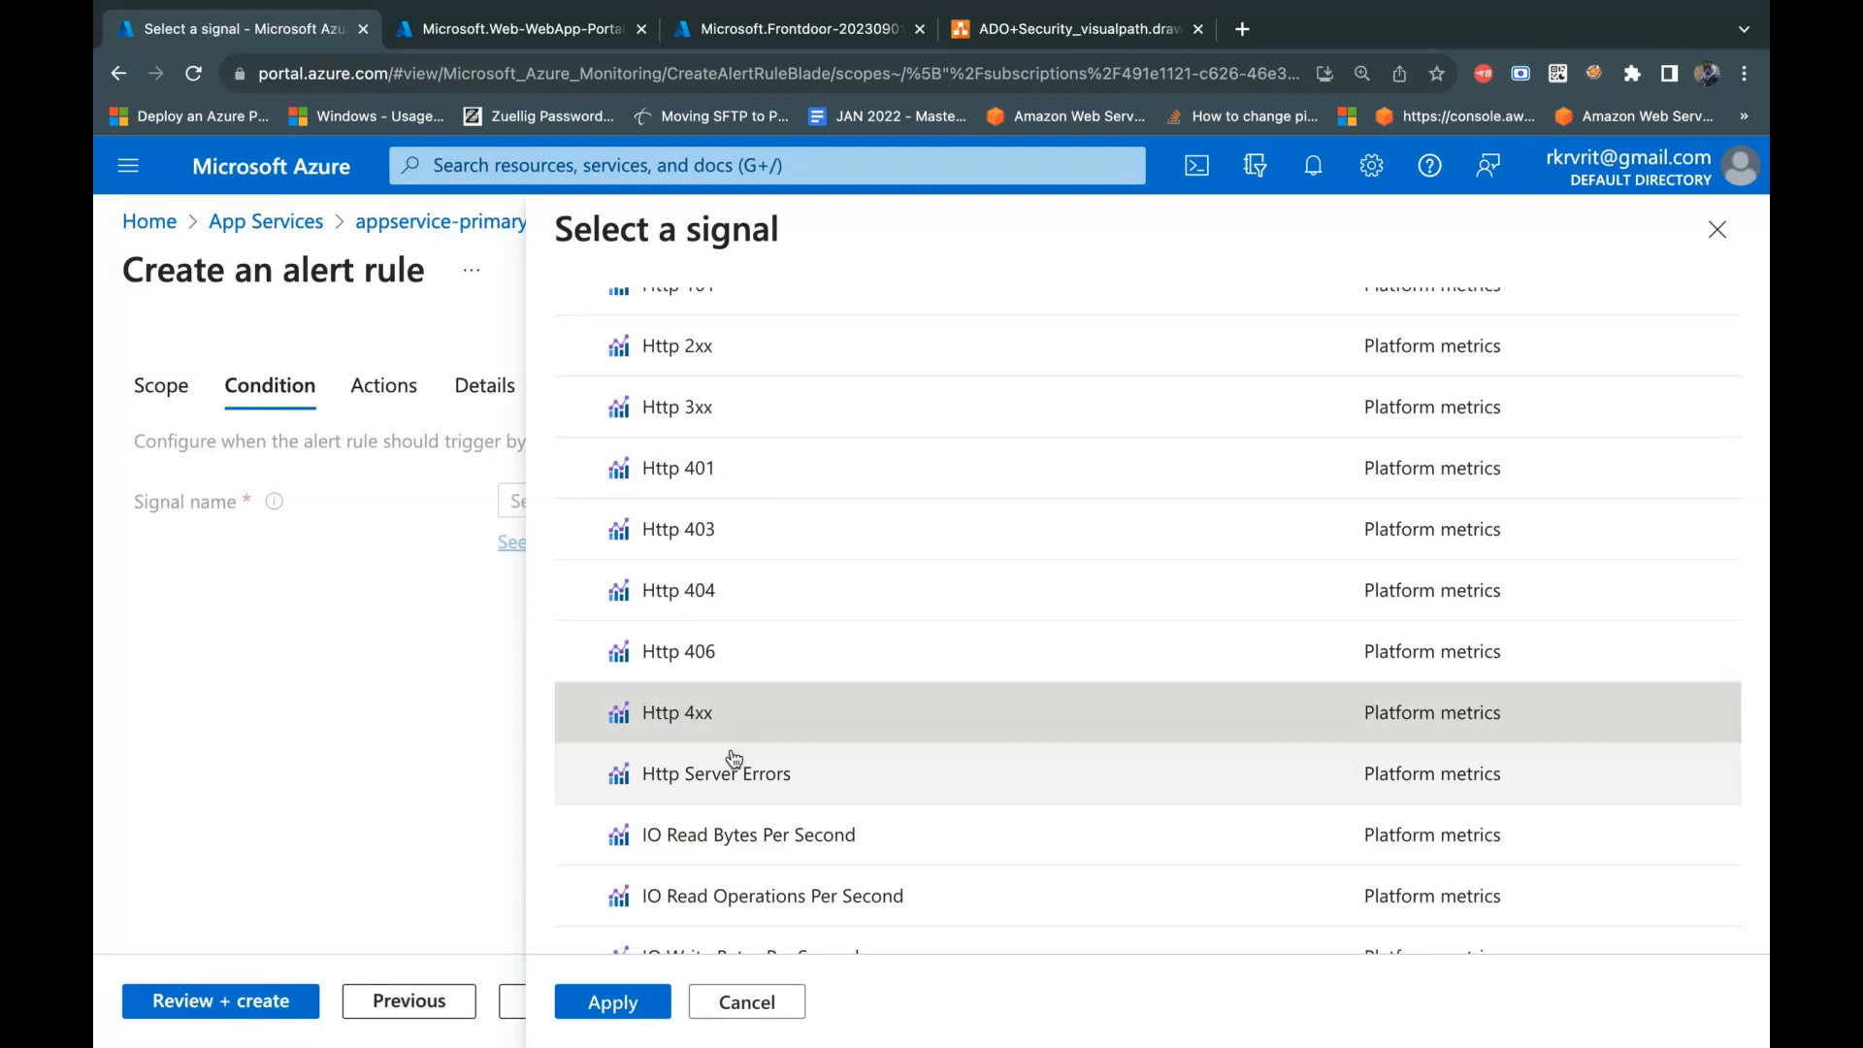
mouse_move(733, 788)
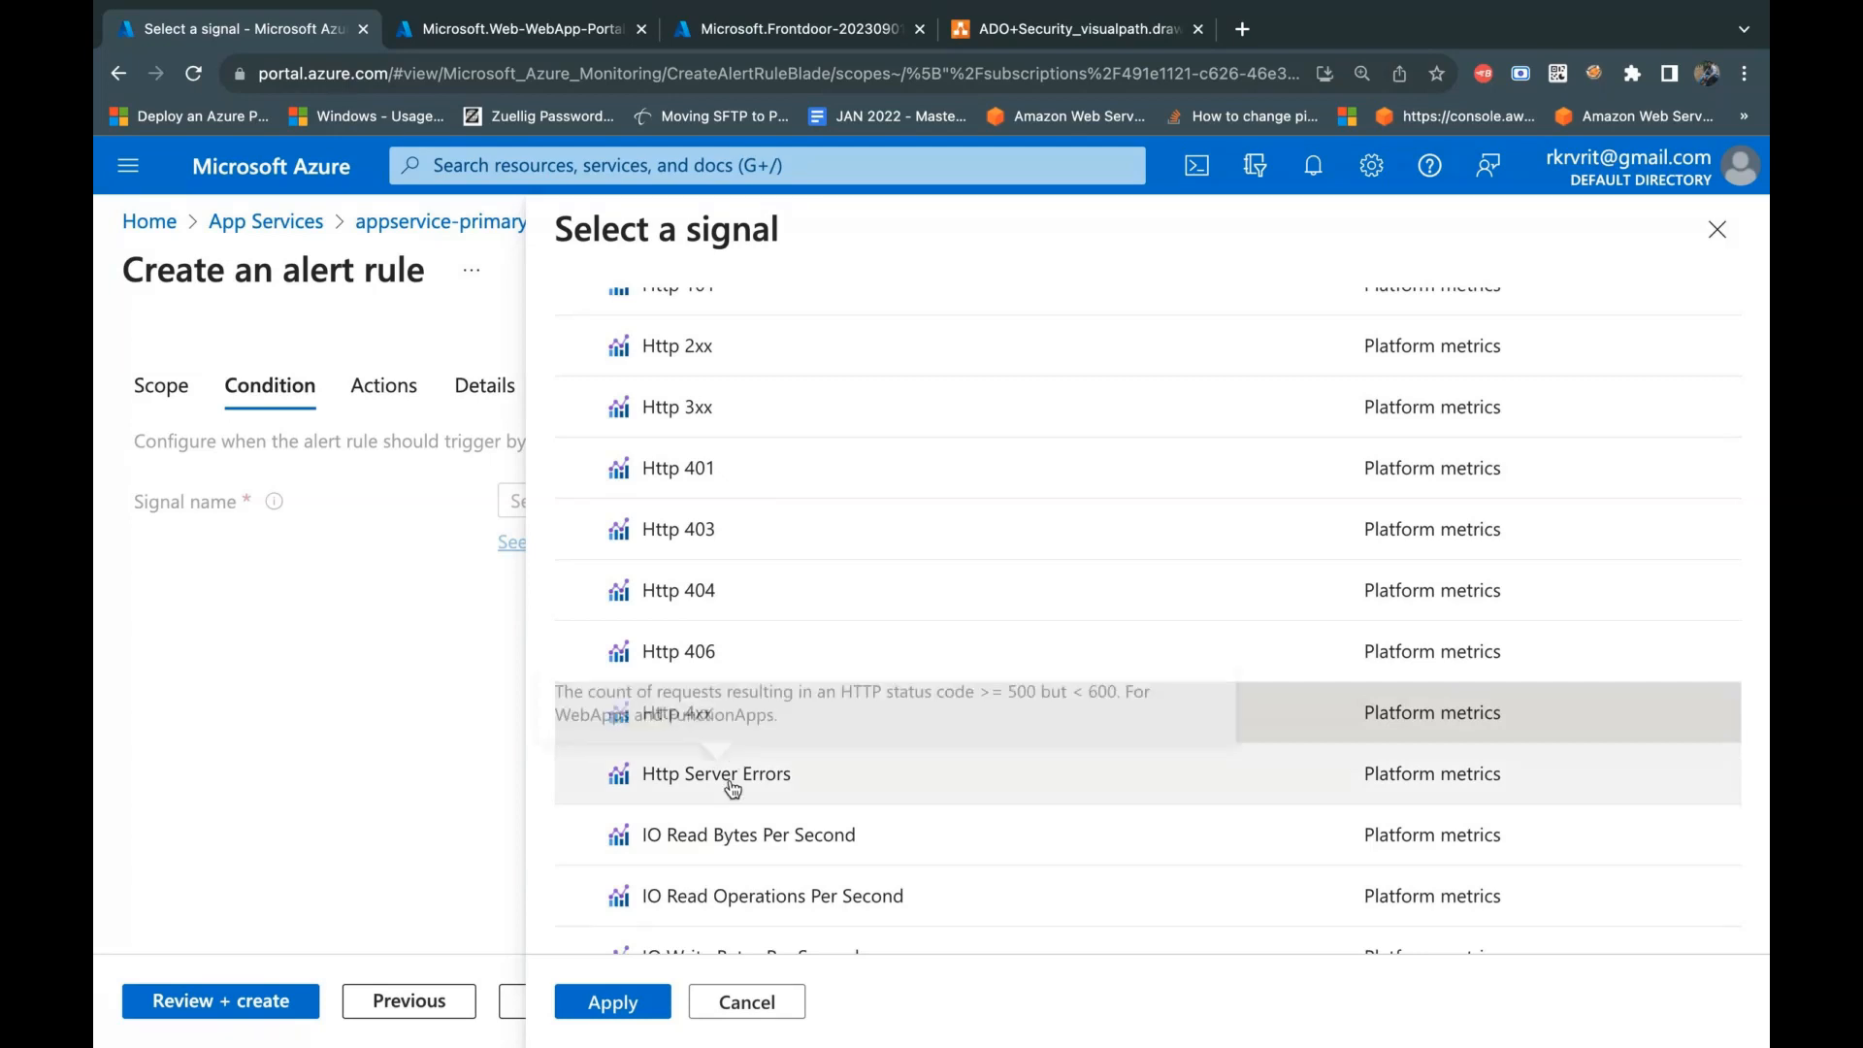
scroll(732, 788, down, 1)
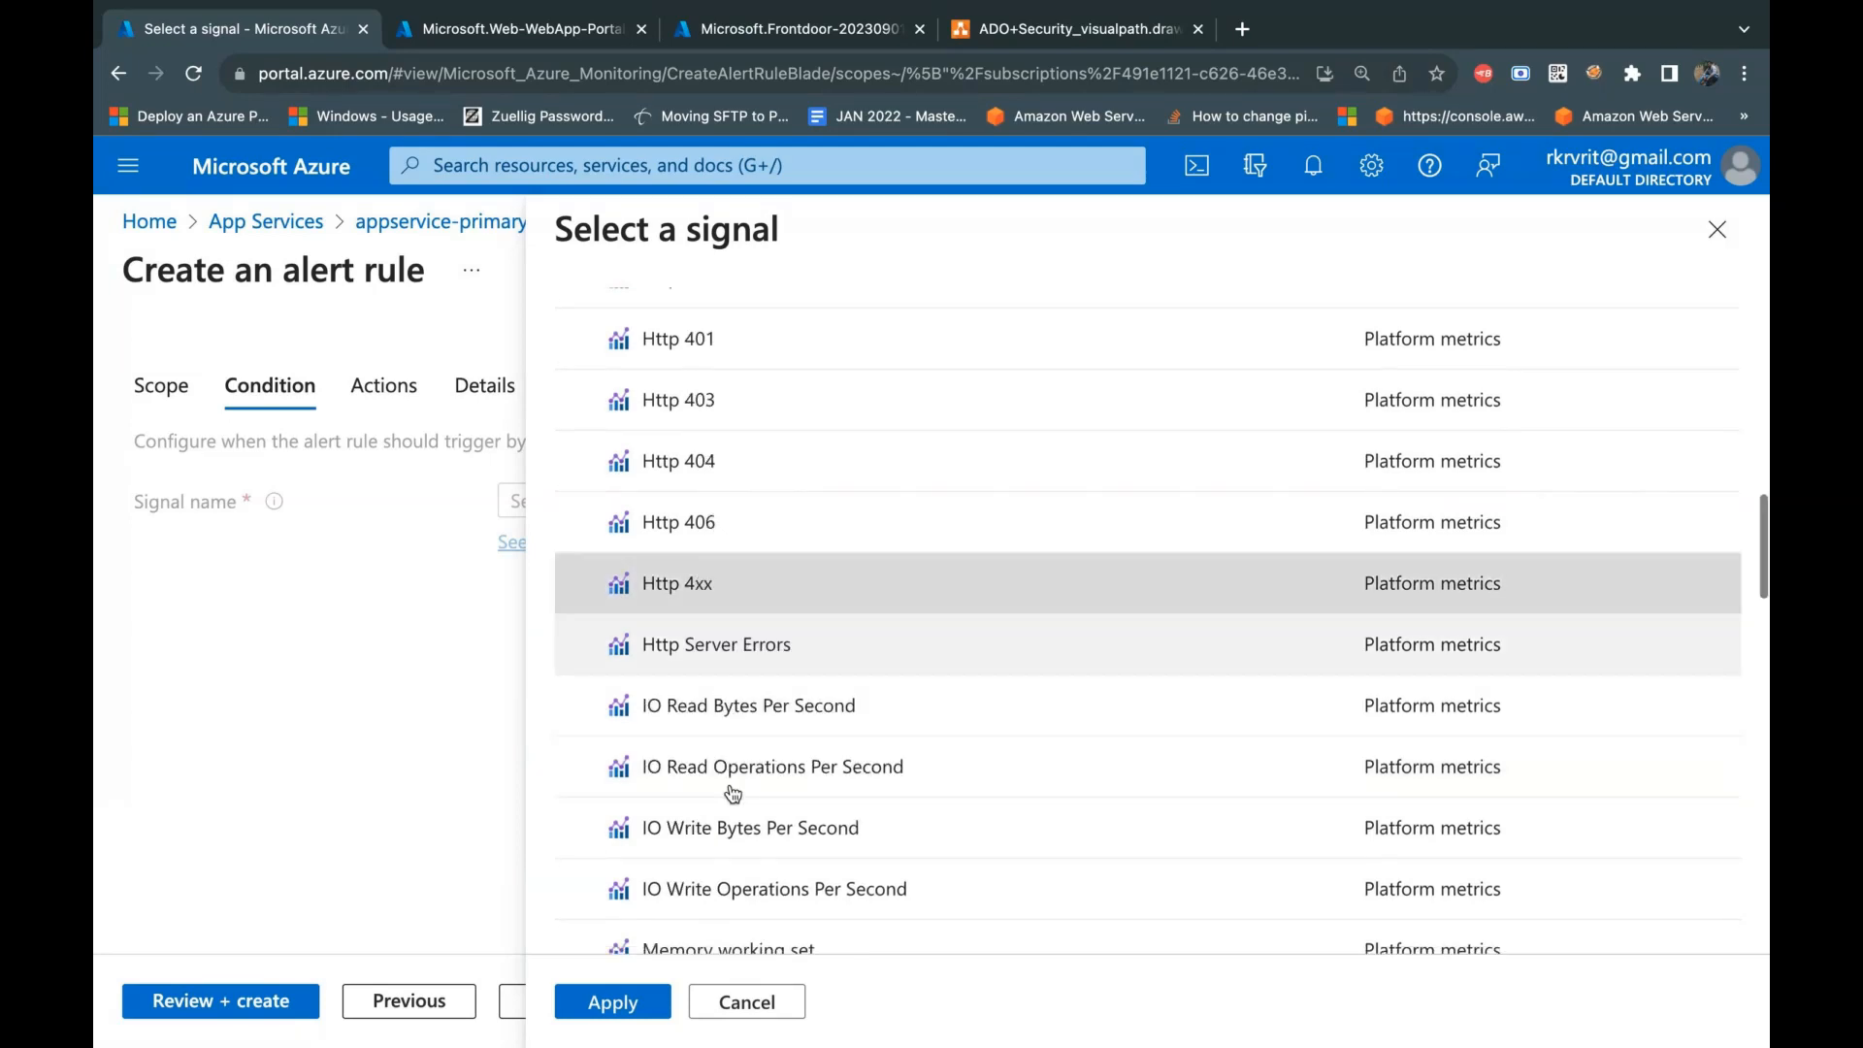
scroll(732, 794, down, 3)
scroll(733, 794, down, 1)
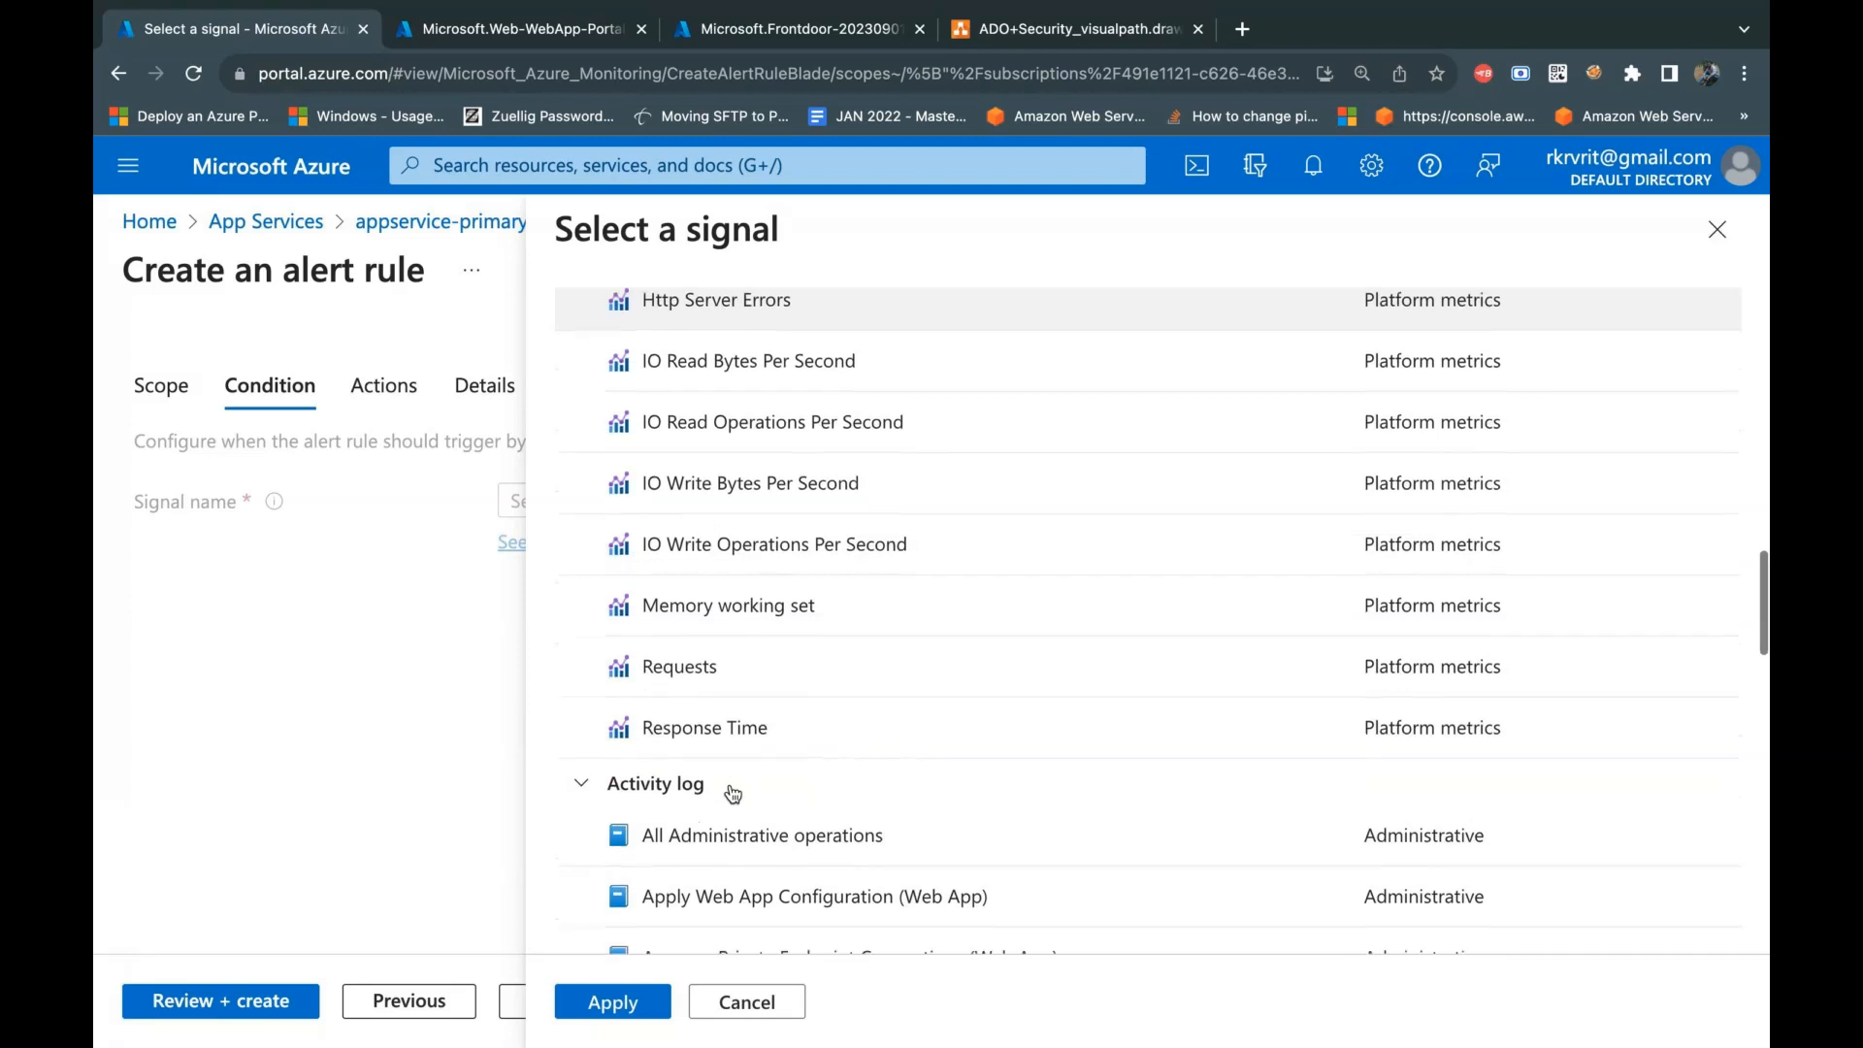
scroll(859, 766, down, 1)
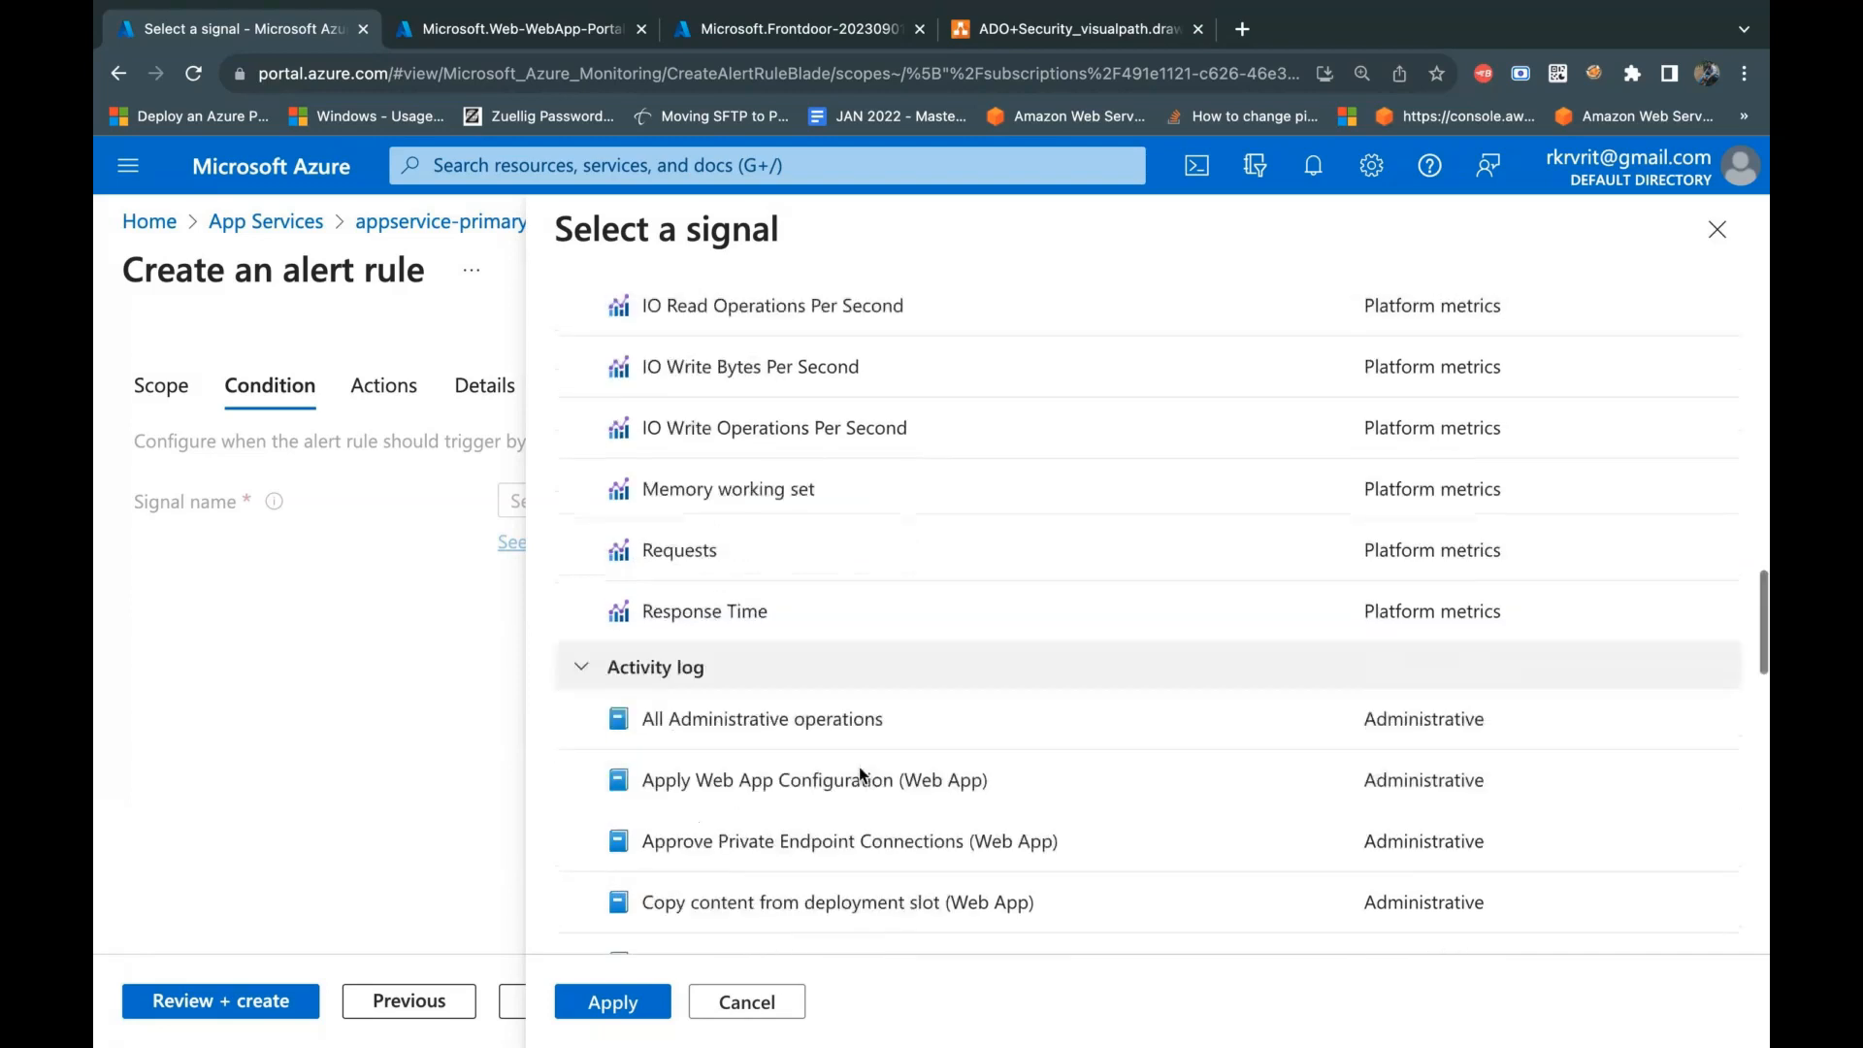
scroll(859, 776, down, 5)
scroll(858, 767, down, 8)
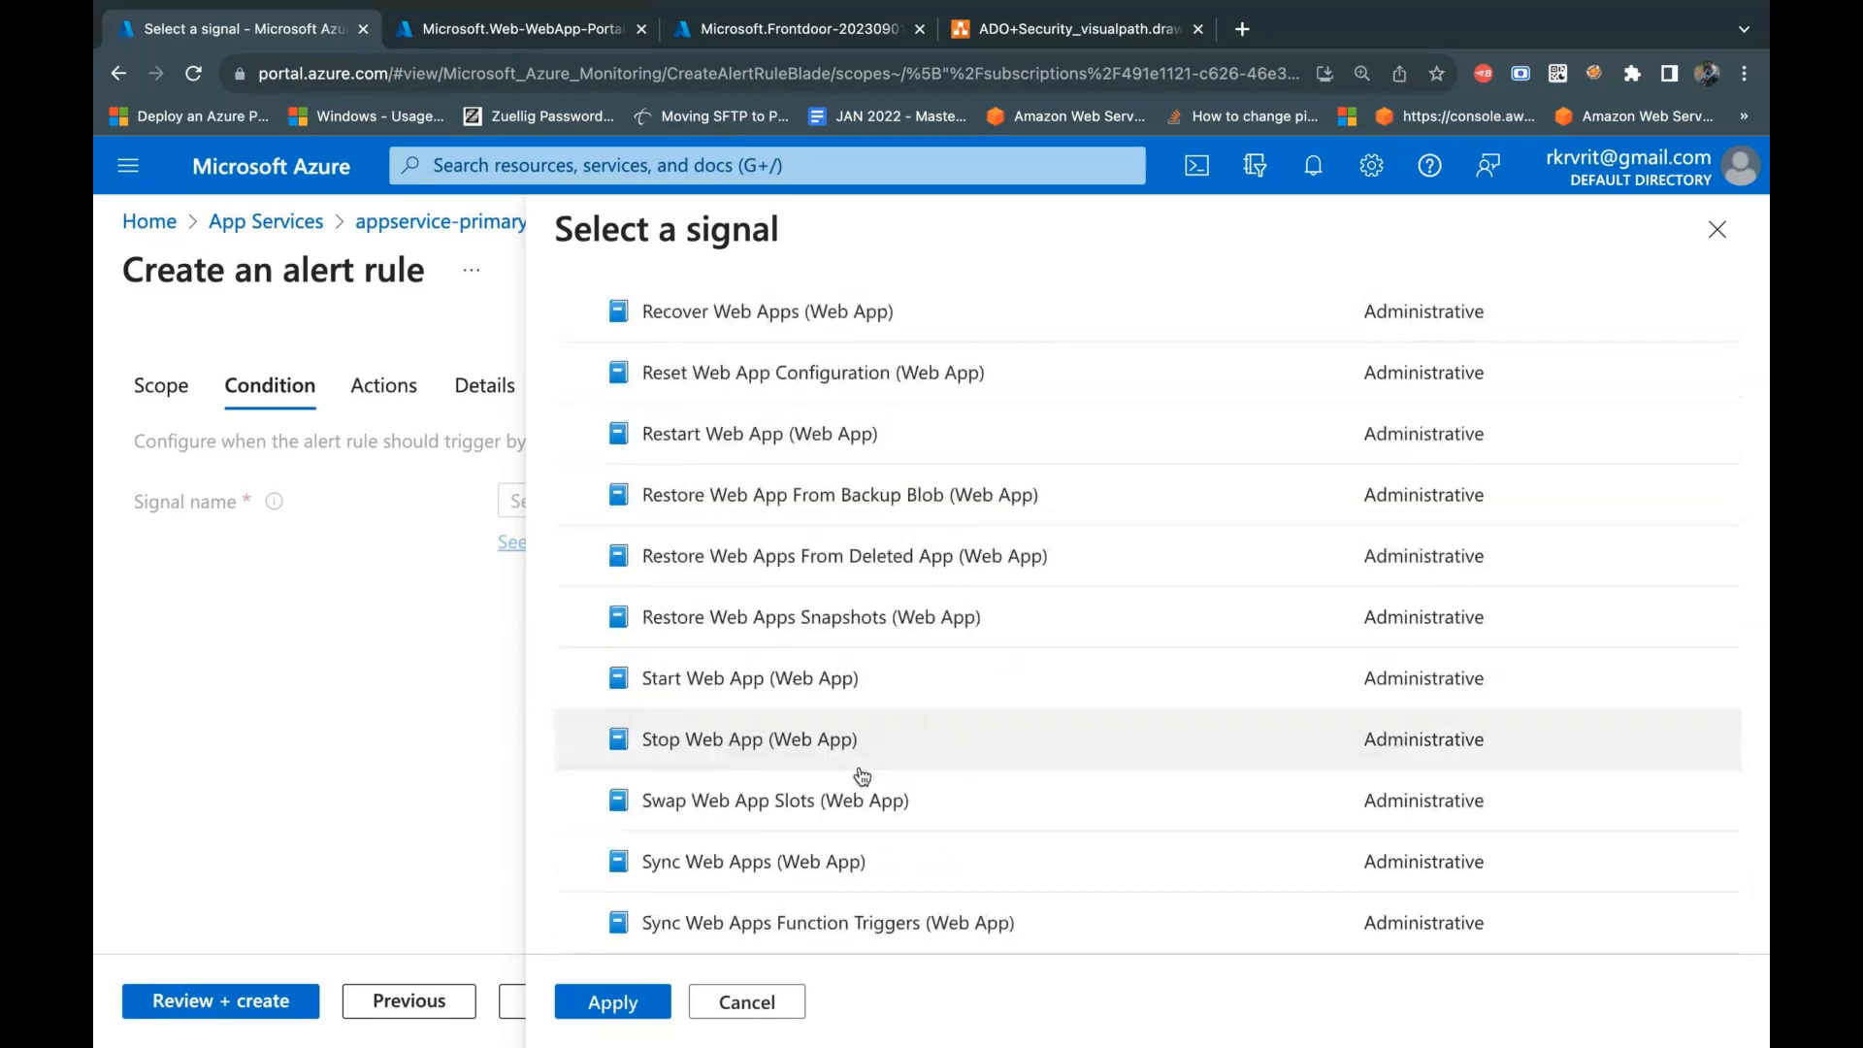
scroll(862, 776, up, 1)
scroll(862, 776, up, 2)
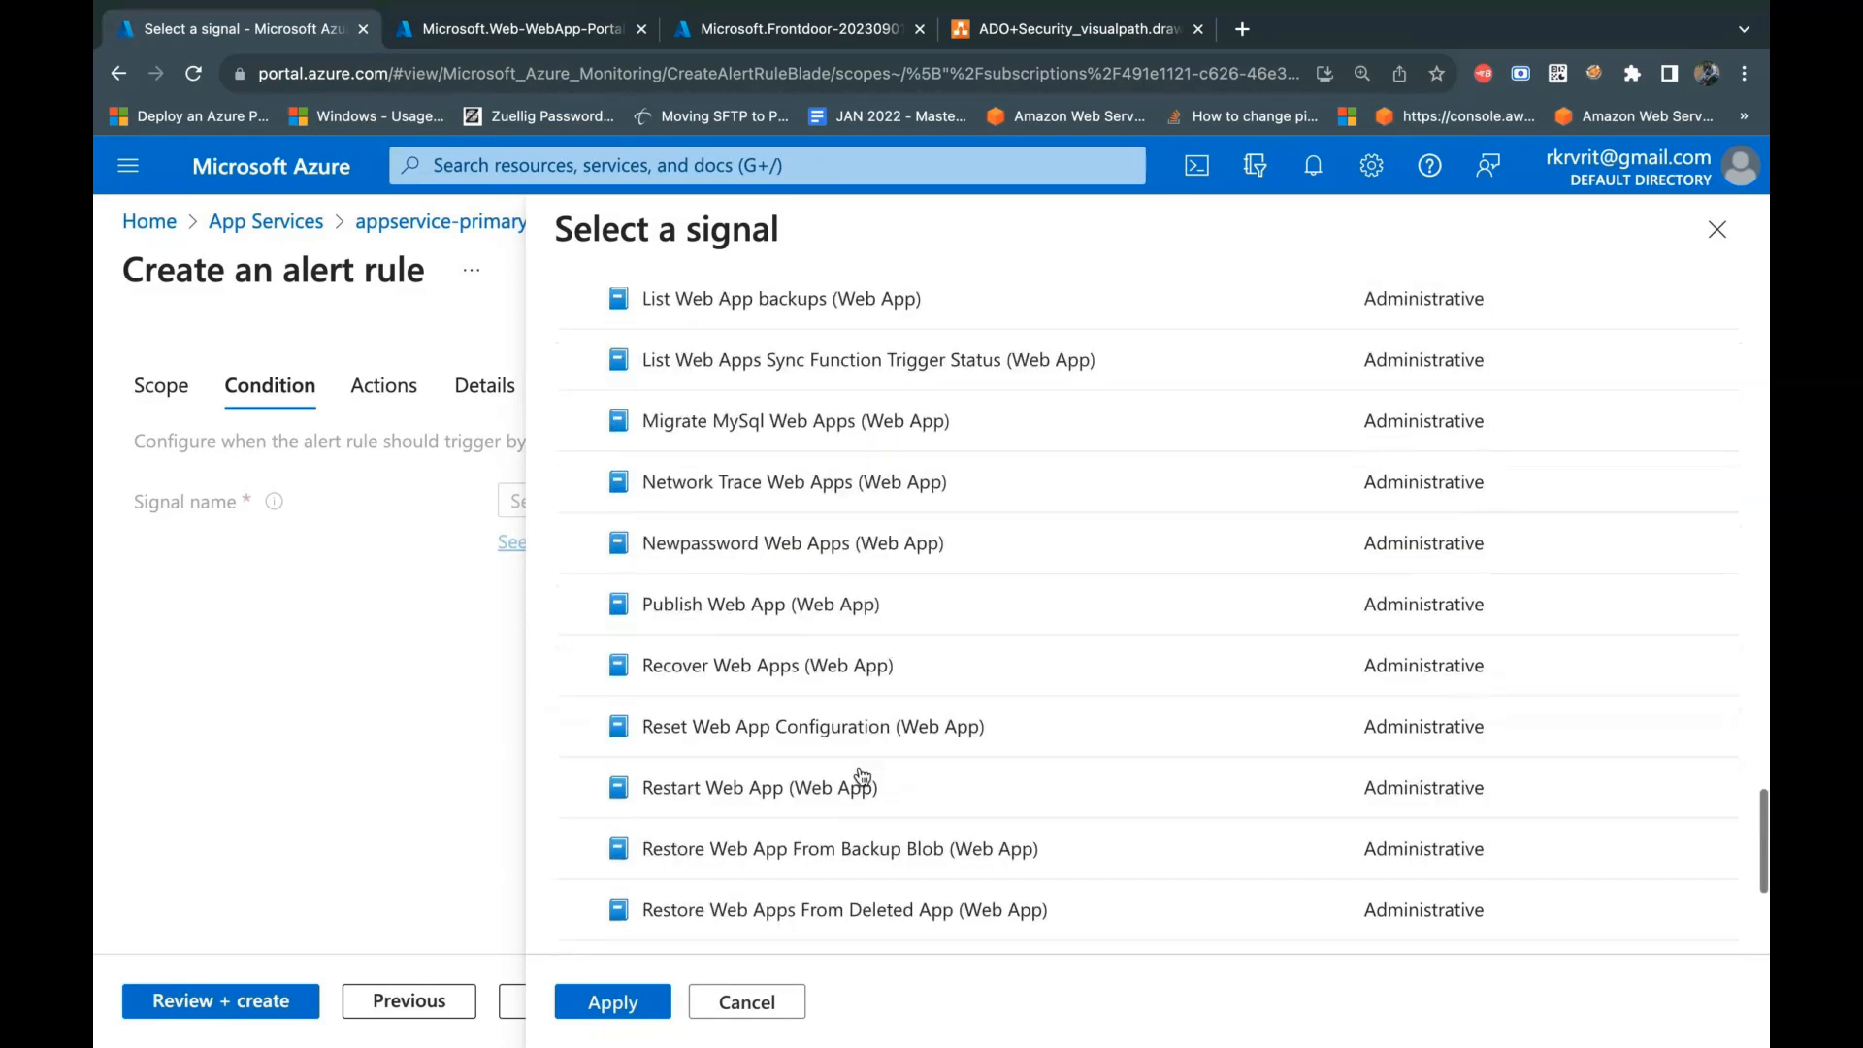
scroll(862, 777, up, 2)
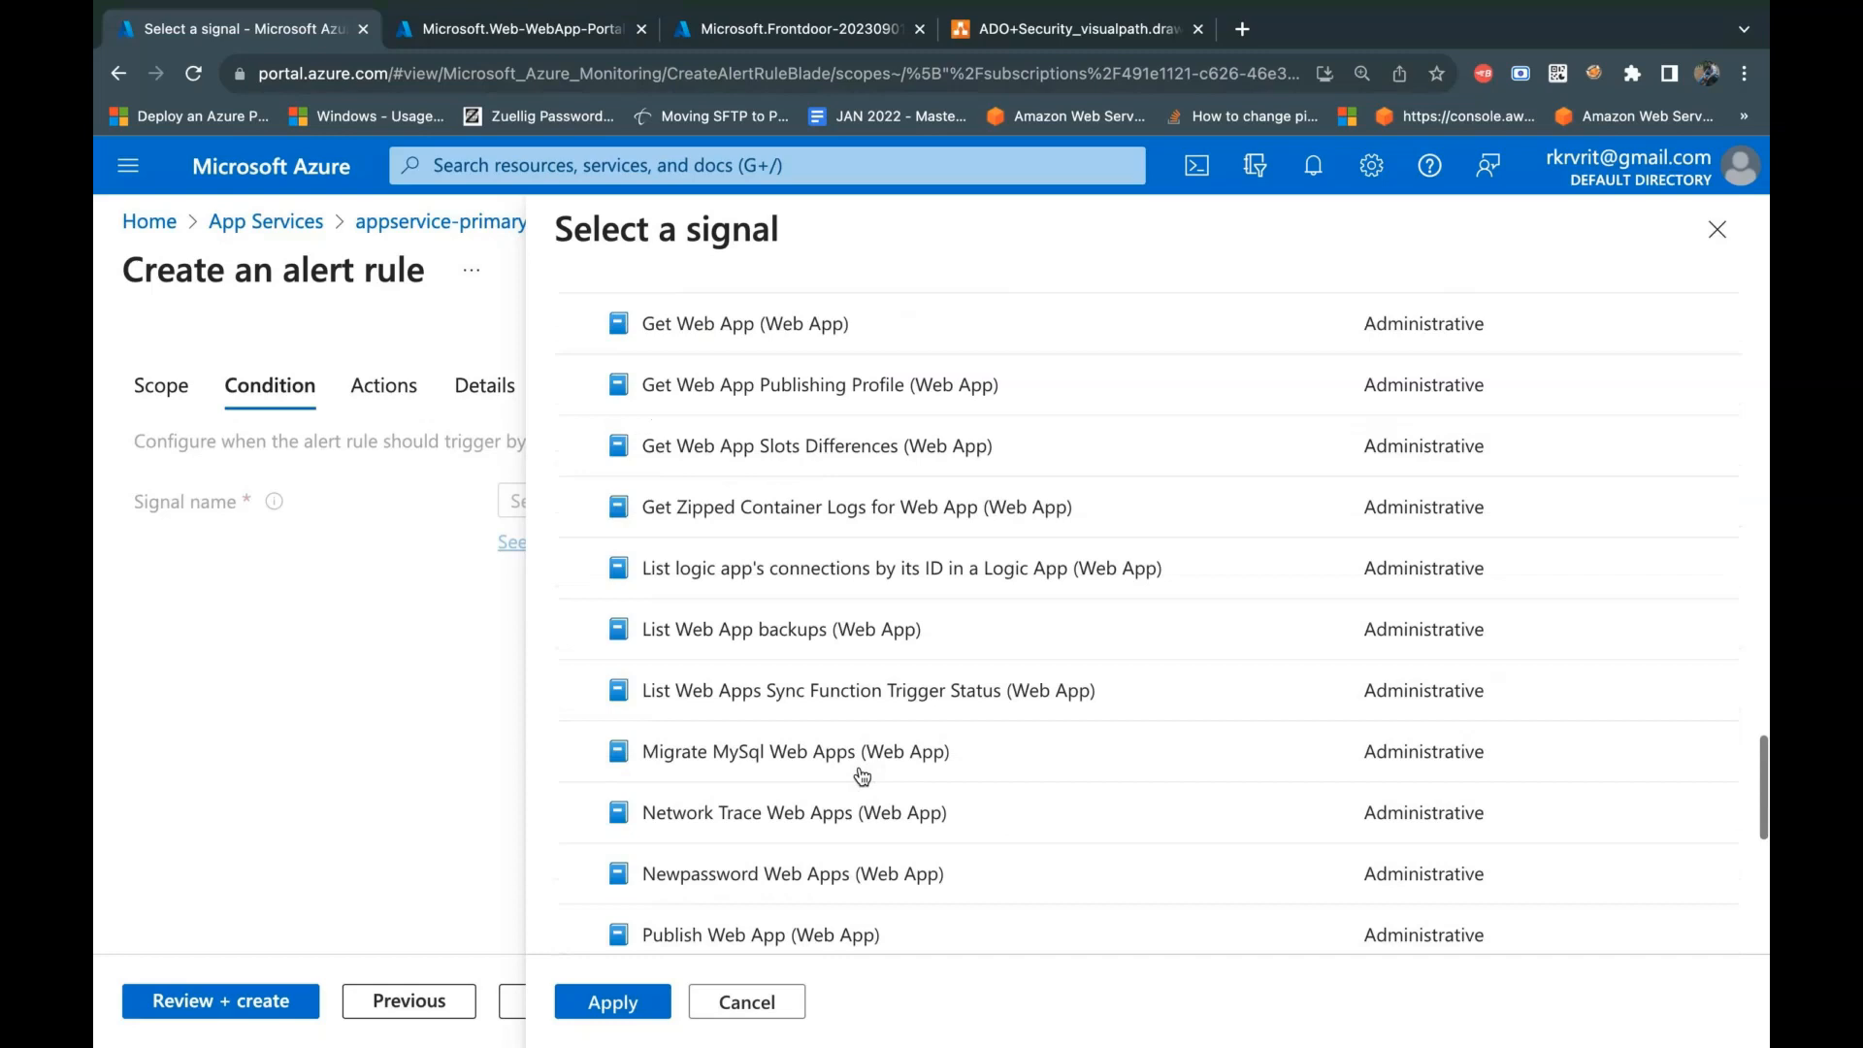
scroll(862, 777, up, 1)
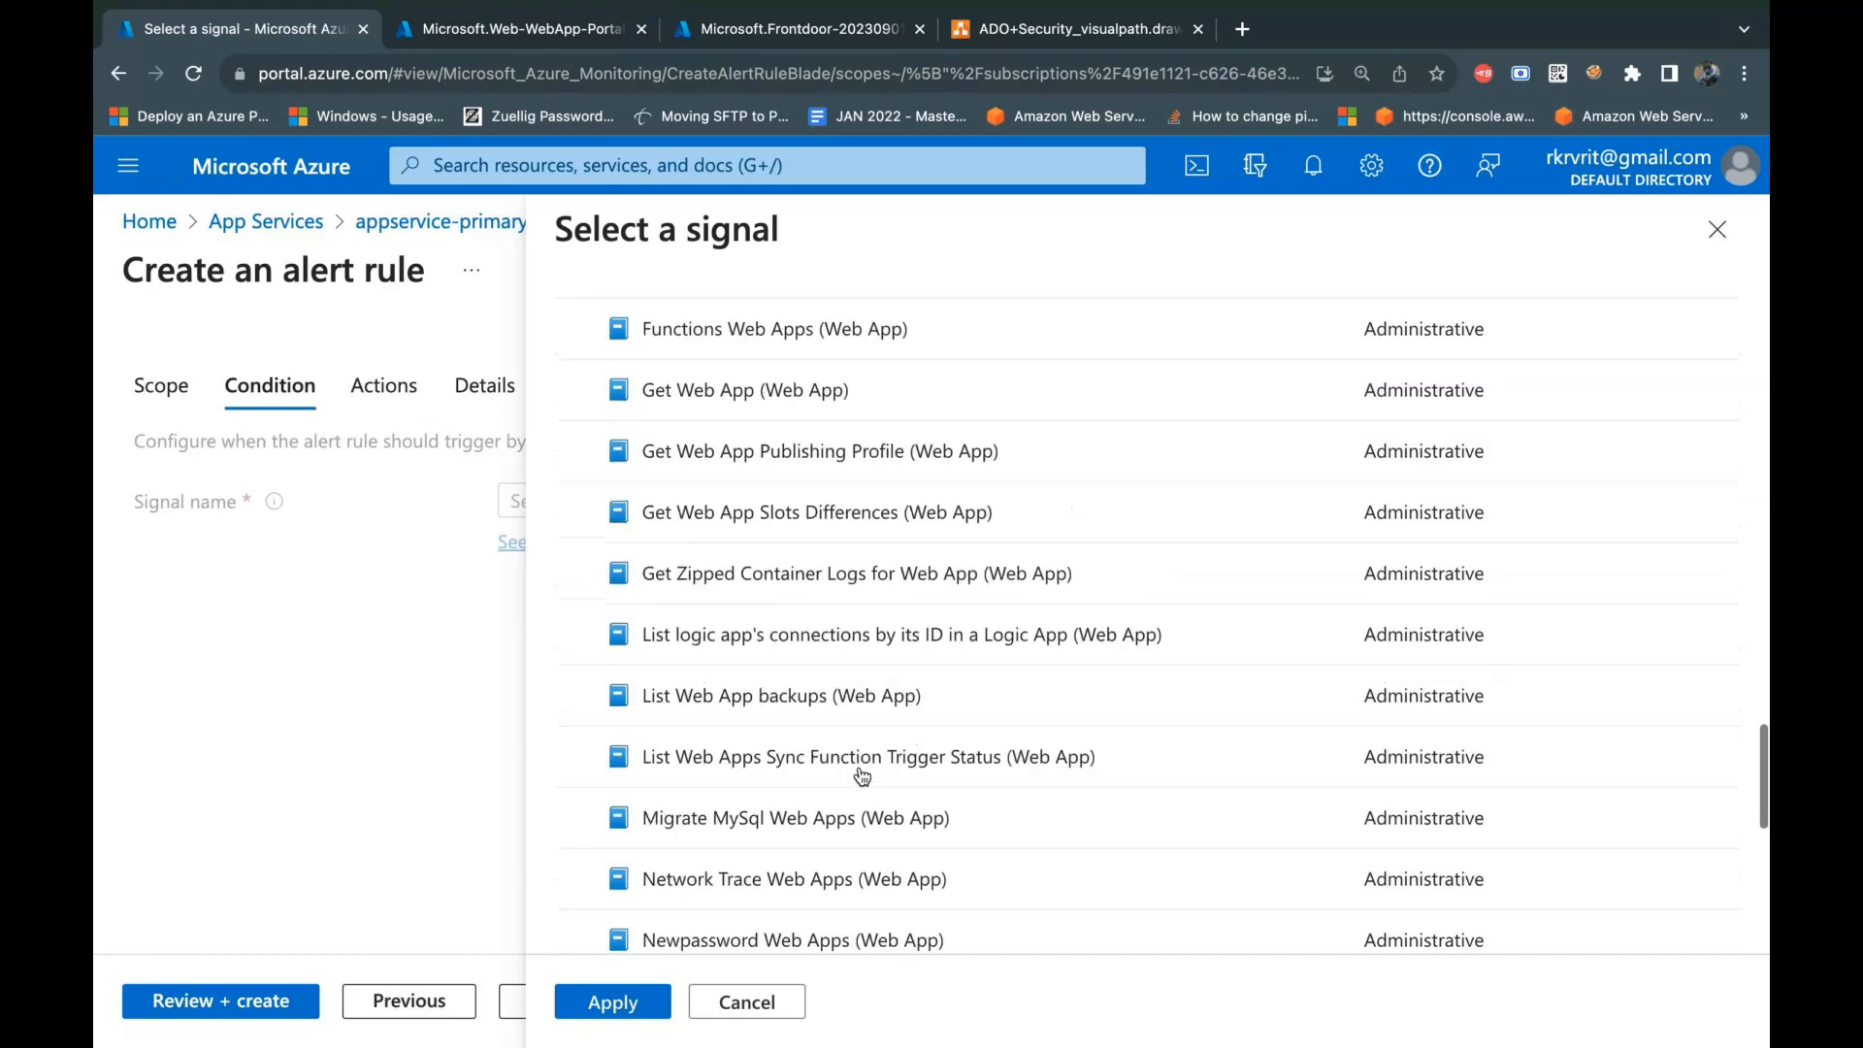
scroll(862, 777, up, 10)
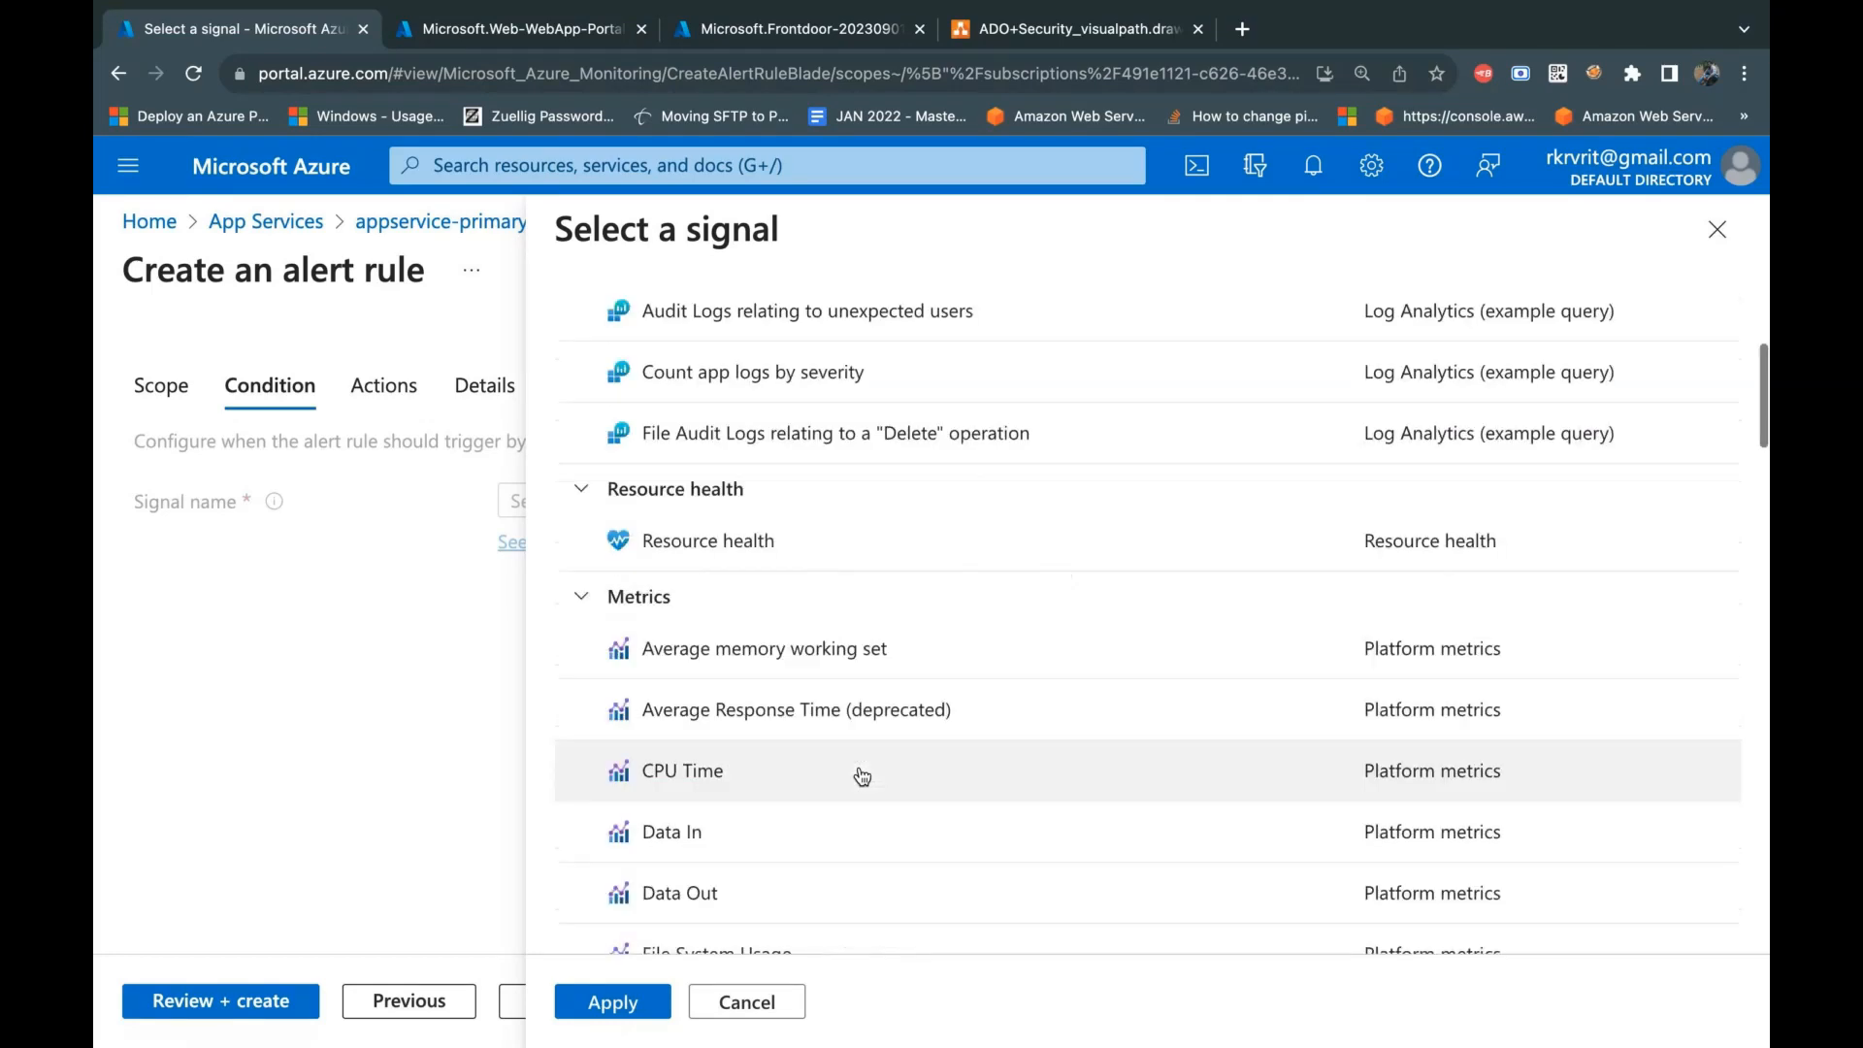
scroll(862, 776, down, 5)
scroll(861, 777, up, 2)
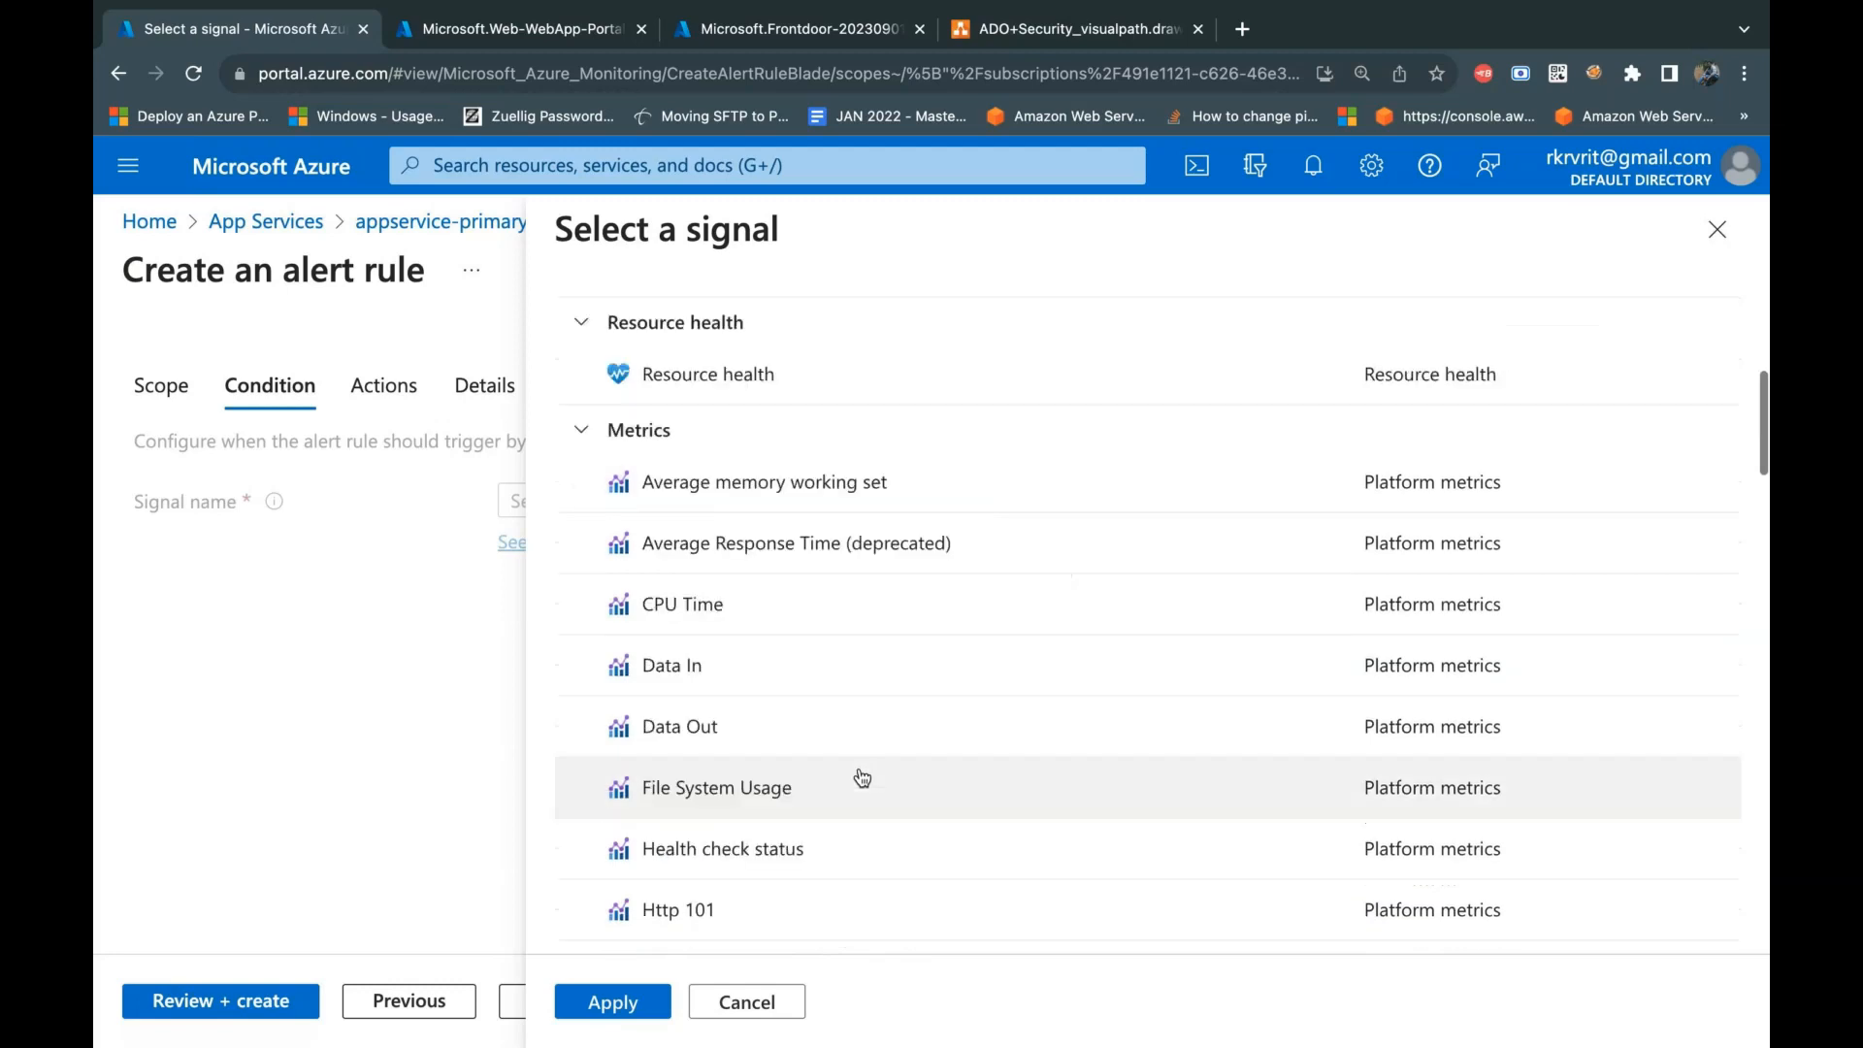
scroll(862, 777, up, 6)
scroll(862, 776, up, 1)
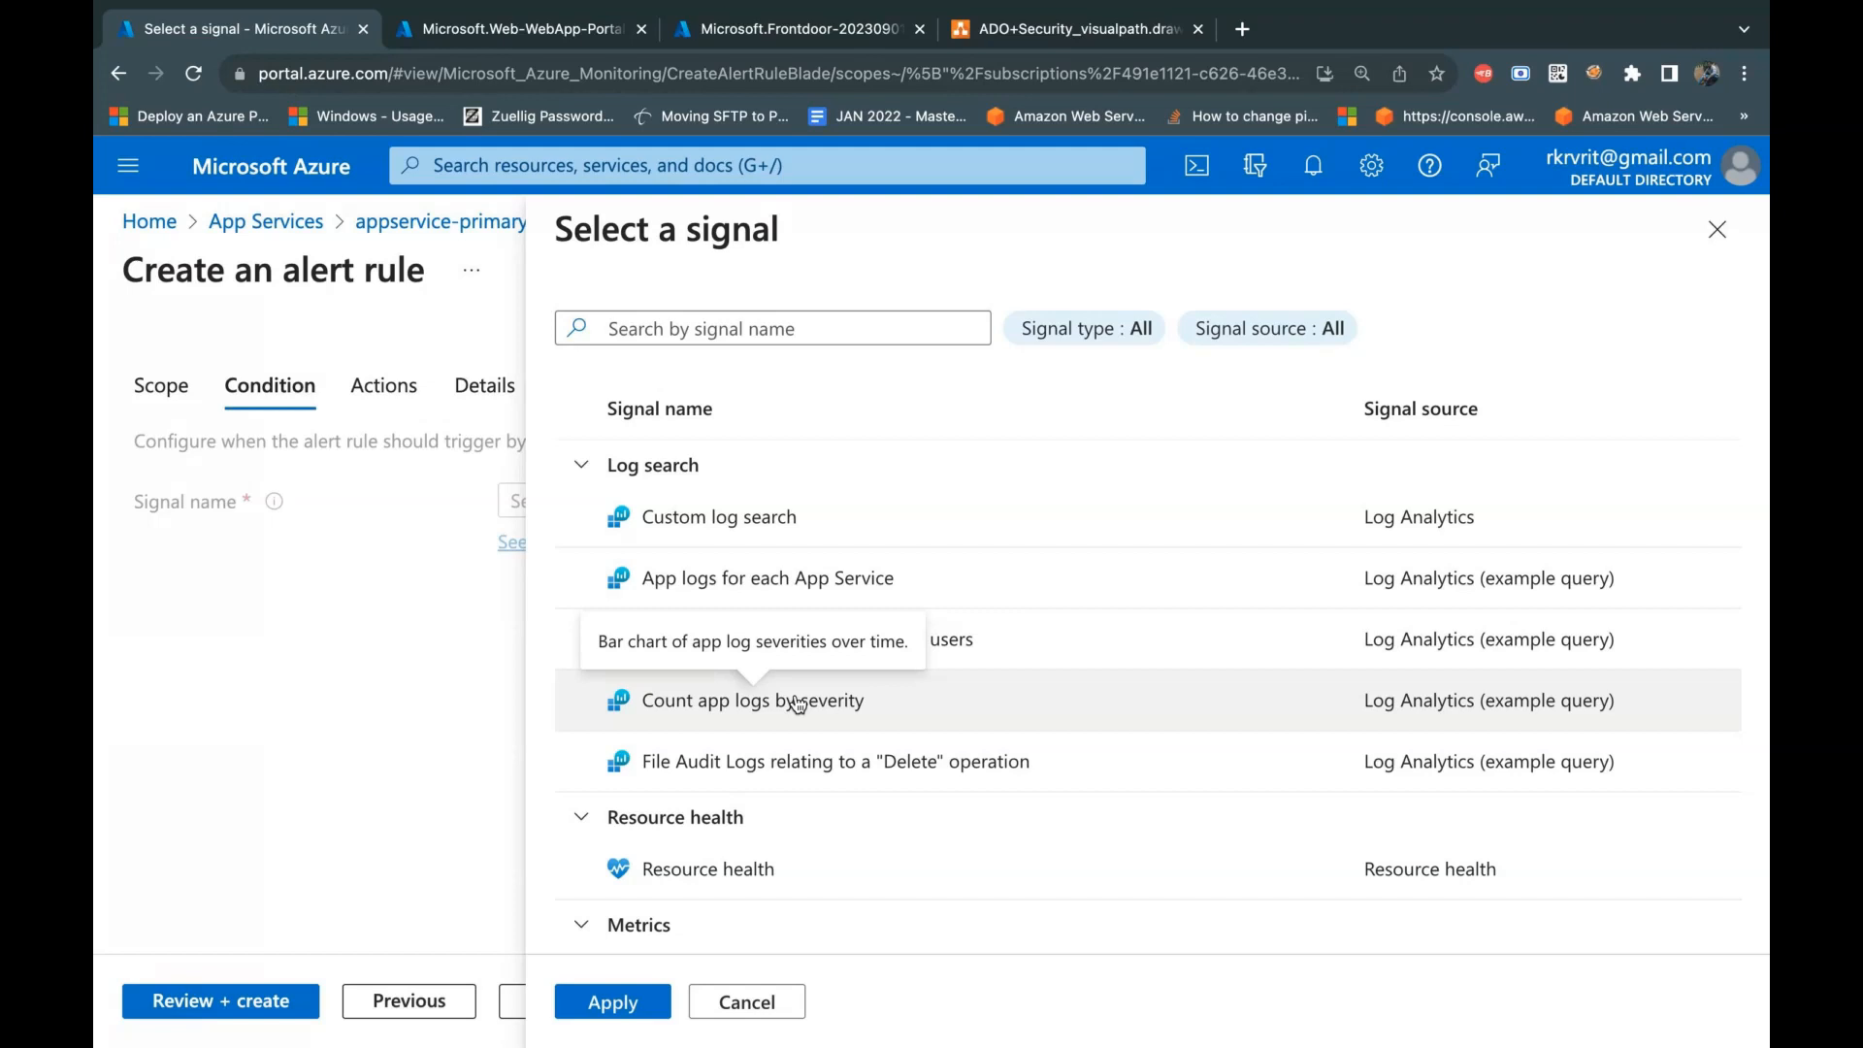
scroll(922, 862, down, 3)
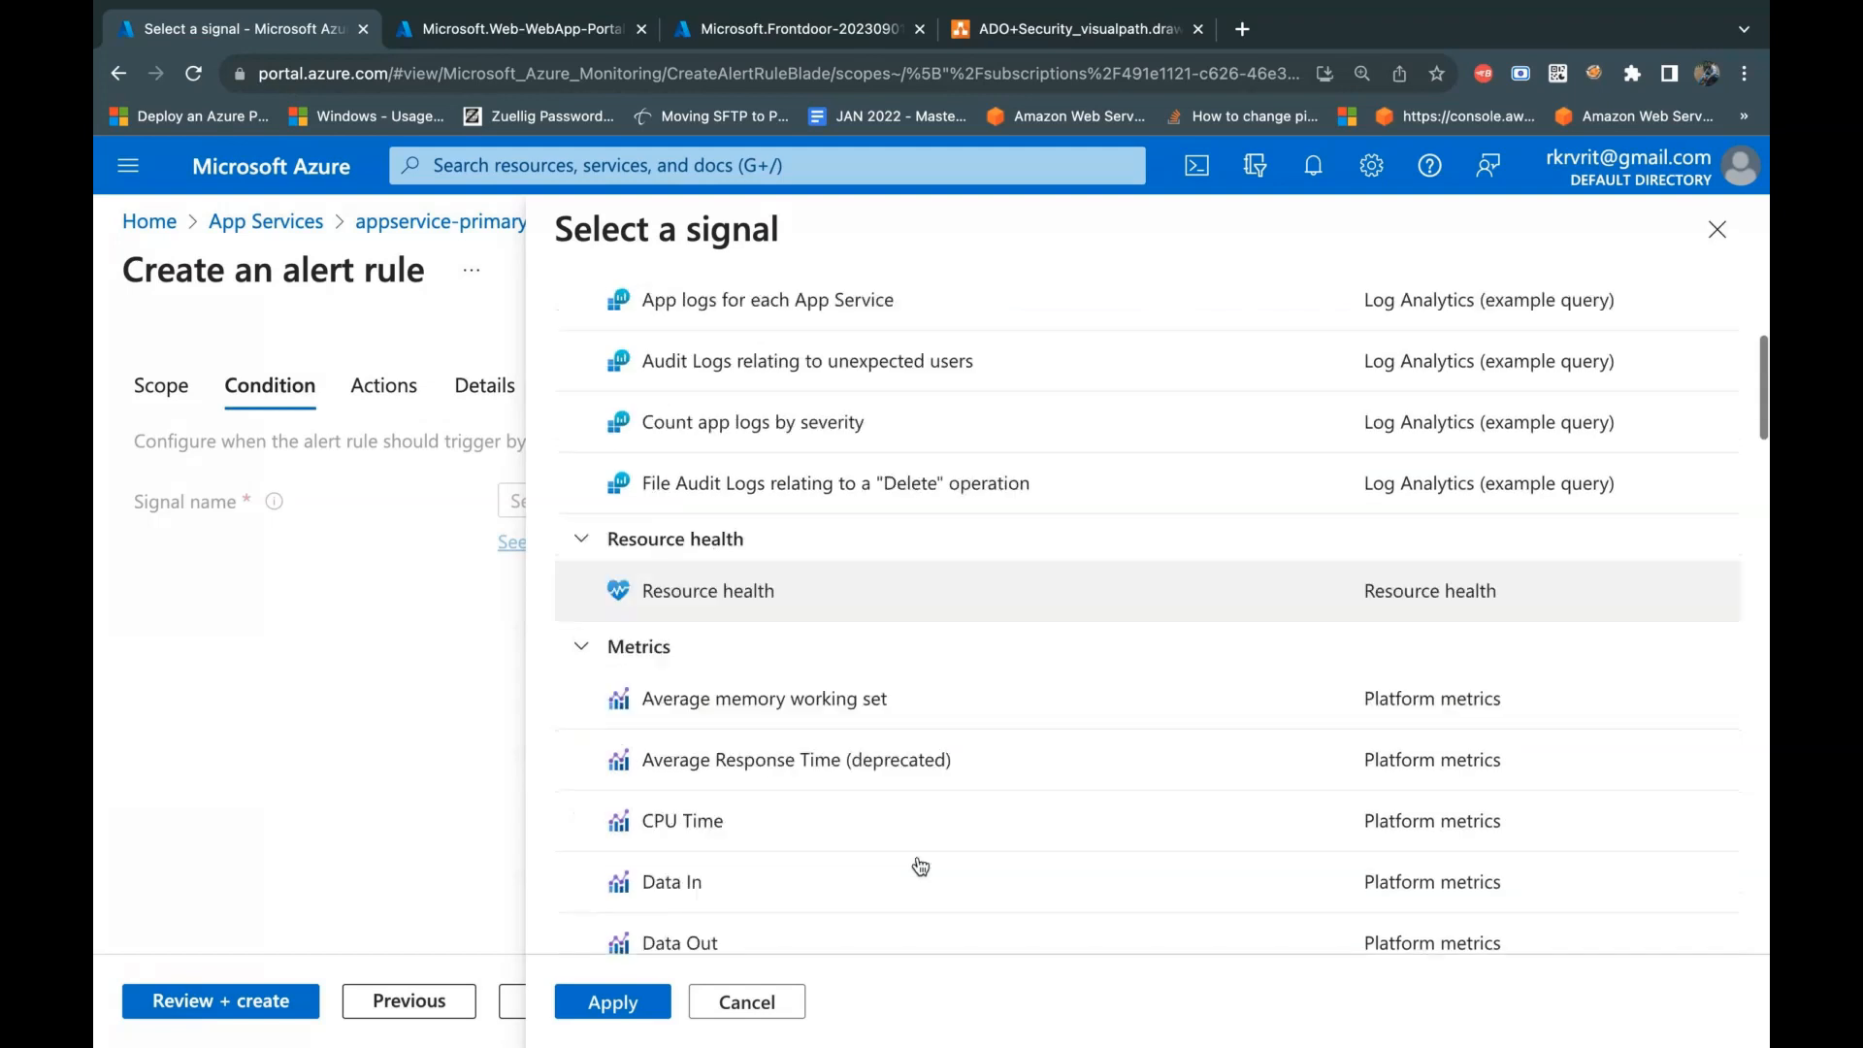
scroll(921, 865, up, 1)
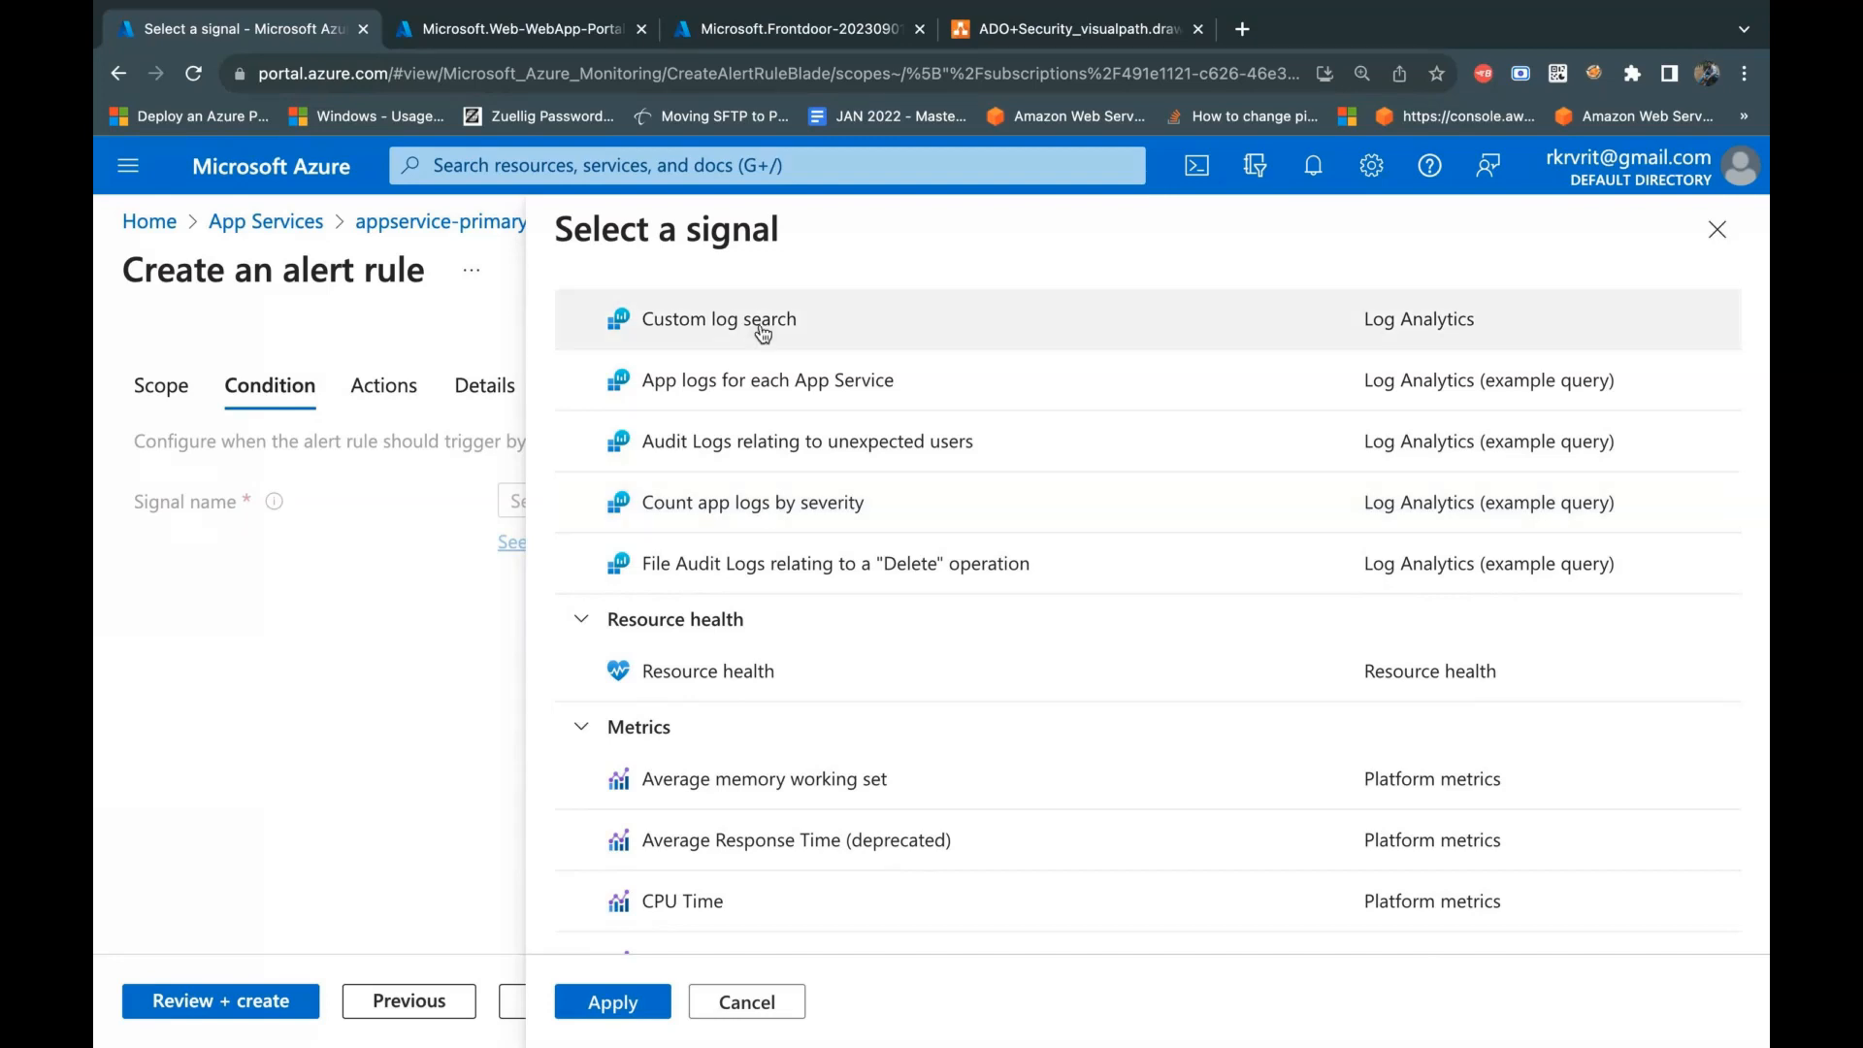
scroll(764, 333, up, 2)
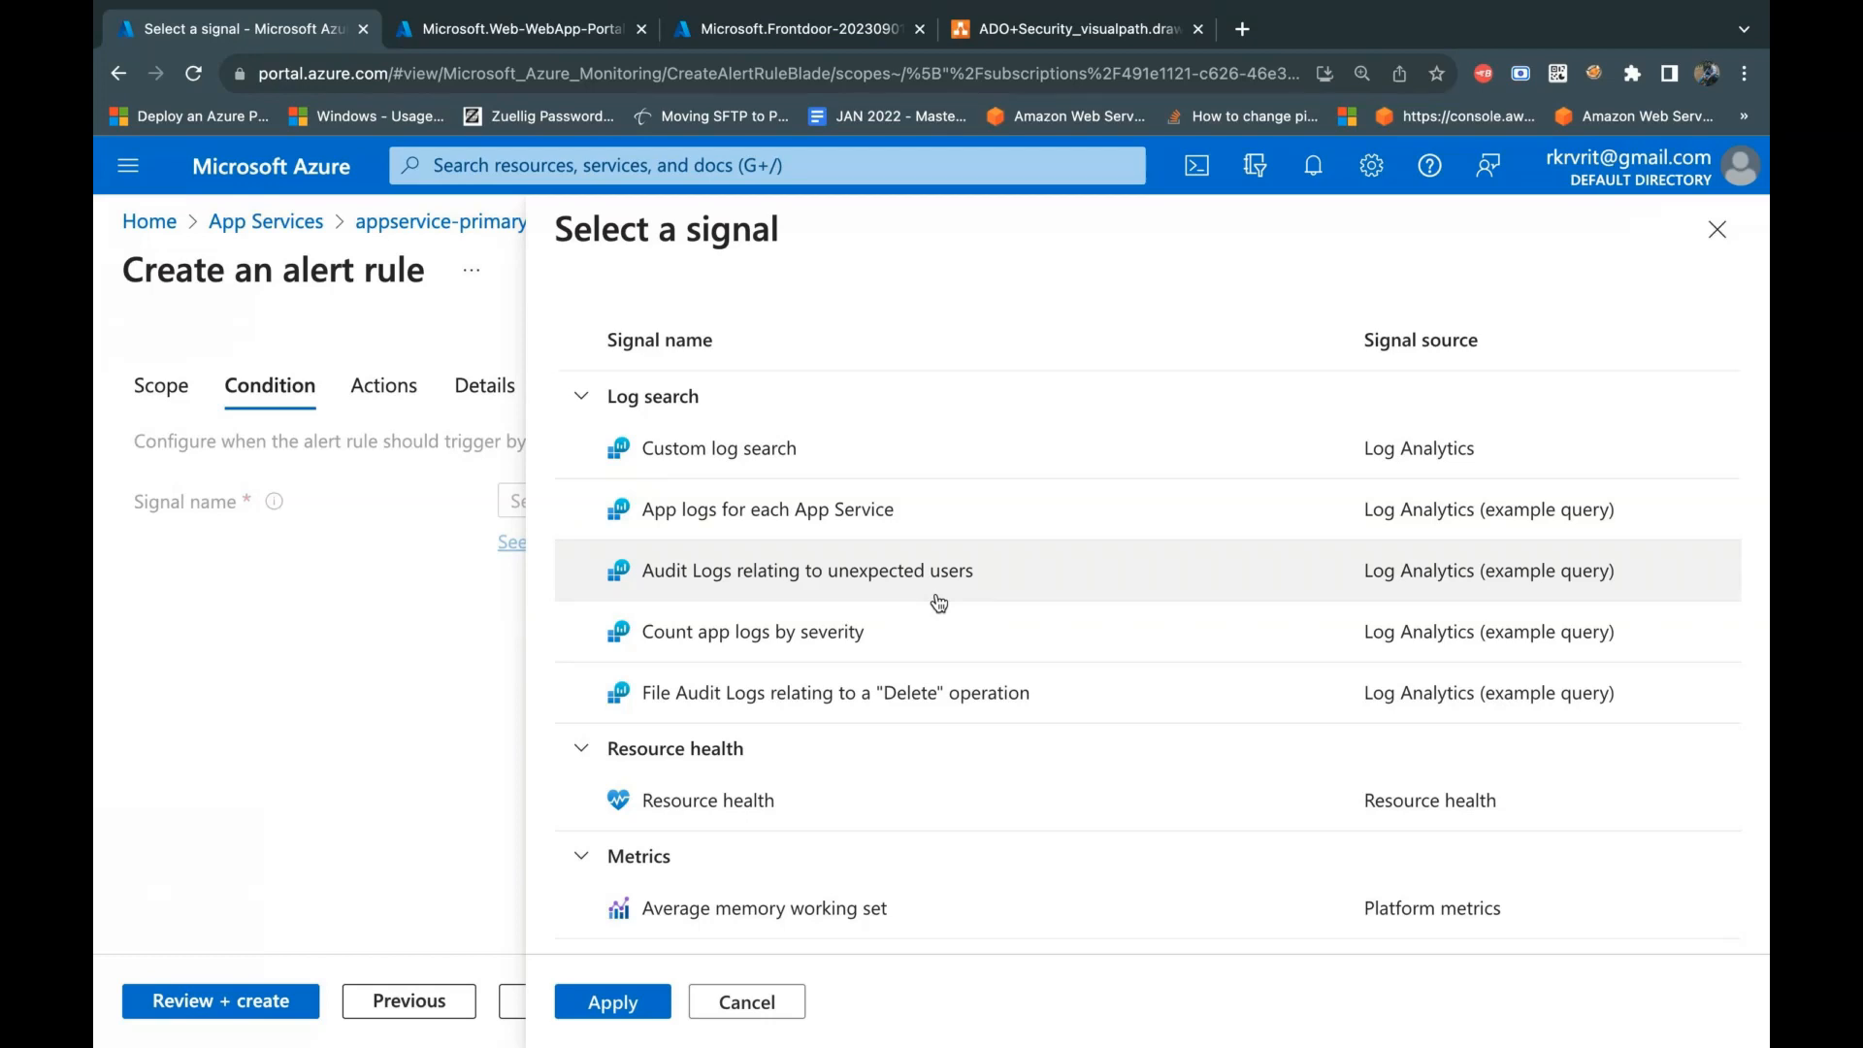
Step: Choose the Http Server Errors platform metric from all signals and apply it as the alert rule's signal
scroll(970, 650, down, 1)
scroll(992, 697, down, 4)
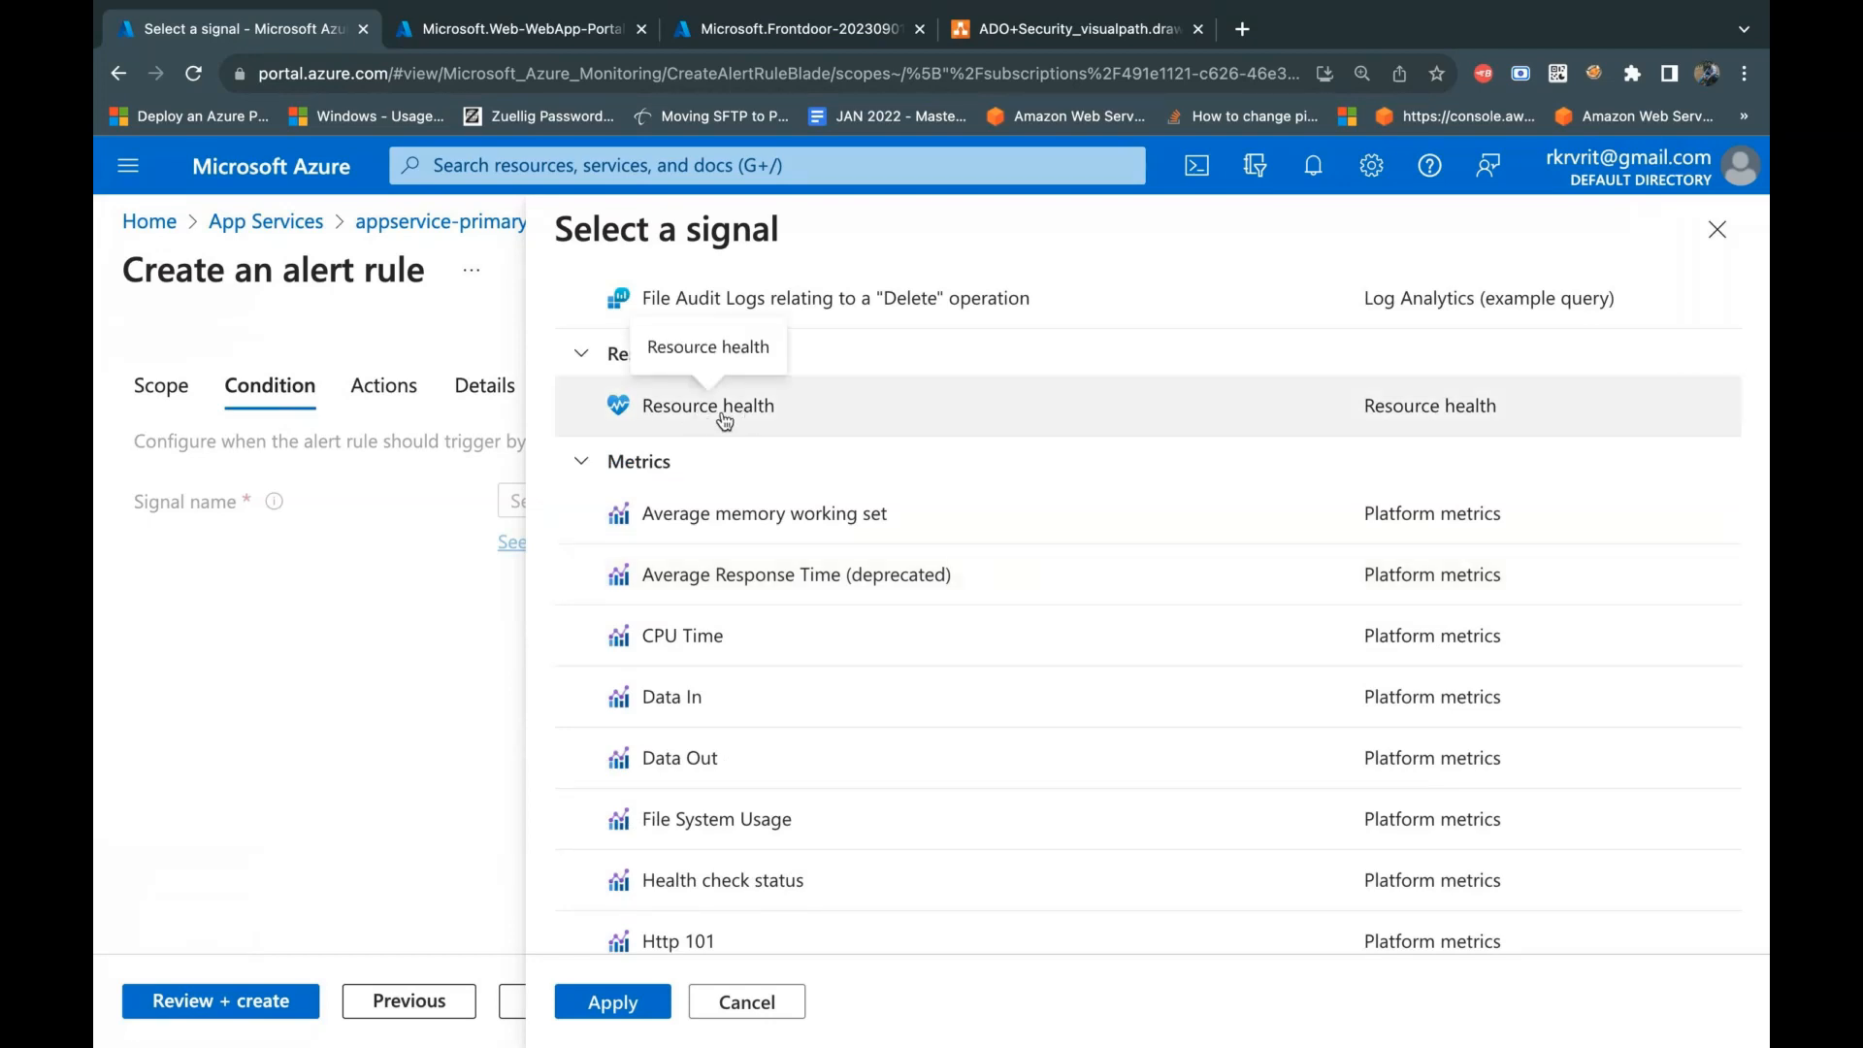
scroll(782, 609, down, 2)
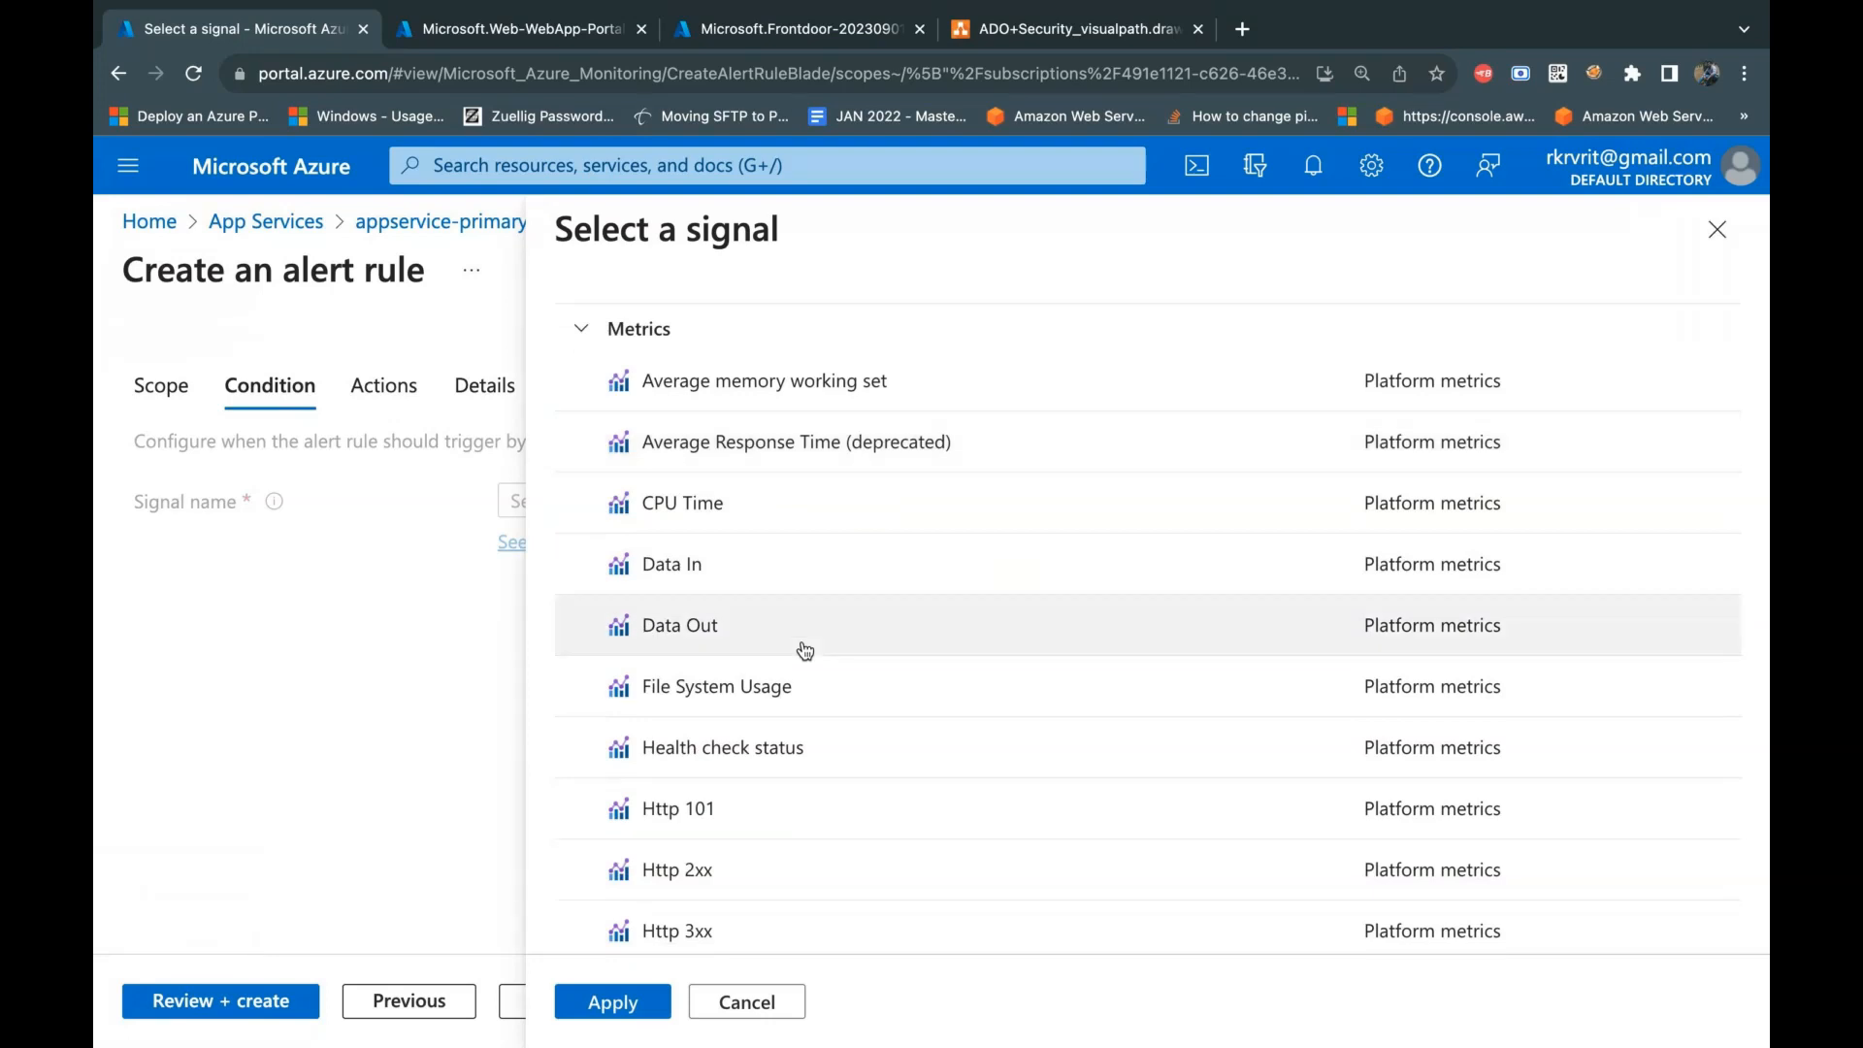
scroll(805, 651, down, 5)
scroll(736, 852, down, 1)
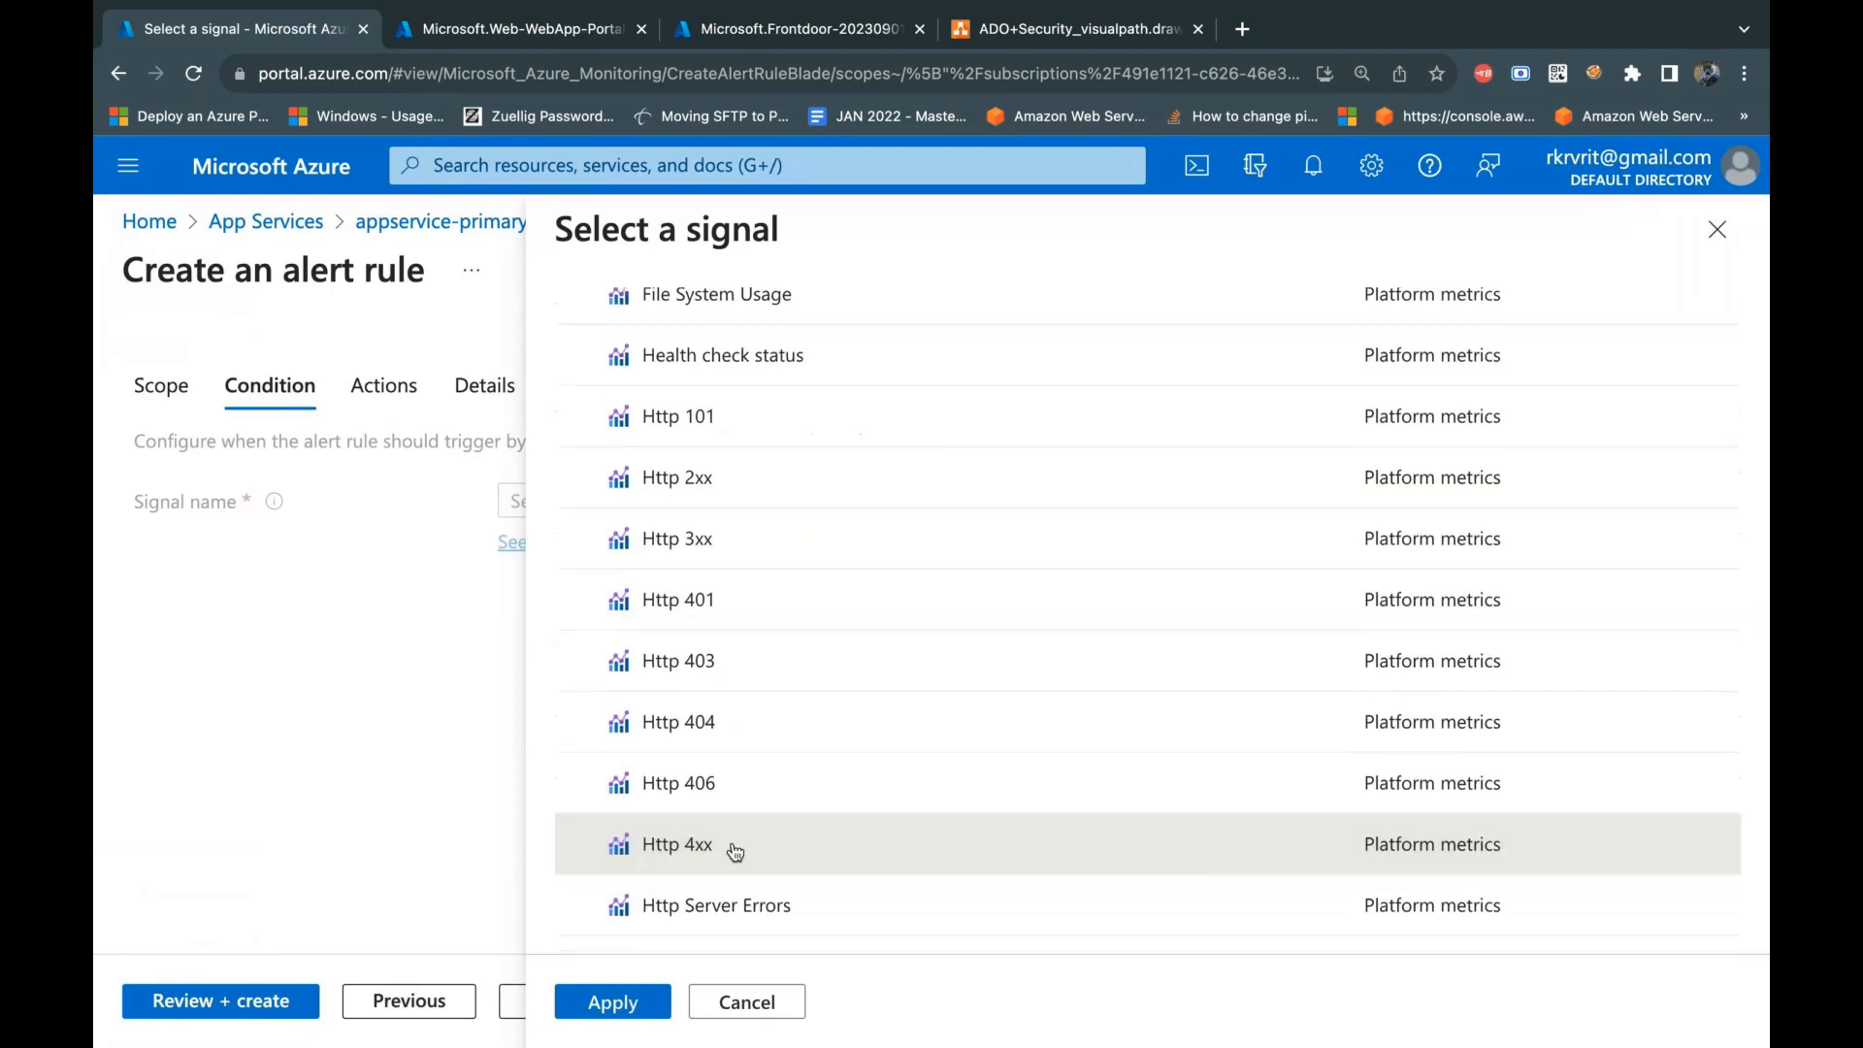
click(734, 906)
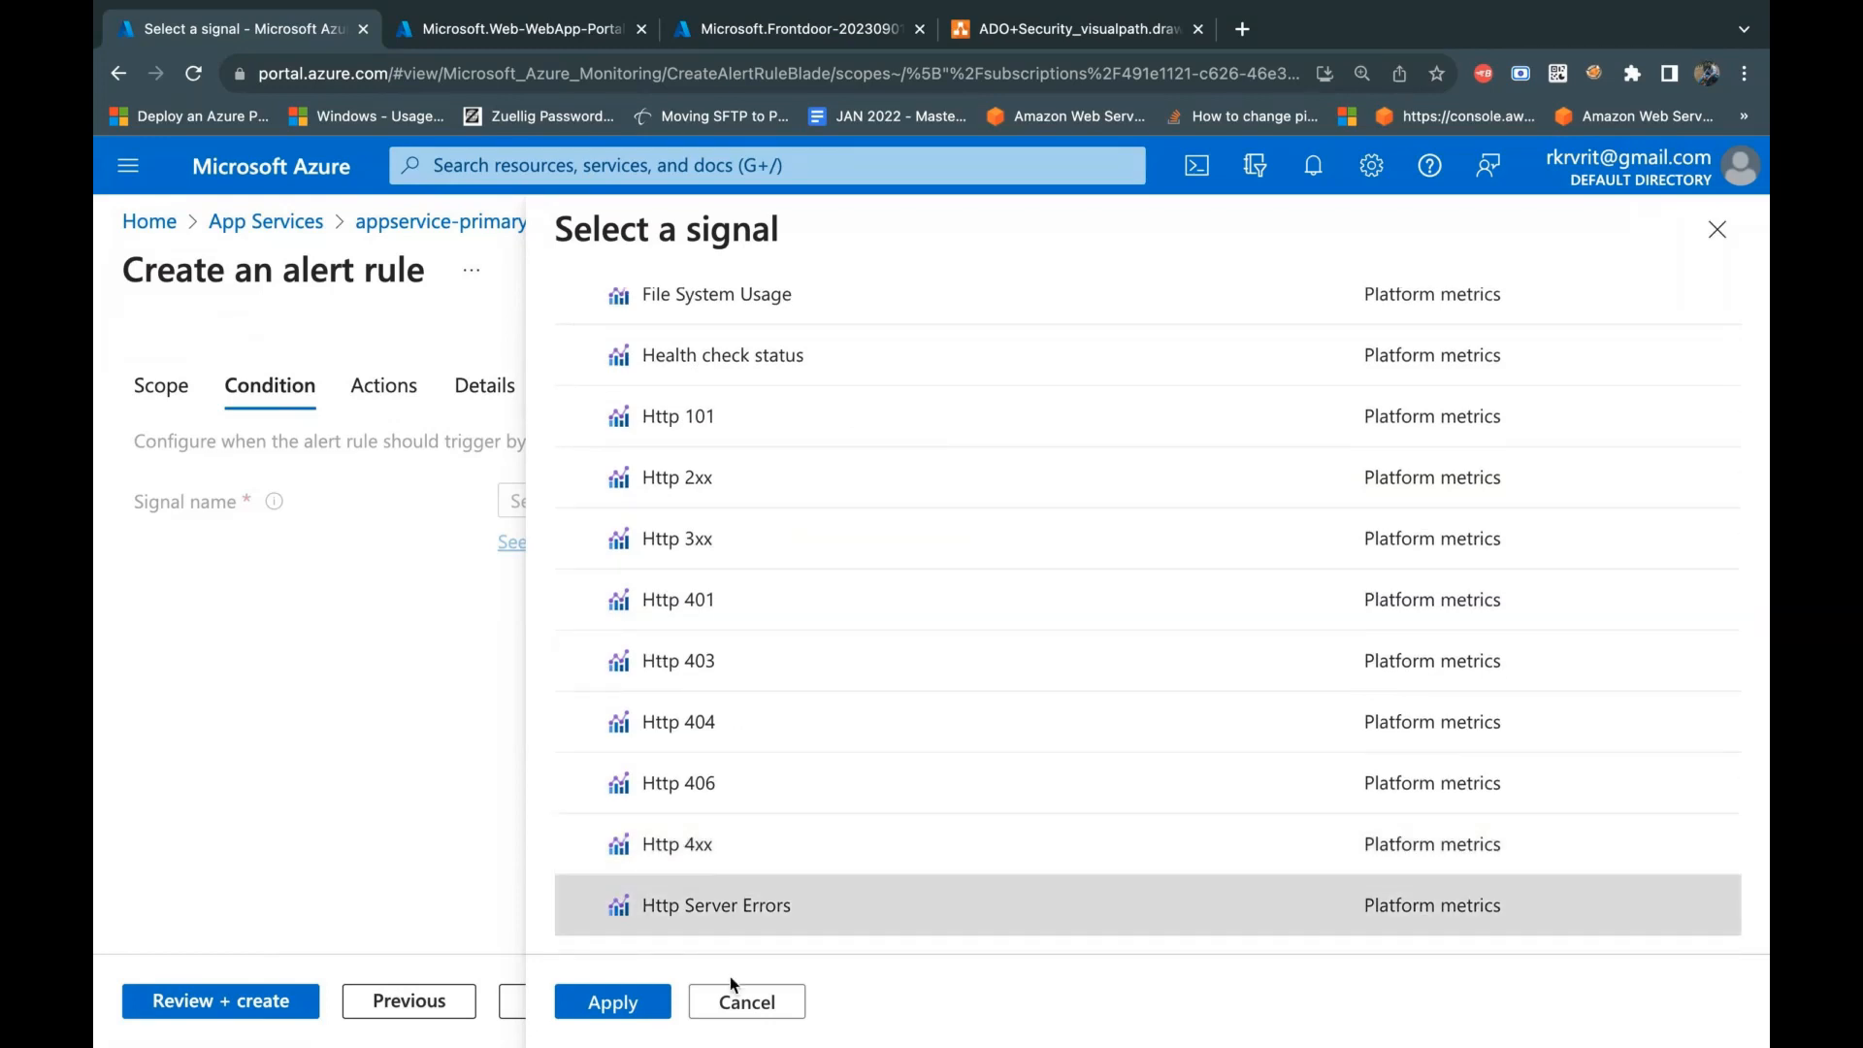
click(636, 1005)
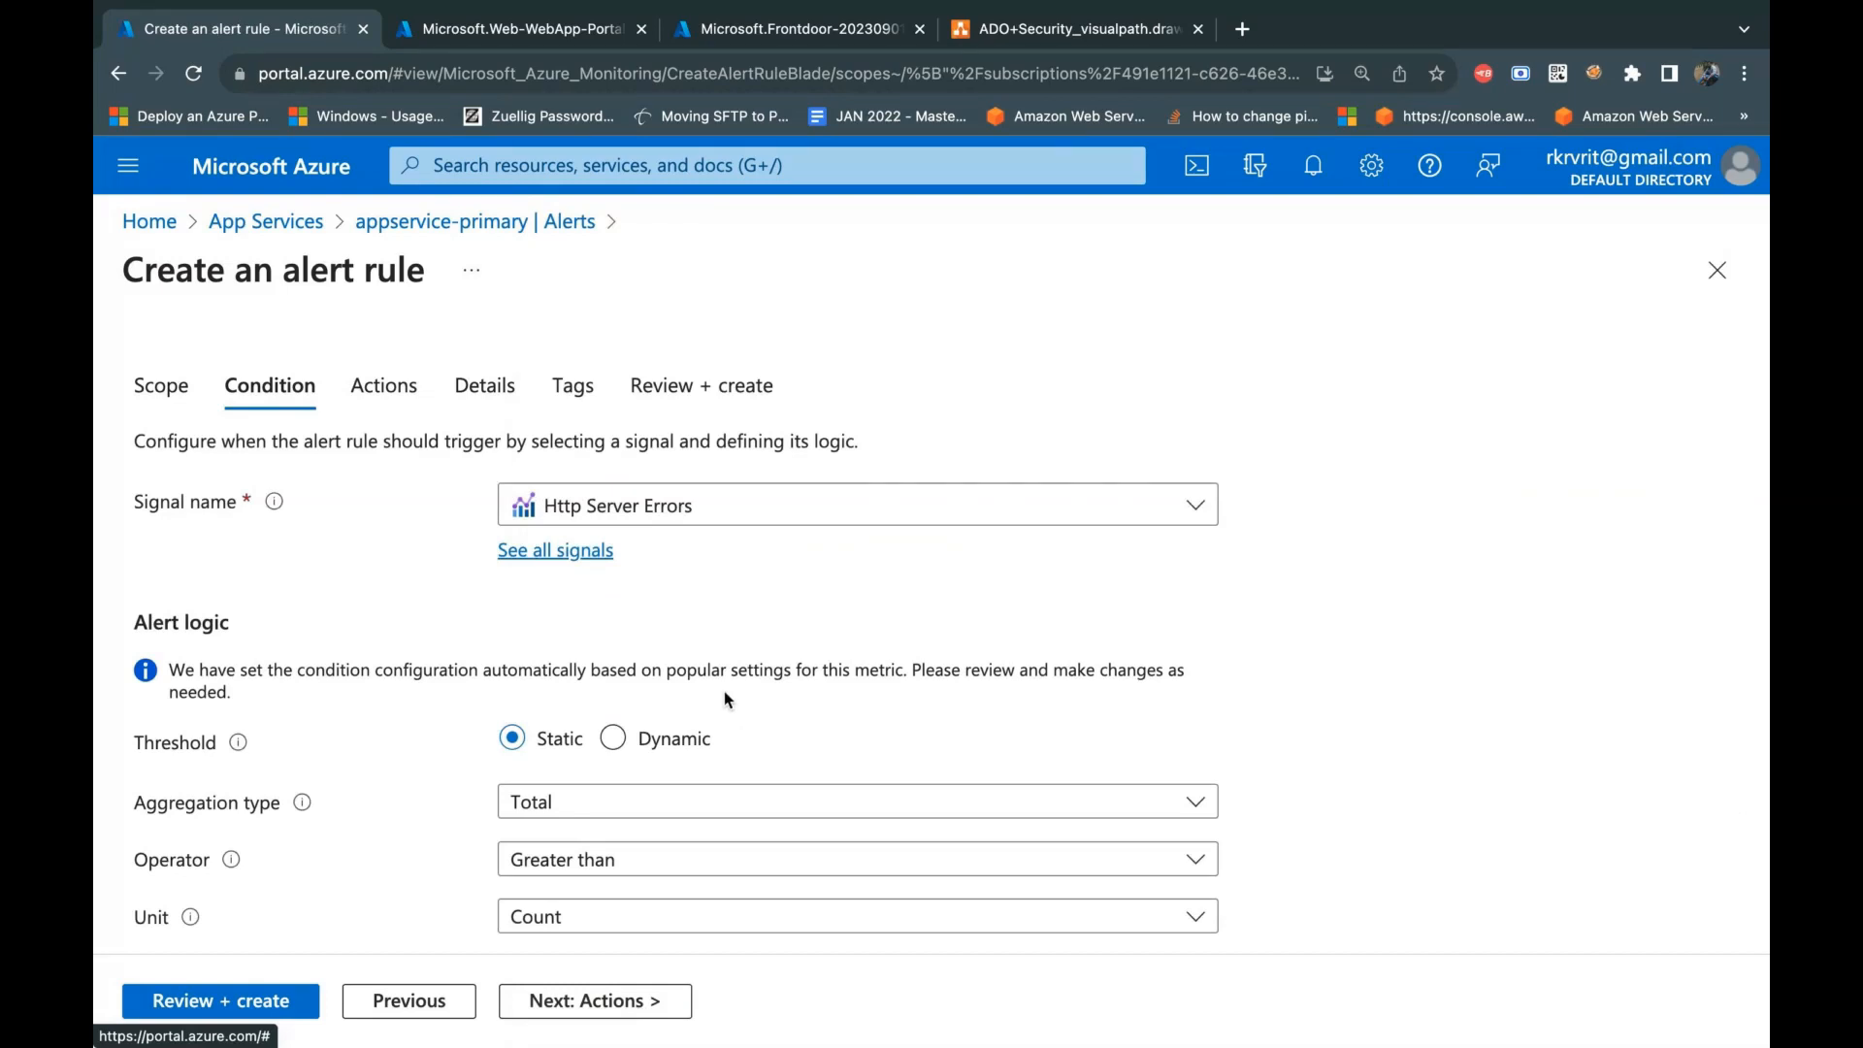
Step: Set the Http Server Errors condition's threshold value to 5 in the alert logic
scroll(724, 691, down, 2)
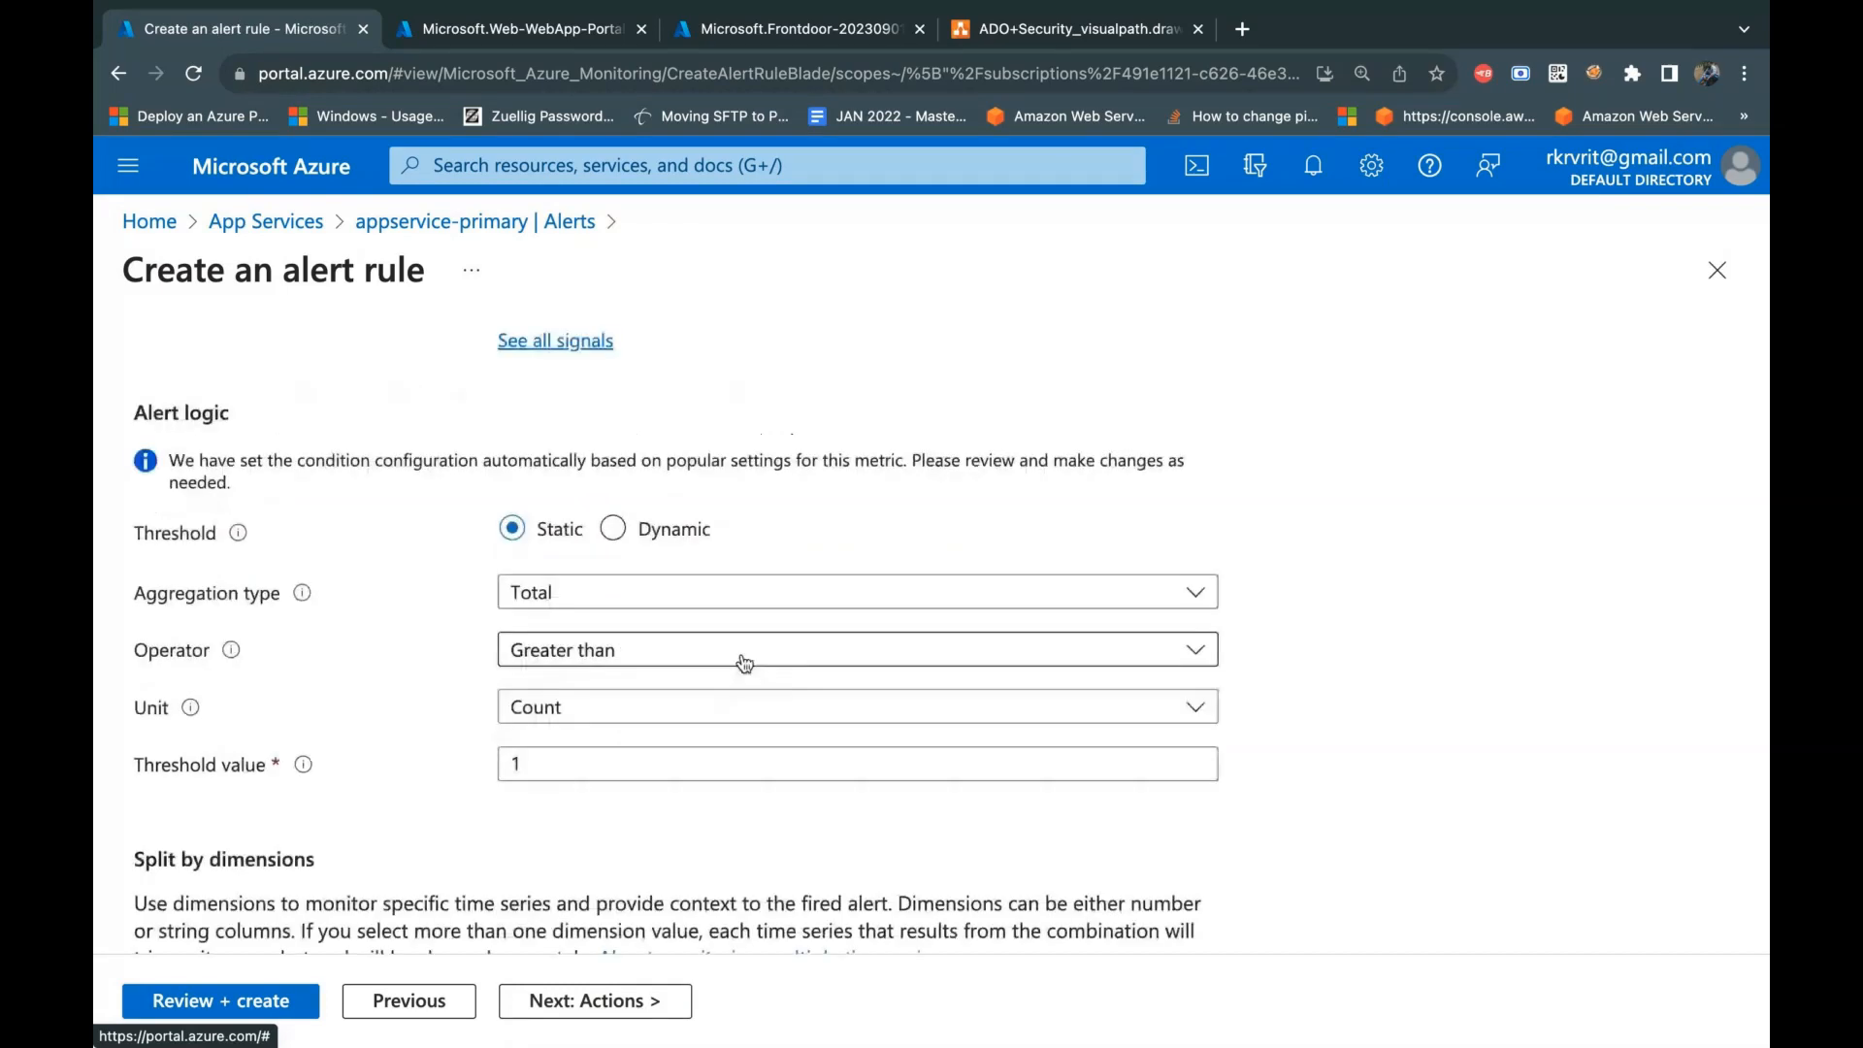
scroll(744, 663, up, 1)
scroll(745, 664, up, 1)
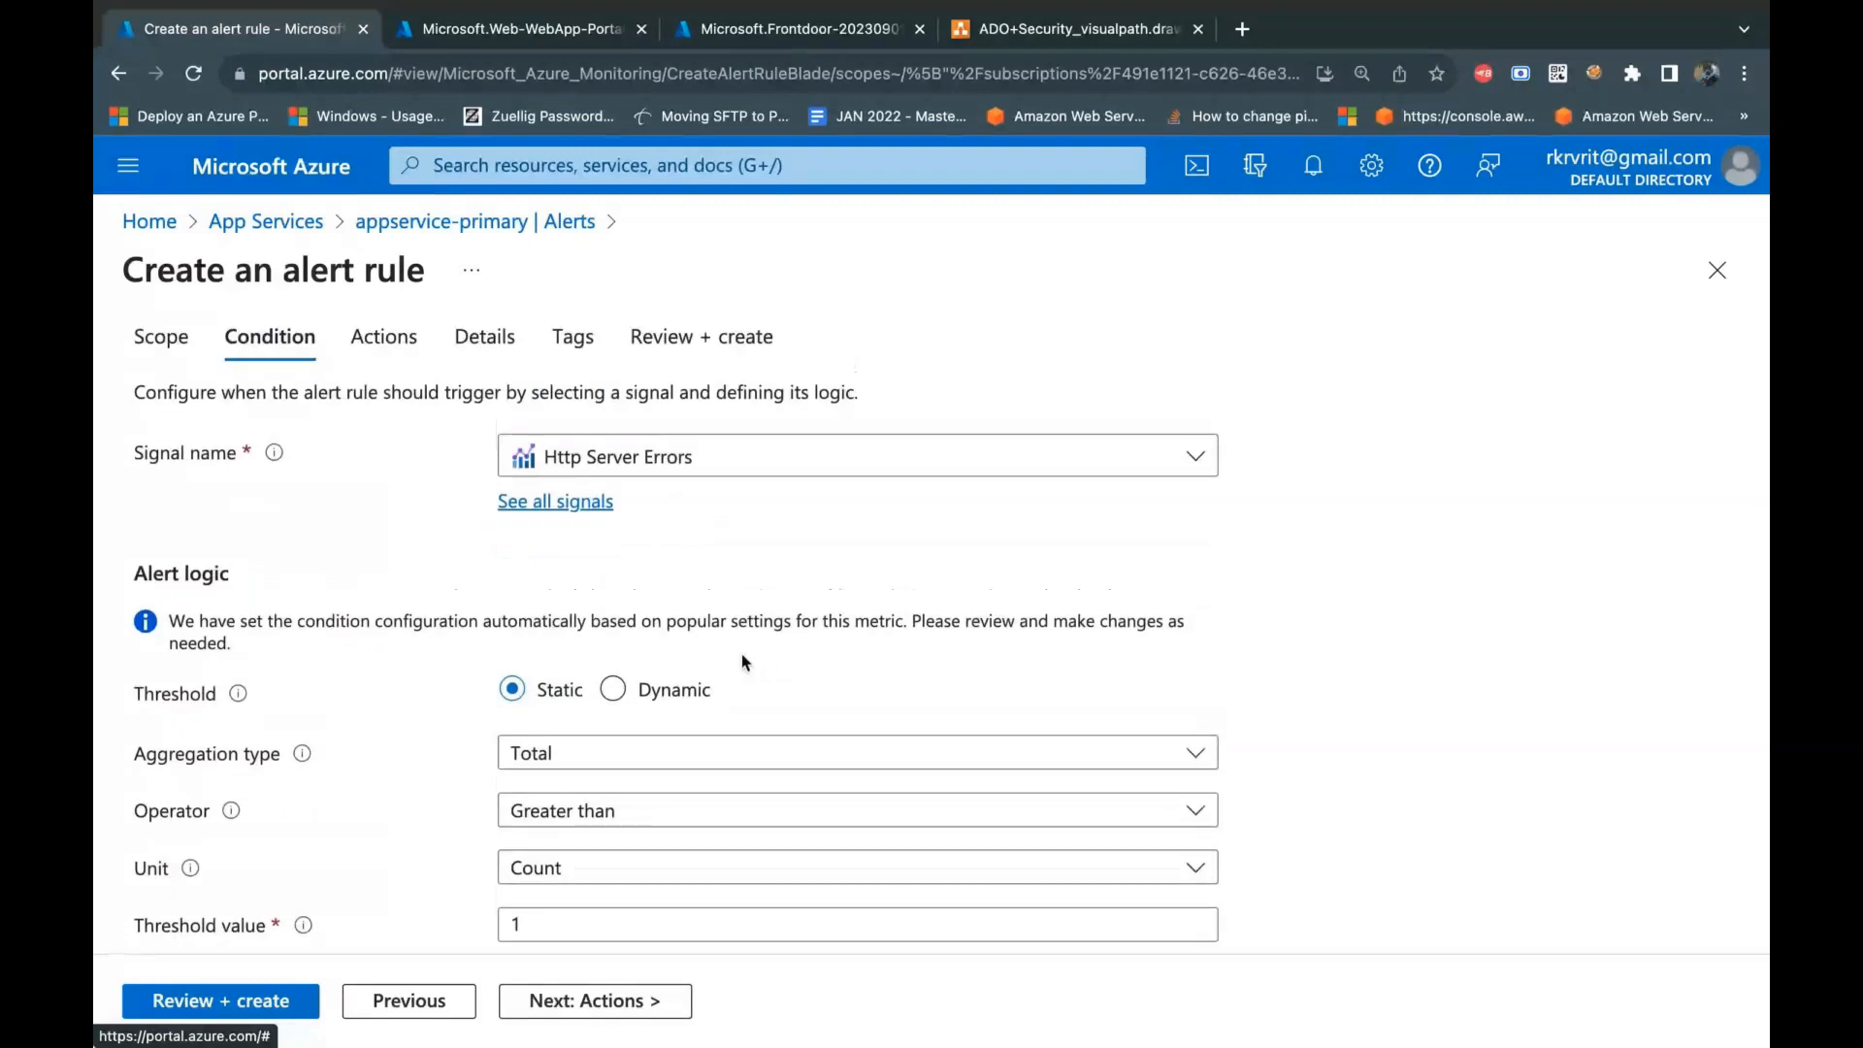
scroll(744, 663, down, 1)
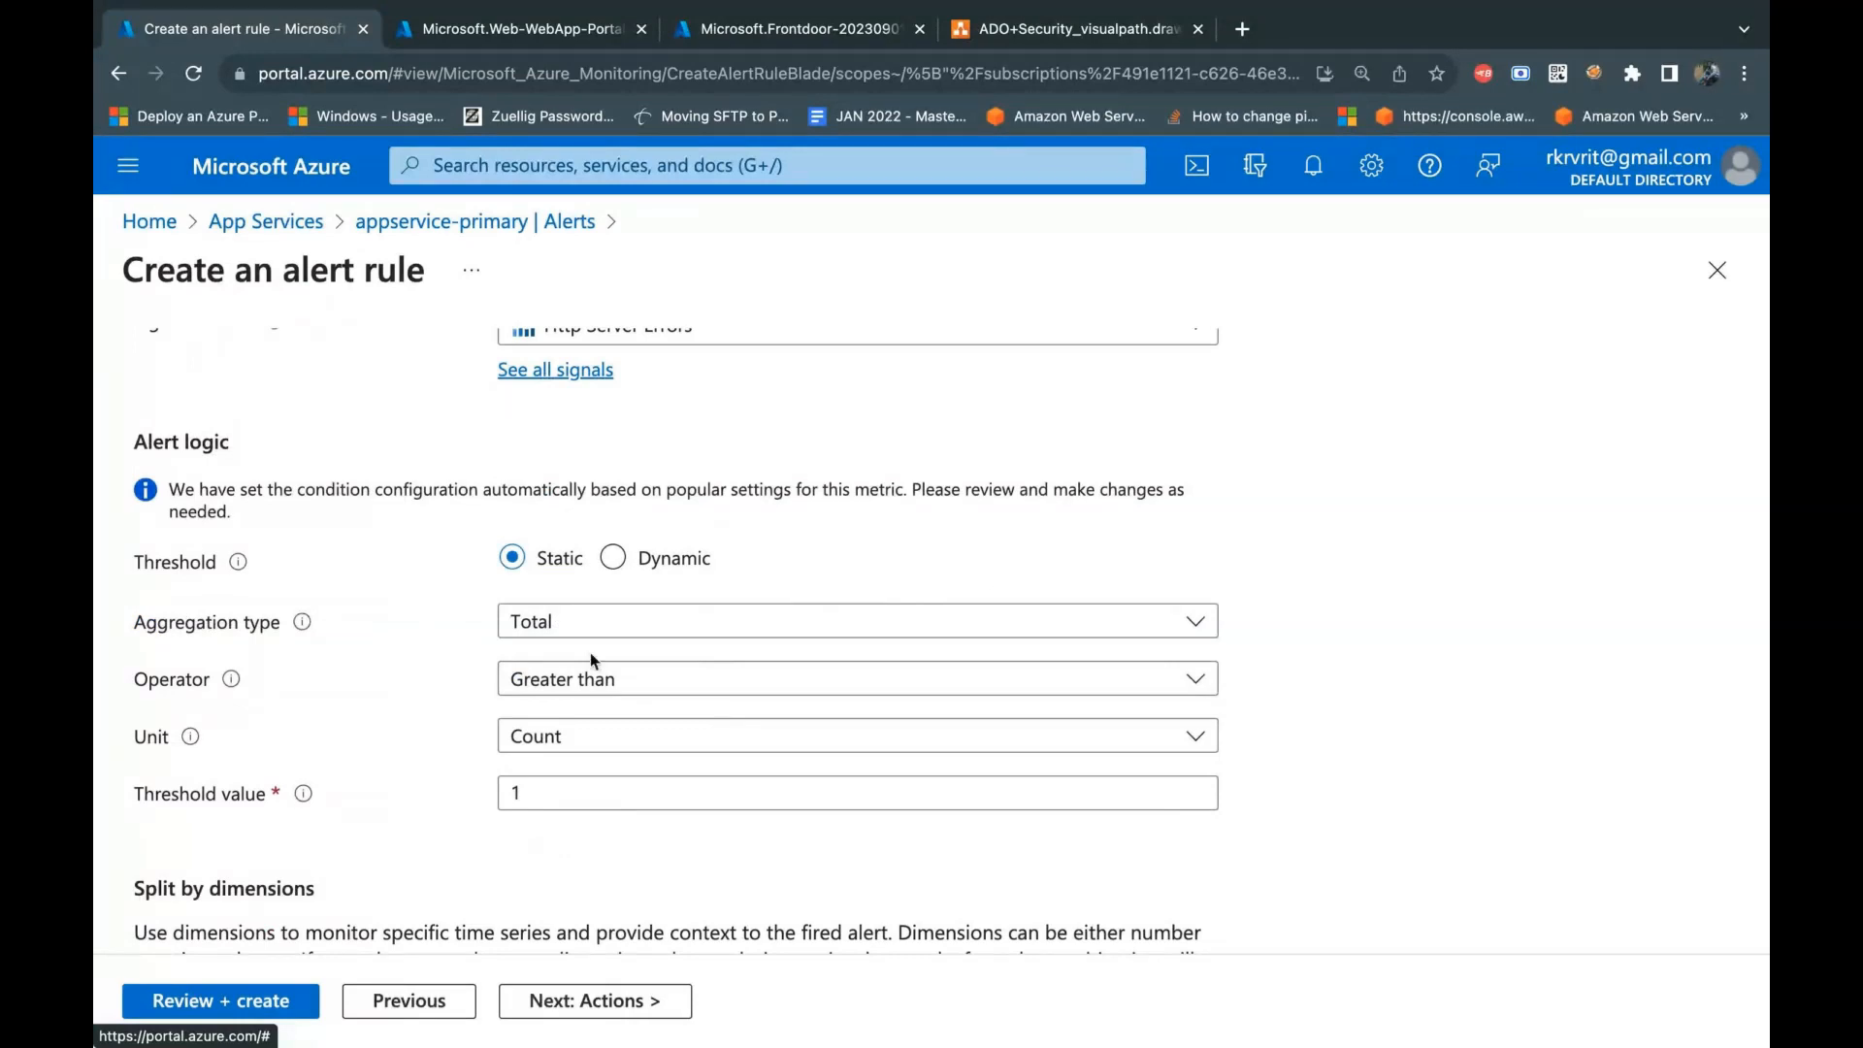
scroll(591, 656, down, 3)
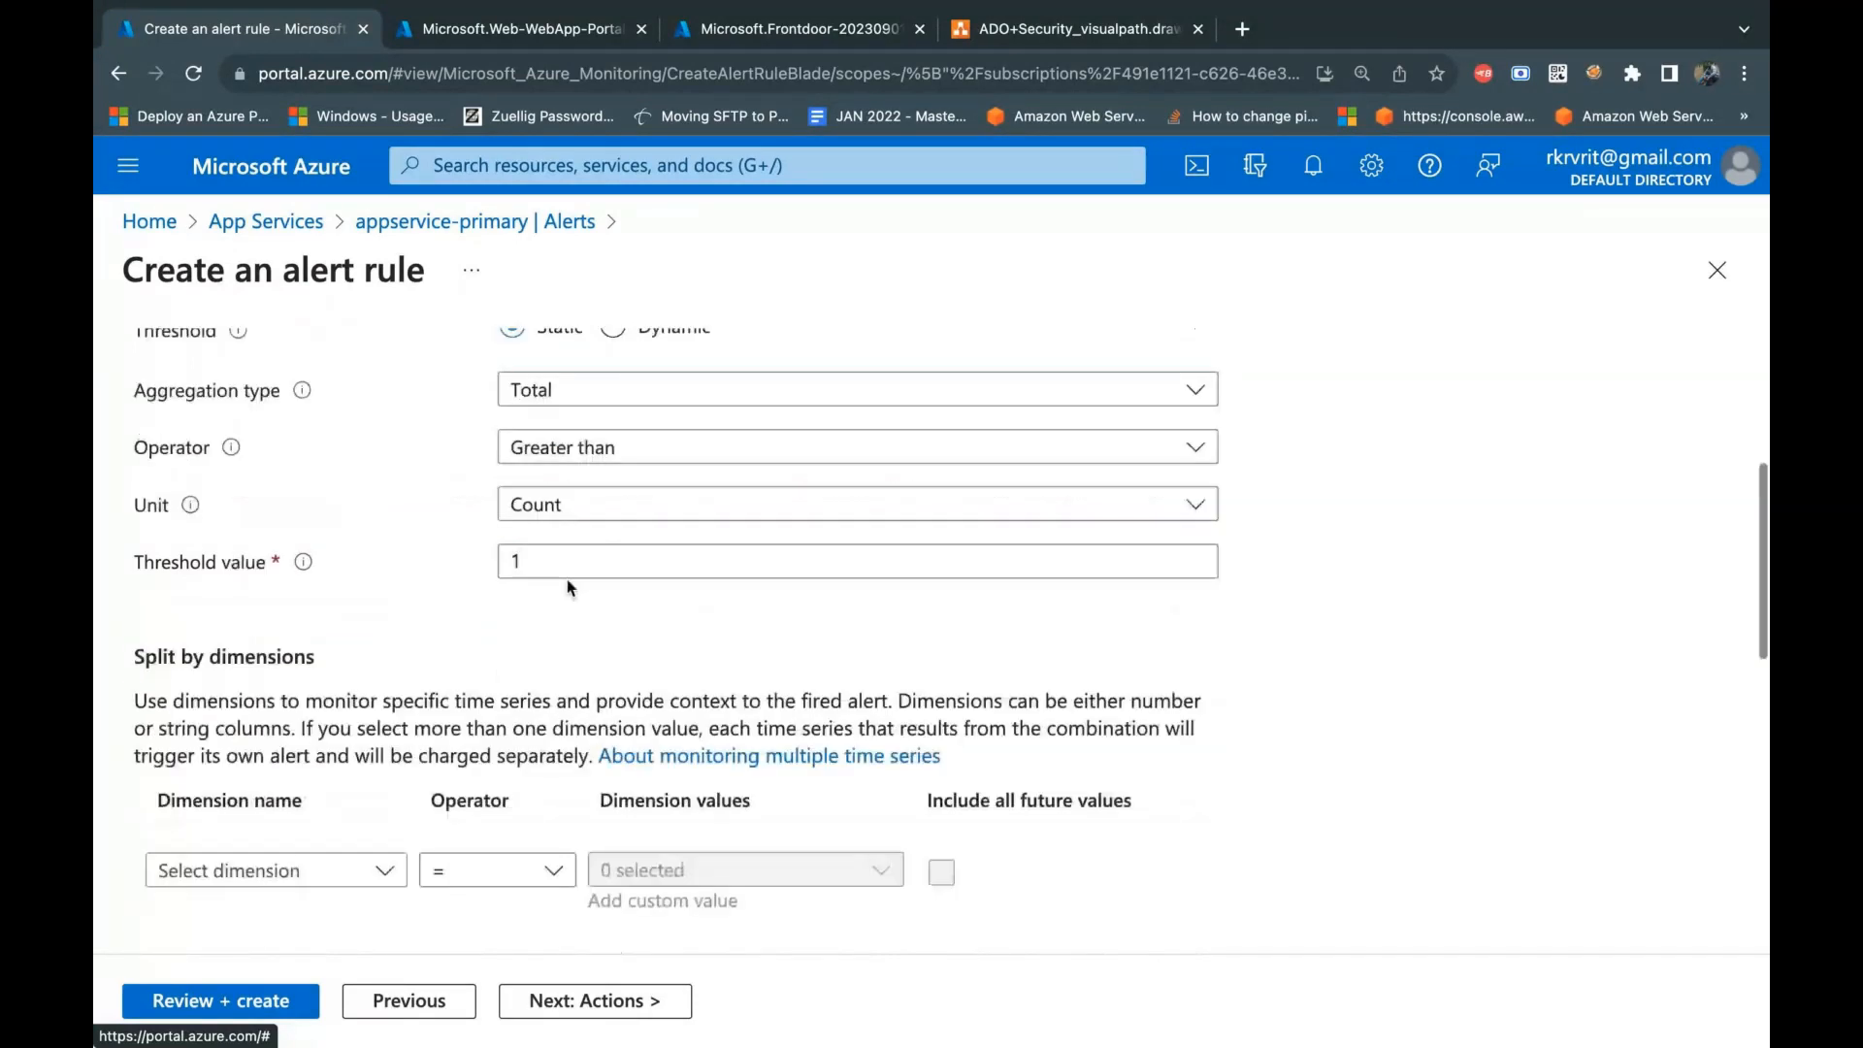
click(565, 553)
key(BackSpace)
text(5)
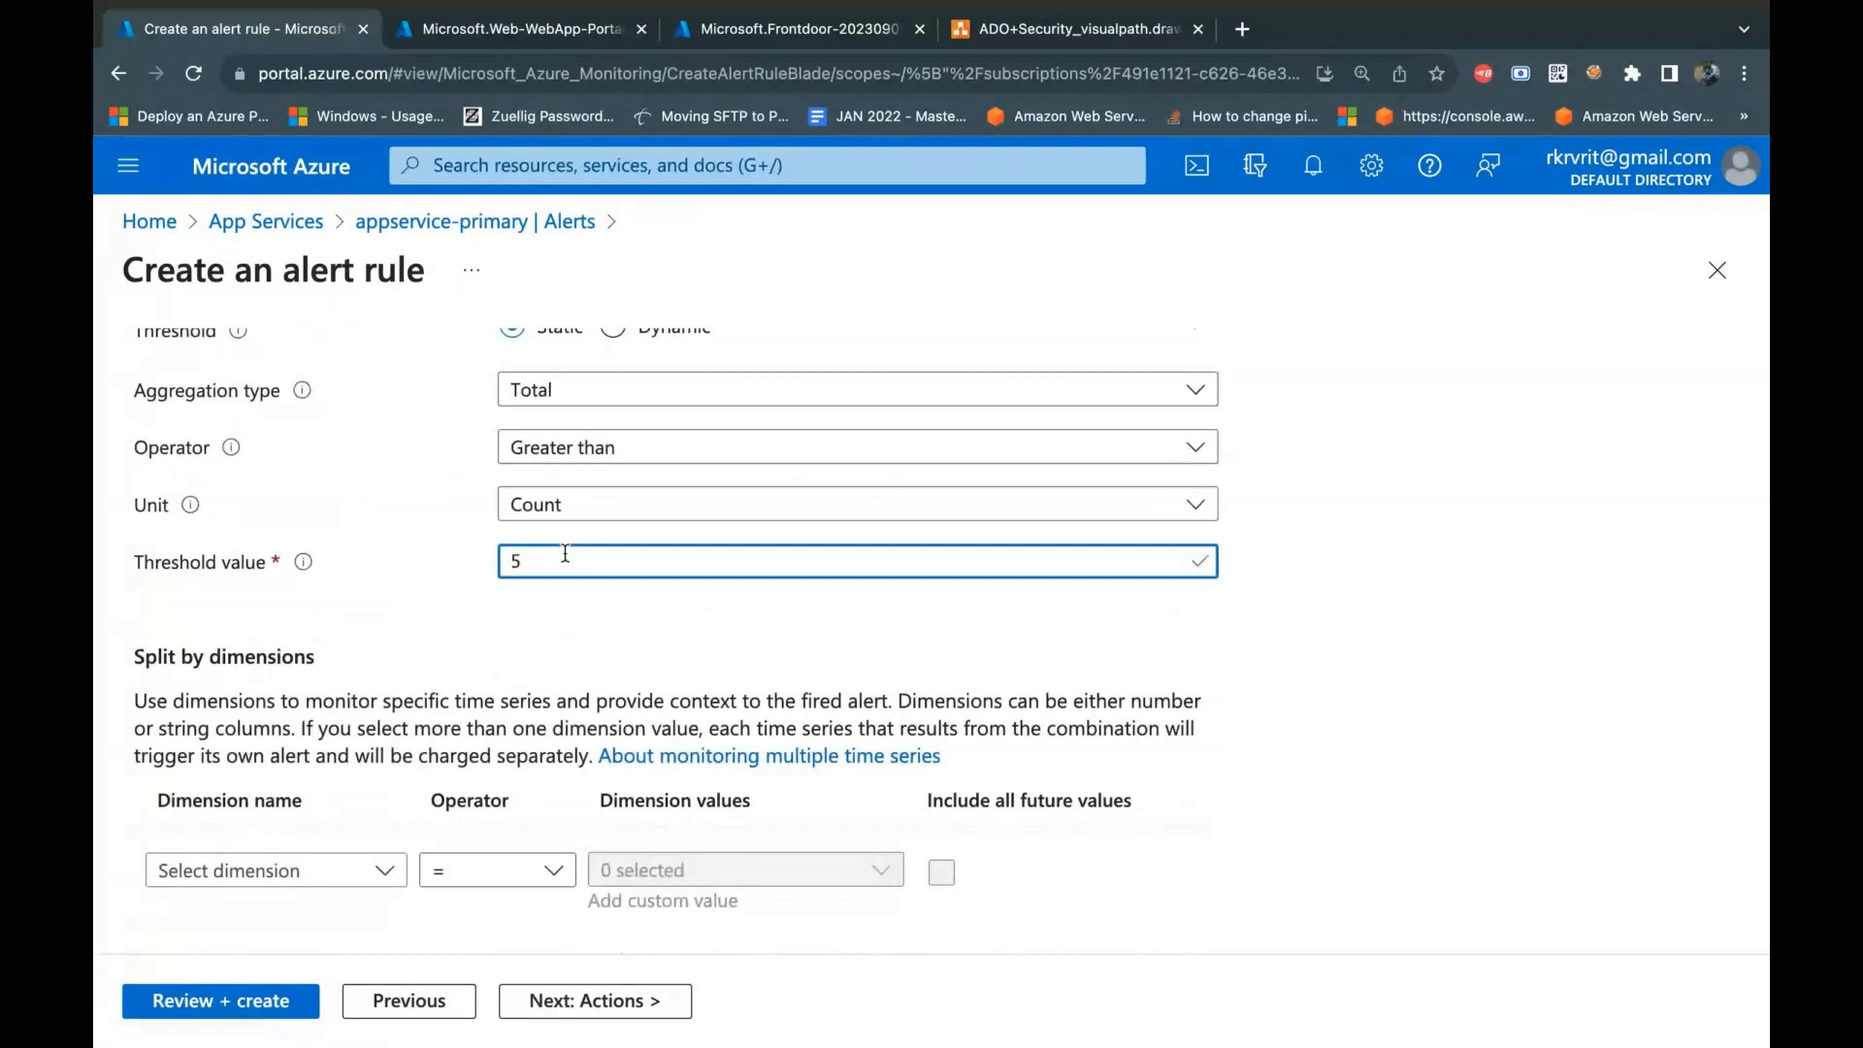
click(1320, 639)
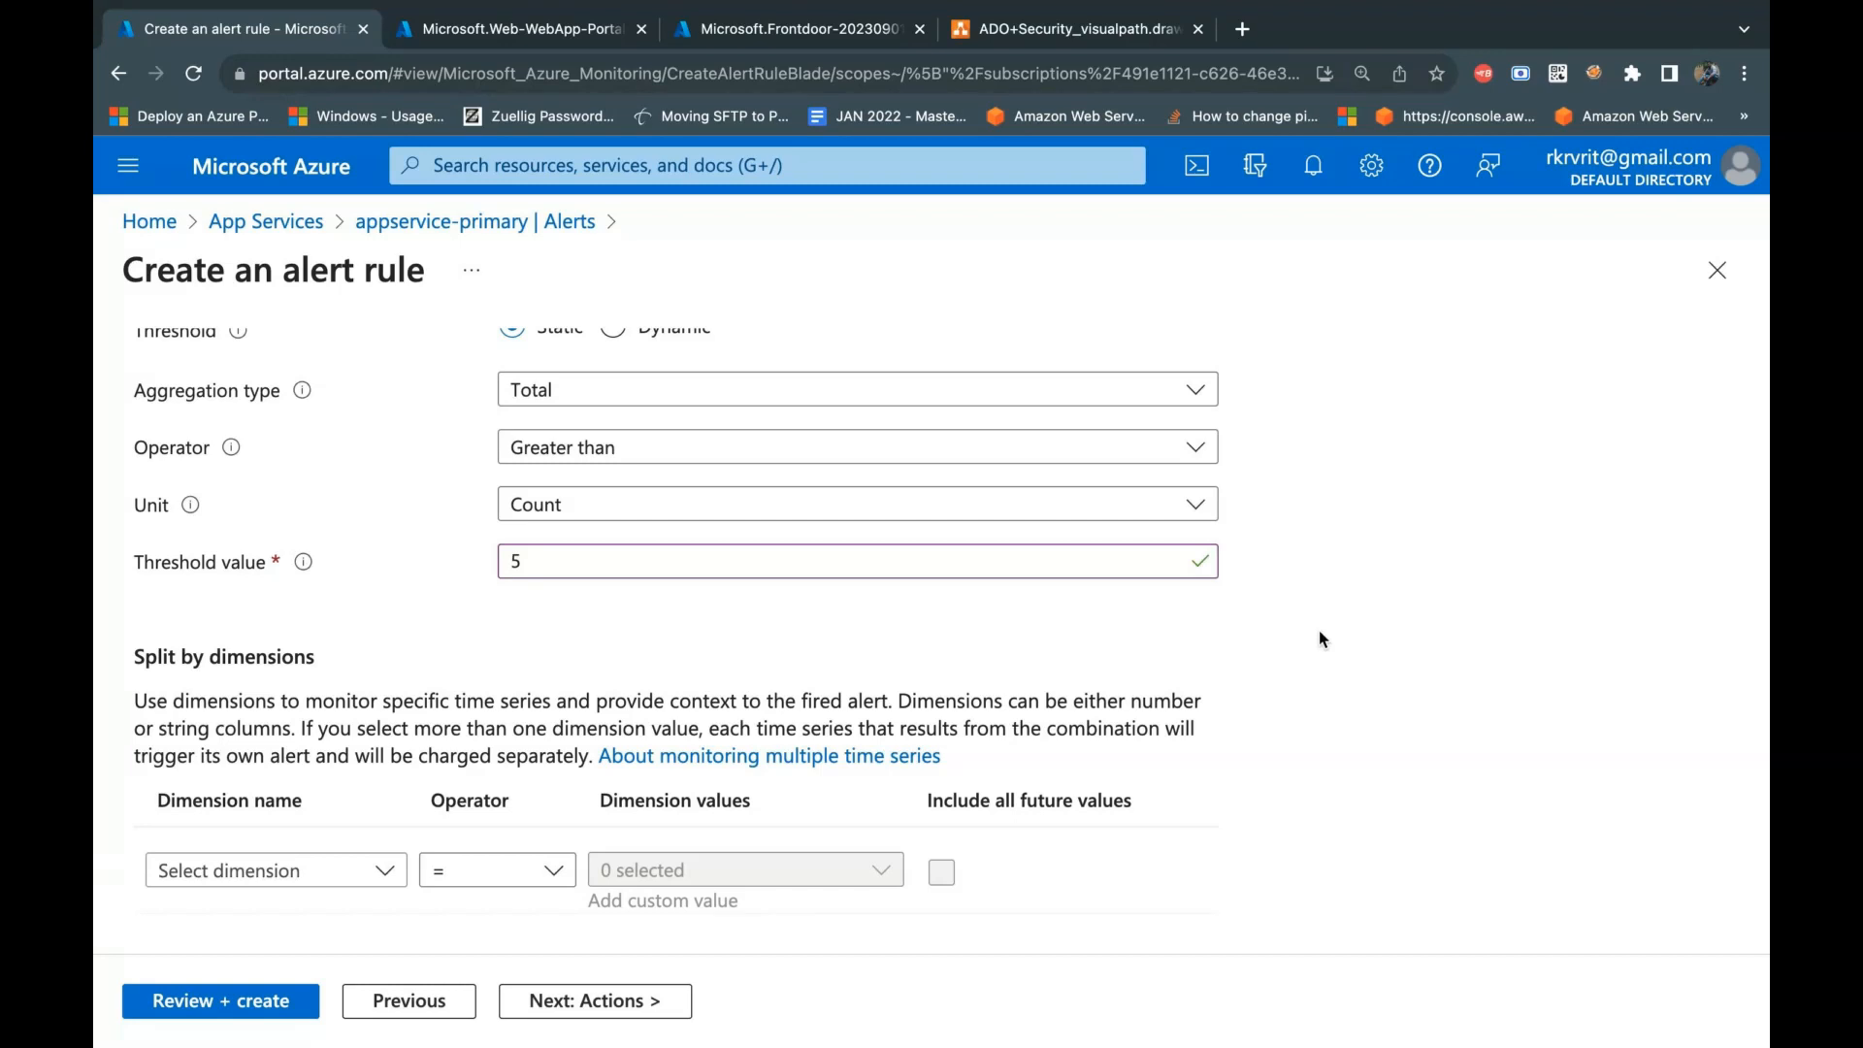
Step: Clear the condition's threshold value and set it to 1
click(543, 548)
key(BackSpace)
key(Tab)
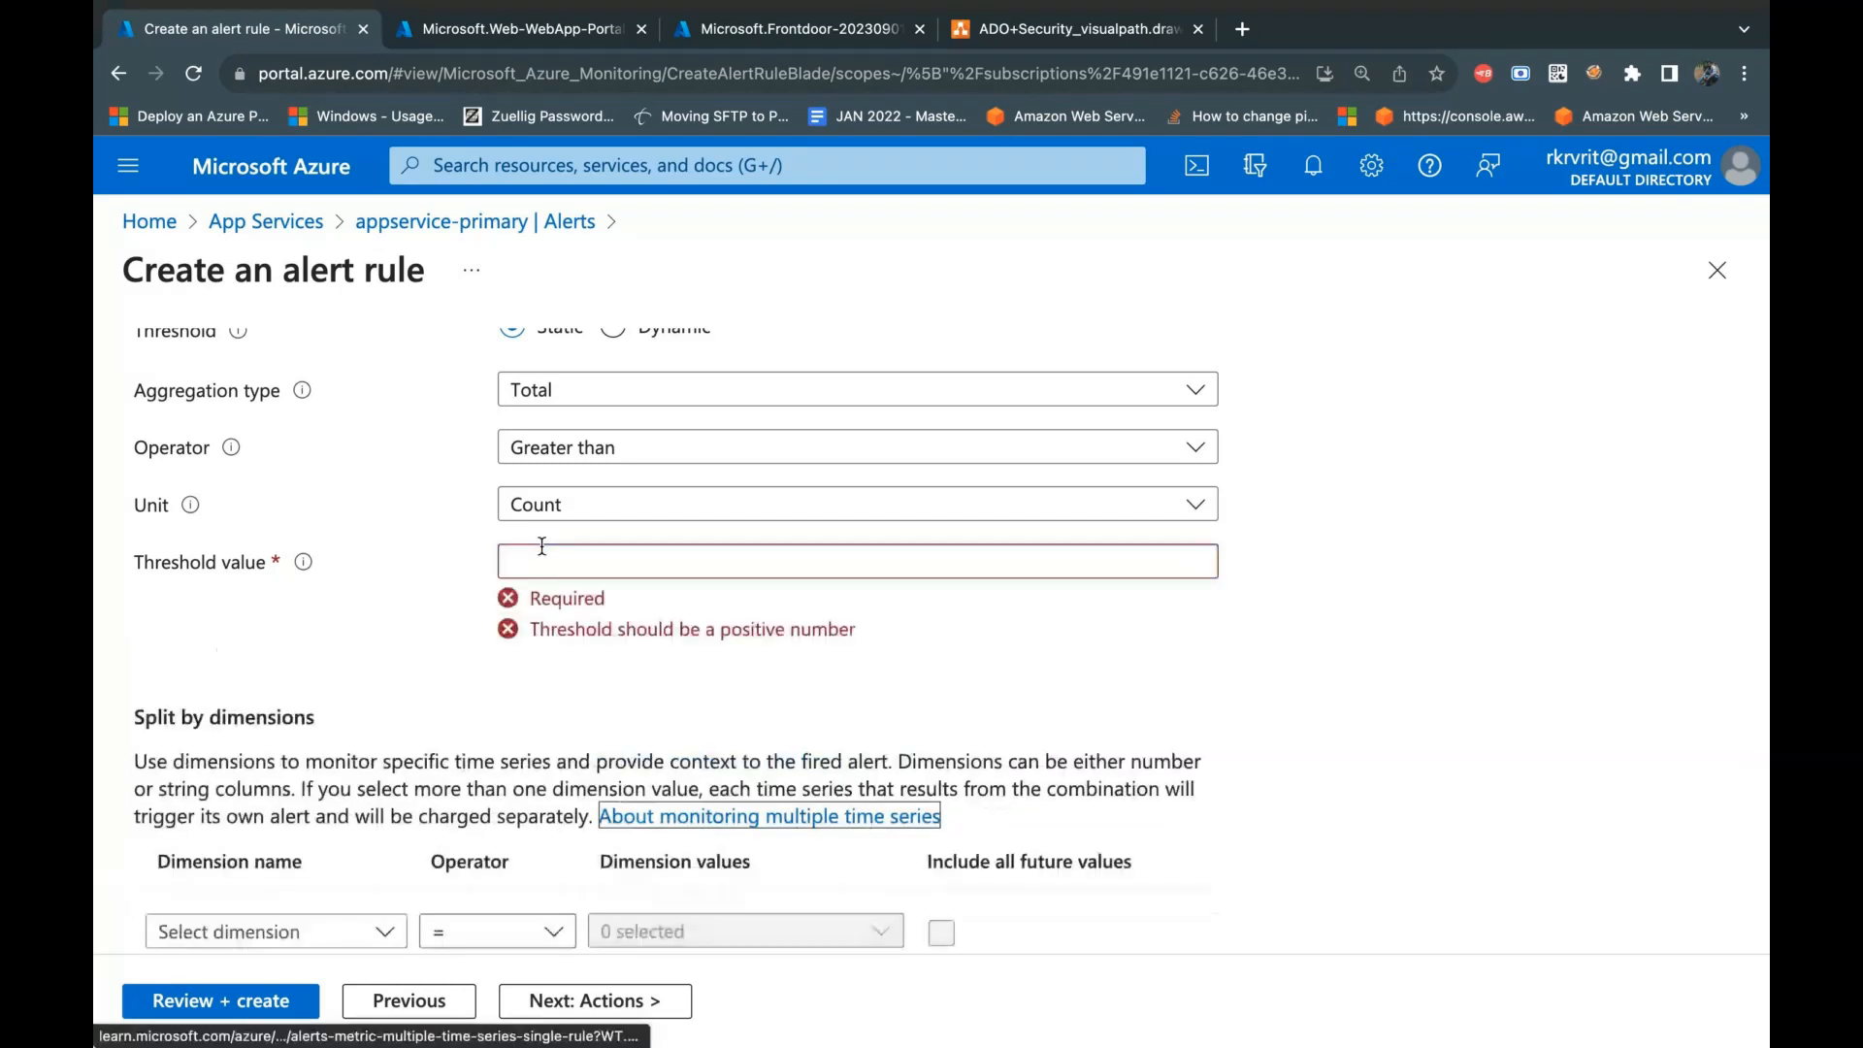
click(640, 577)
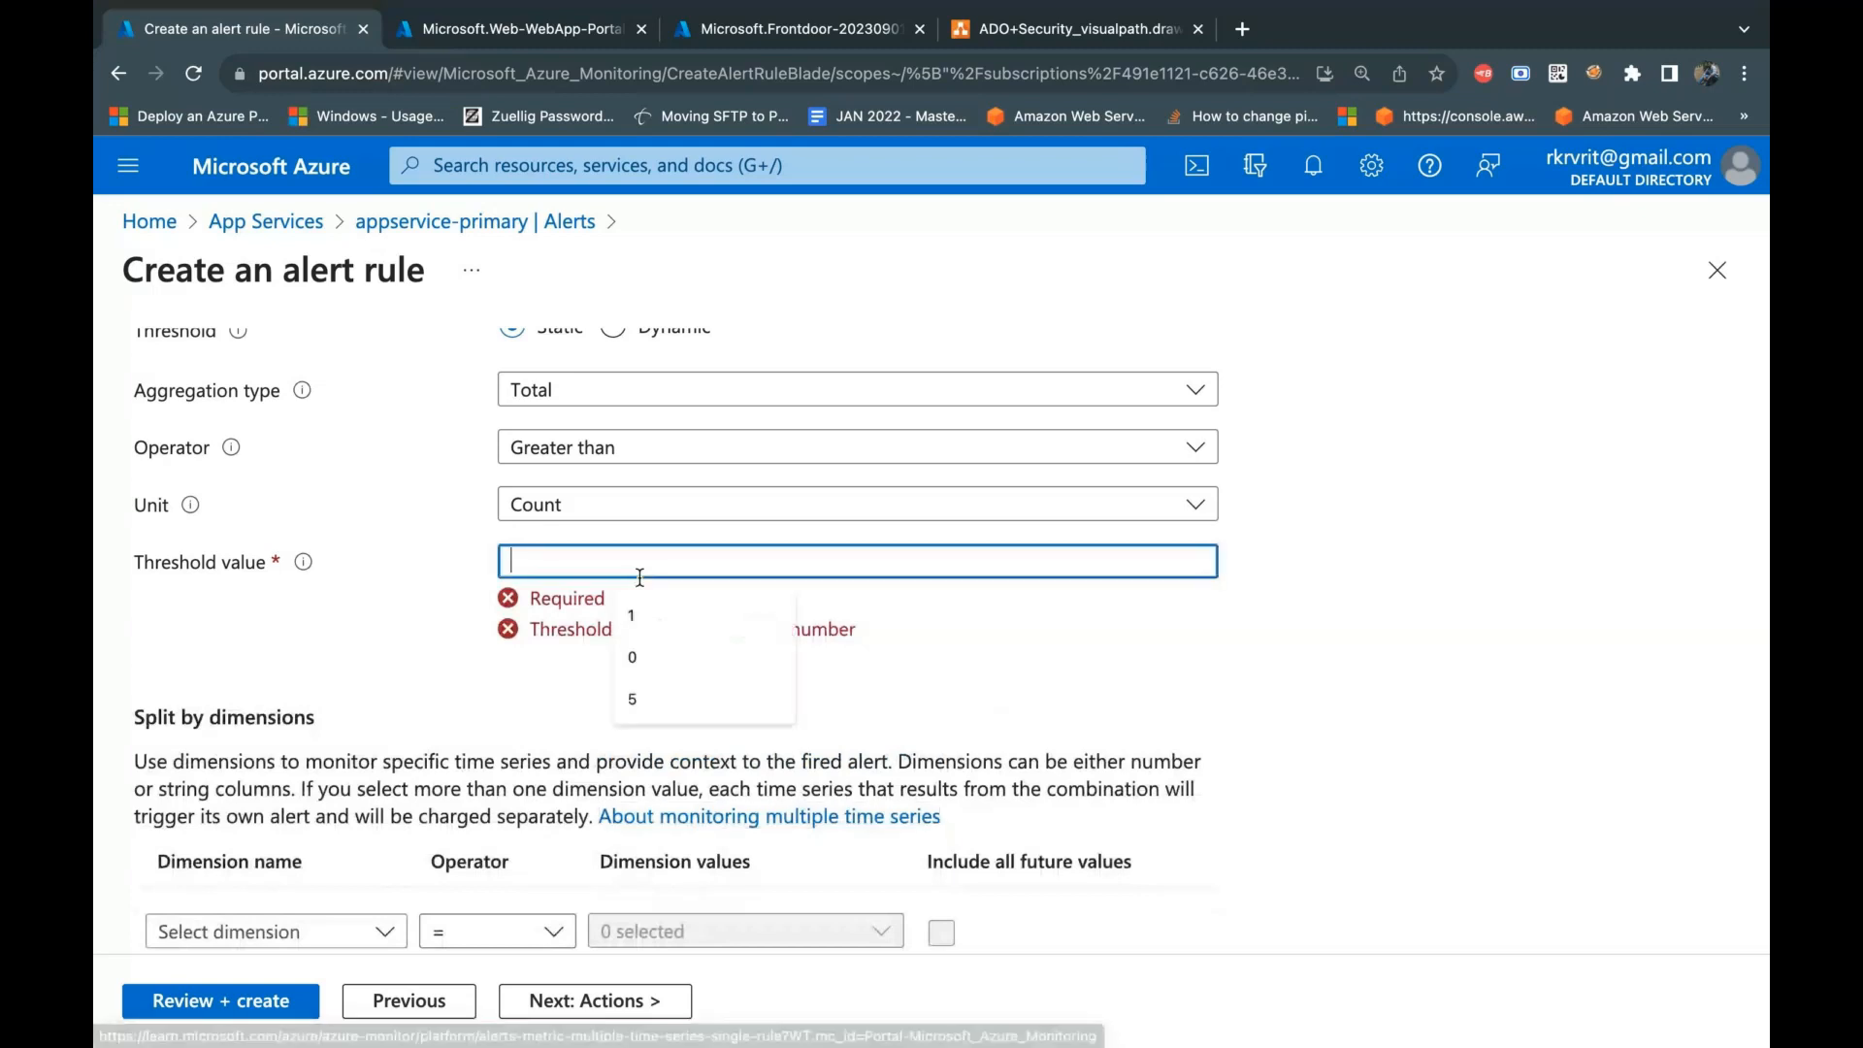
text(1)
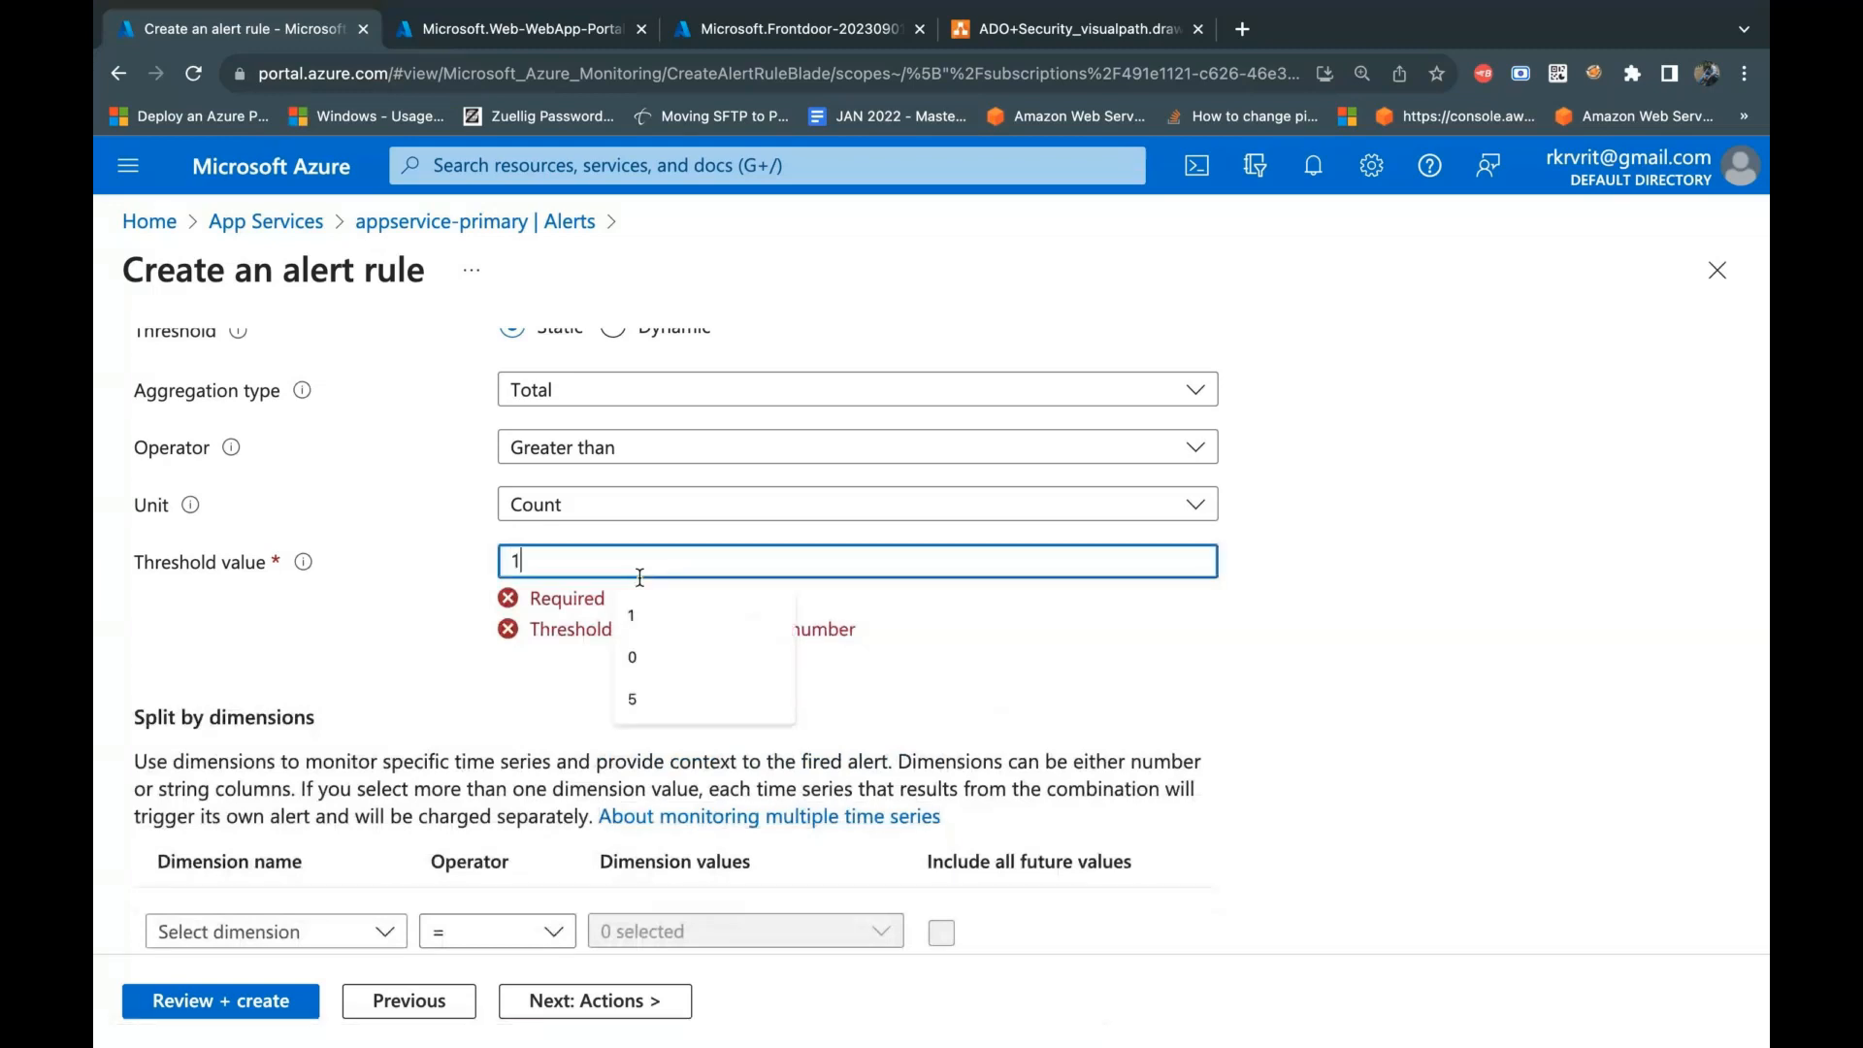
click(1329, 670)
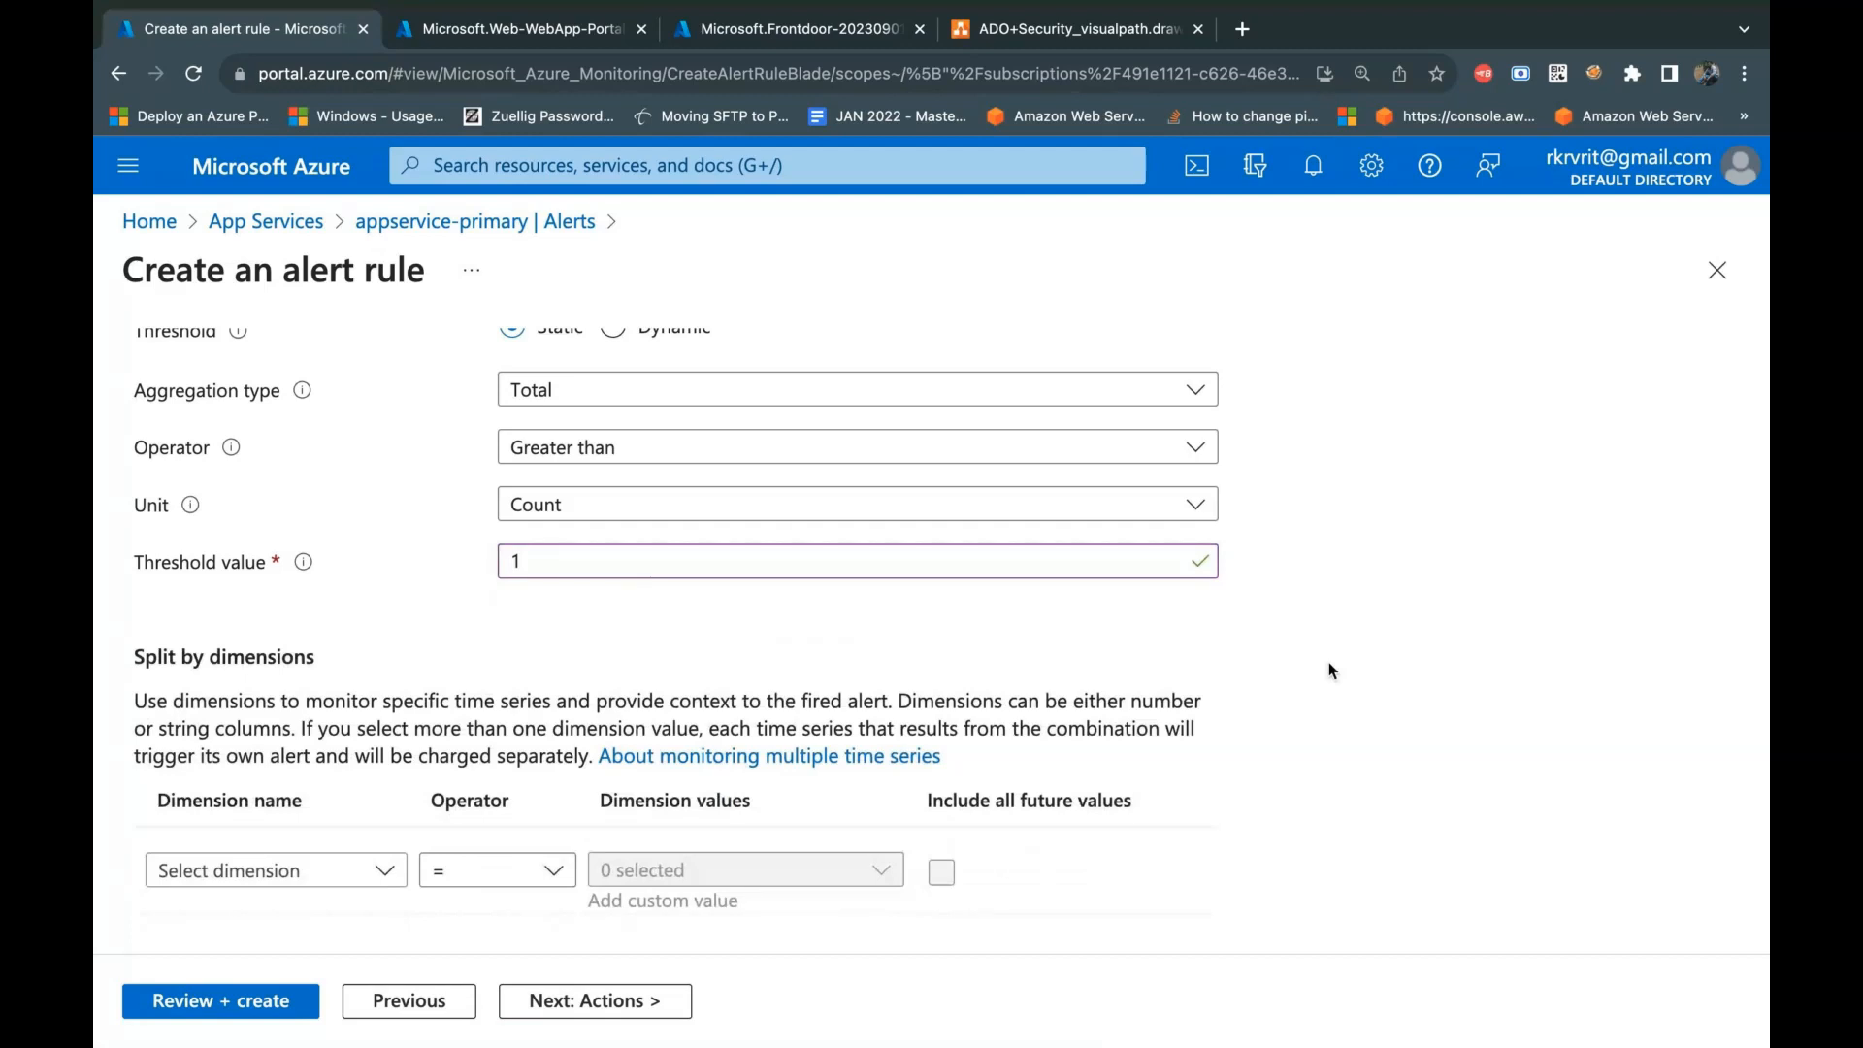
Step: Check the dimension names available for splitting, and set the condition's lookback period to 1 minute
scroll(324, 563, down, 2)
click(367, 684)
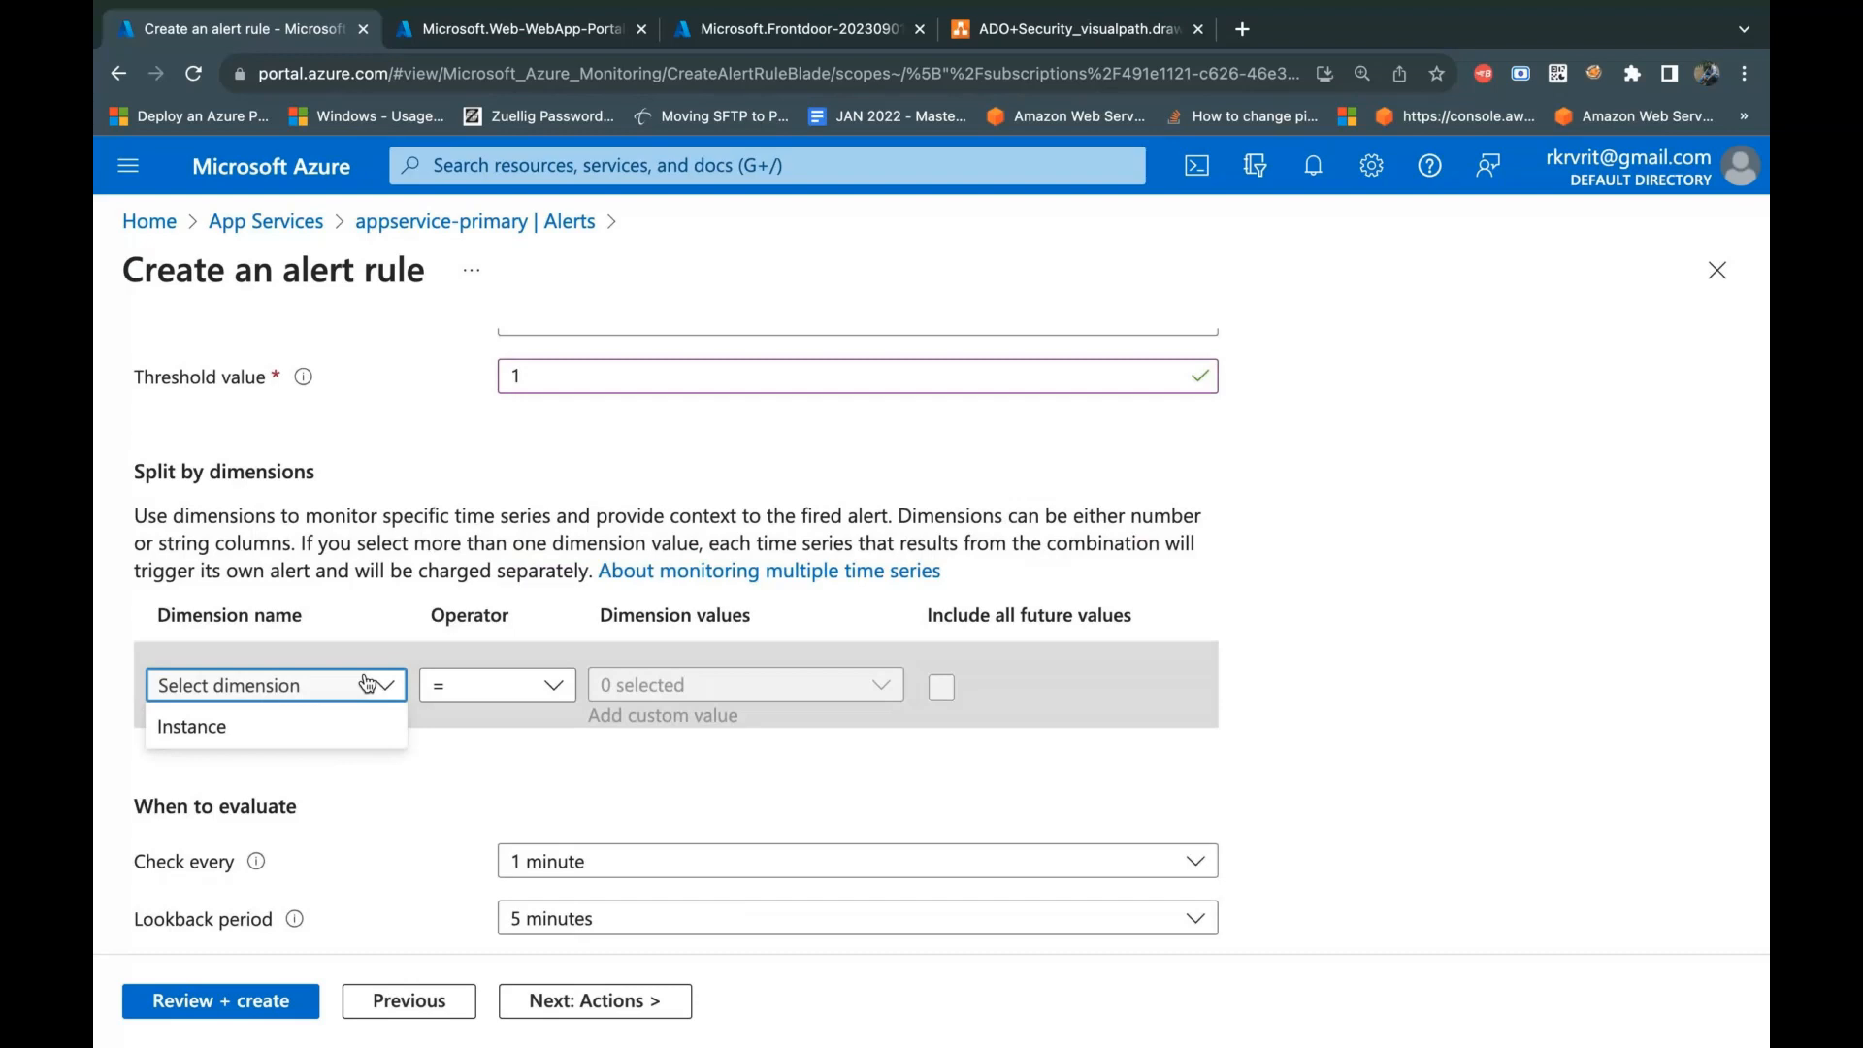
click(514, 480)
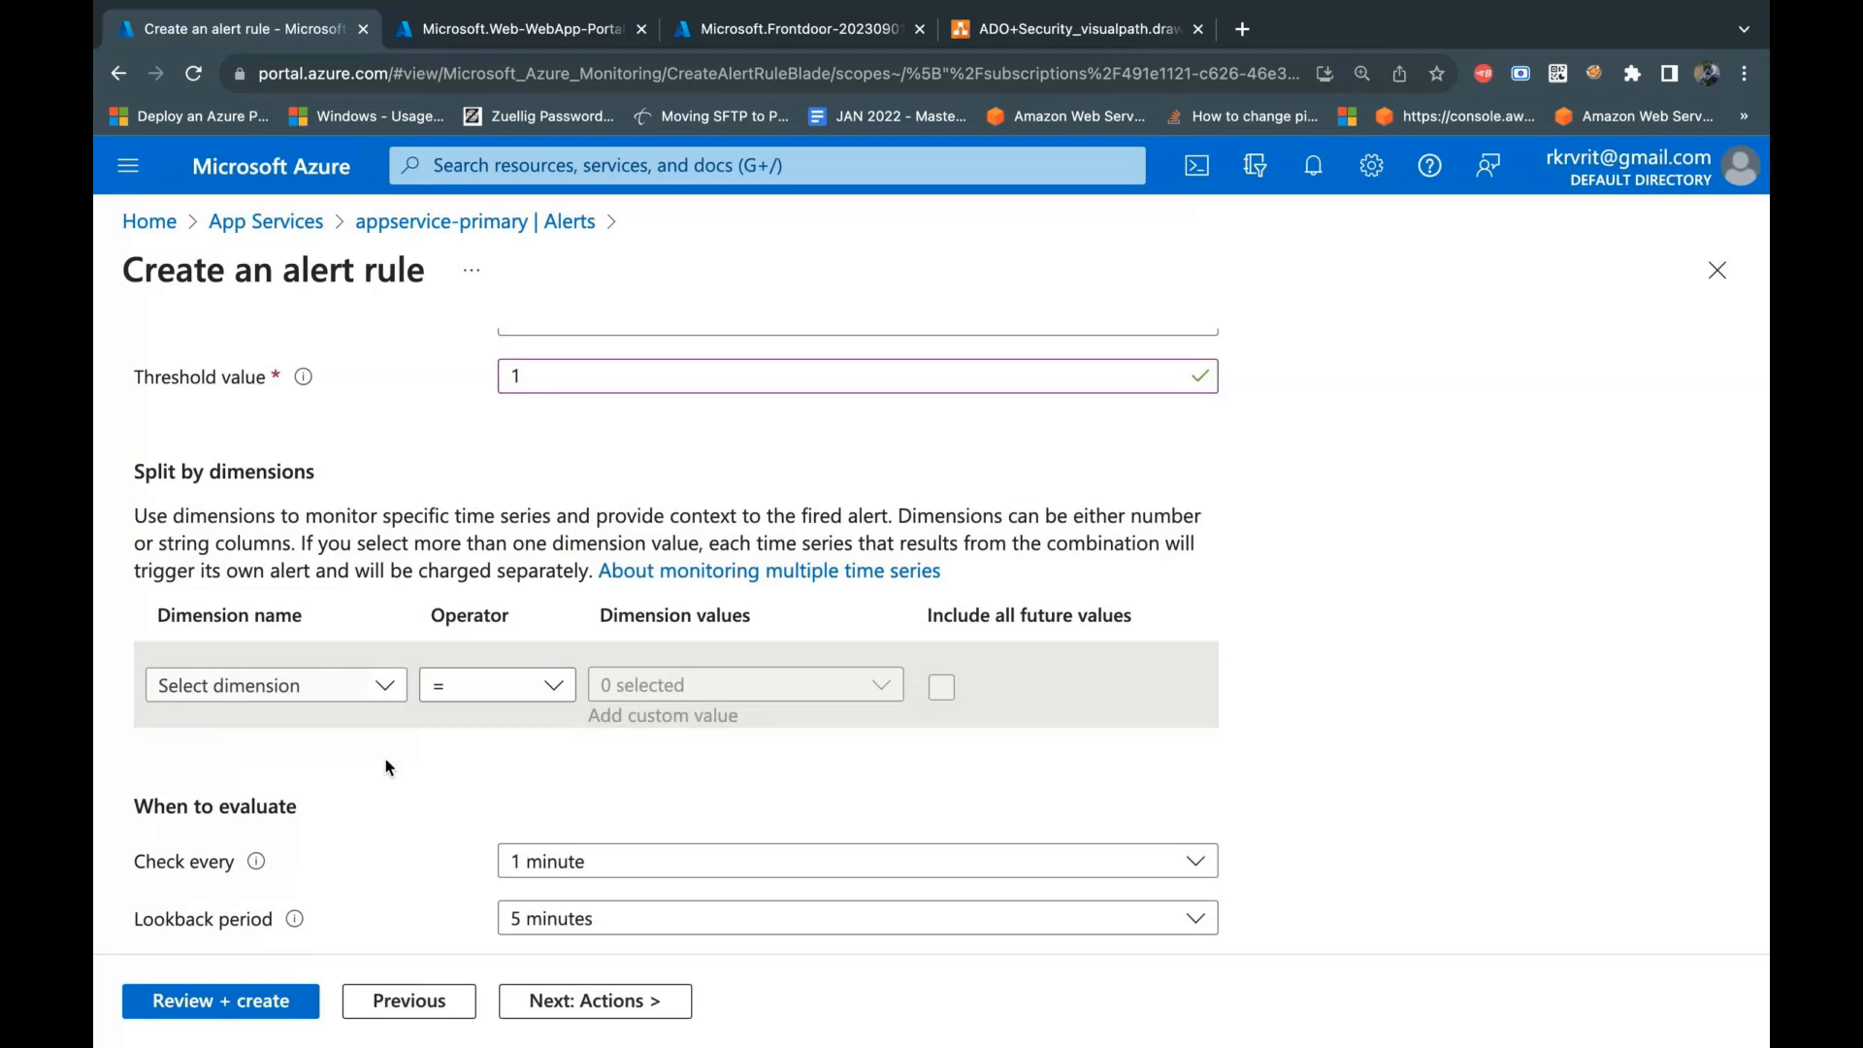
scroll(417, 757, down, 2)
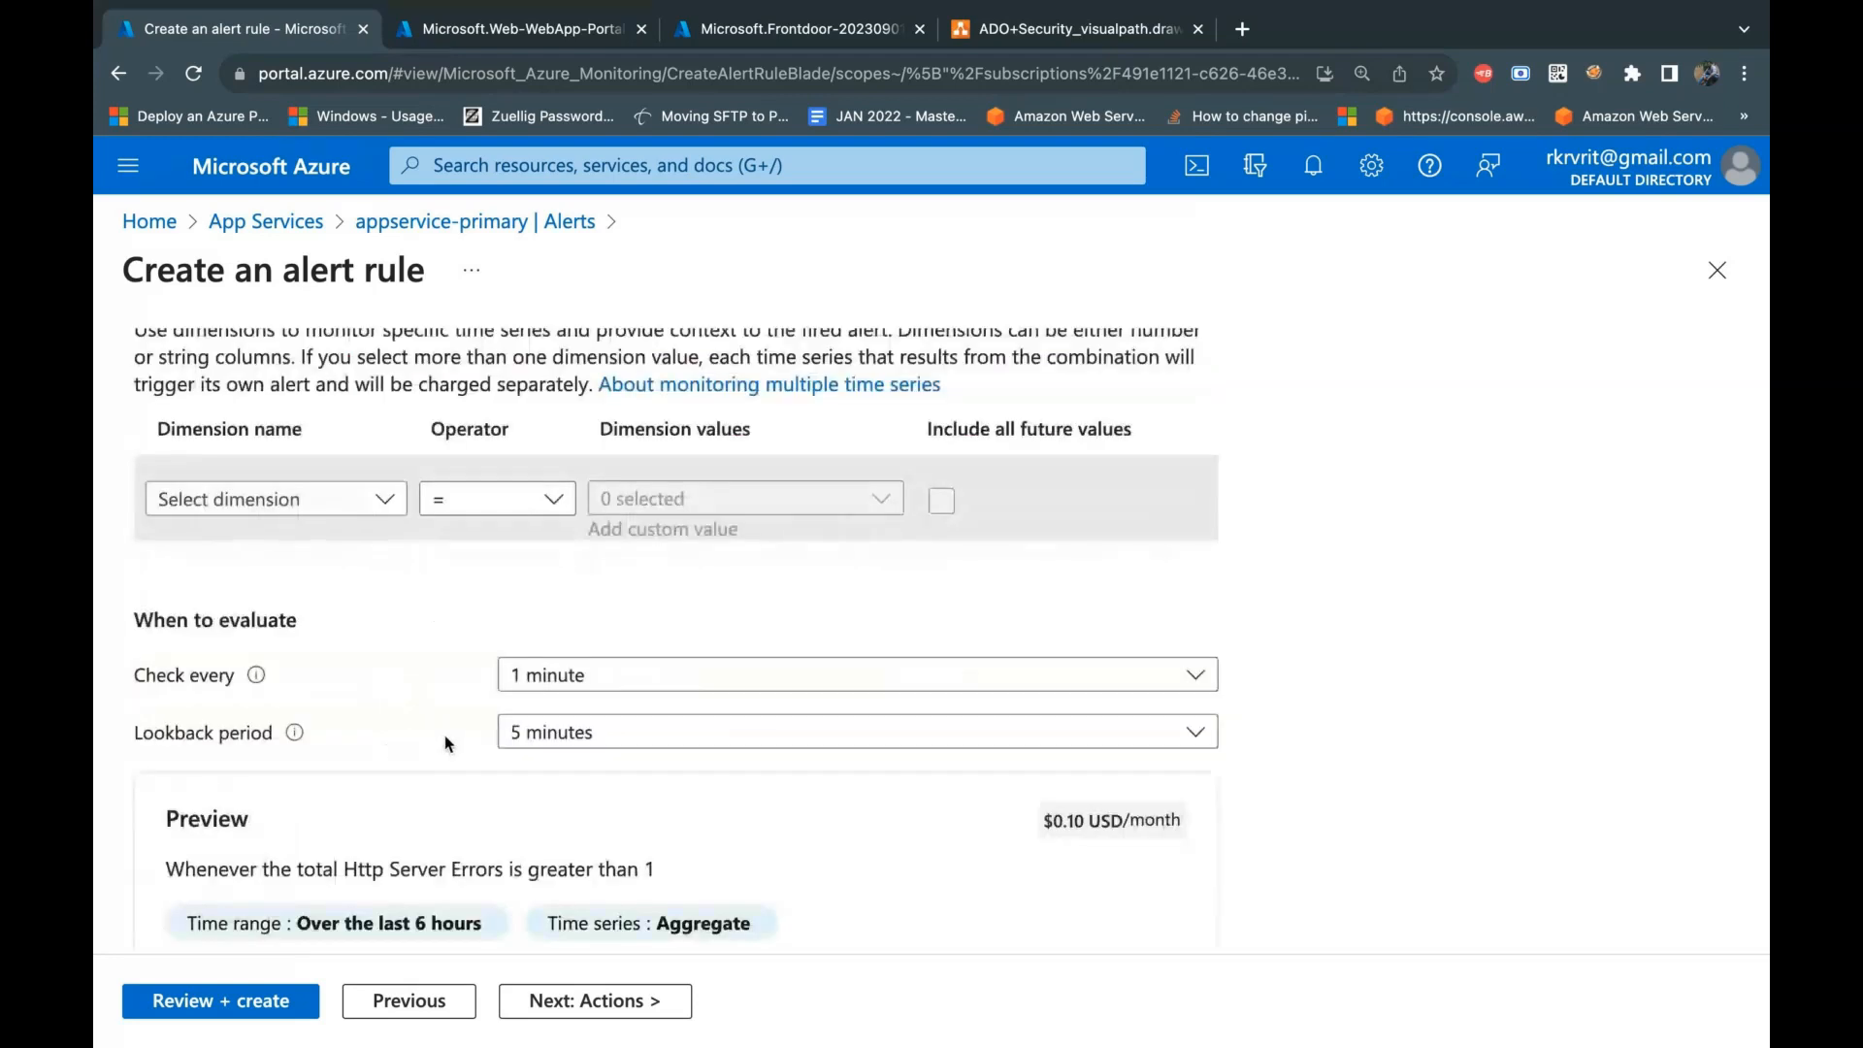
scroll(445, 740, up, 5)
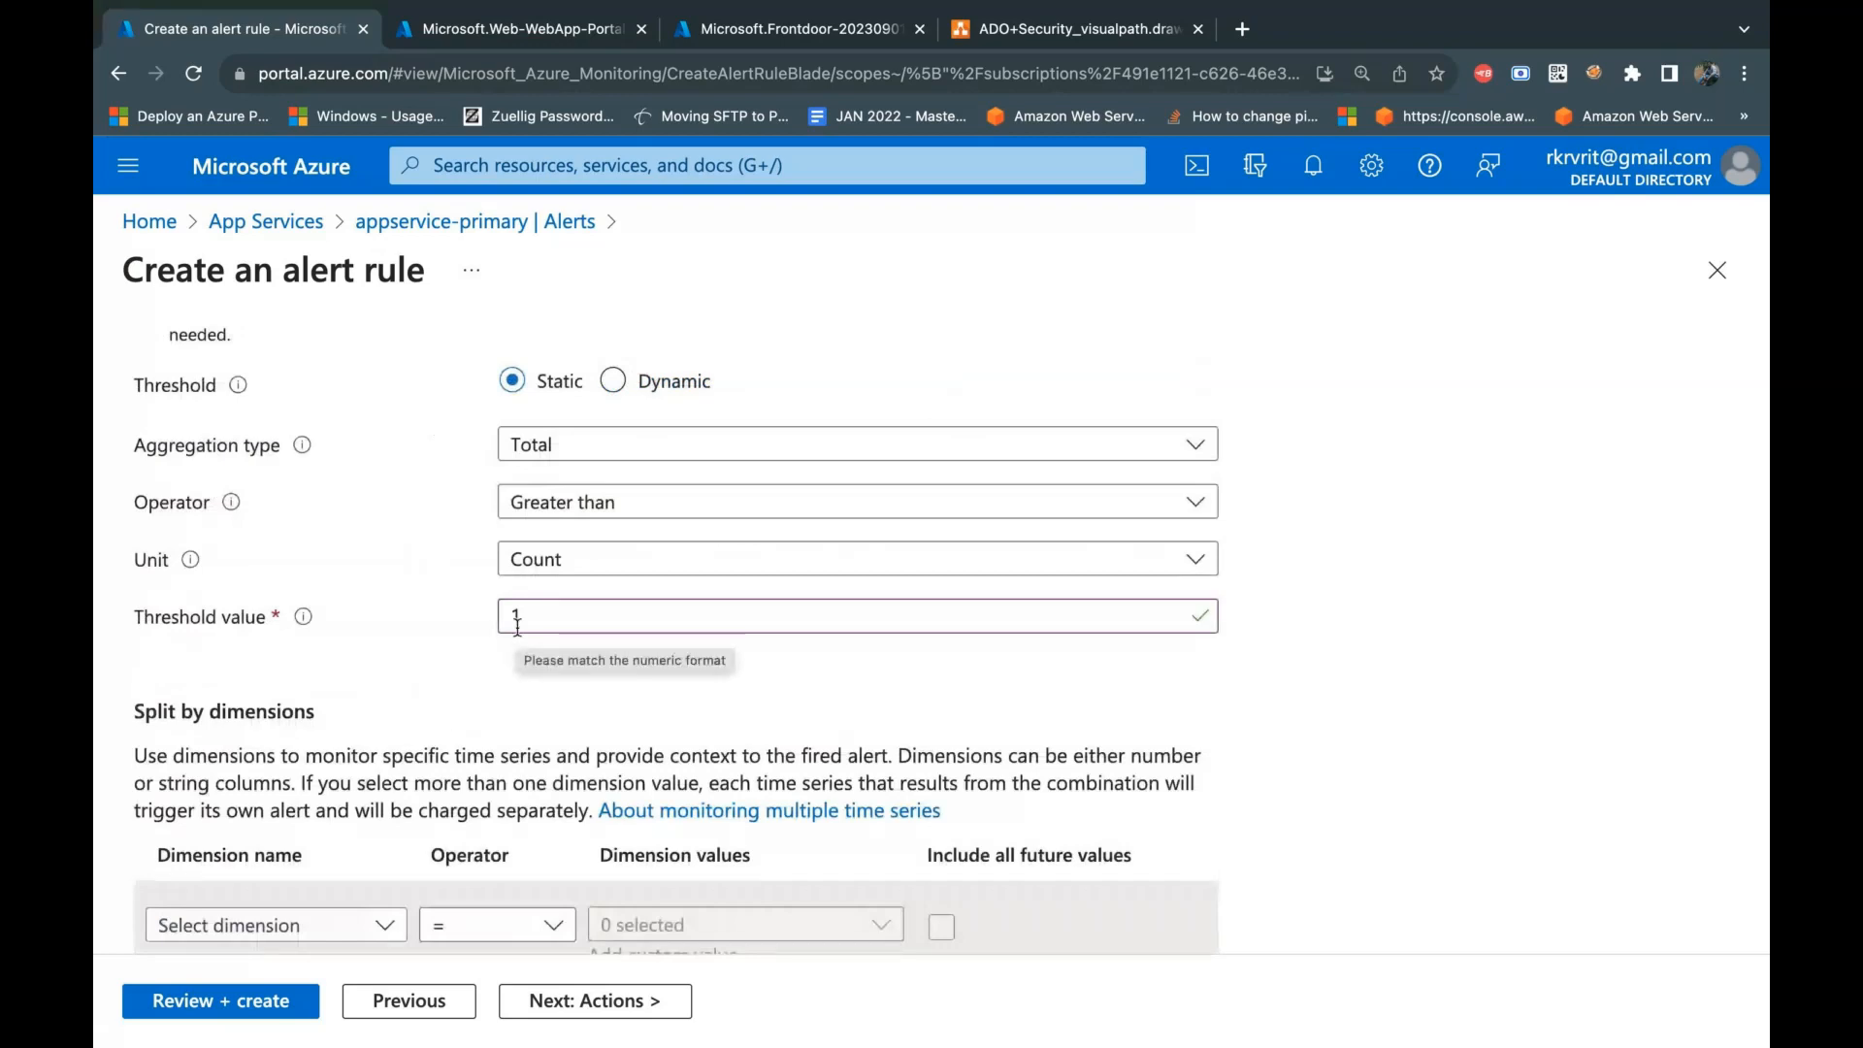
scroll(517, 626, down, 3)
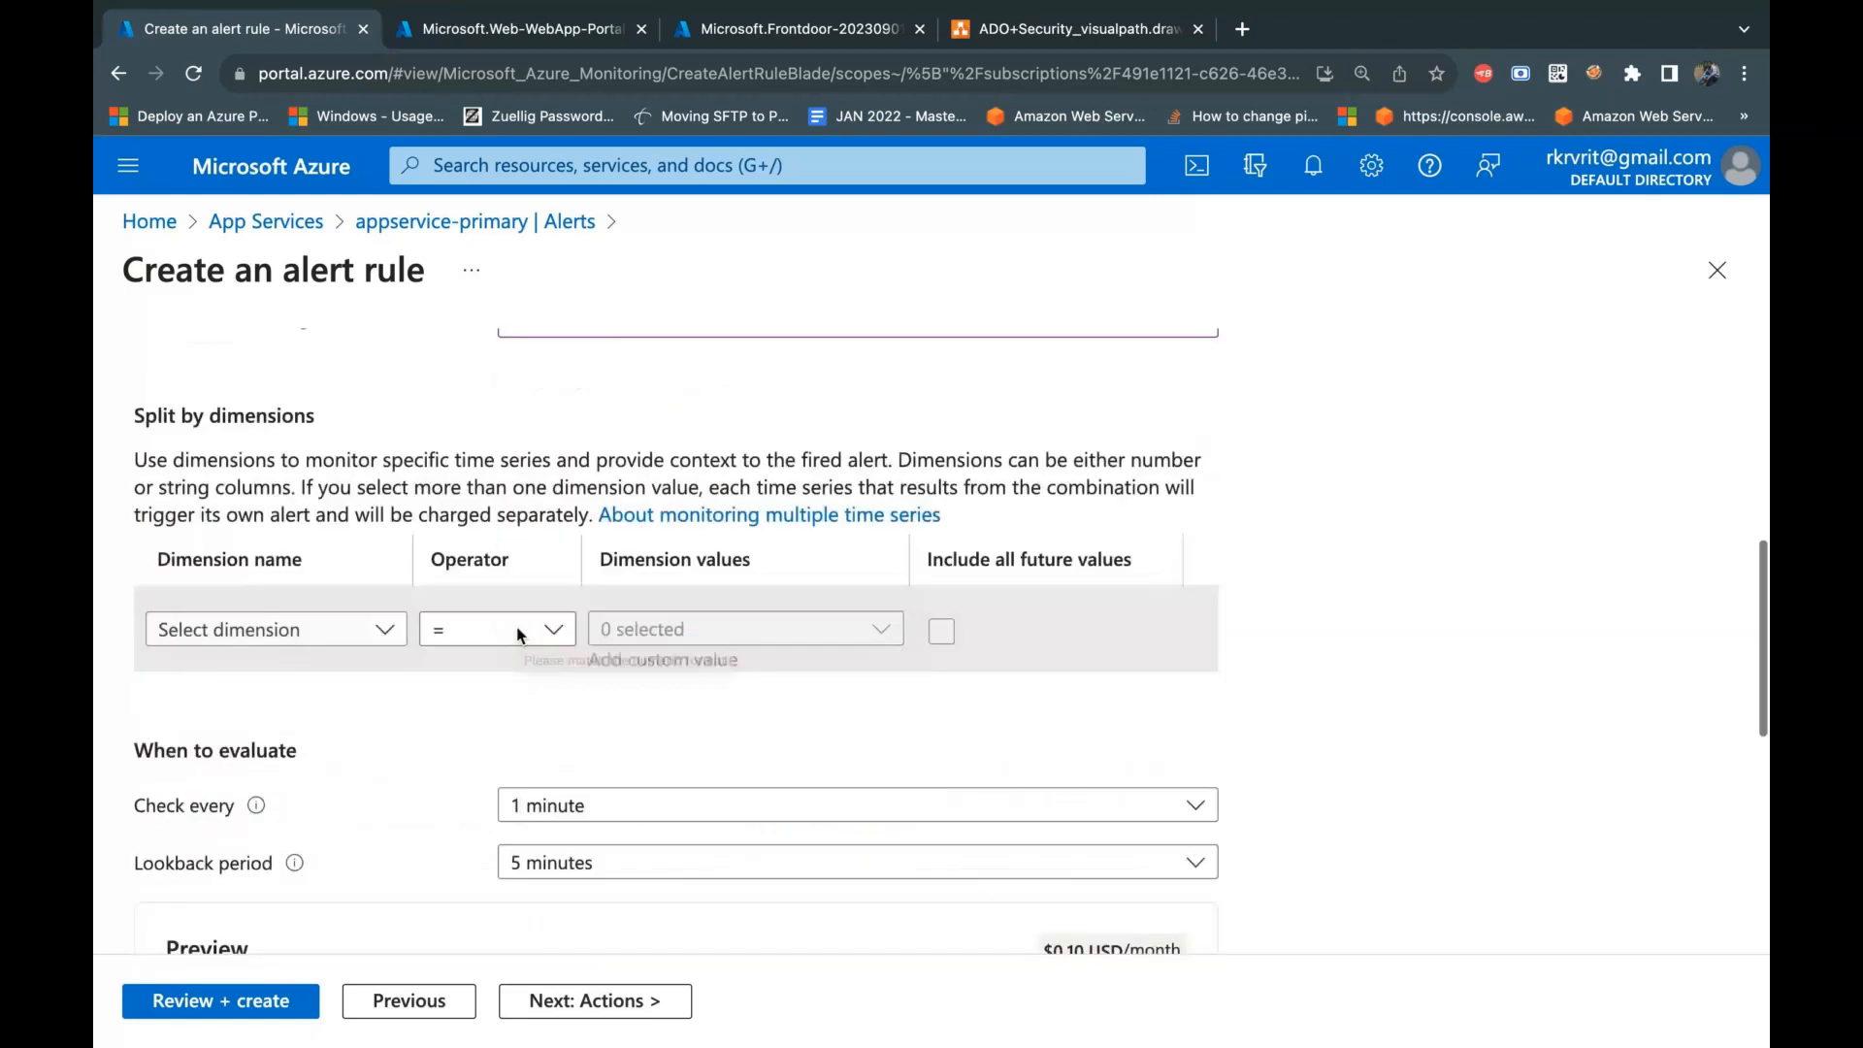
scroll(522, 636, down, 1)
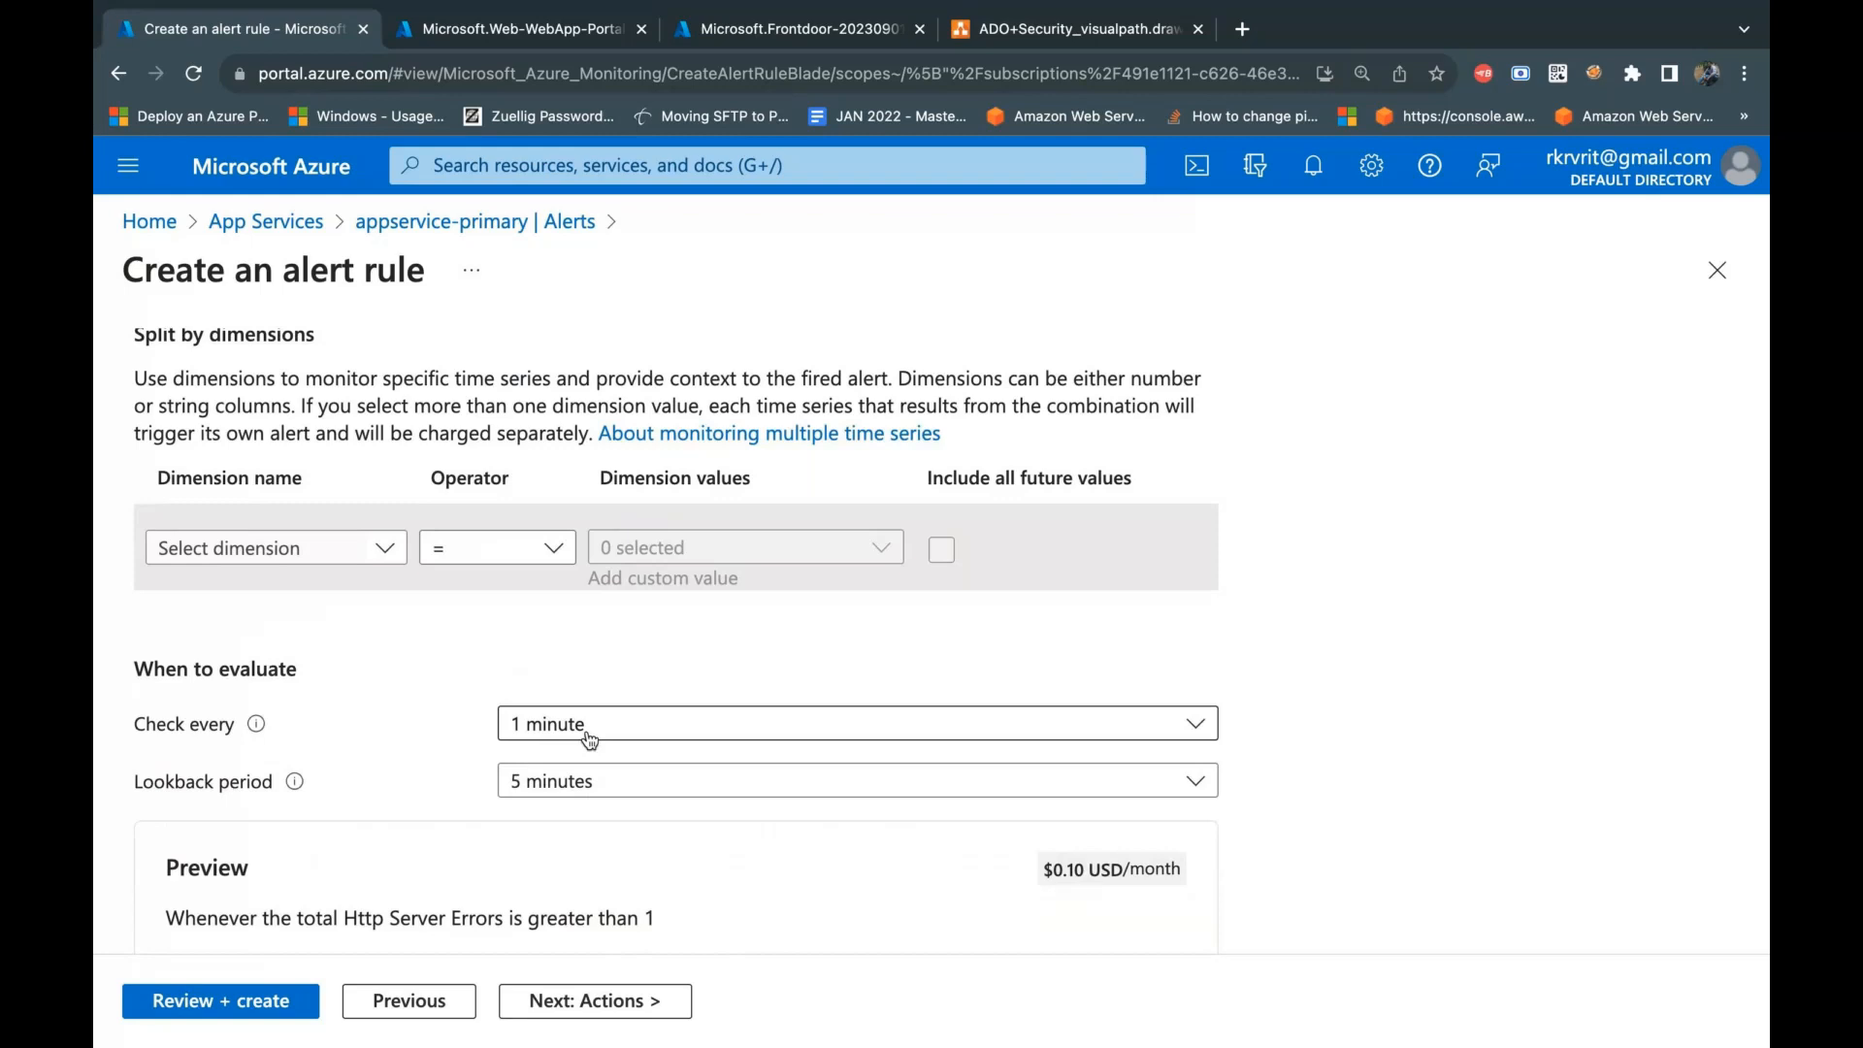
click(589, 788)
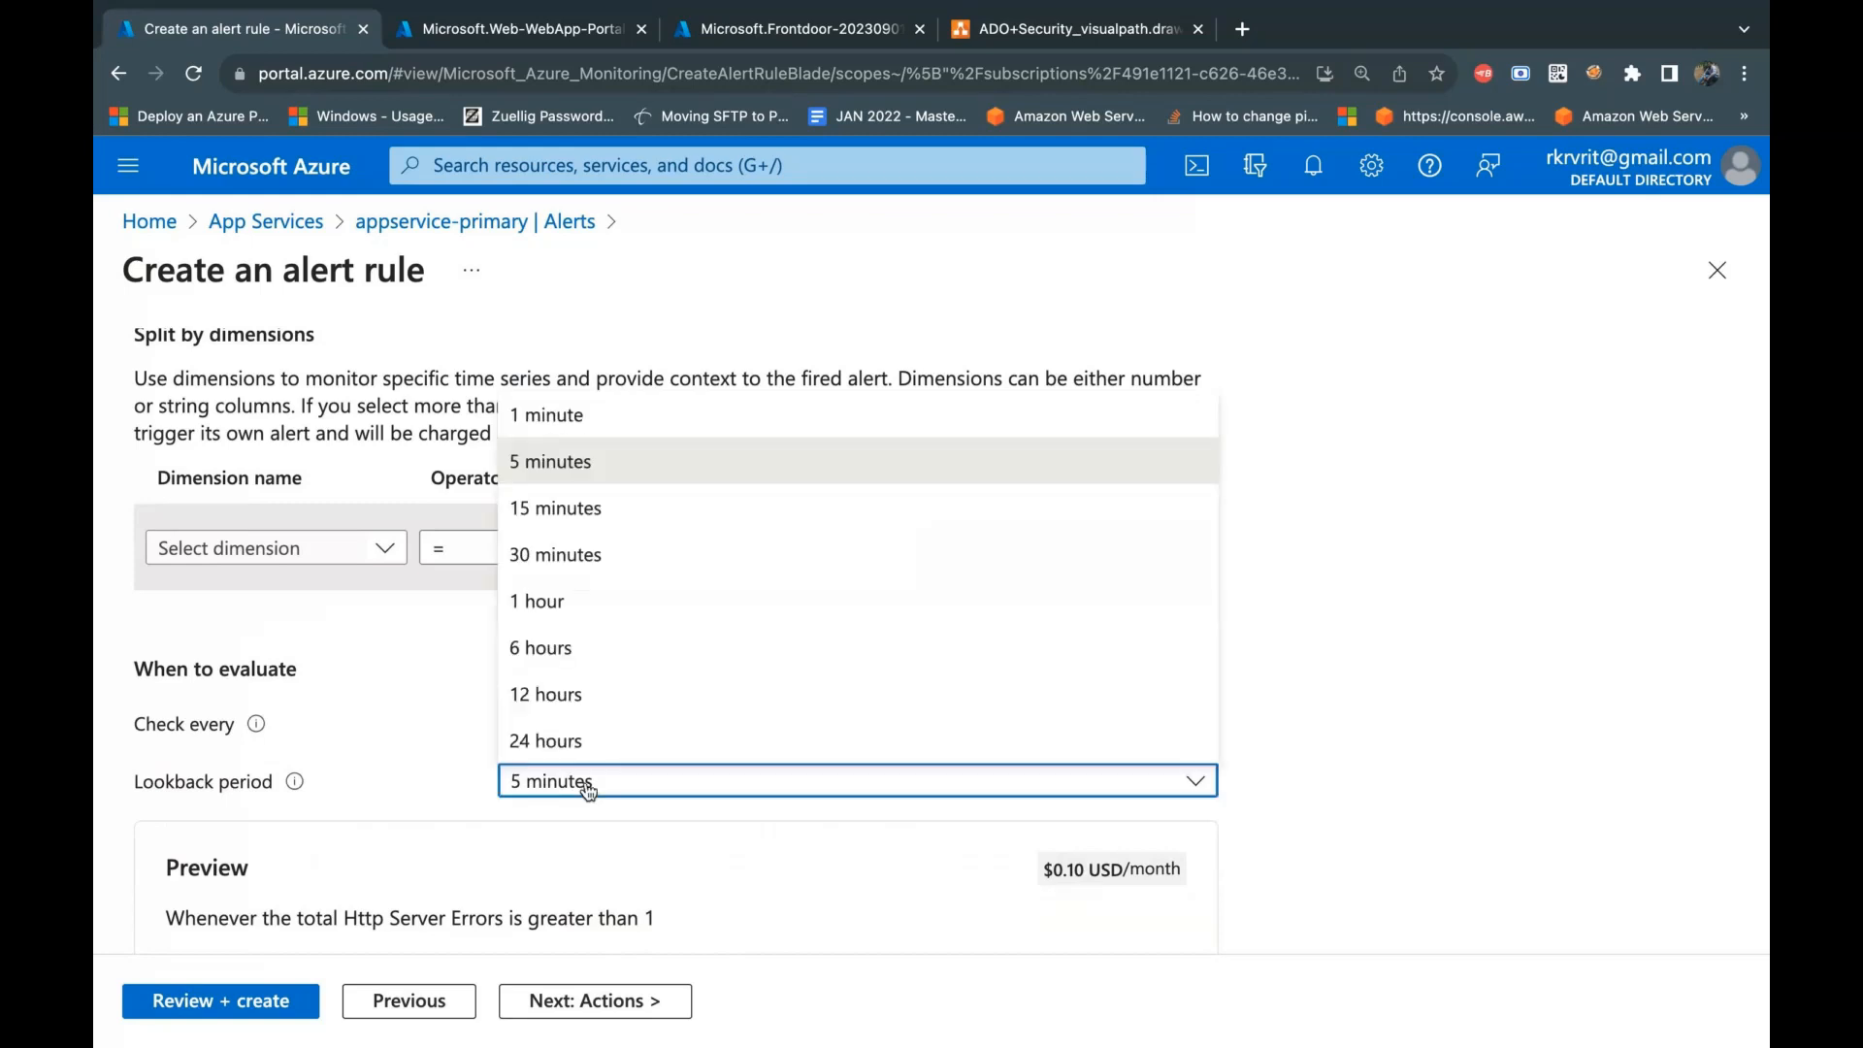
click(626, 430)
click(474, 826)
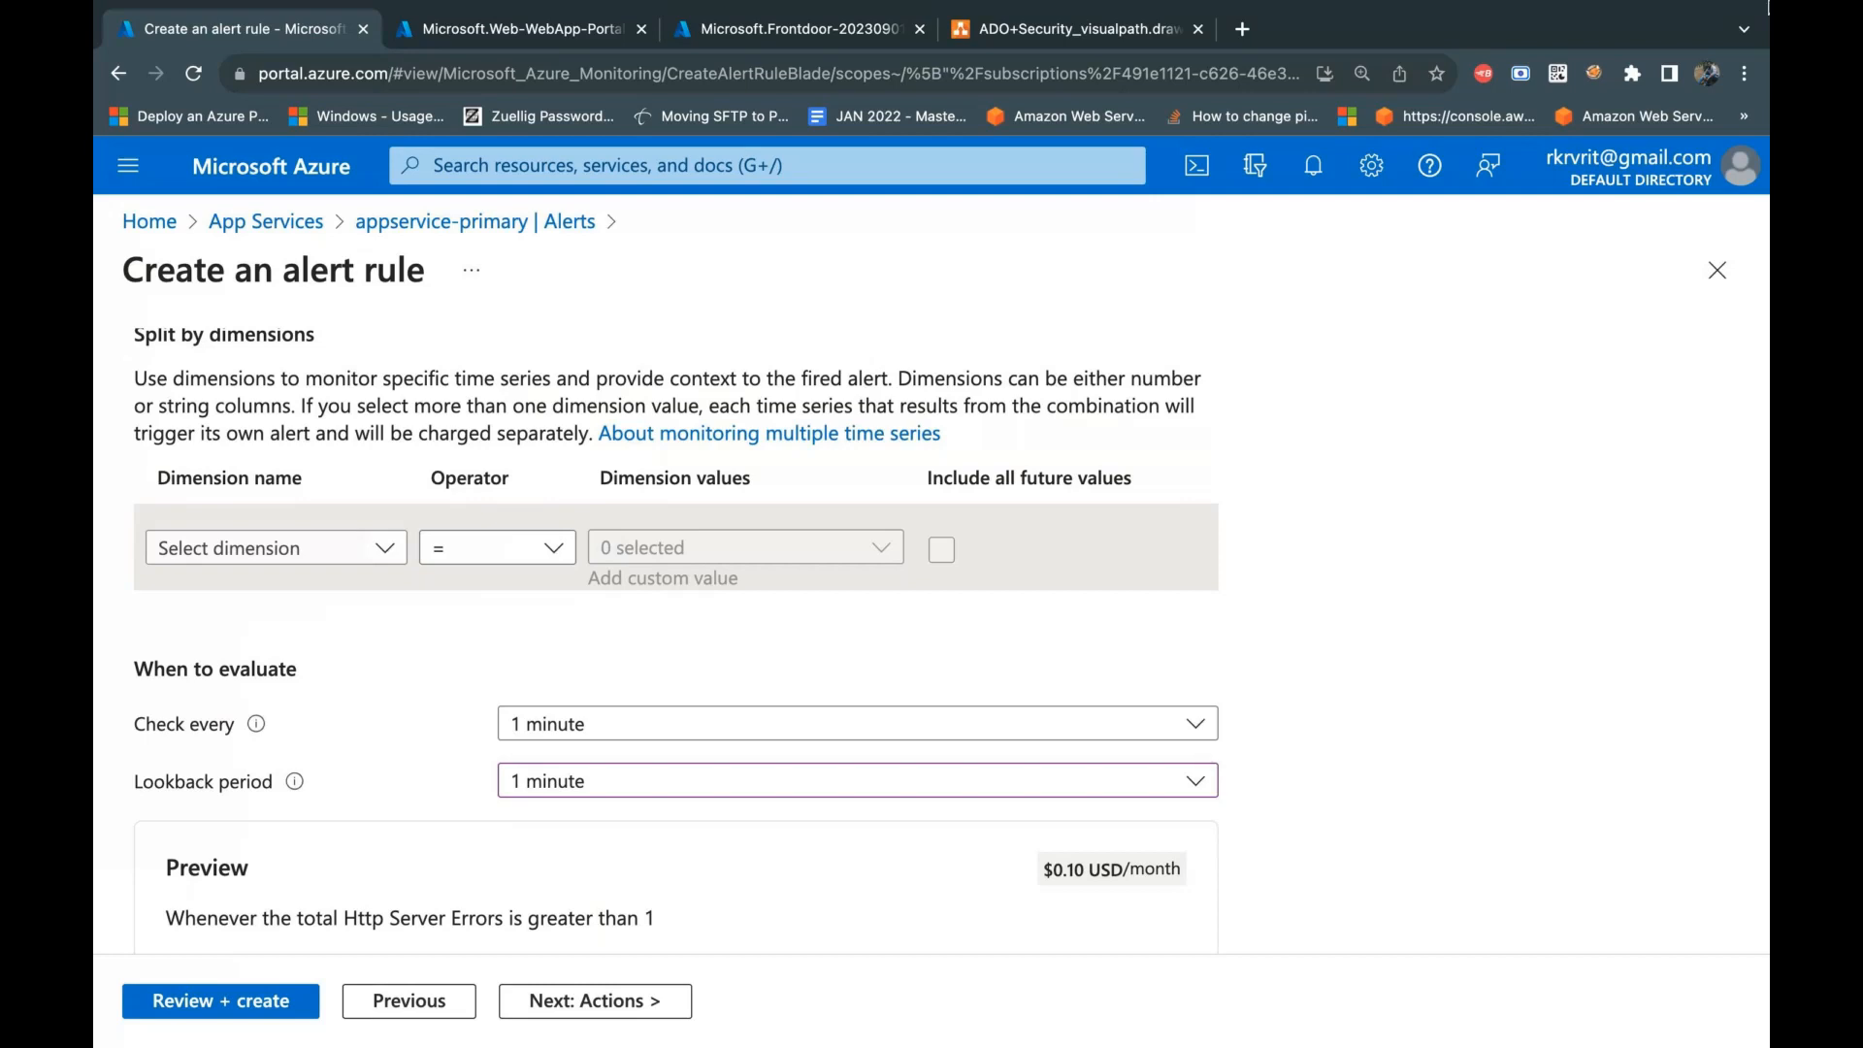
Step: Examine the preview chart of Http Server Errors over the last 6 hours against the alert threshold
mouse_move(1710, 31)
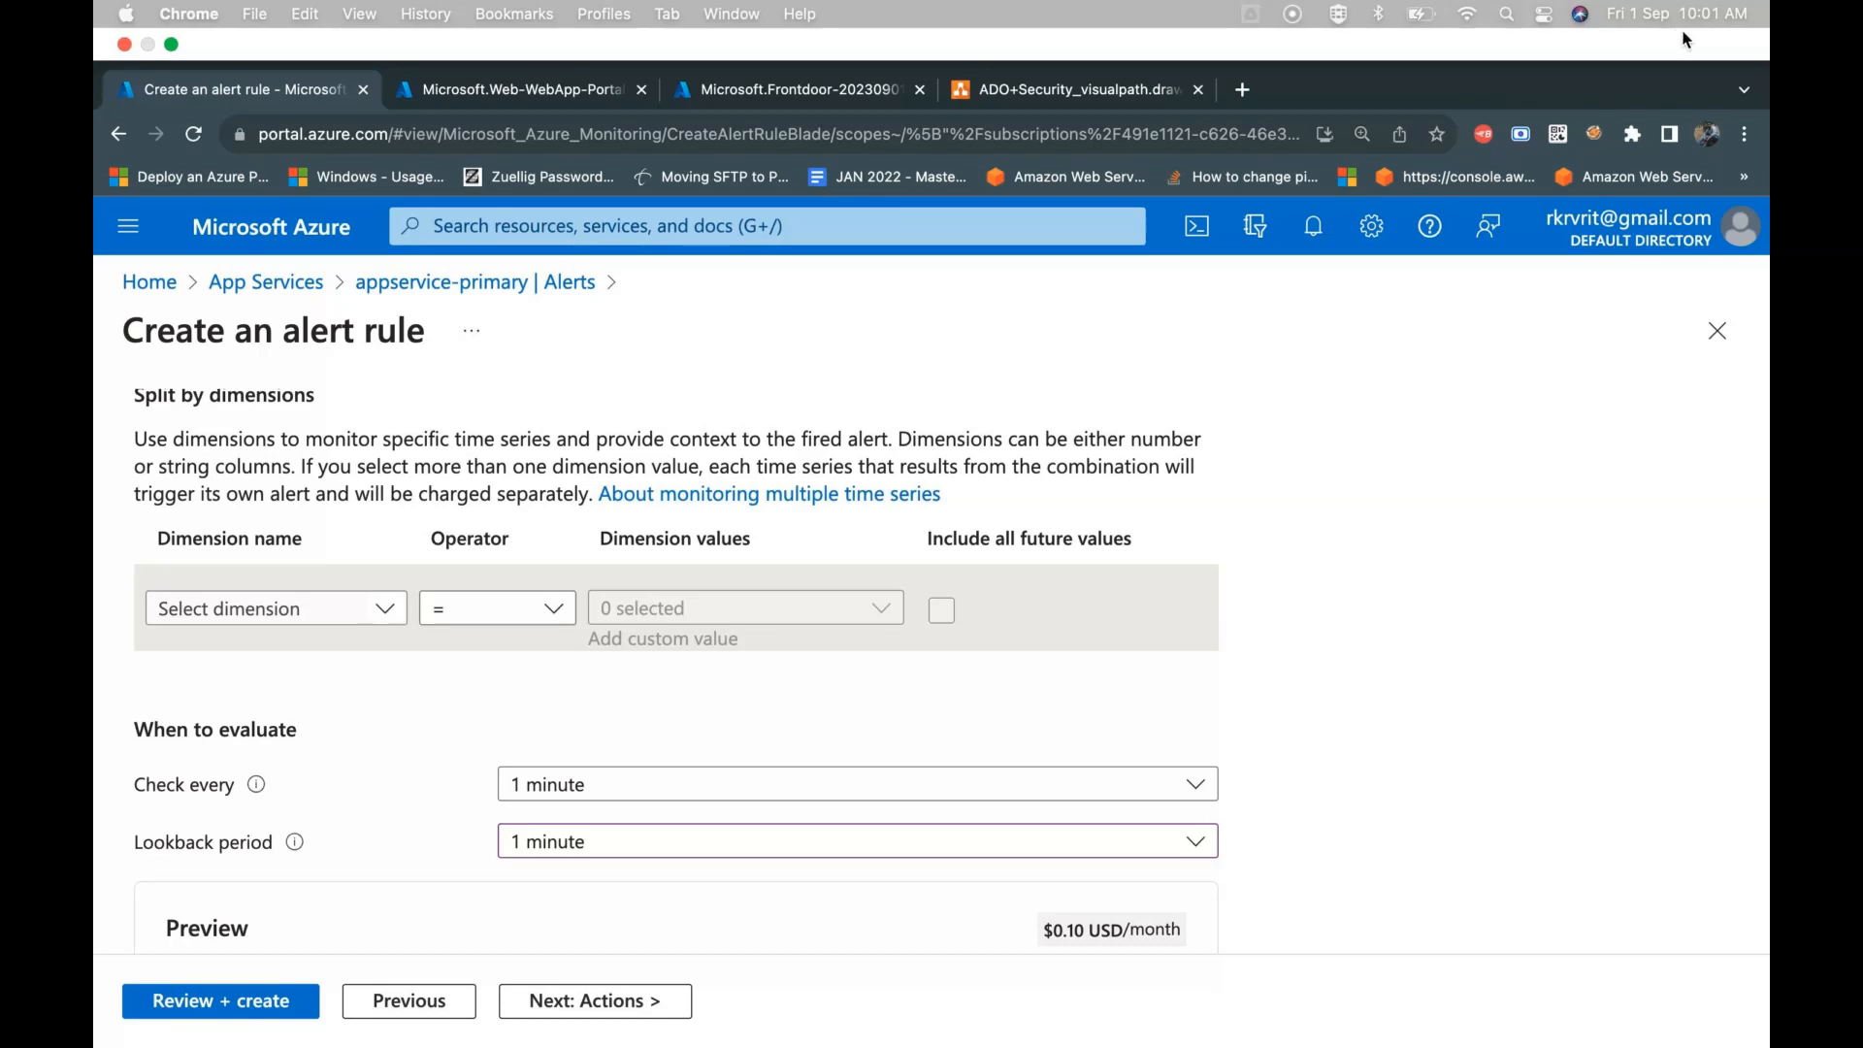
scroll(323, 833, down, 5)
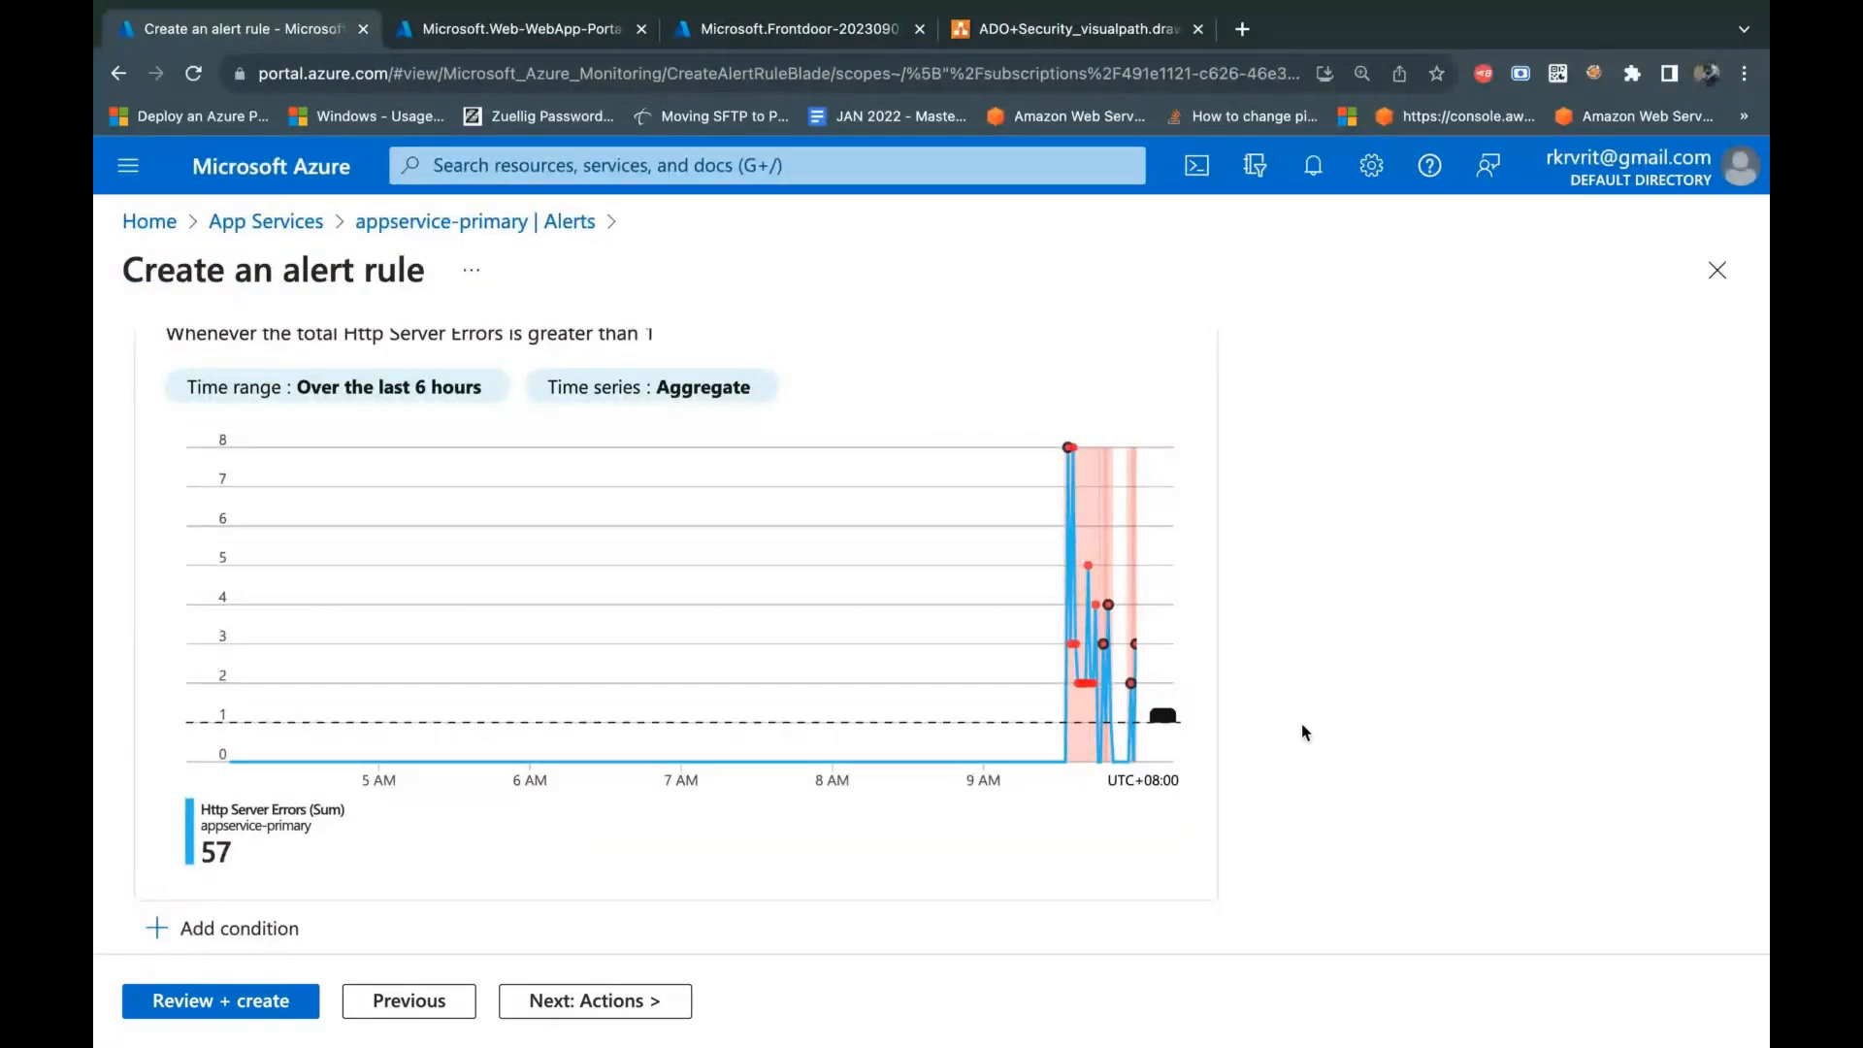
scroll(1302, 724, up, 1)
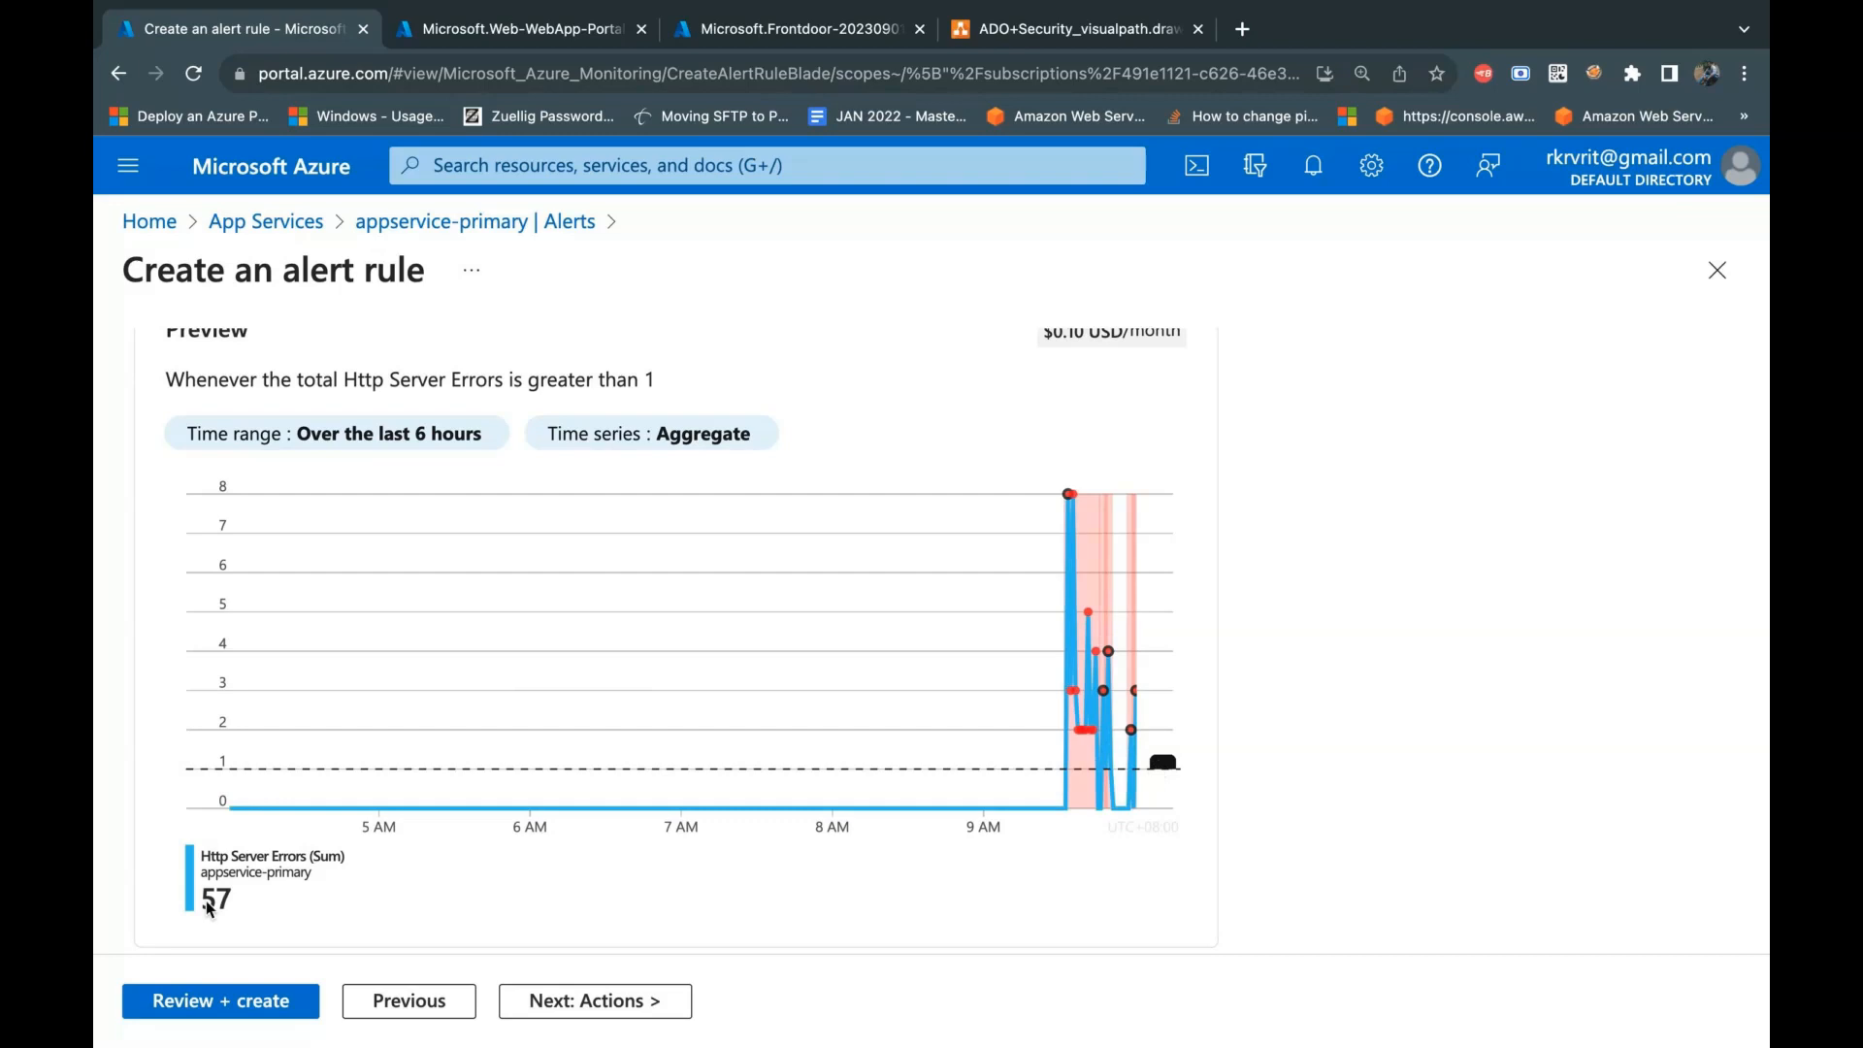
mouse_move(1097, 576)
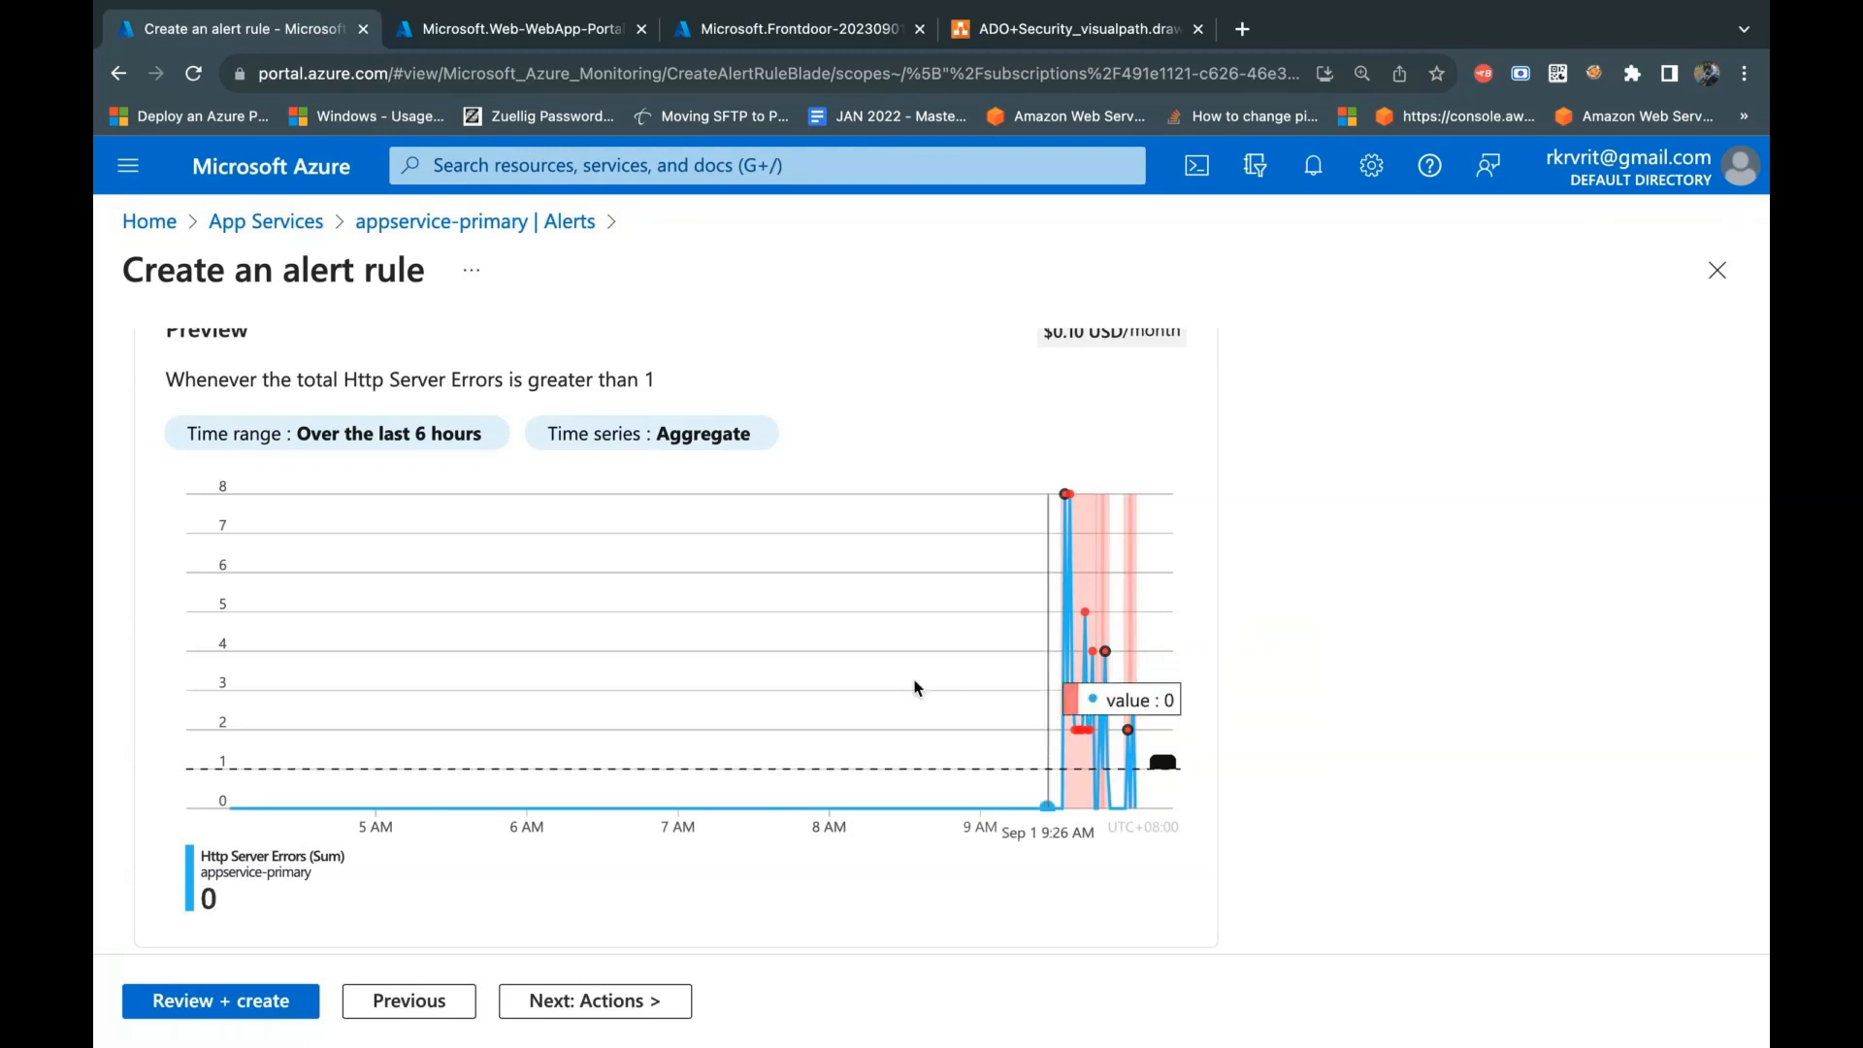
Step: Switch the alert rule's signal to Http 4xx and review its evaluation settings and preview chart
scroll(913, 688, up, 1)
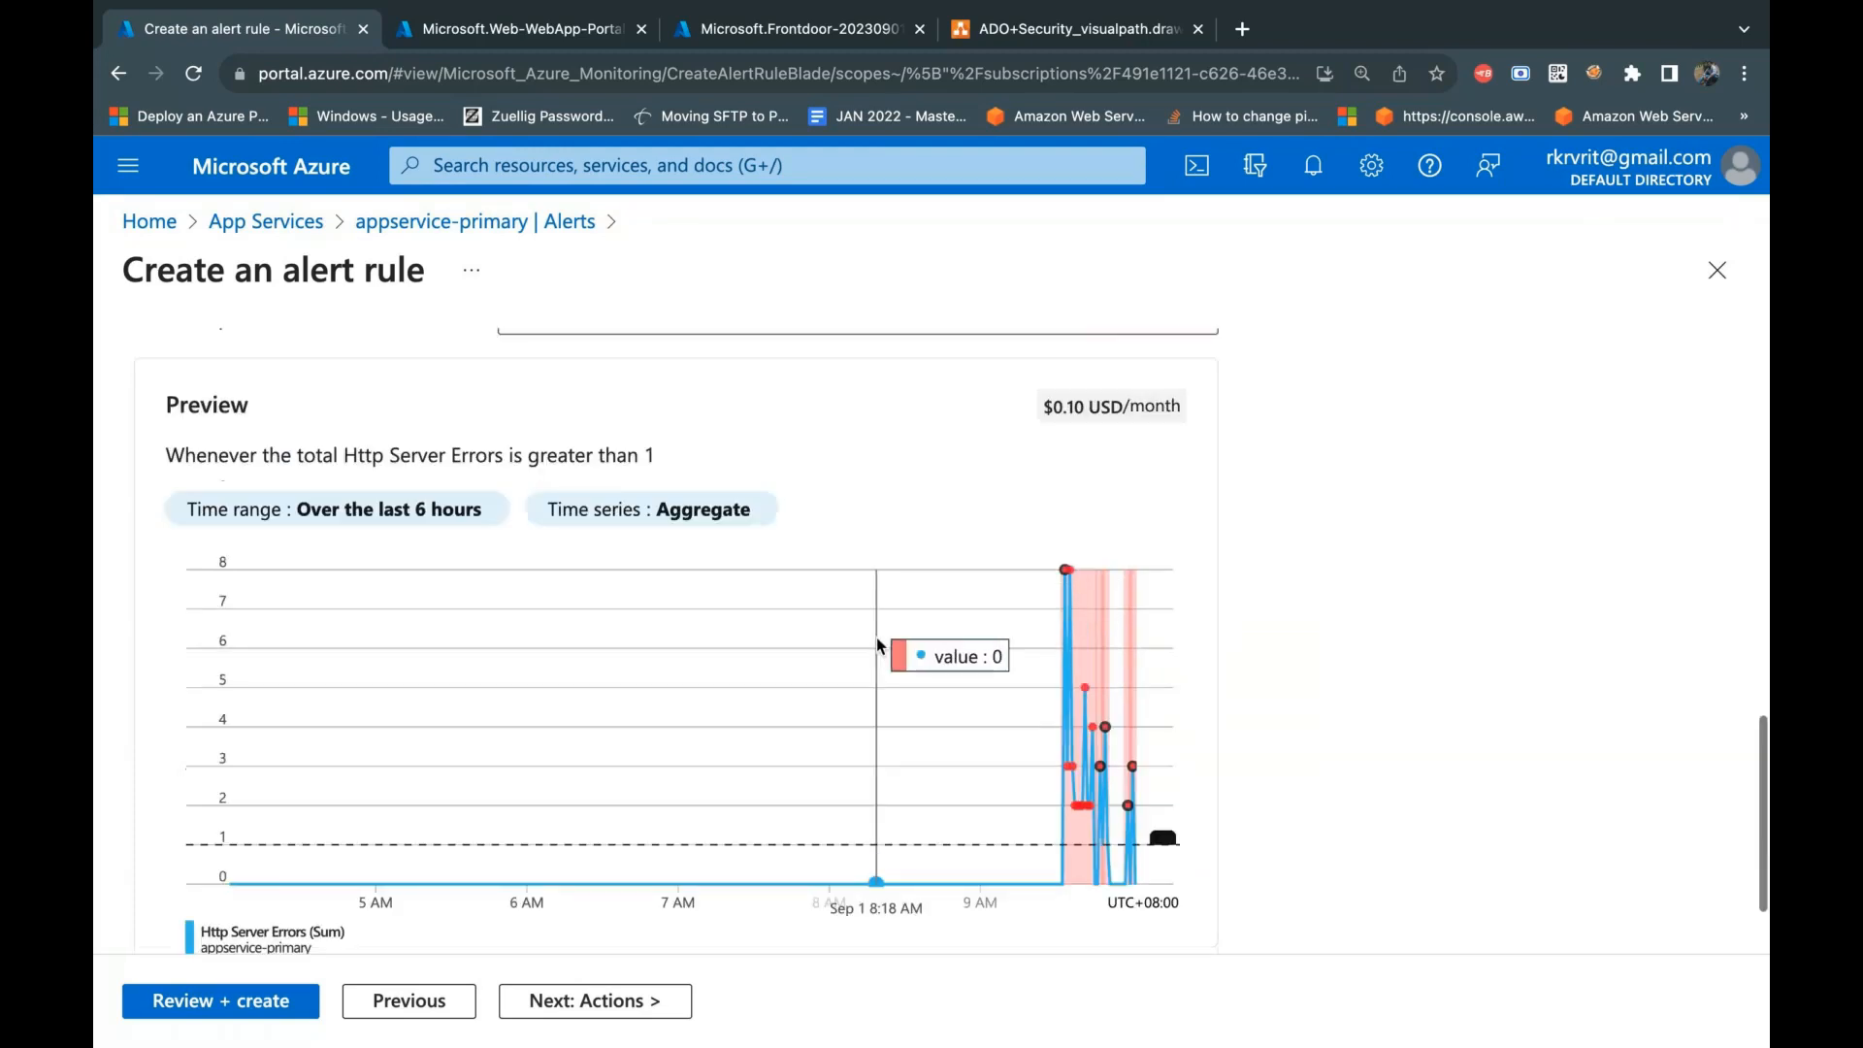
scroll(879, 645, up, 3)
scroll(879, 645, up, 3)
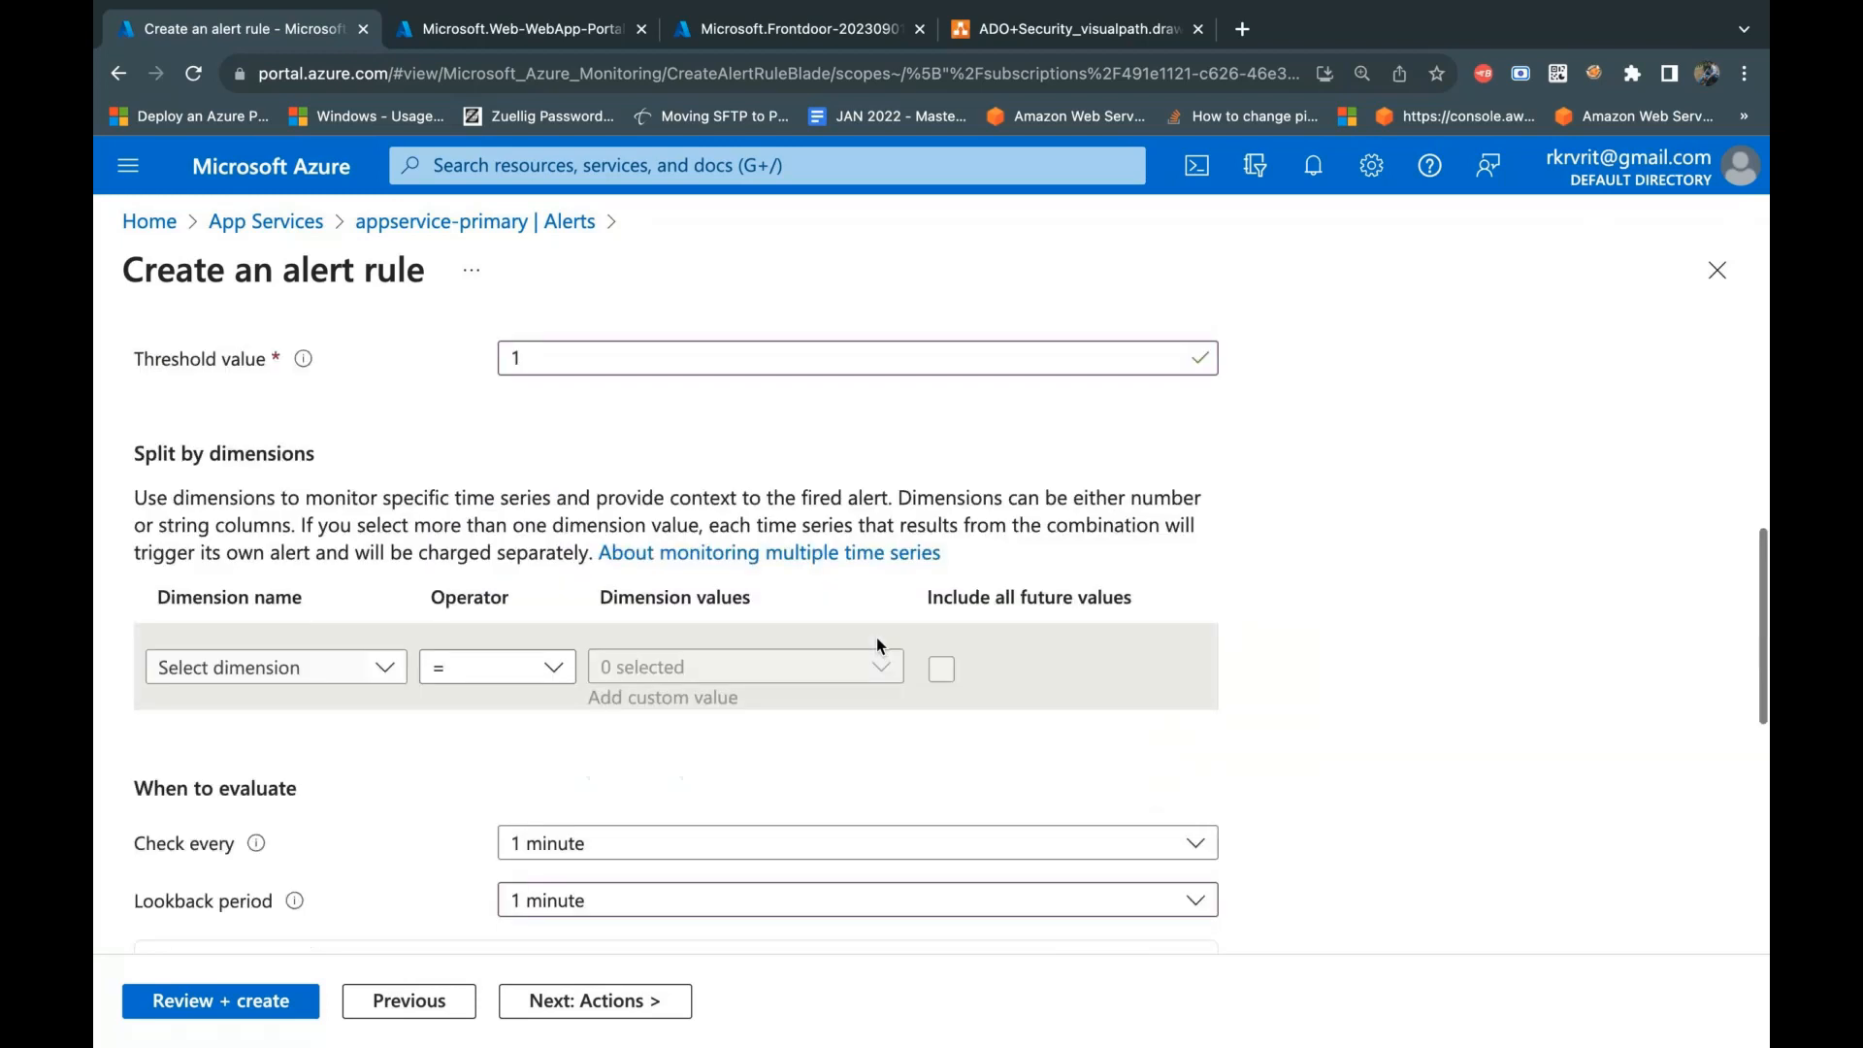
scroll(879, 645, up, 4)
scroll(879, 645, up, 1)
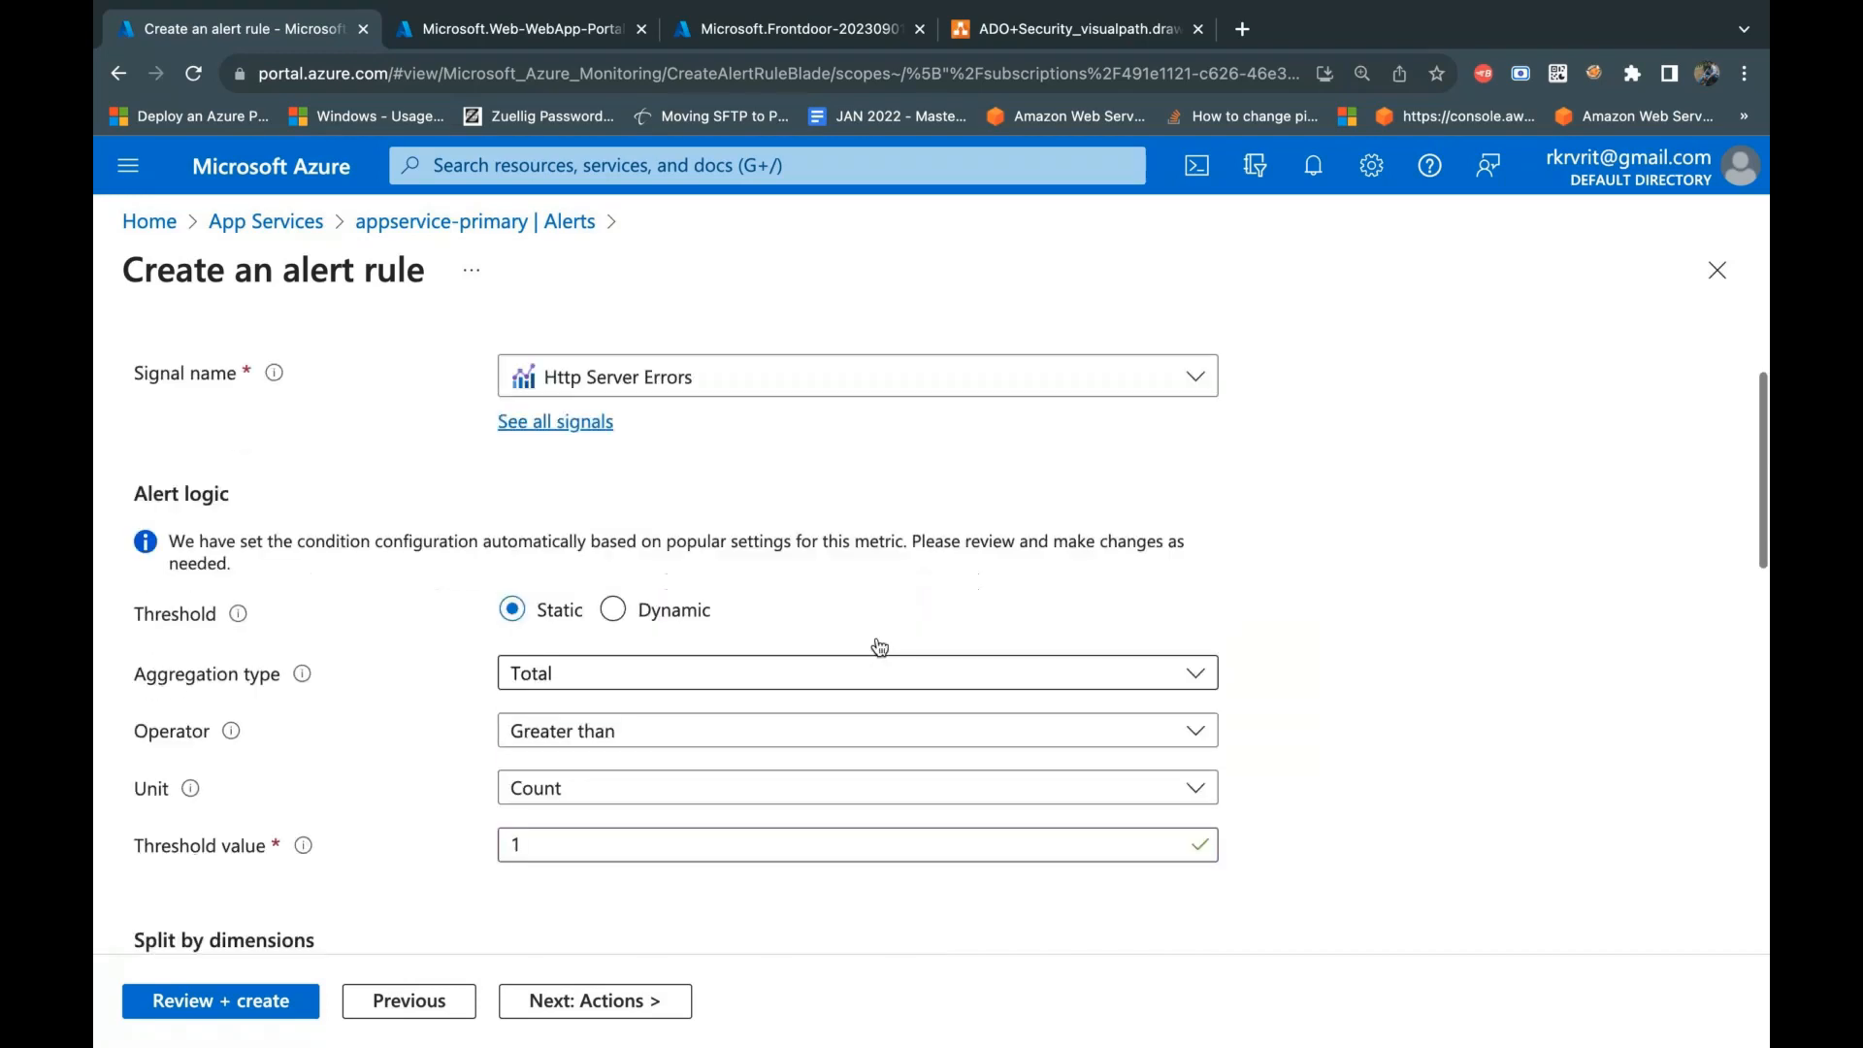
scroll(879, 647, up, 1)
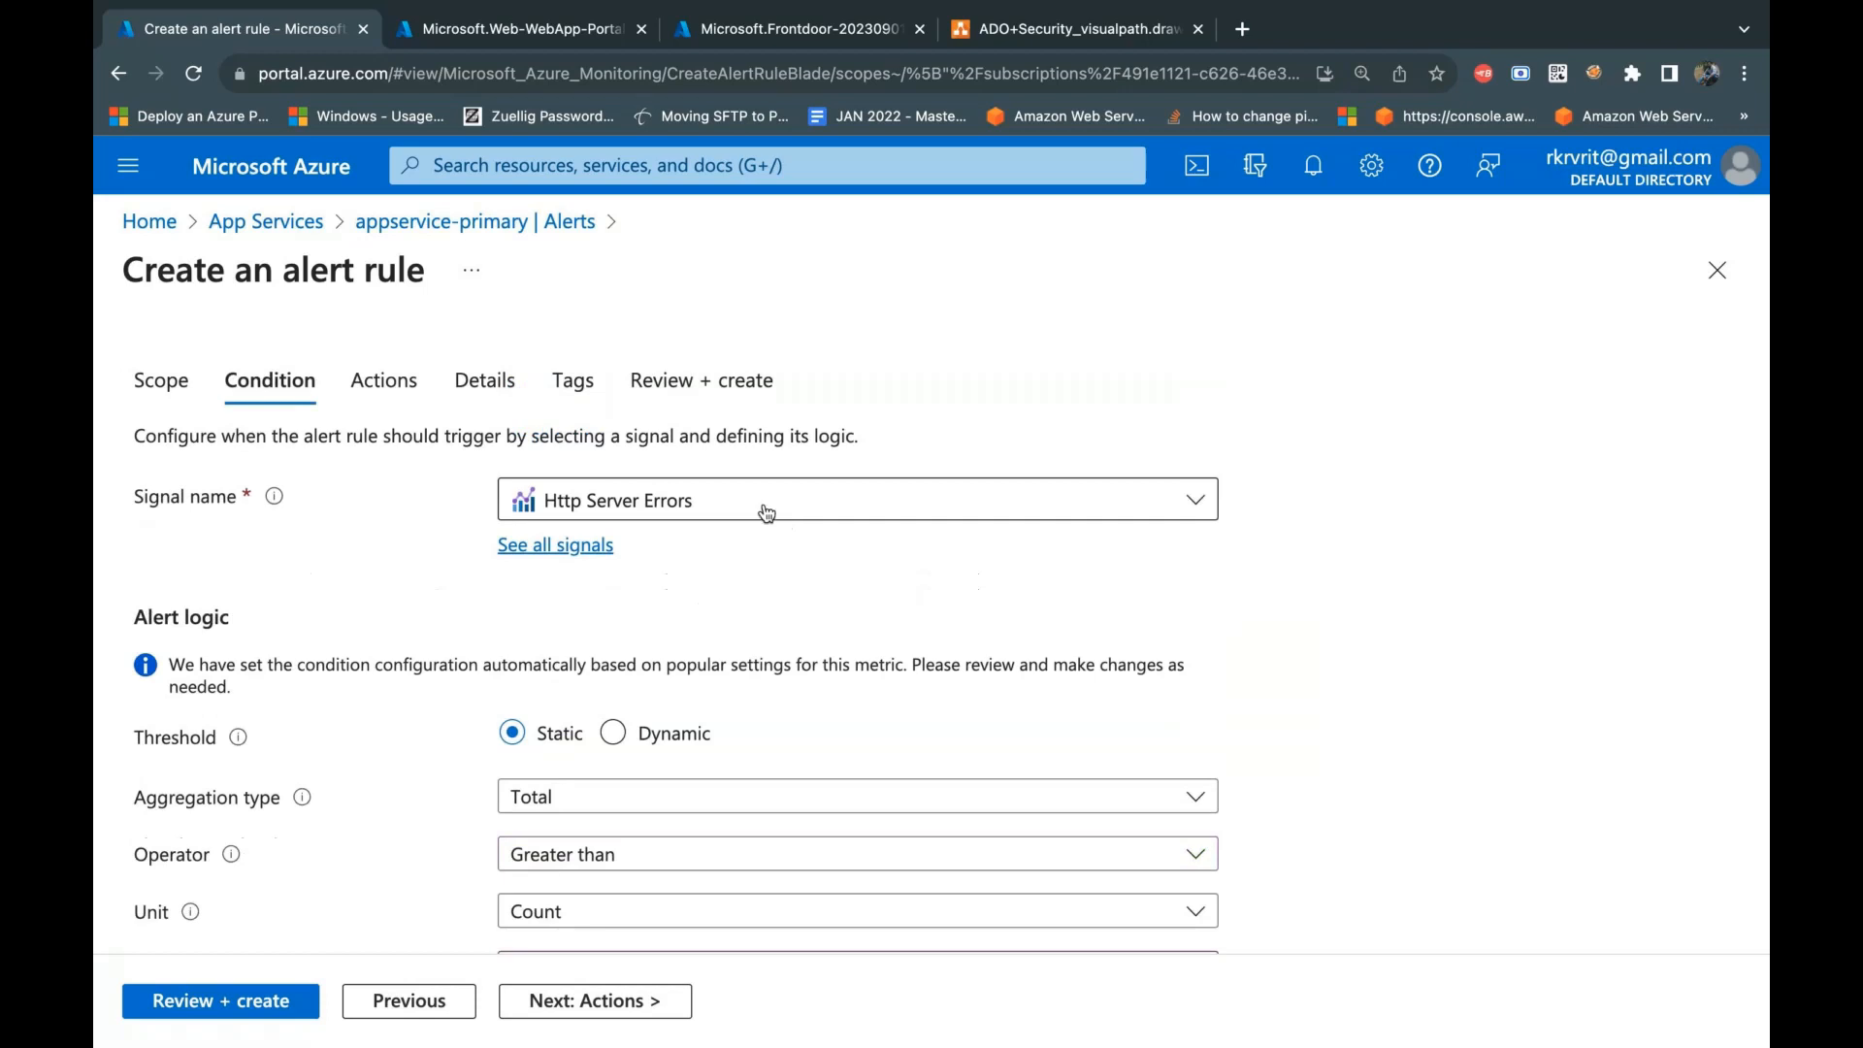
click(767, 514)
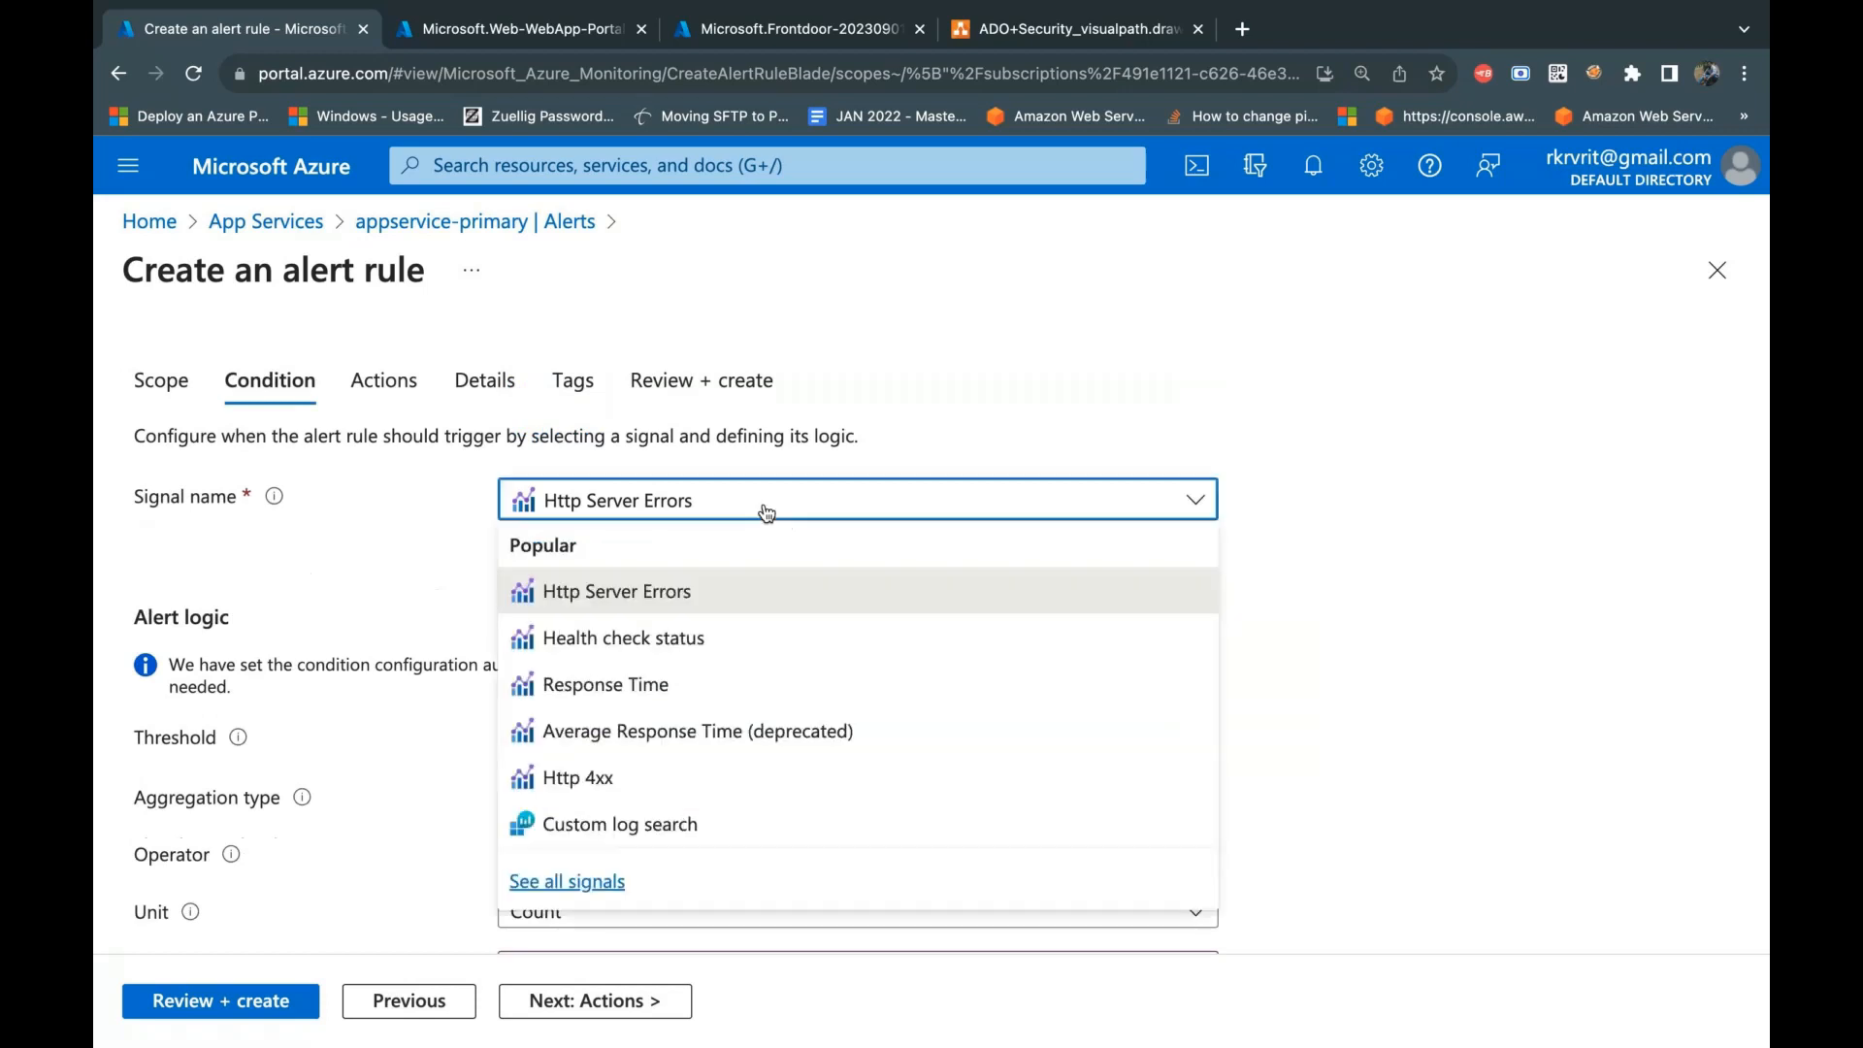
click(660, 782)
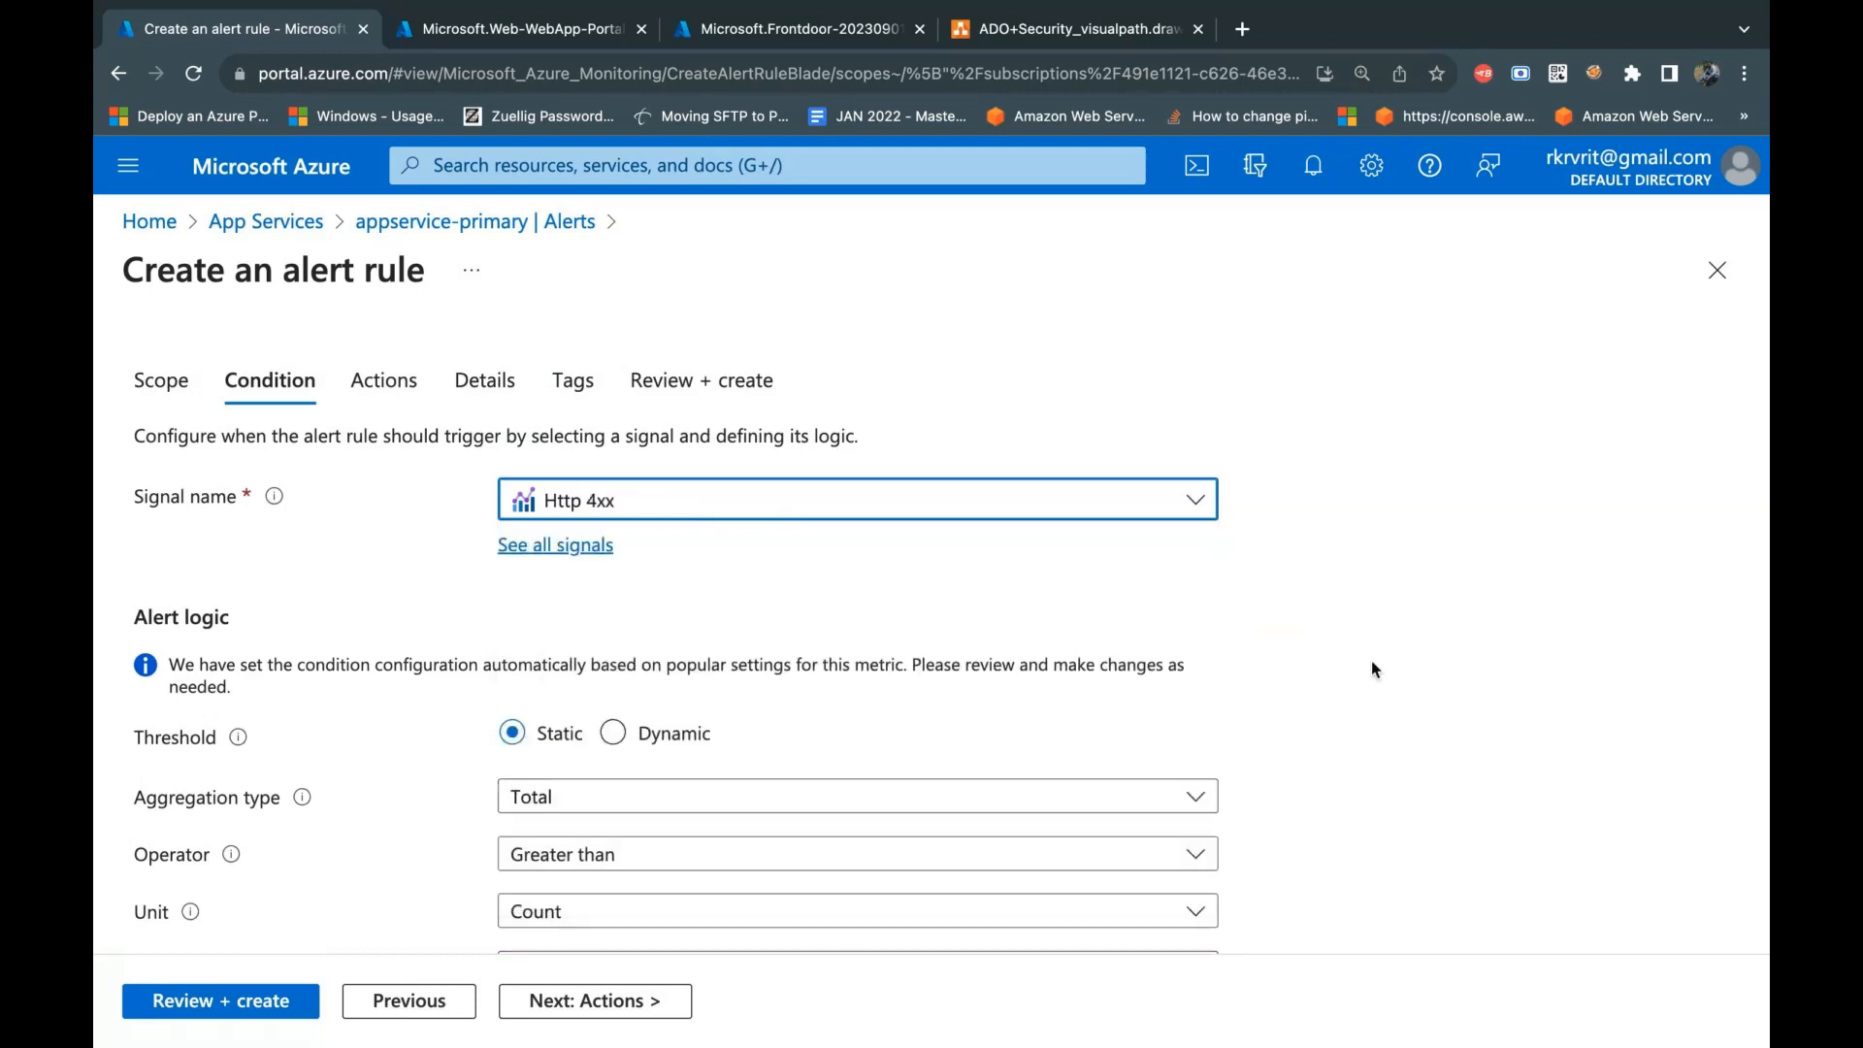
scroll(1370, 790, down, 1)
scroll(1370, 790, down, 6)
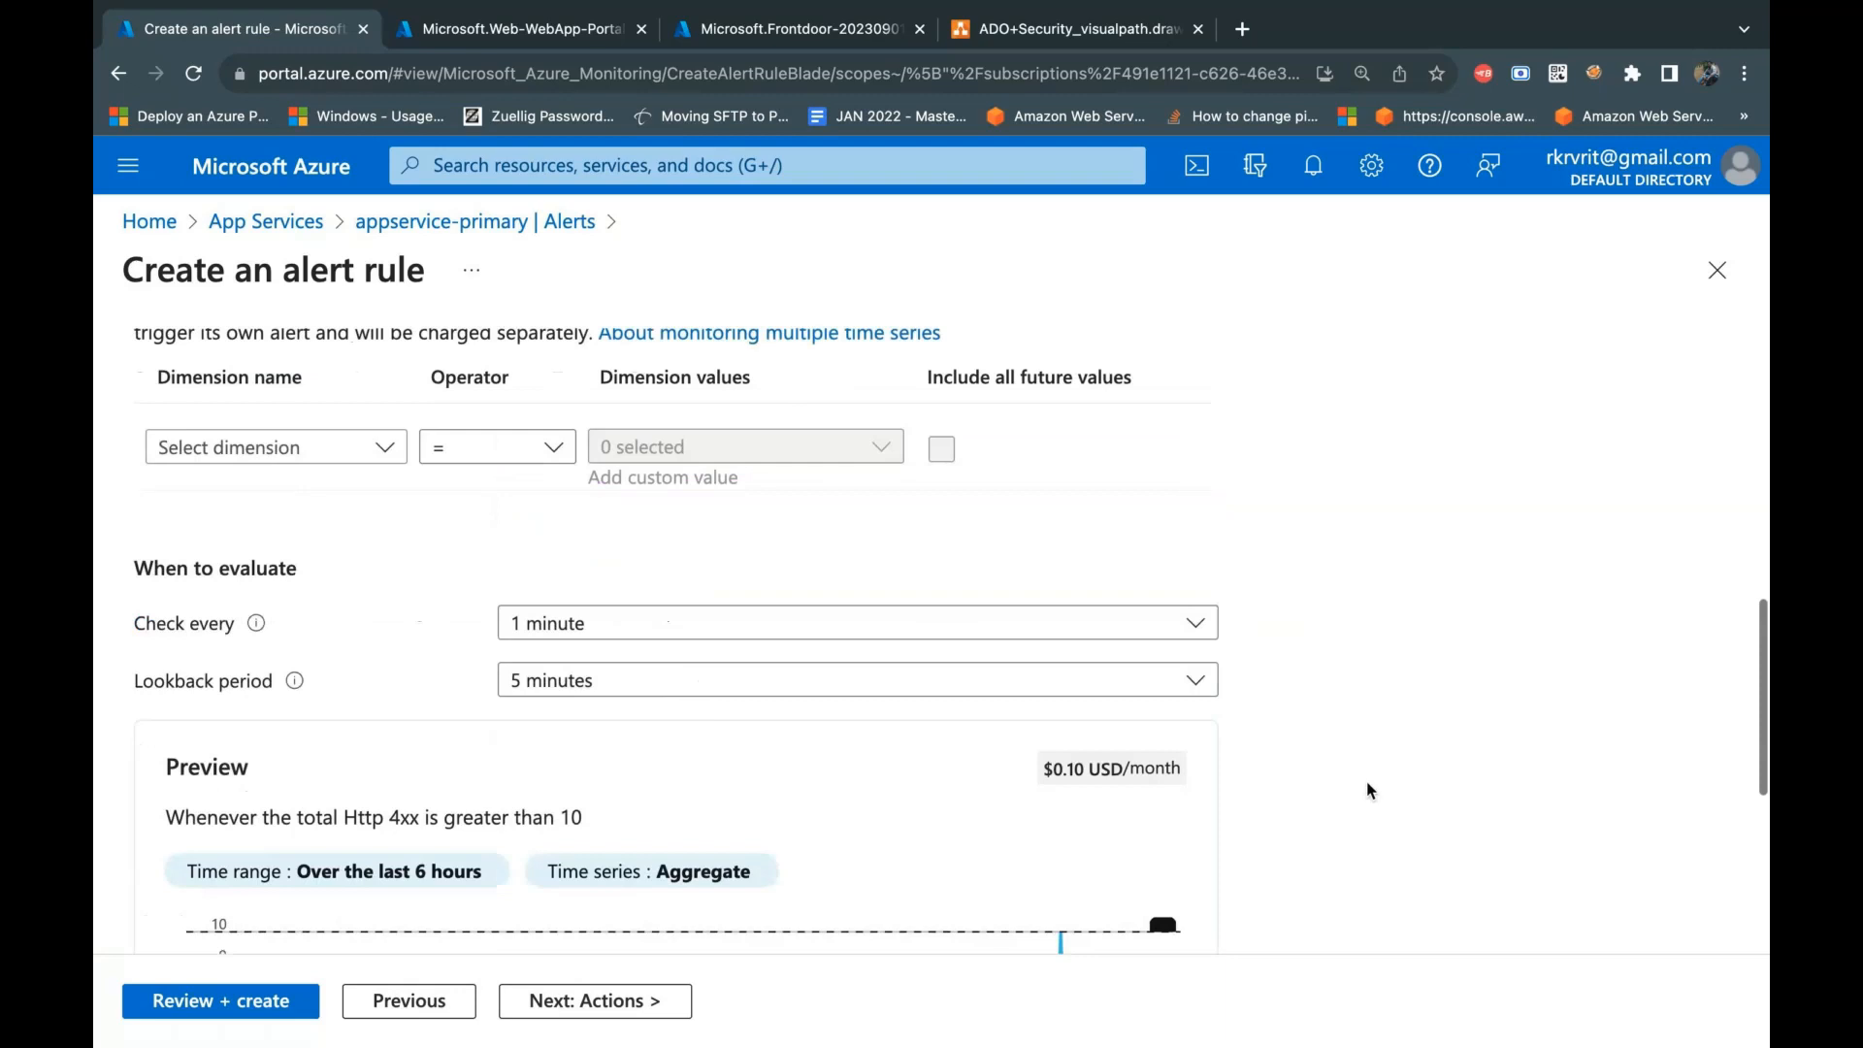
scroll(1370, 790, down, 4)
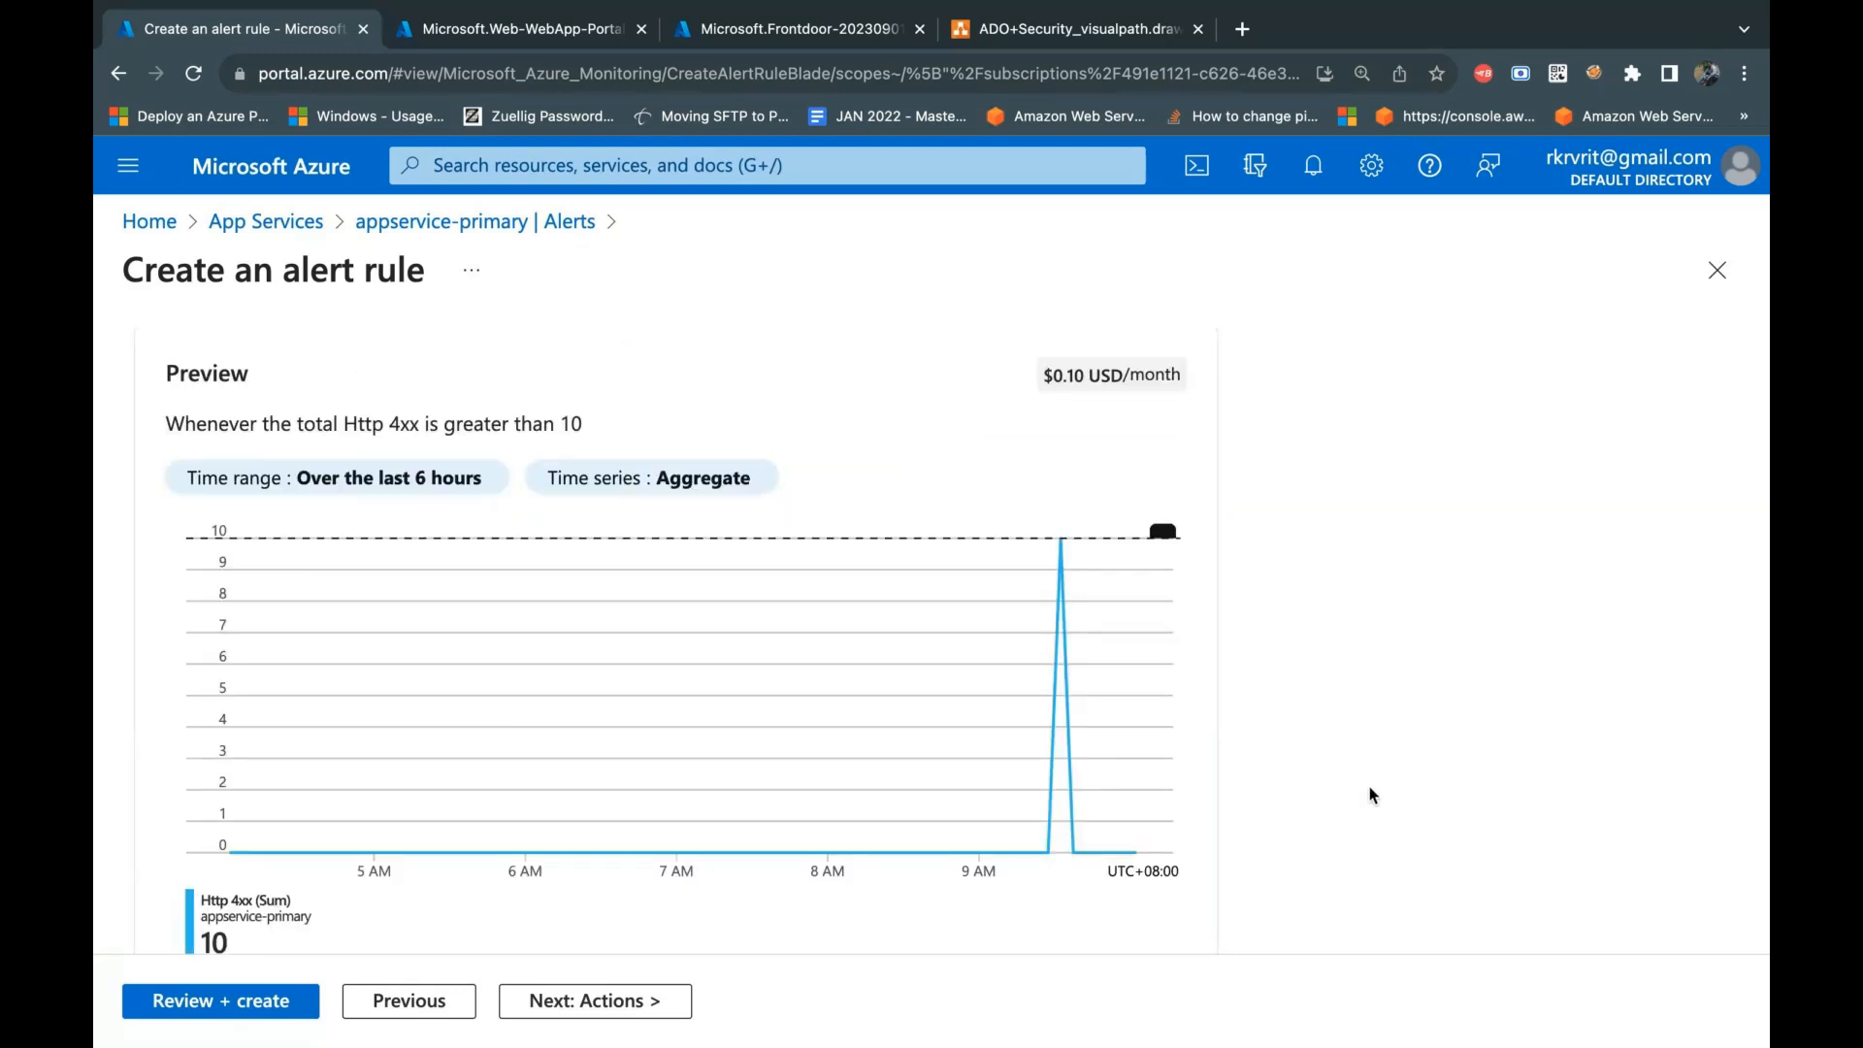
Step: Set the Http 4xx condition's threshold value to 5 and check the preview chart against it
scroll(1381, 753, up, 3)
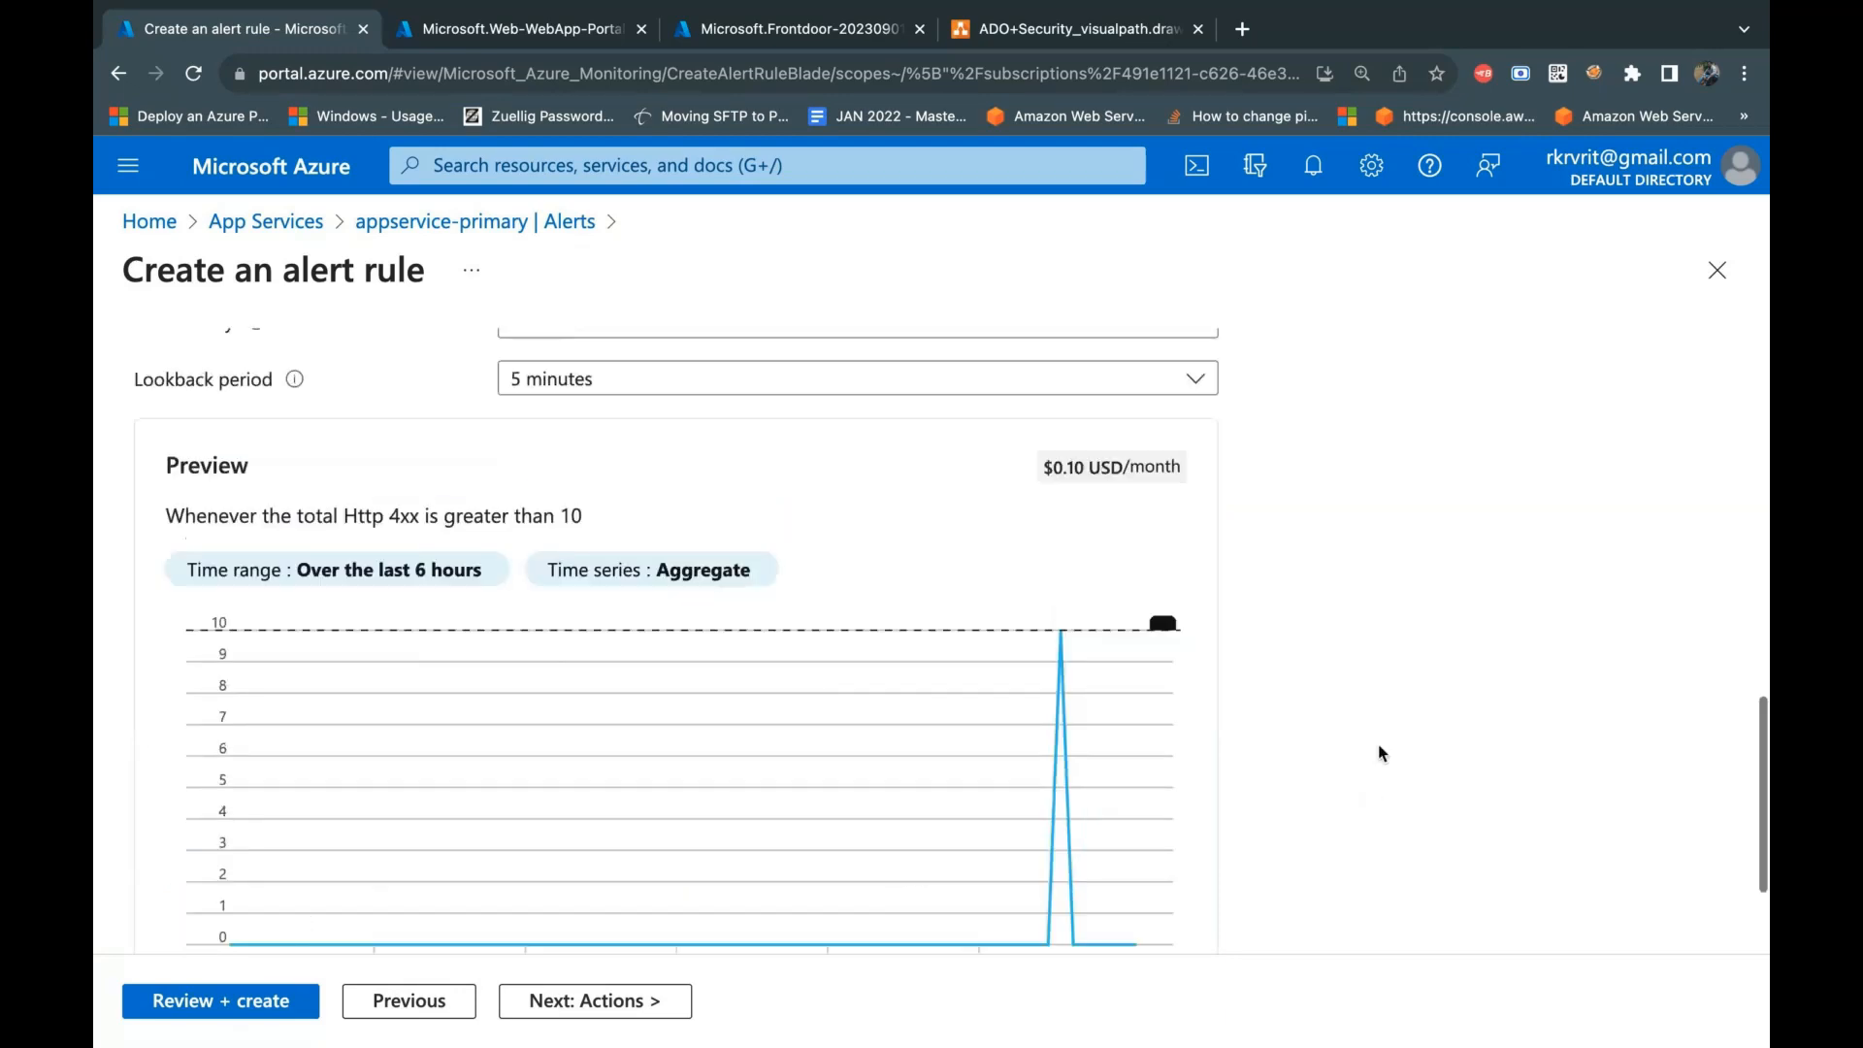
scroll(1381, 753, up, 2)
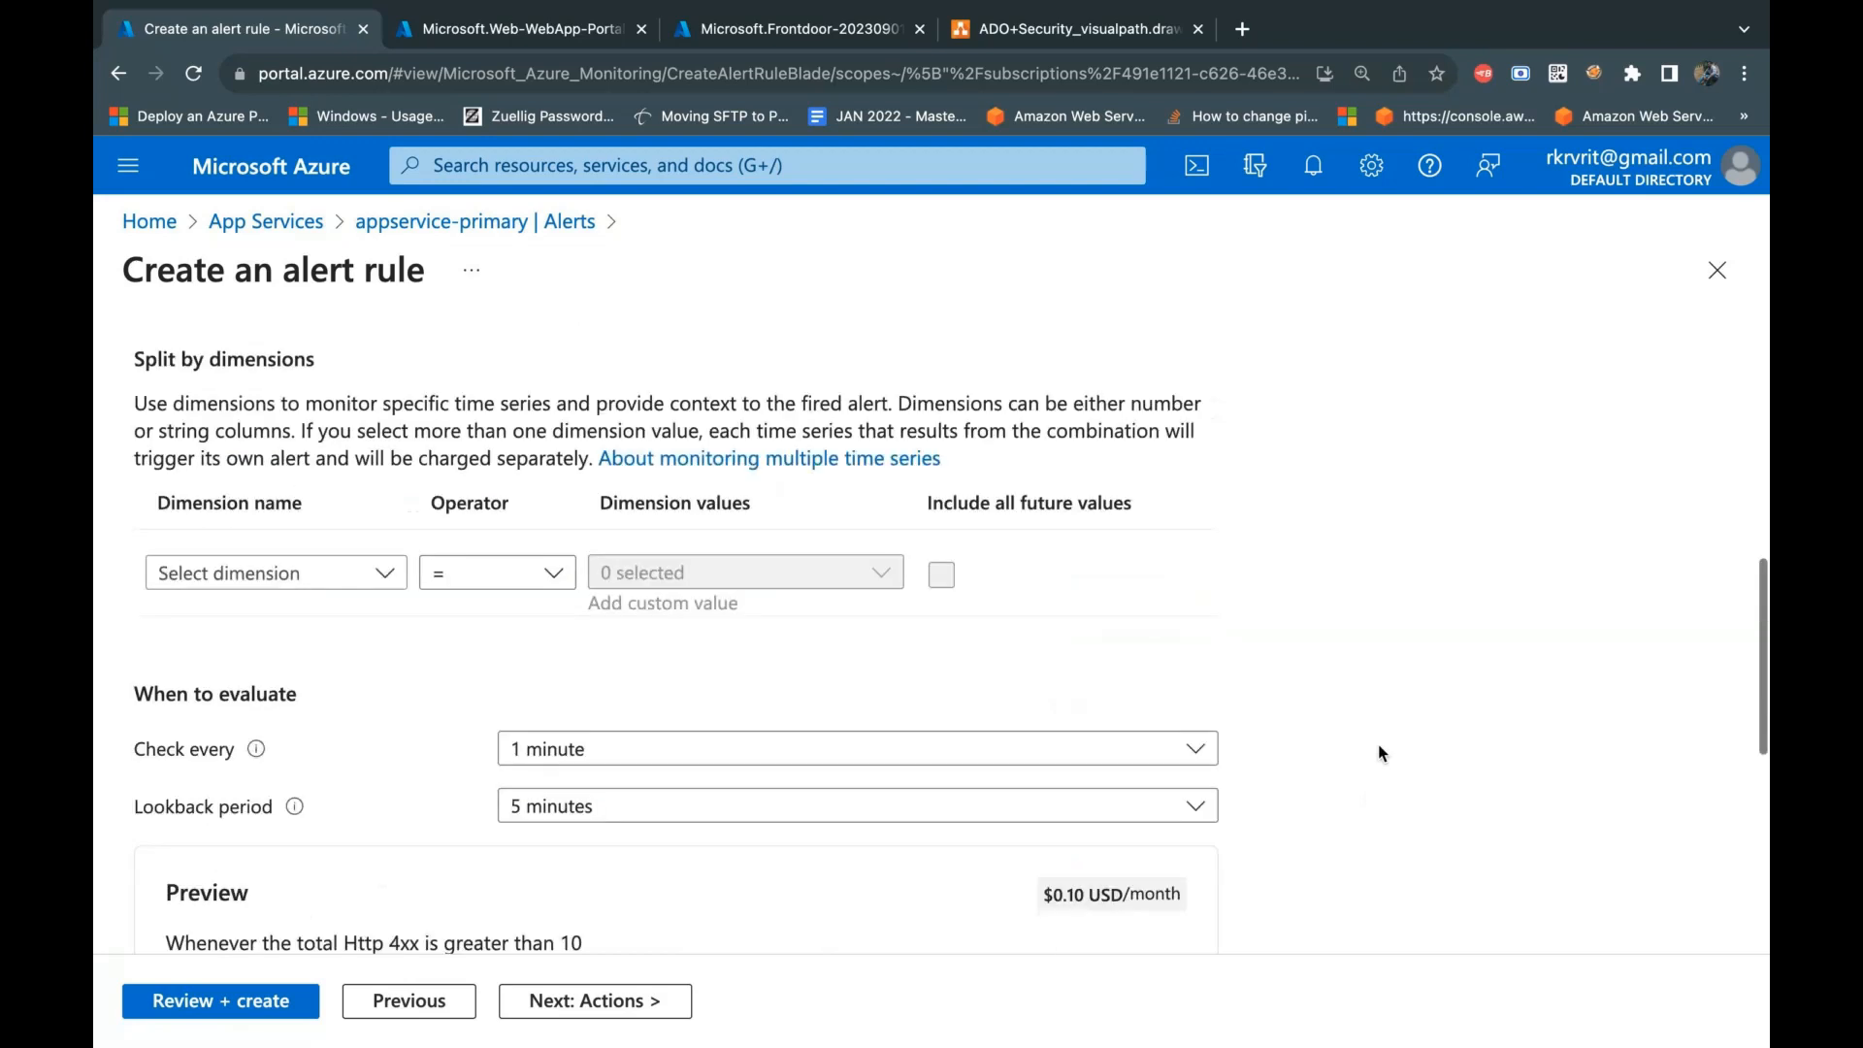
scroll(1381, 753, up, 3)
key(BackSpace)
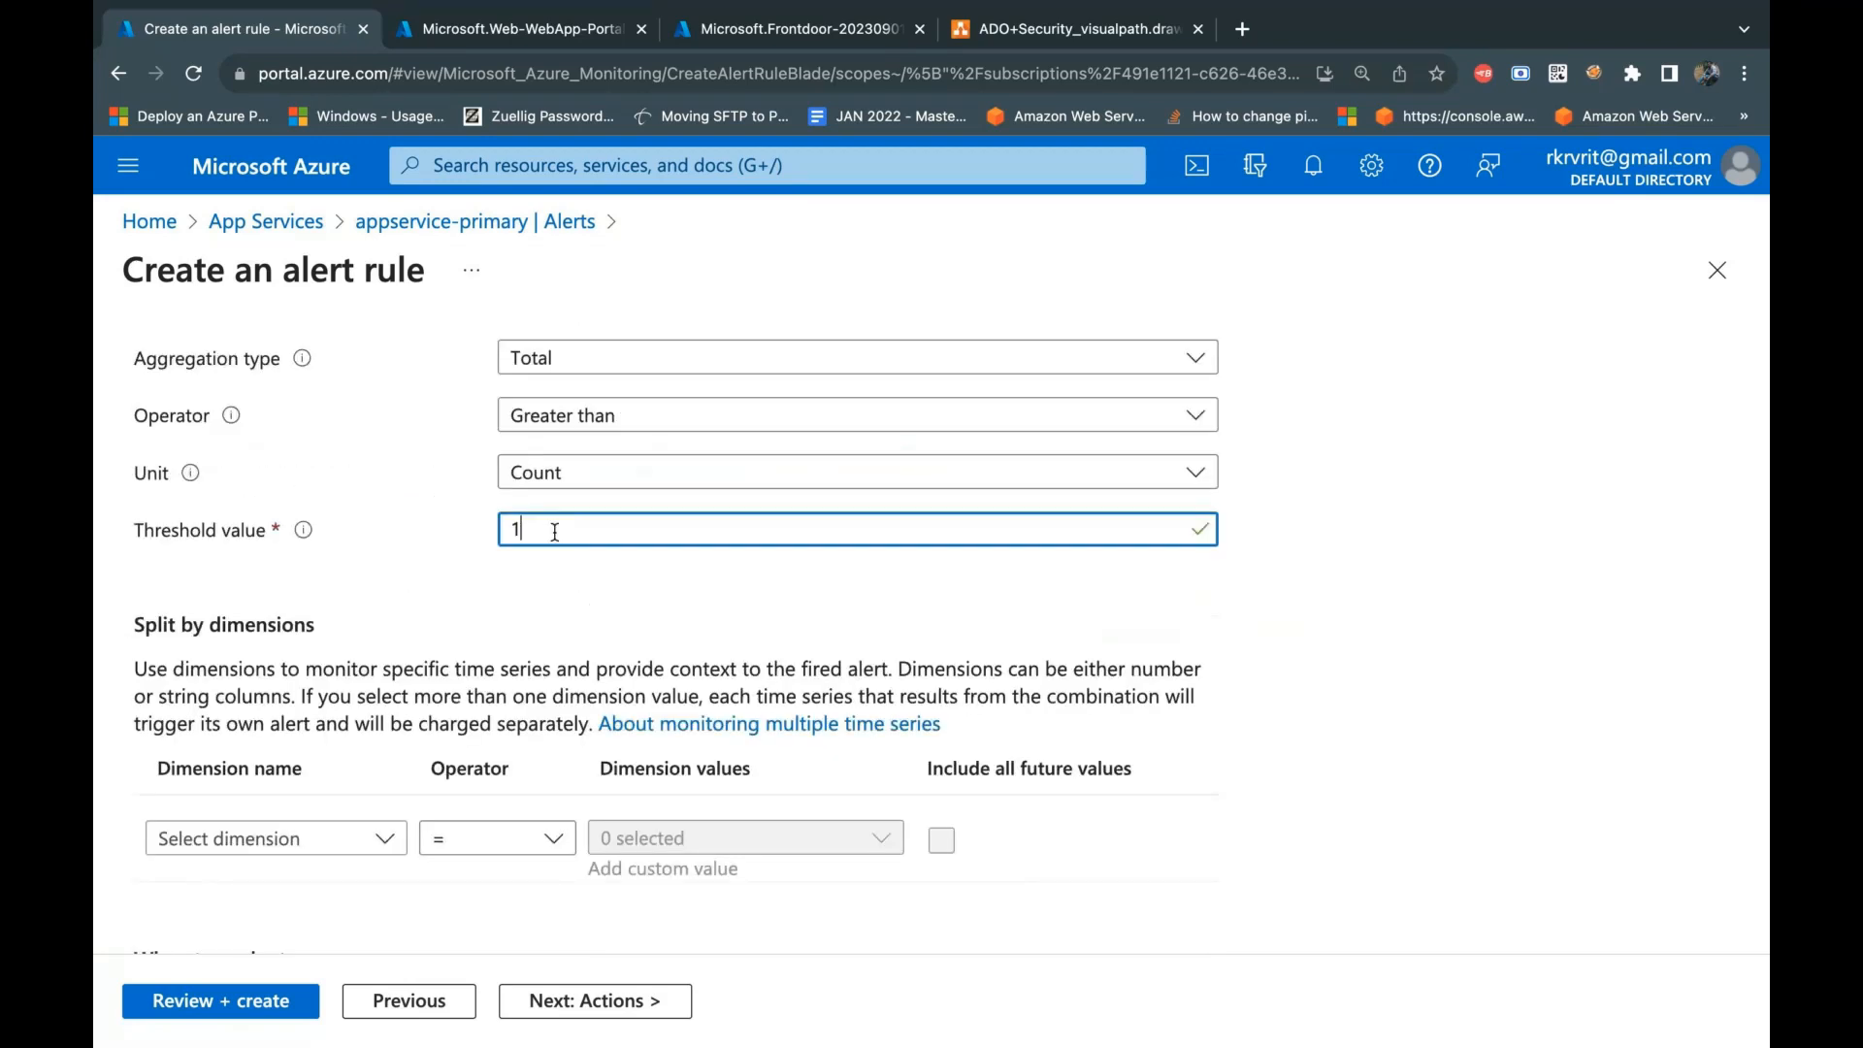
key(BackSpace)
text(5)
click(1497, 636)
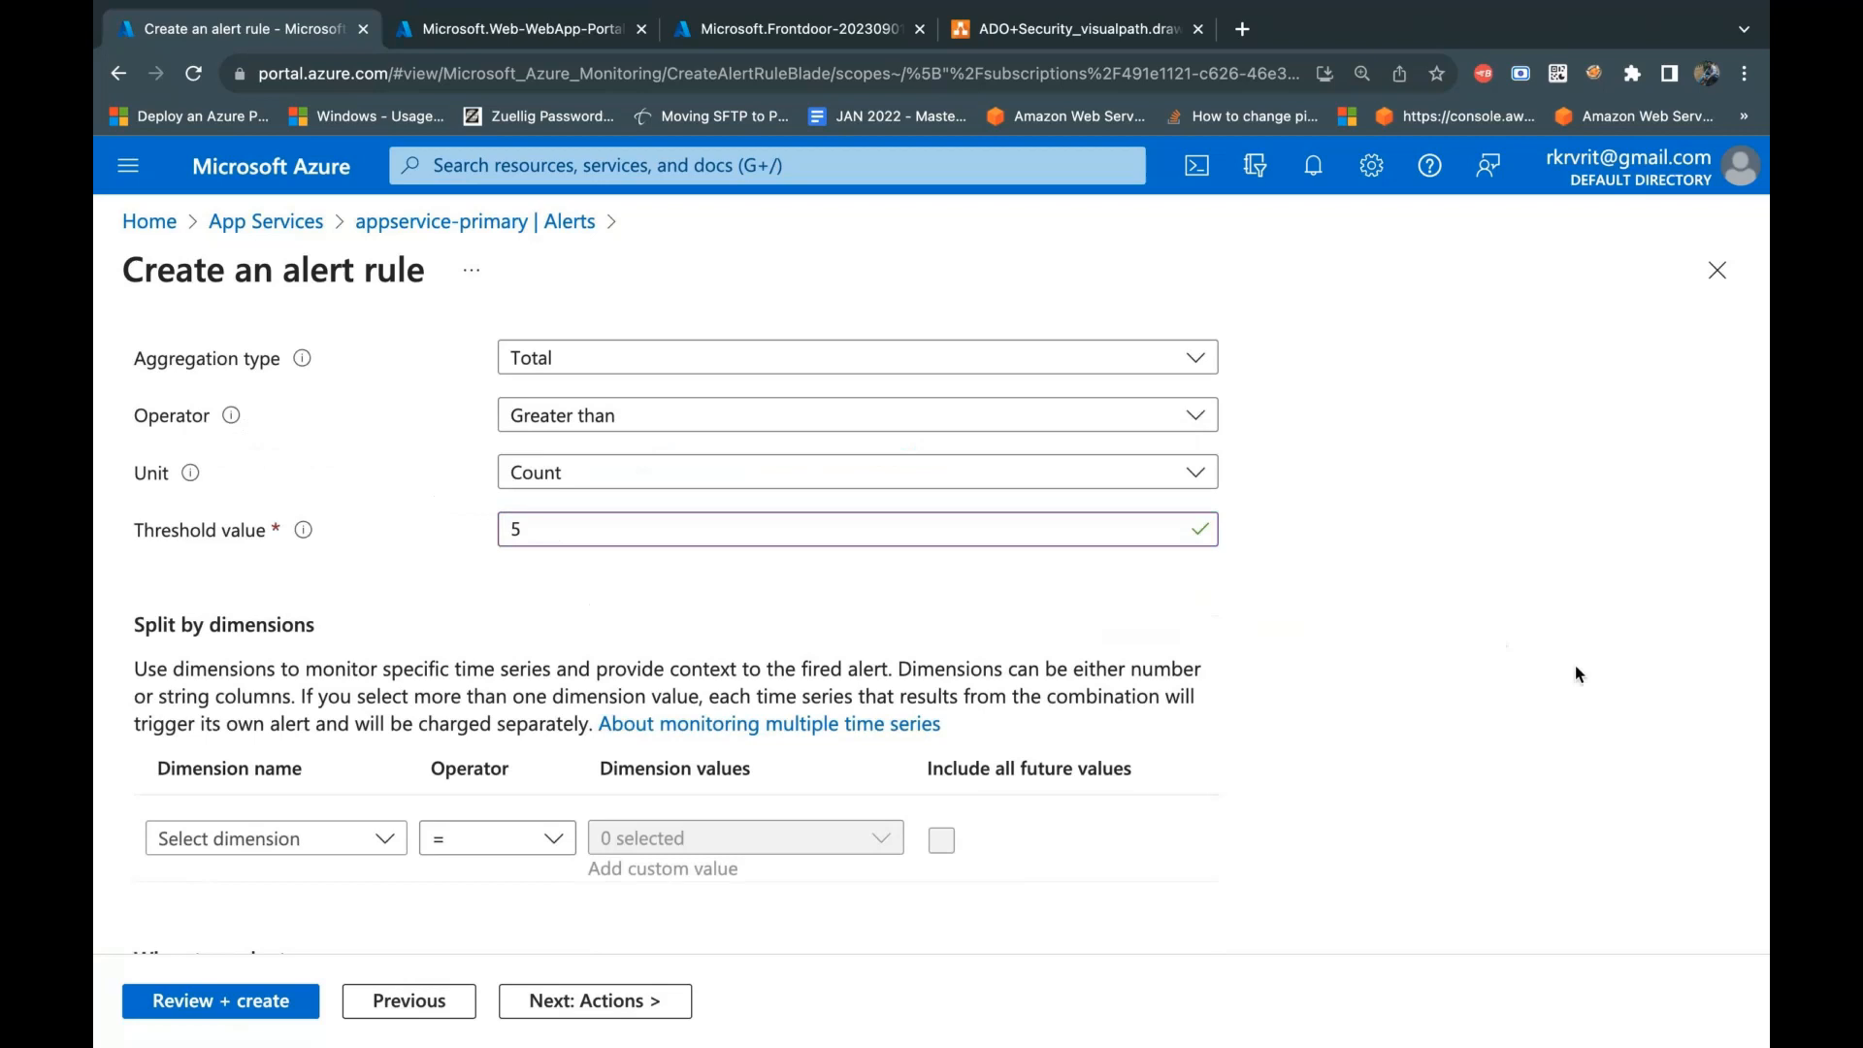
scroll(1409, 857, up, 5)
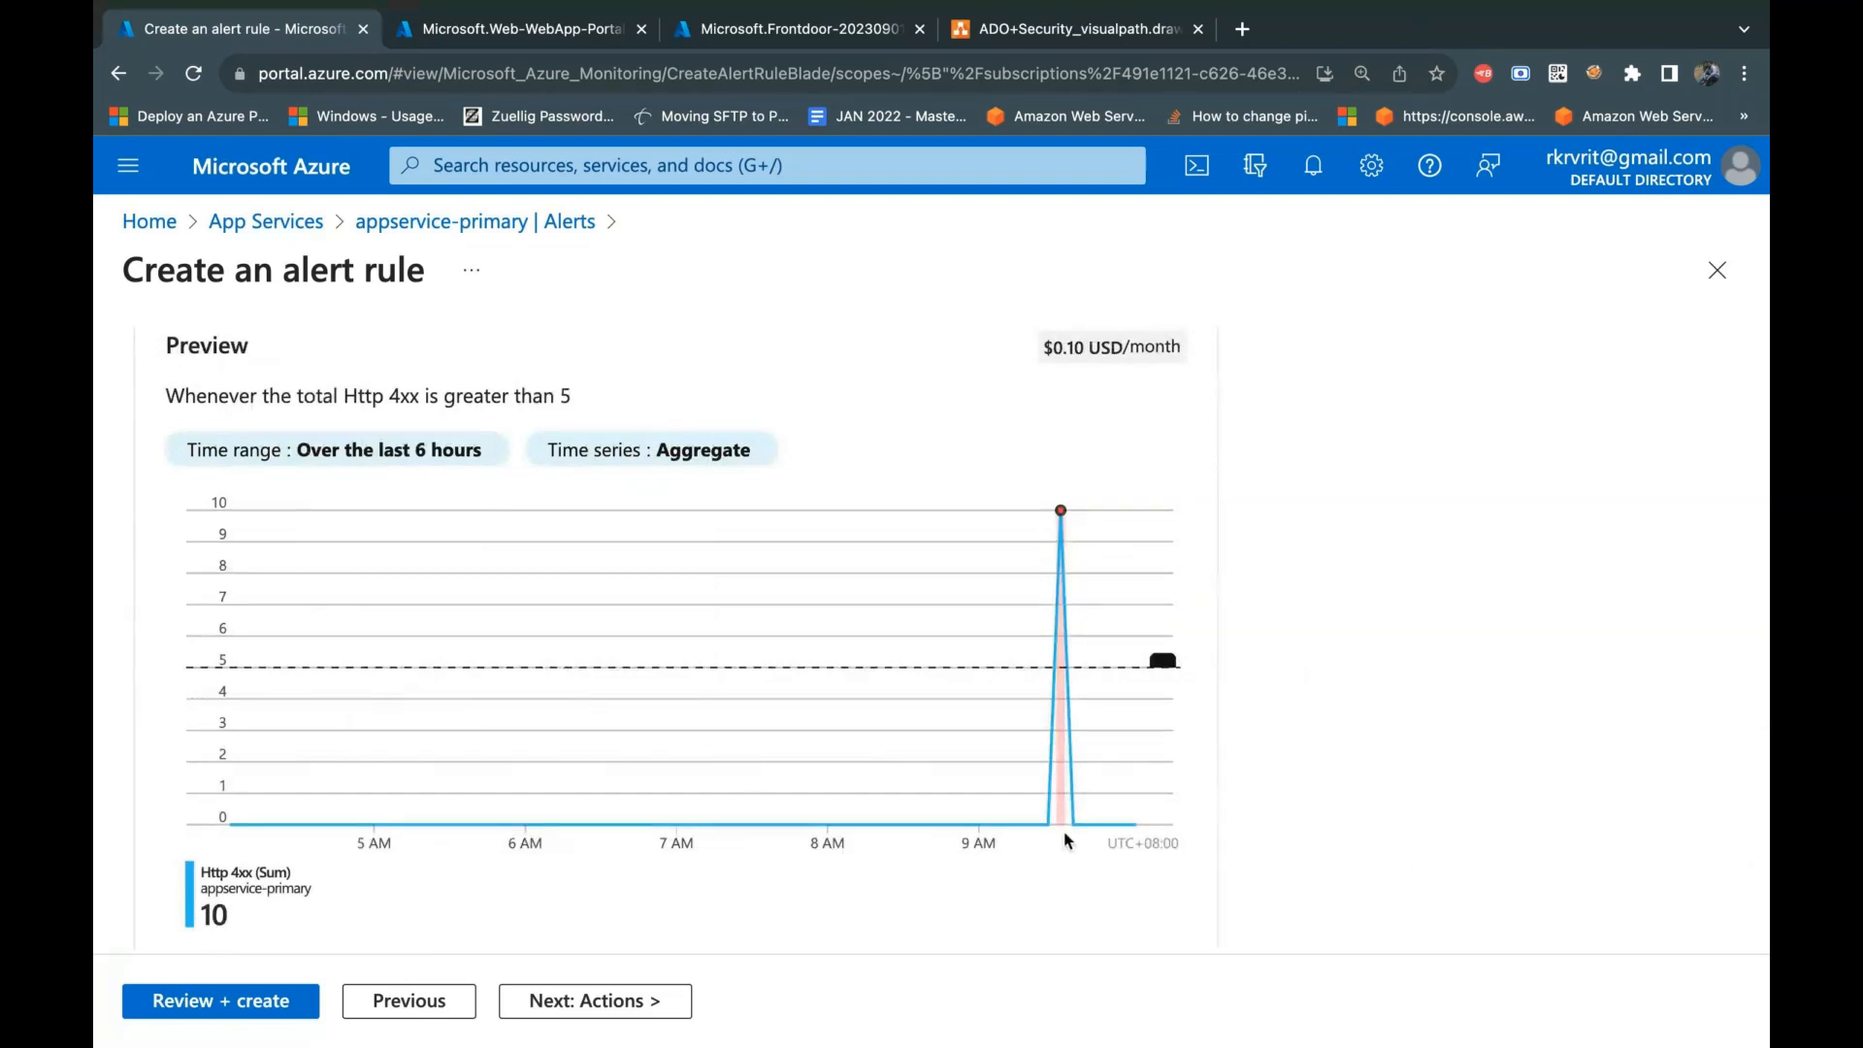
mouse_move(1063, 827)
scroll(1349, 785, down, 1)
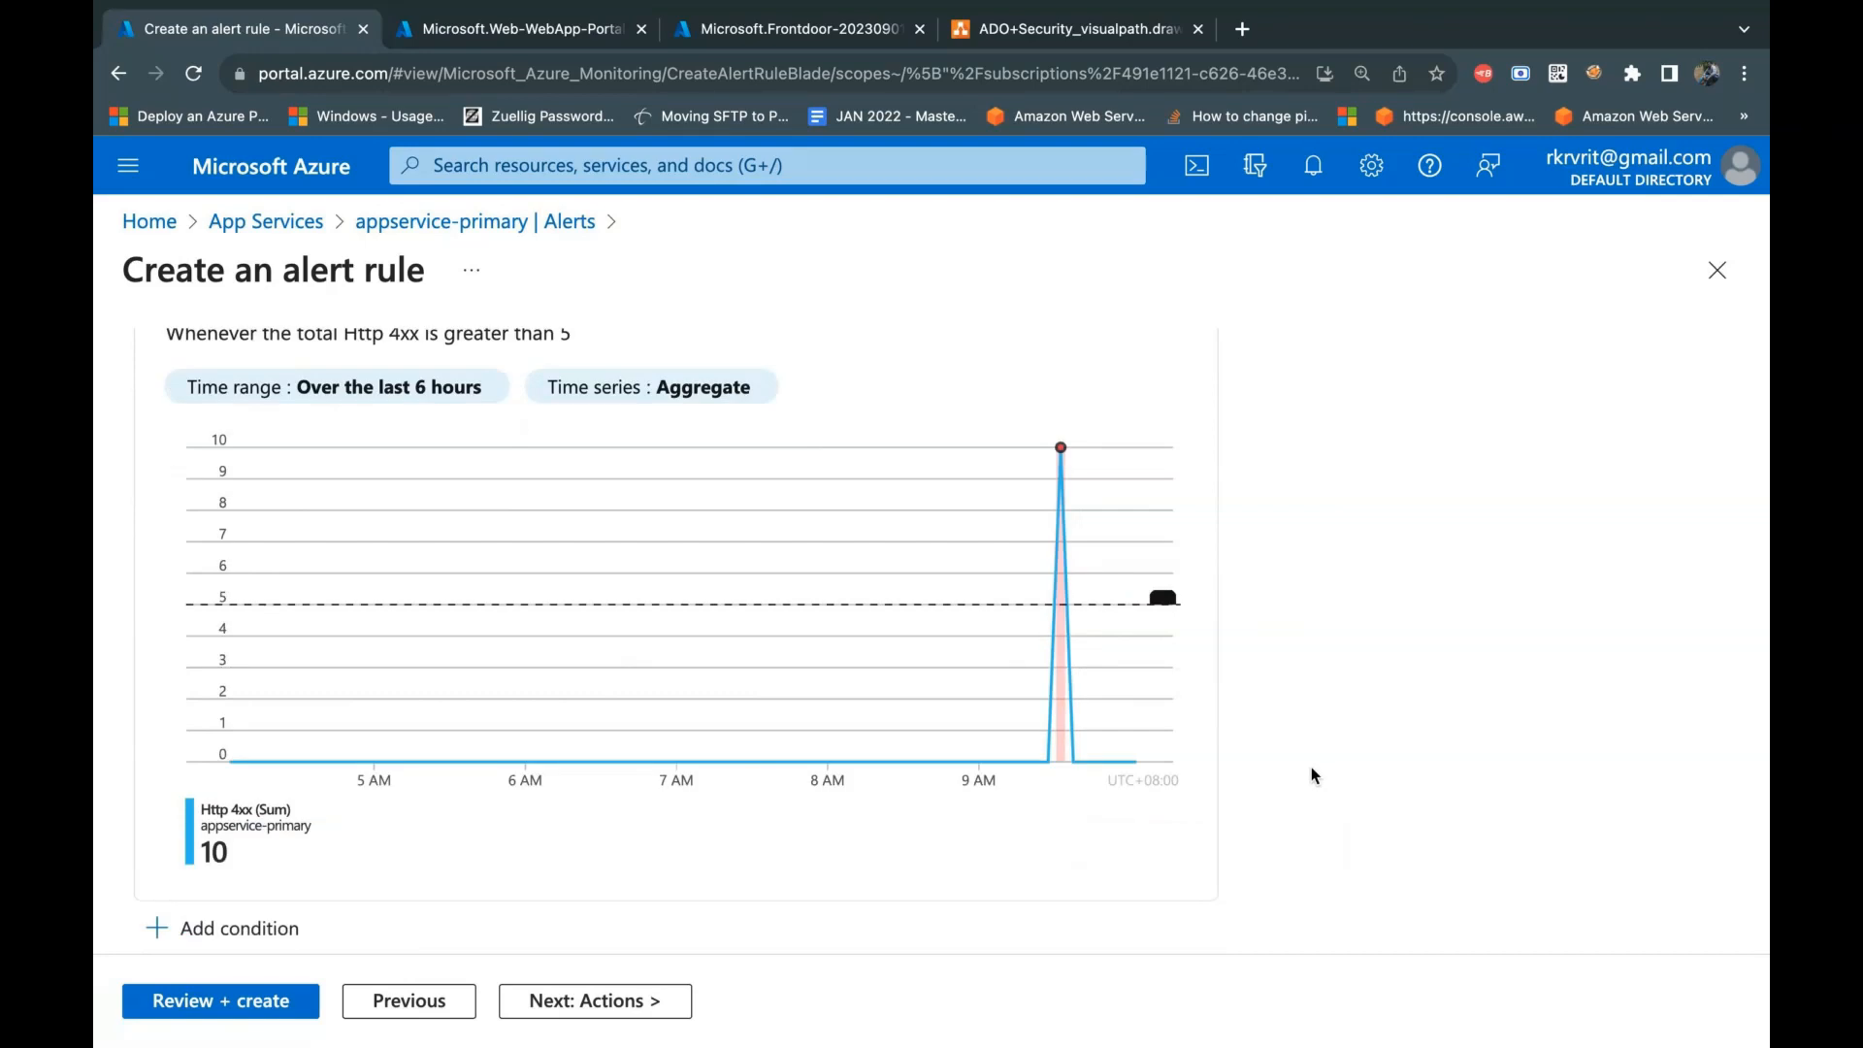
scroll(640, 825, up, 5)
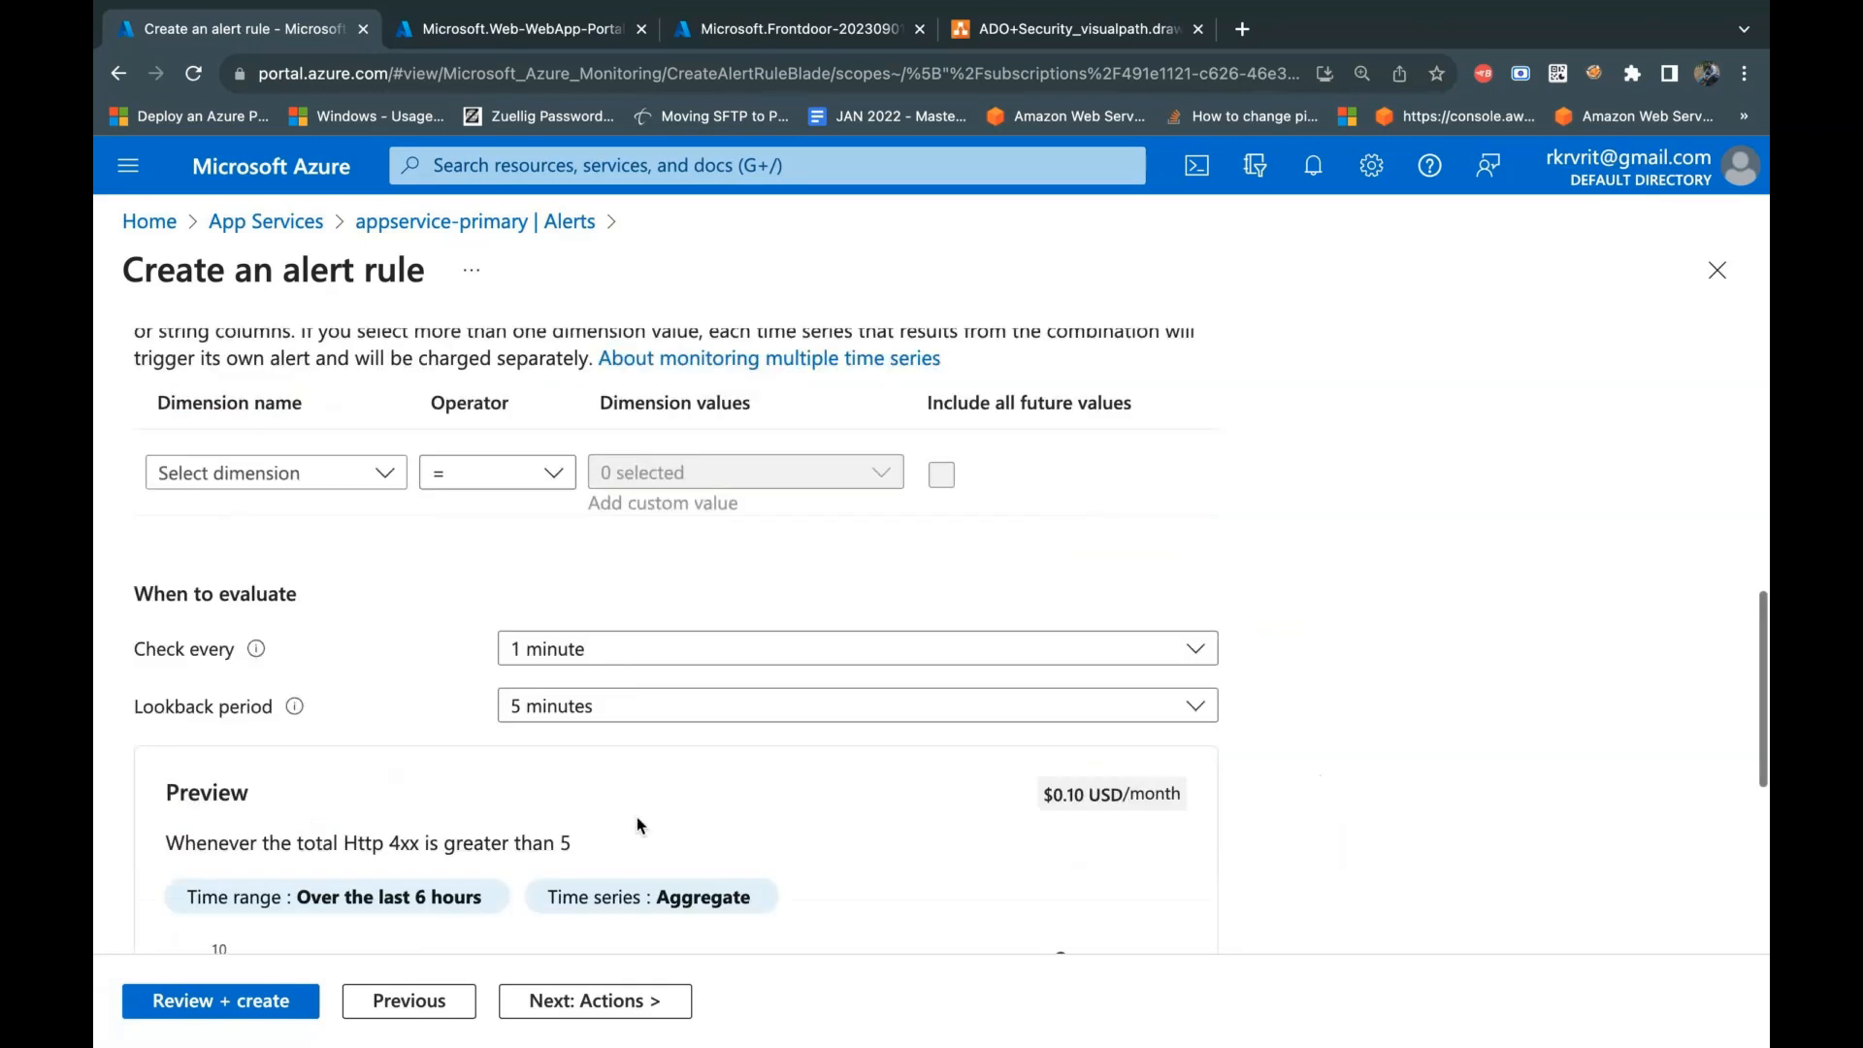
Step: Add a second condition using the Http Server Errors signal with a threshold value of 5
scroll(640, 825, down, 5)
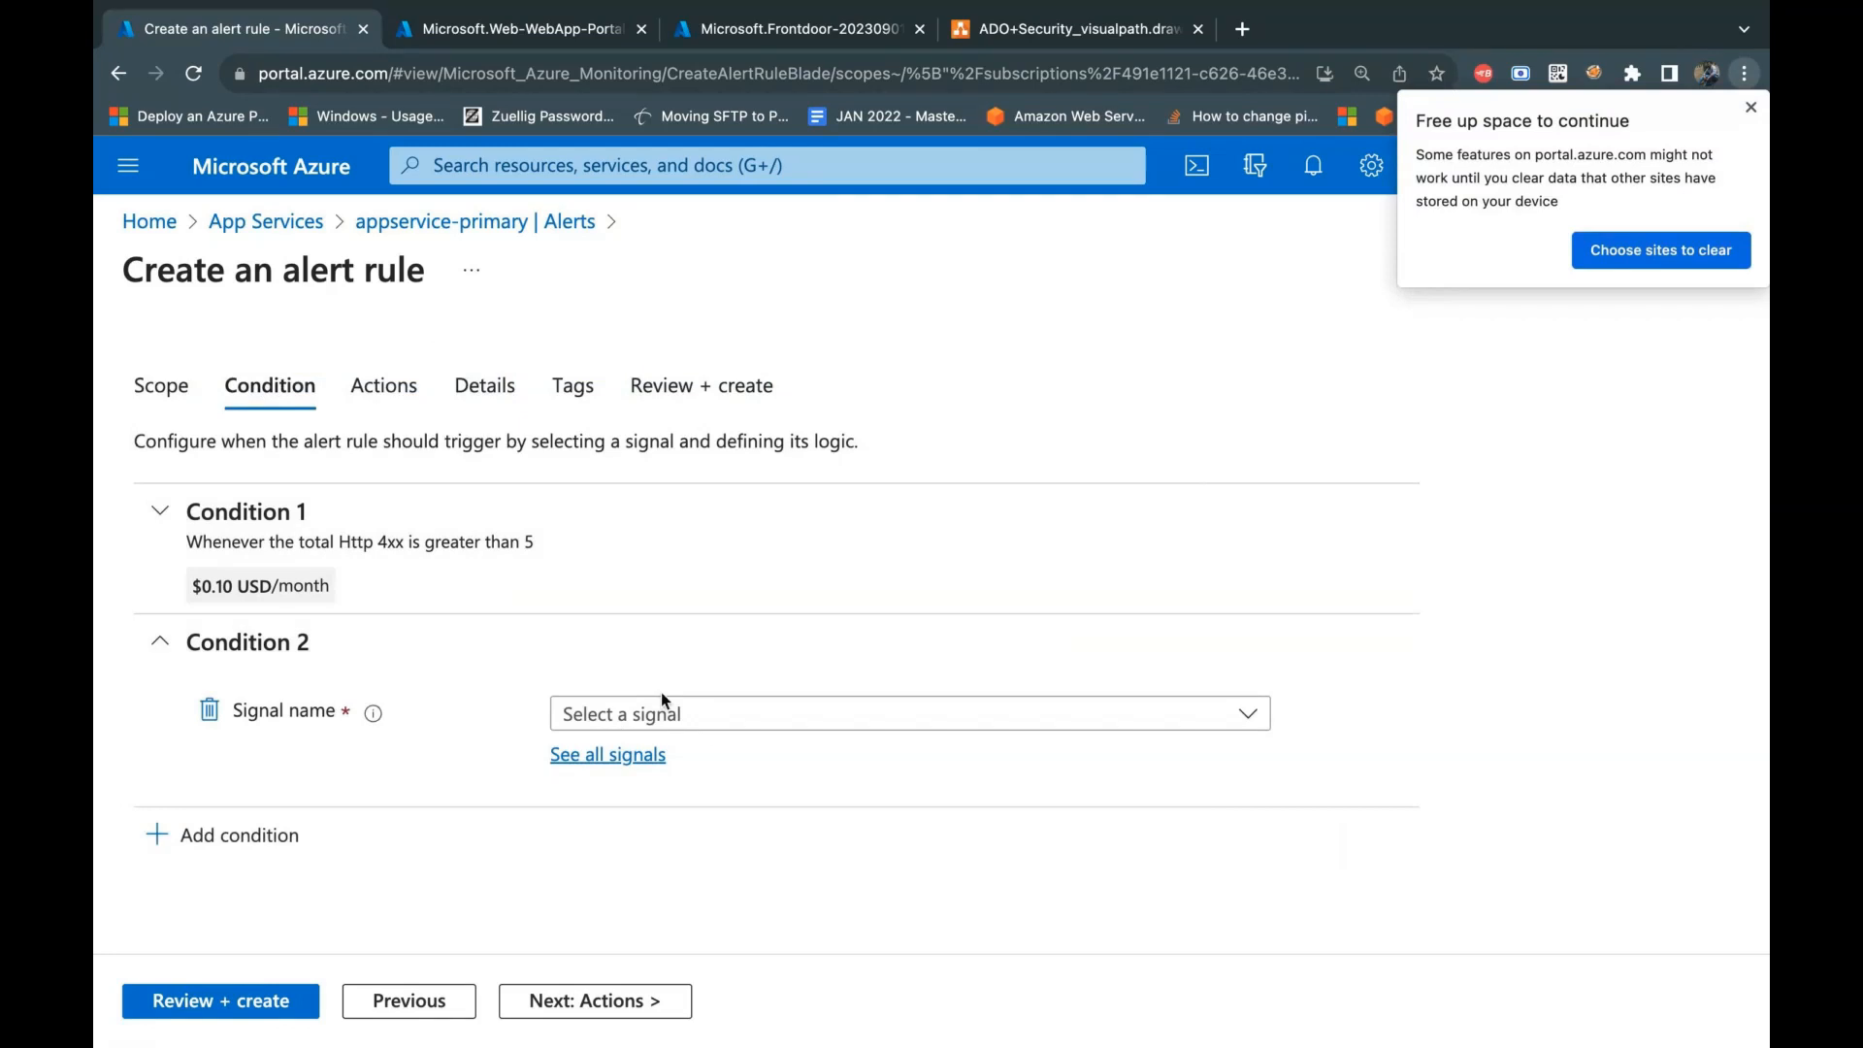
click(770, 726)
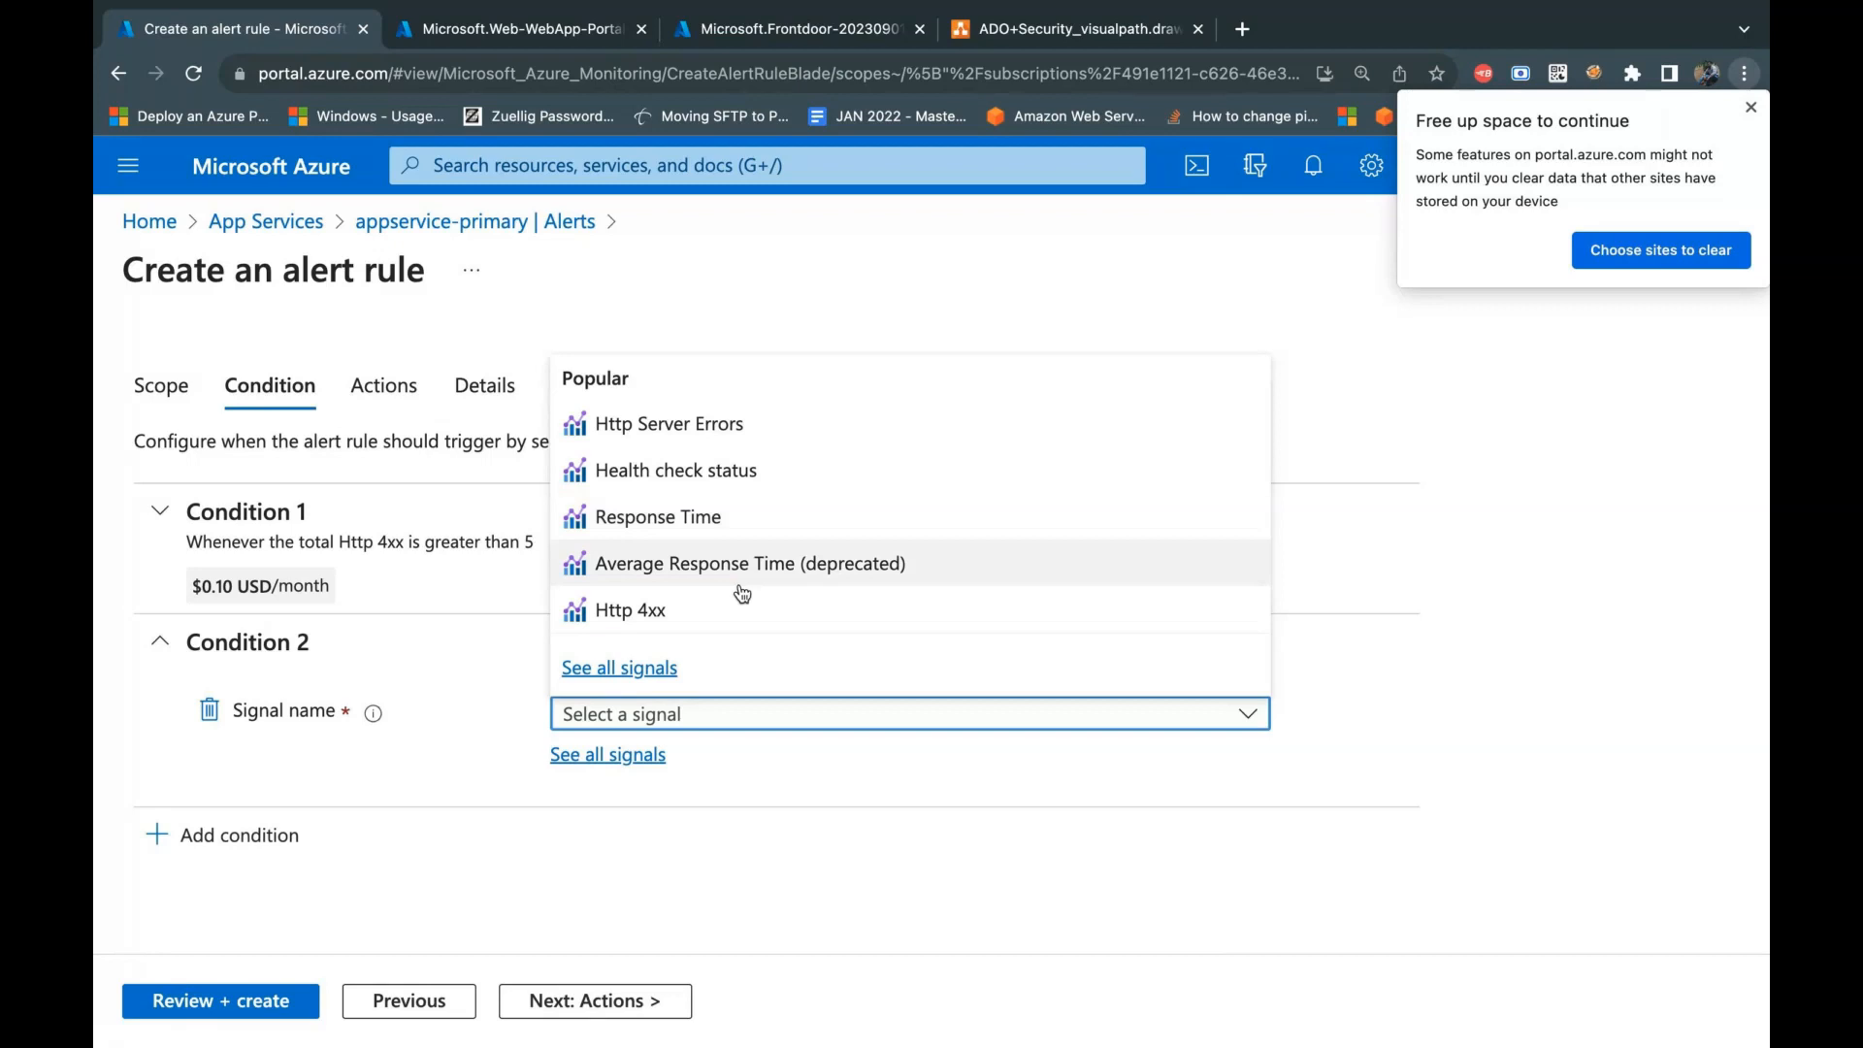
click(744, 429)
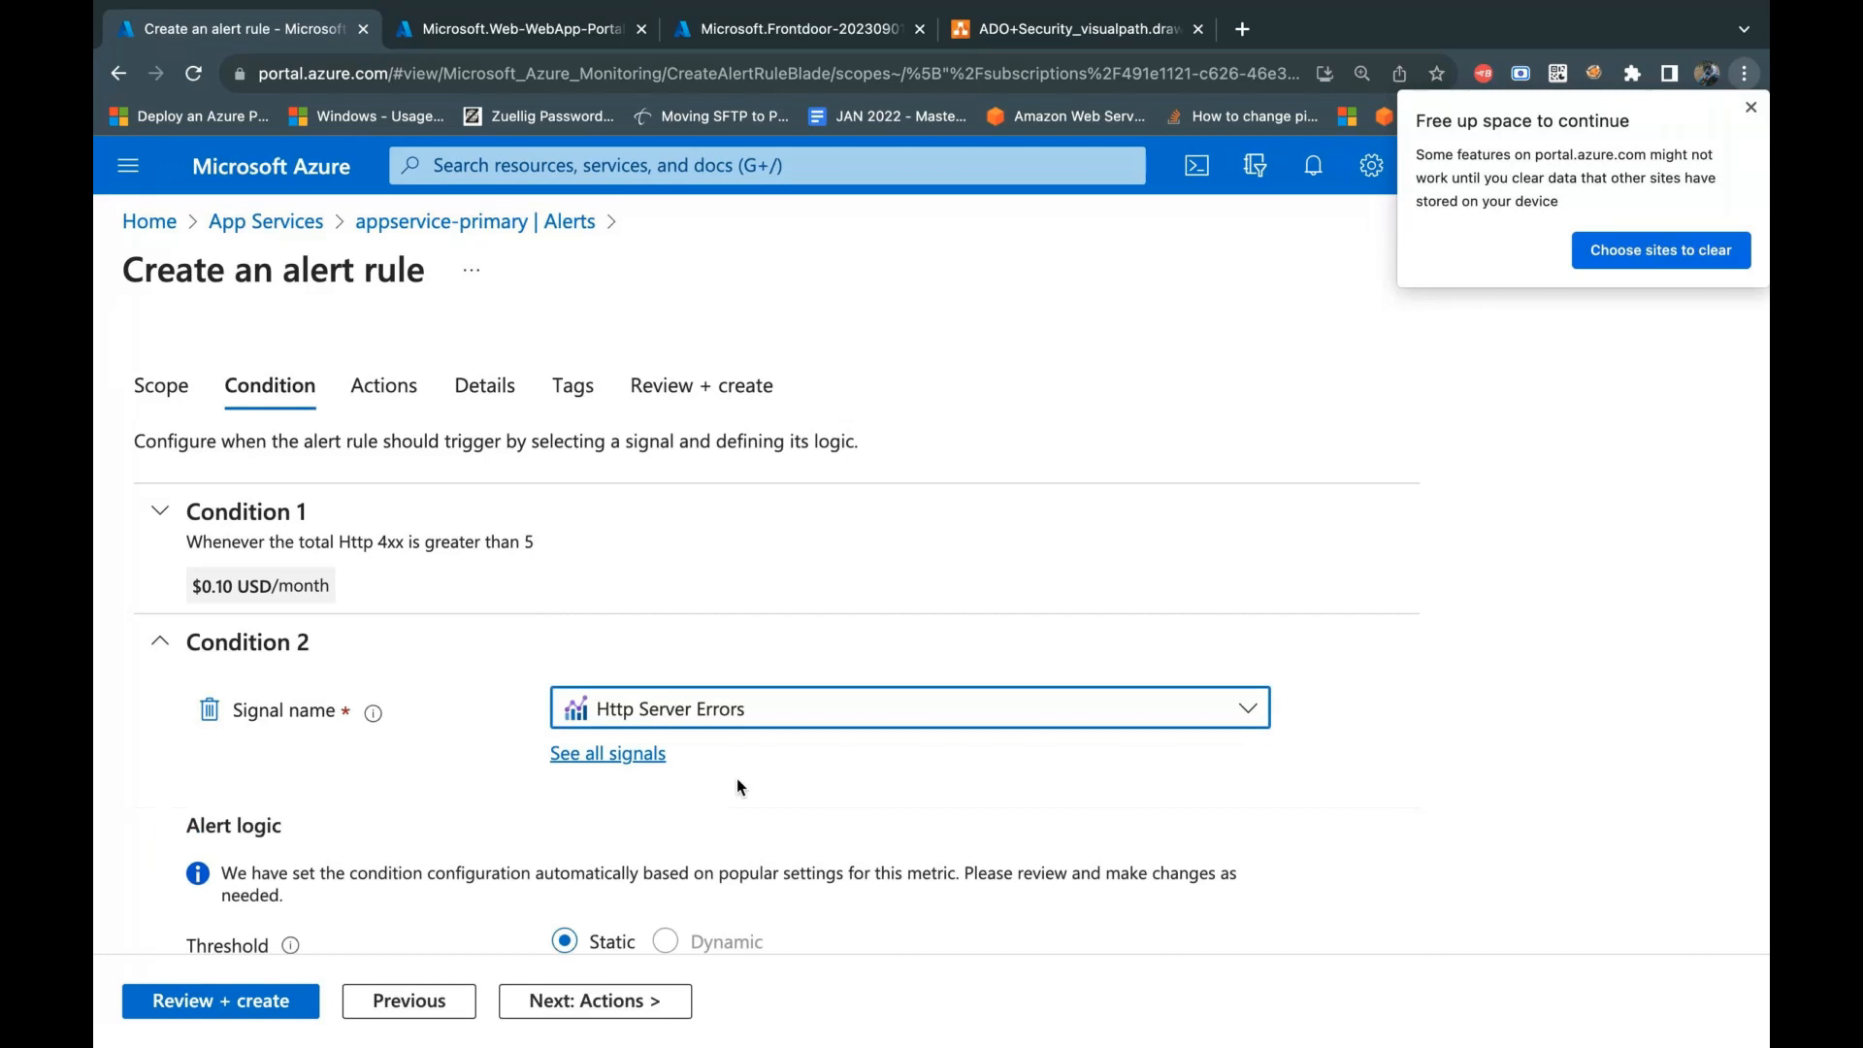
scroll(736, 779, down, 1)
scroll(754, 816, down, 6)
click(614, 508)
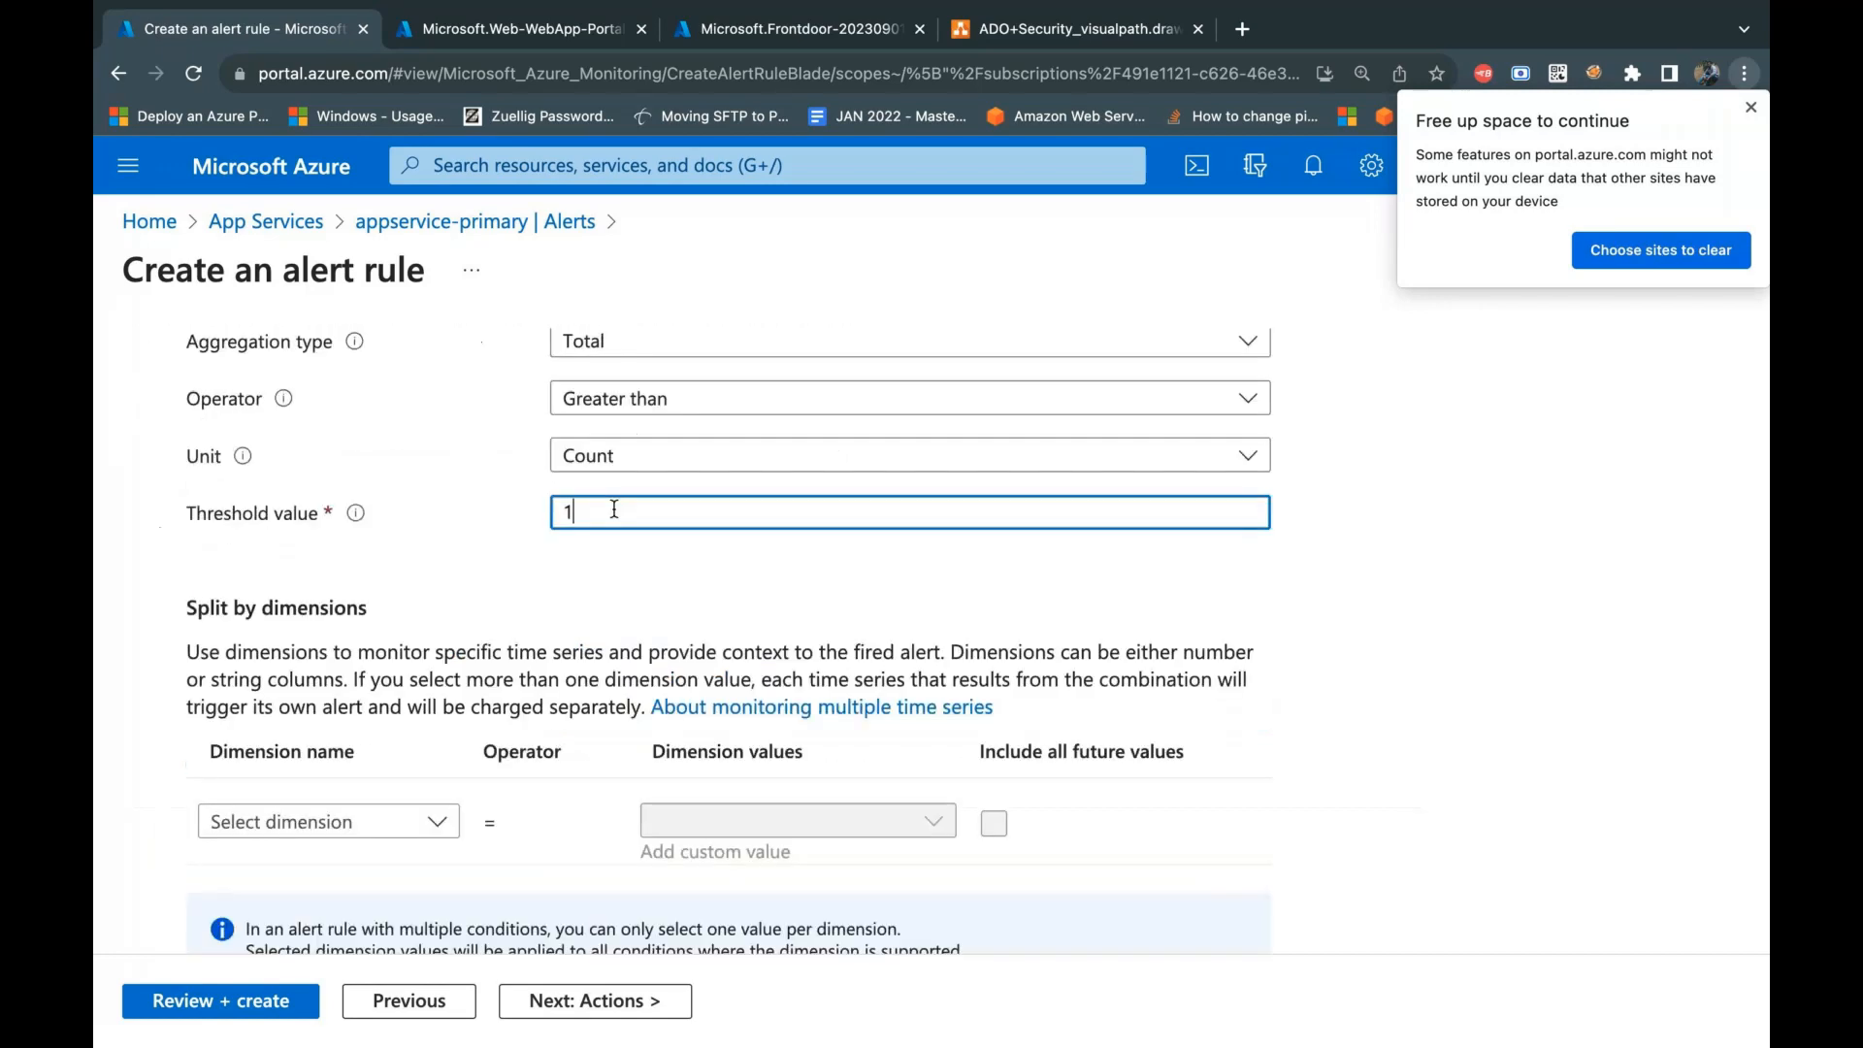
key(BackSpace)
text(5)
Step: Examine the second condition's preview chart and evaluation settings, and collapse the condition to its summary
scroll(1502, 617, down, 7)
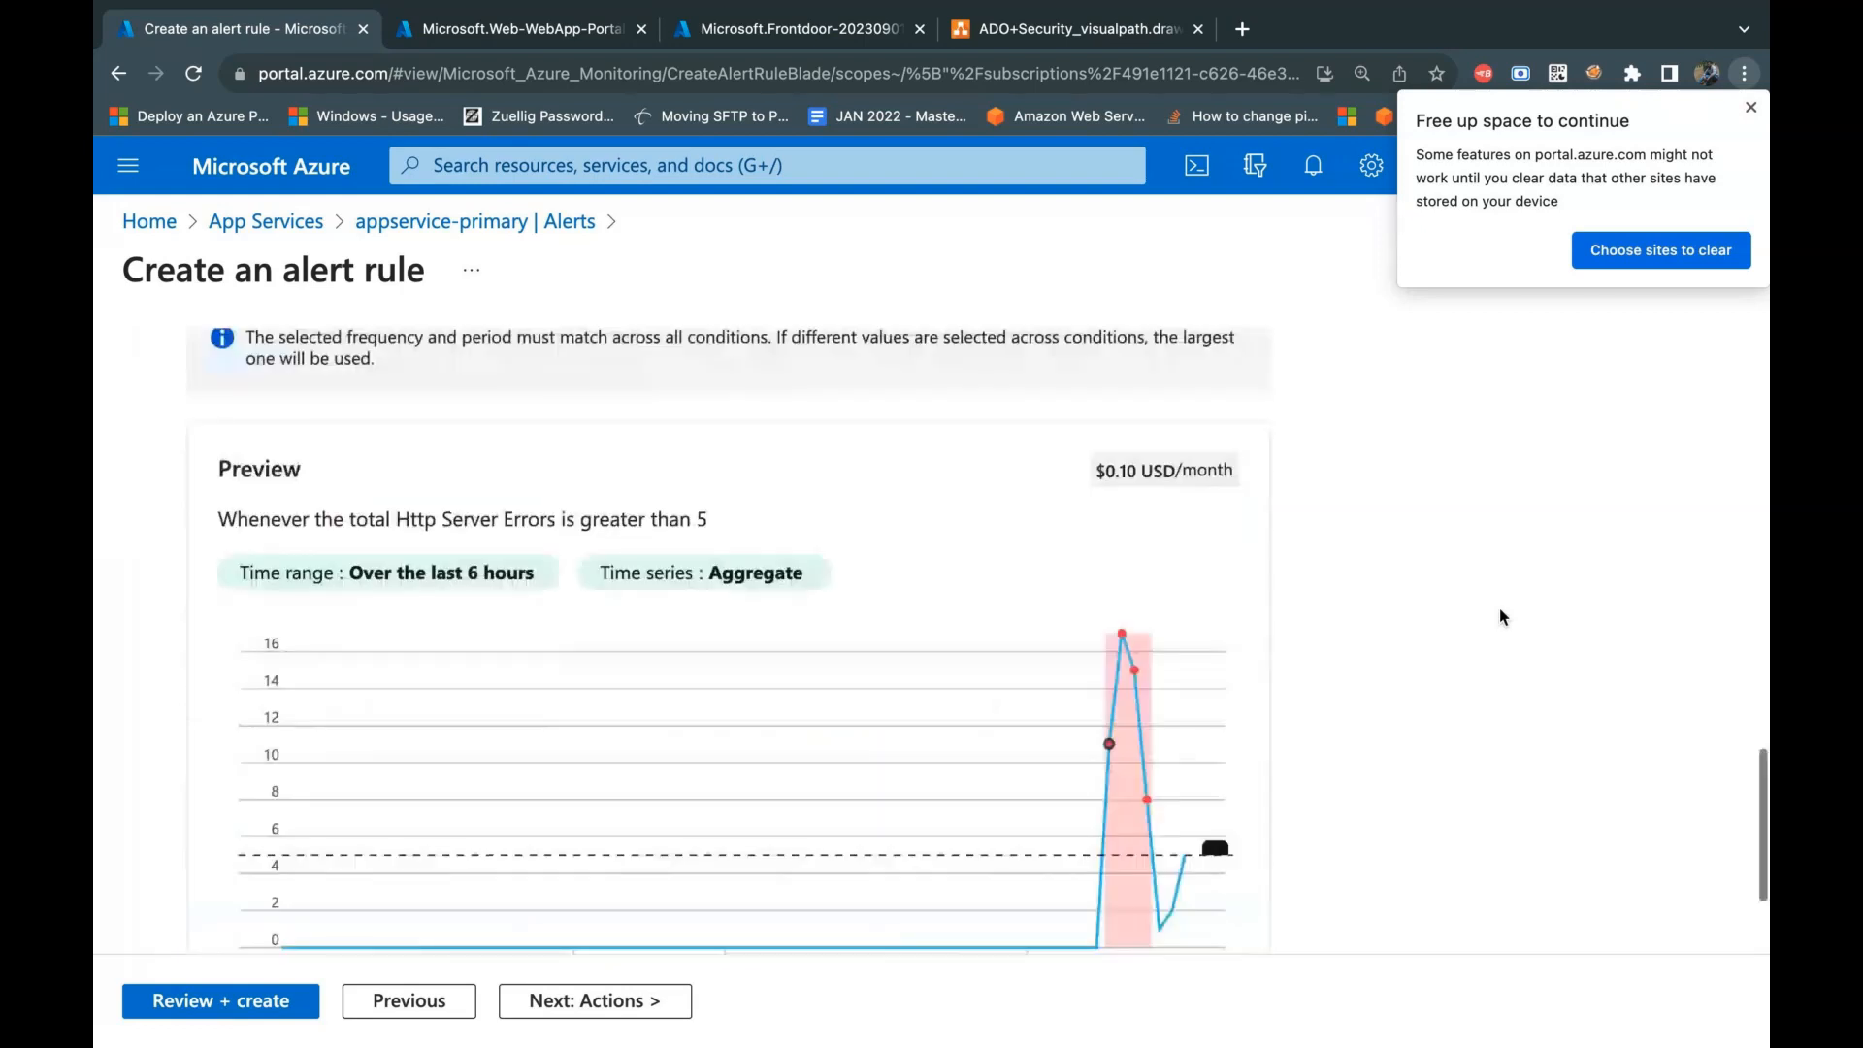
scroll(1502, 617, down, 2)
scroll(1501, 617, down, 1)
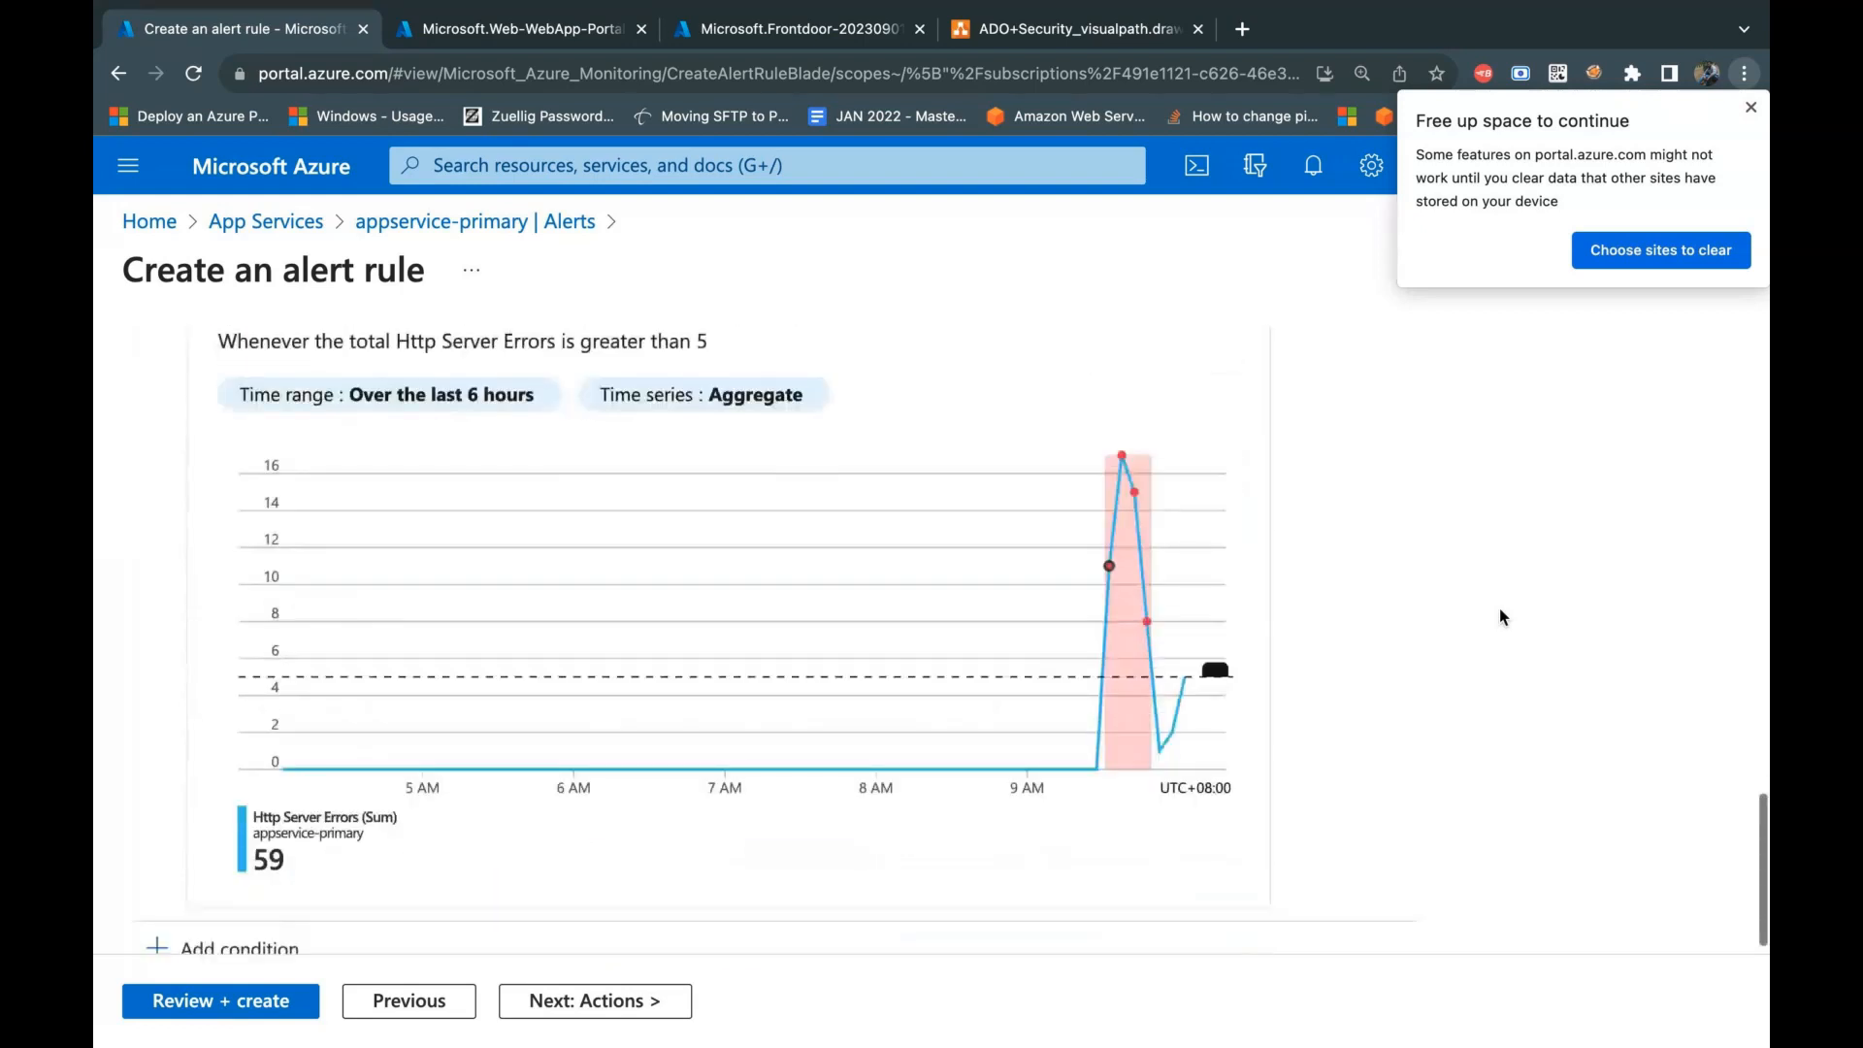
scroll(1501, 617, down, 1)
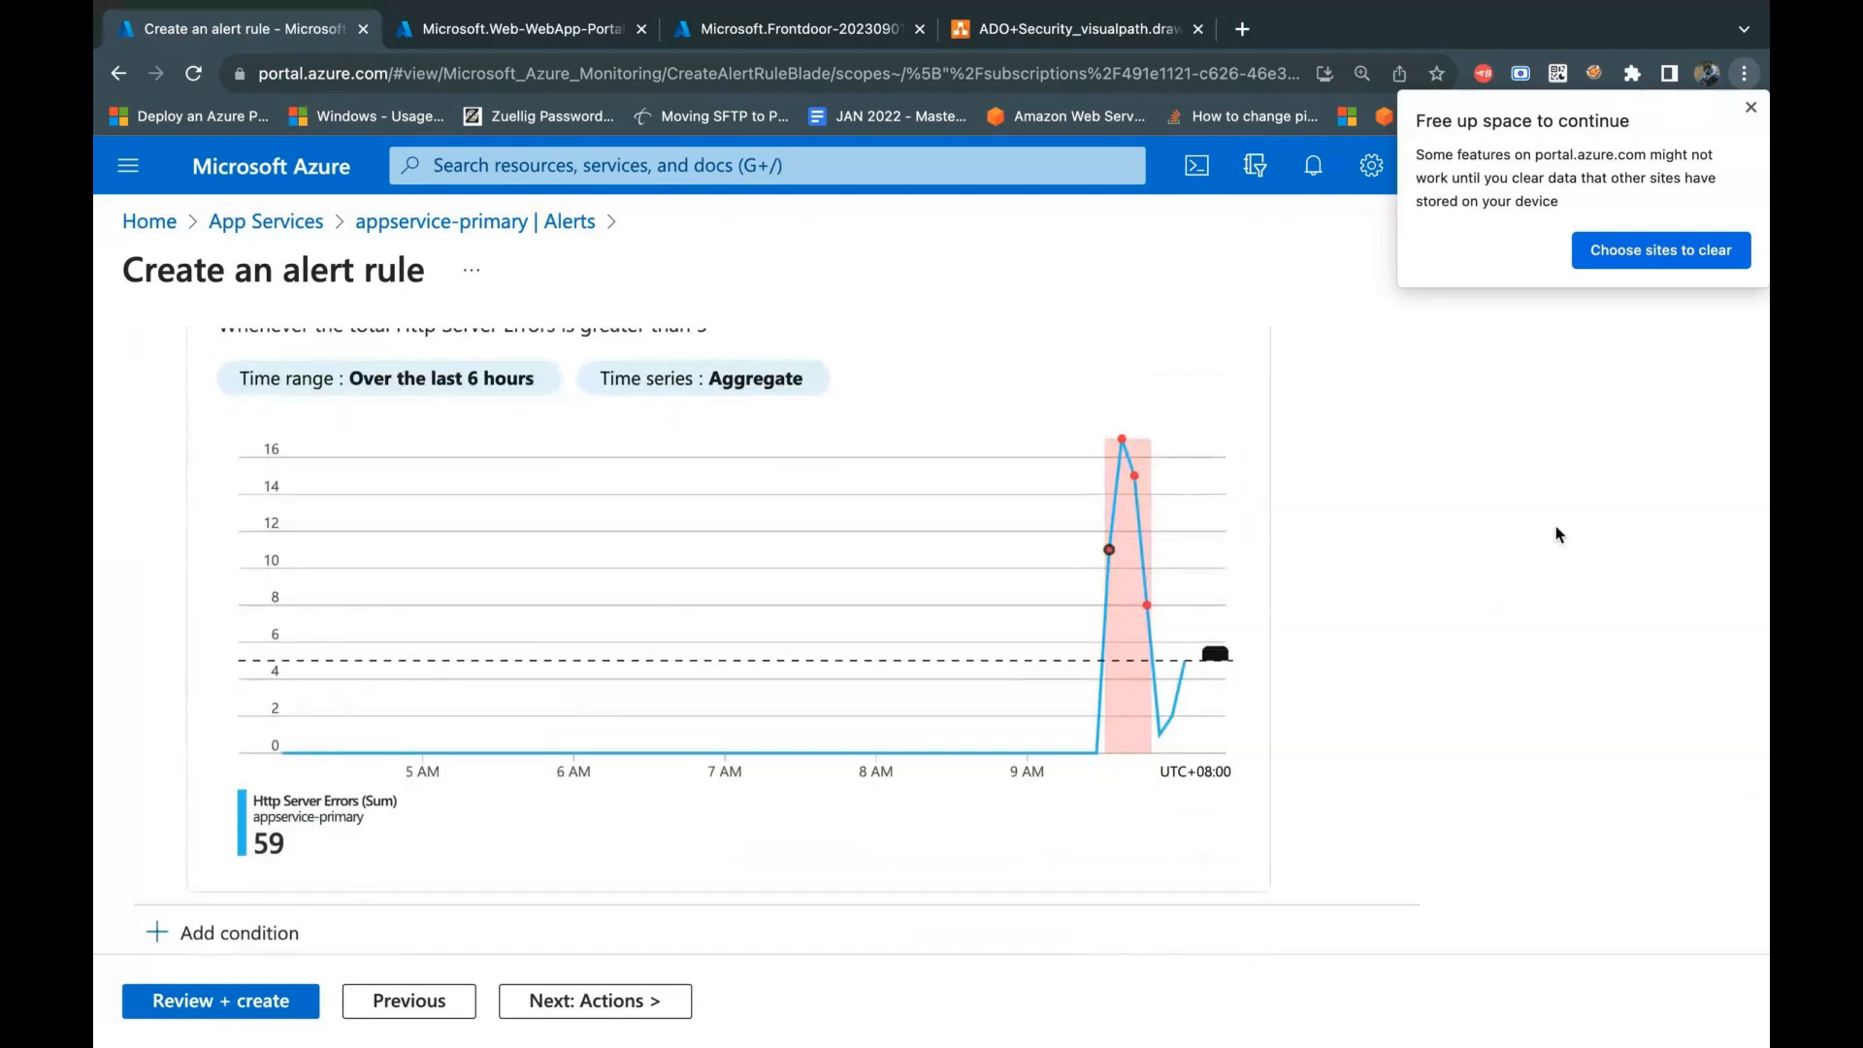
mouse_move(1132, 717)
scroll(844, 604, down, 1)
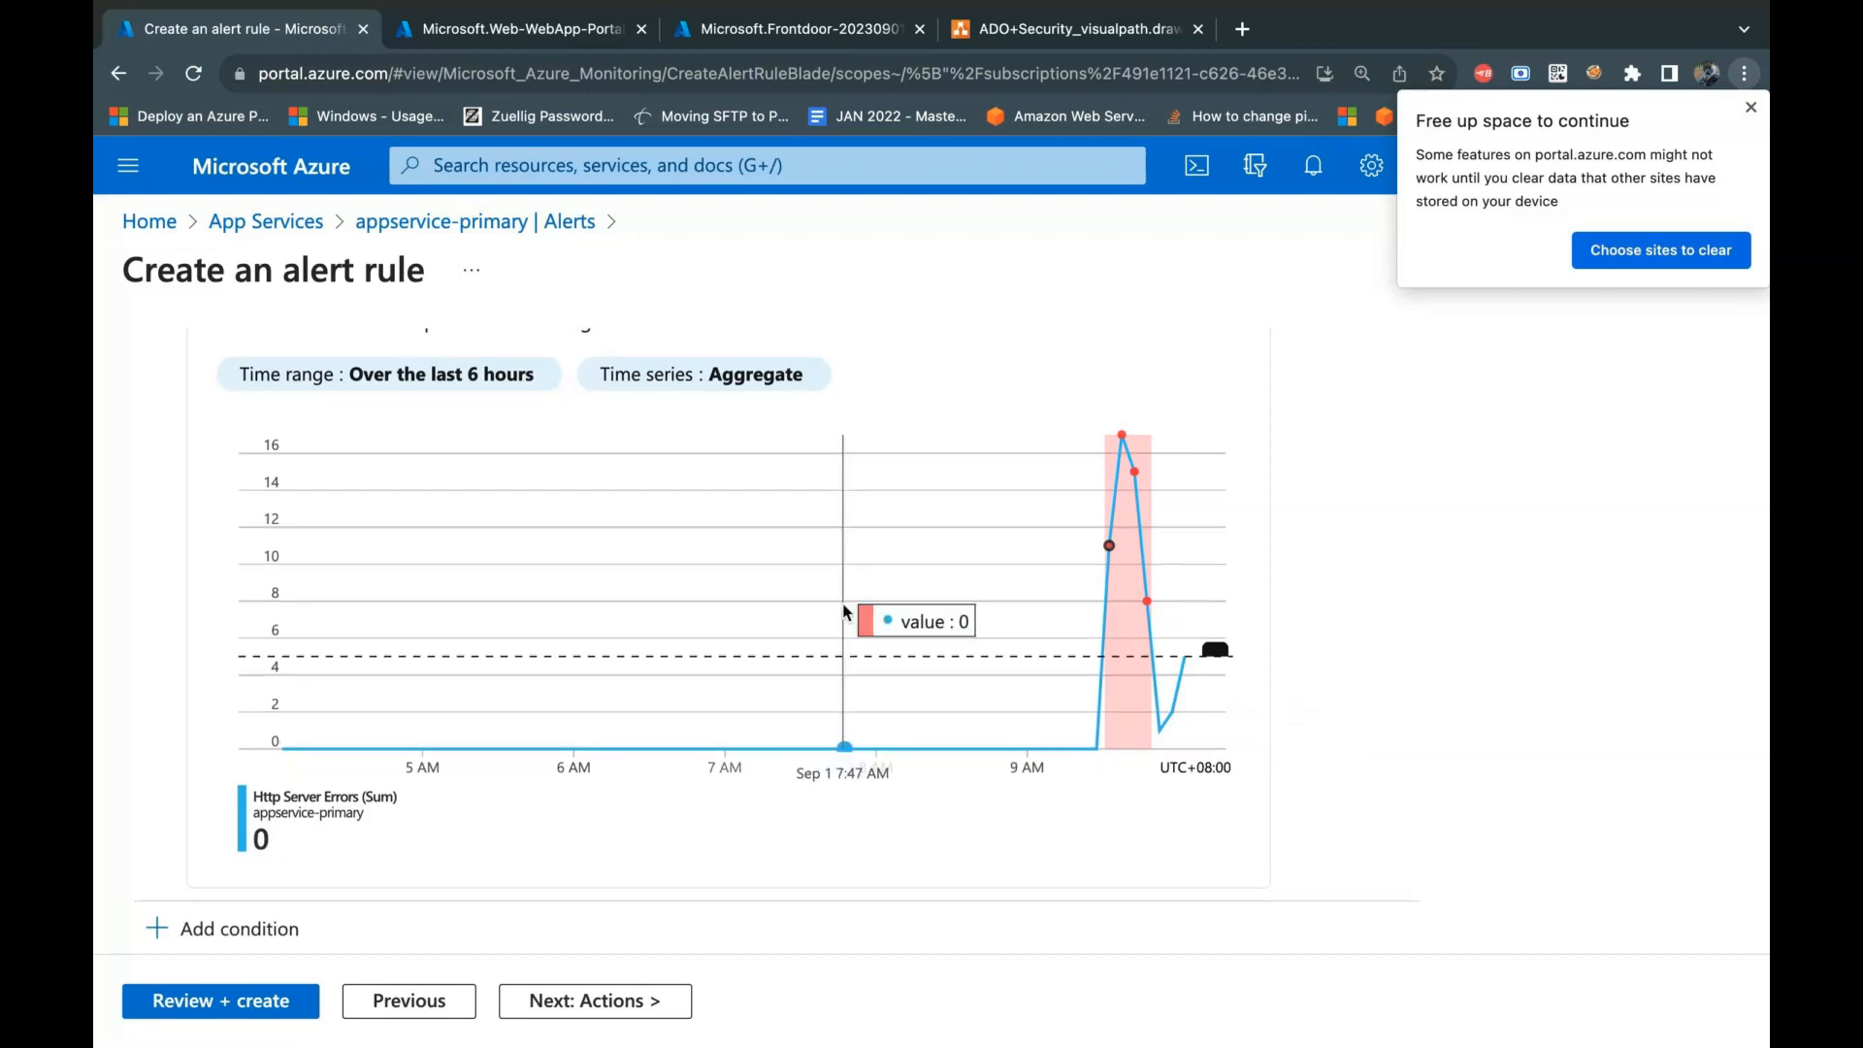
scroll(843, 613, down, 10)
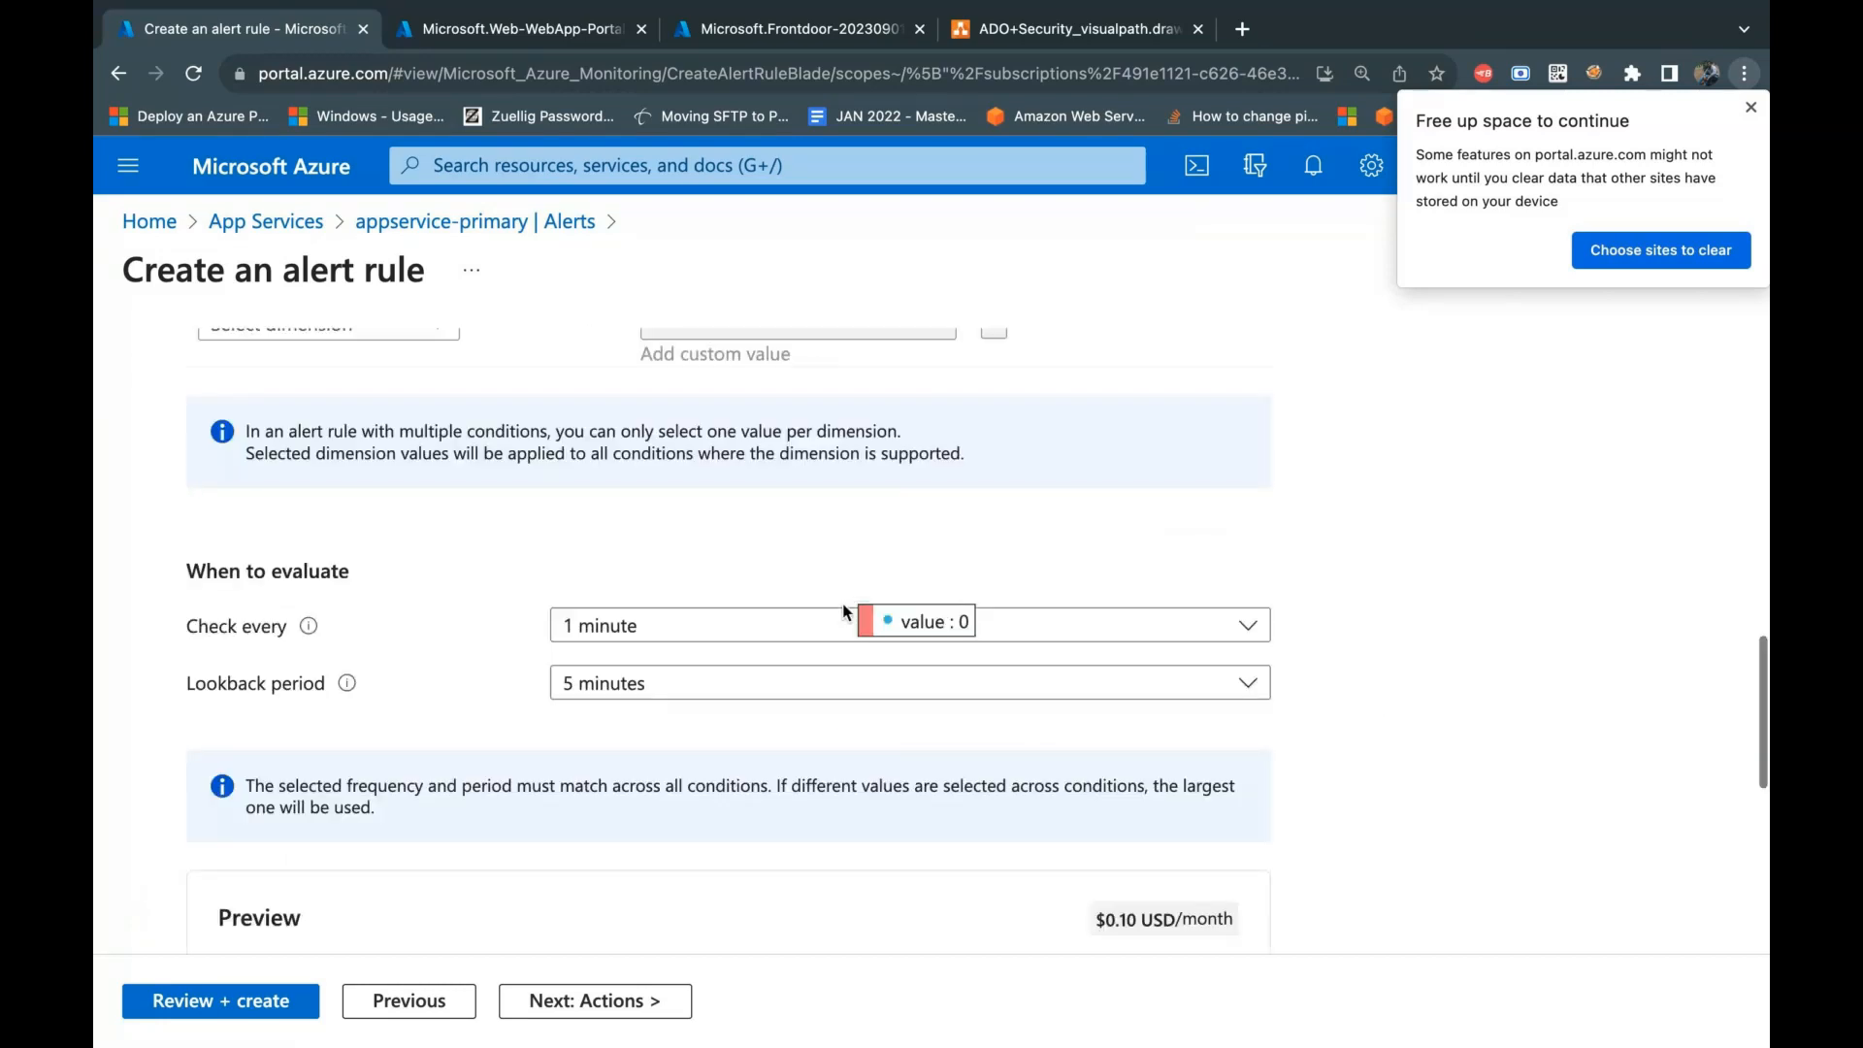
scroll(845, 613, up, 6)
scroll(845, 612, up, 4)
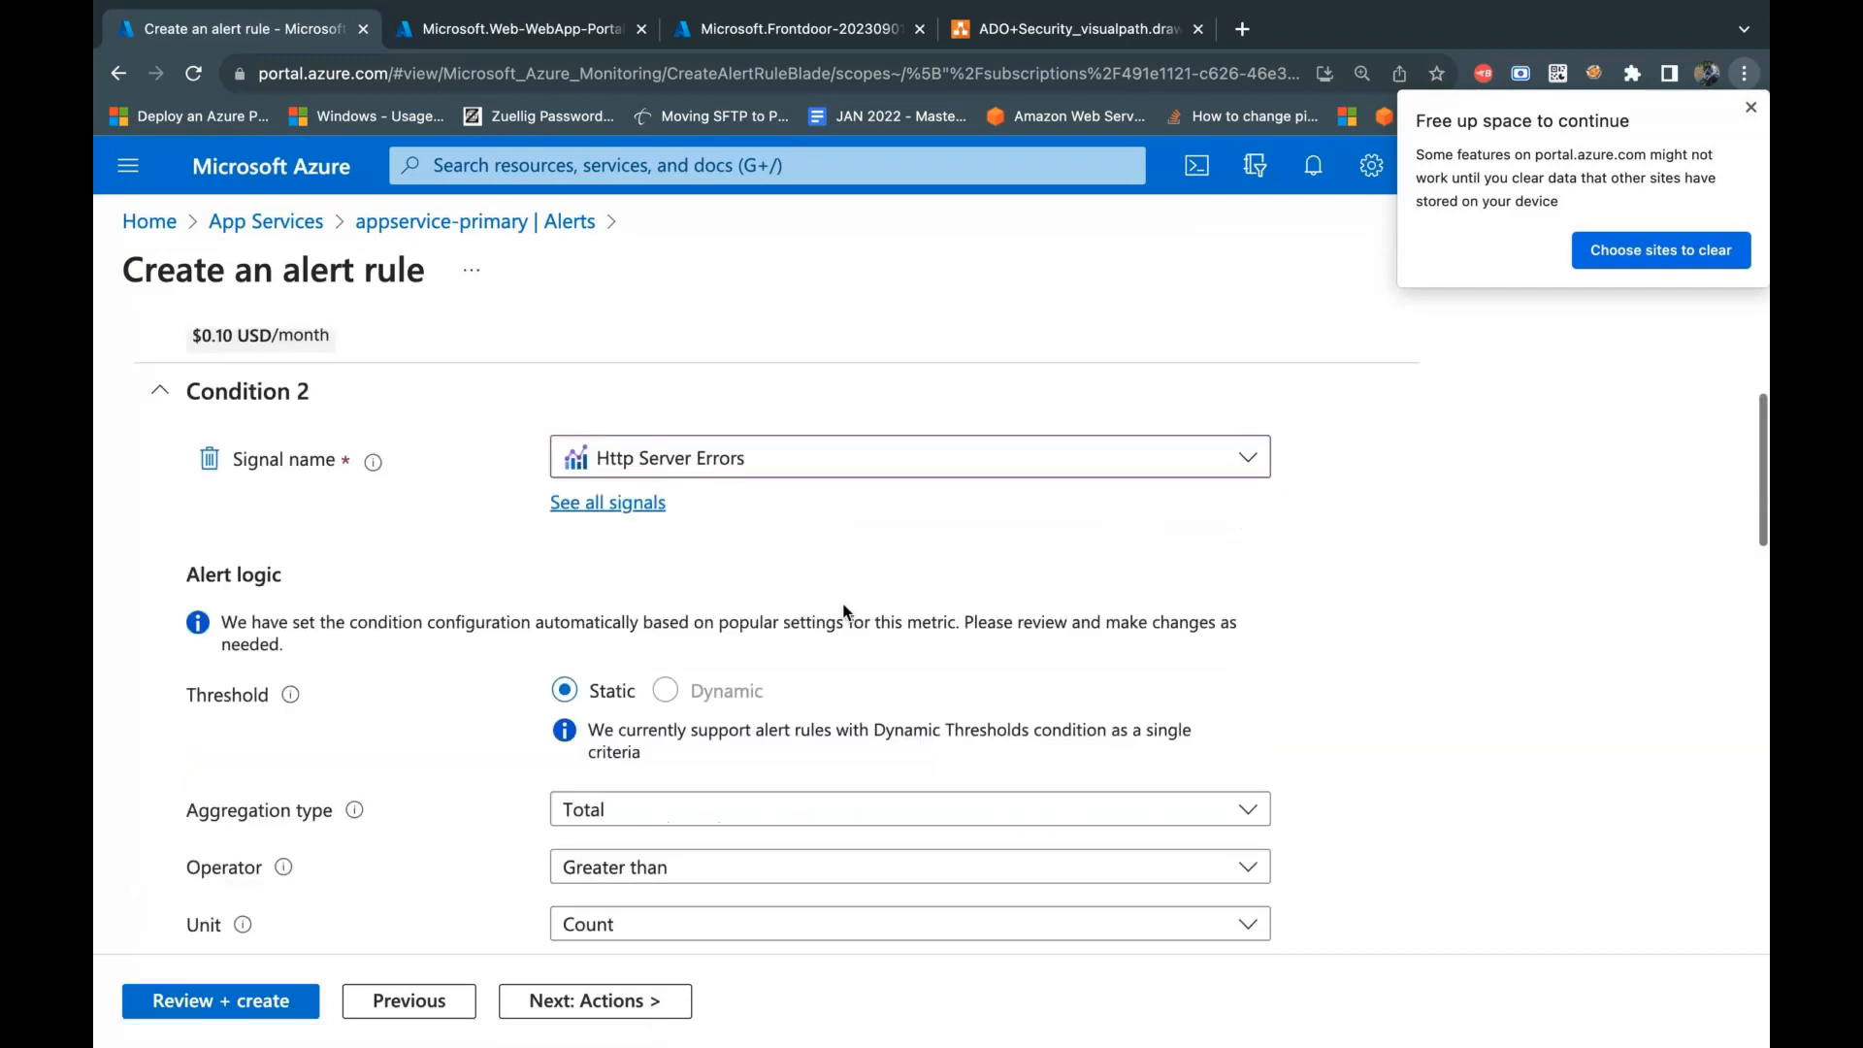
click(160, 390)
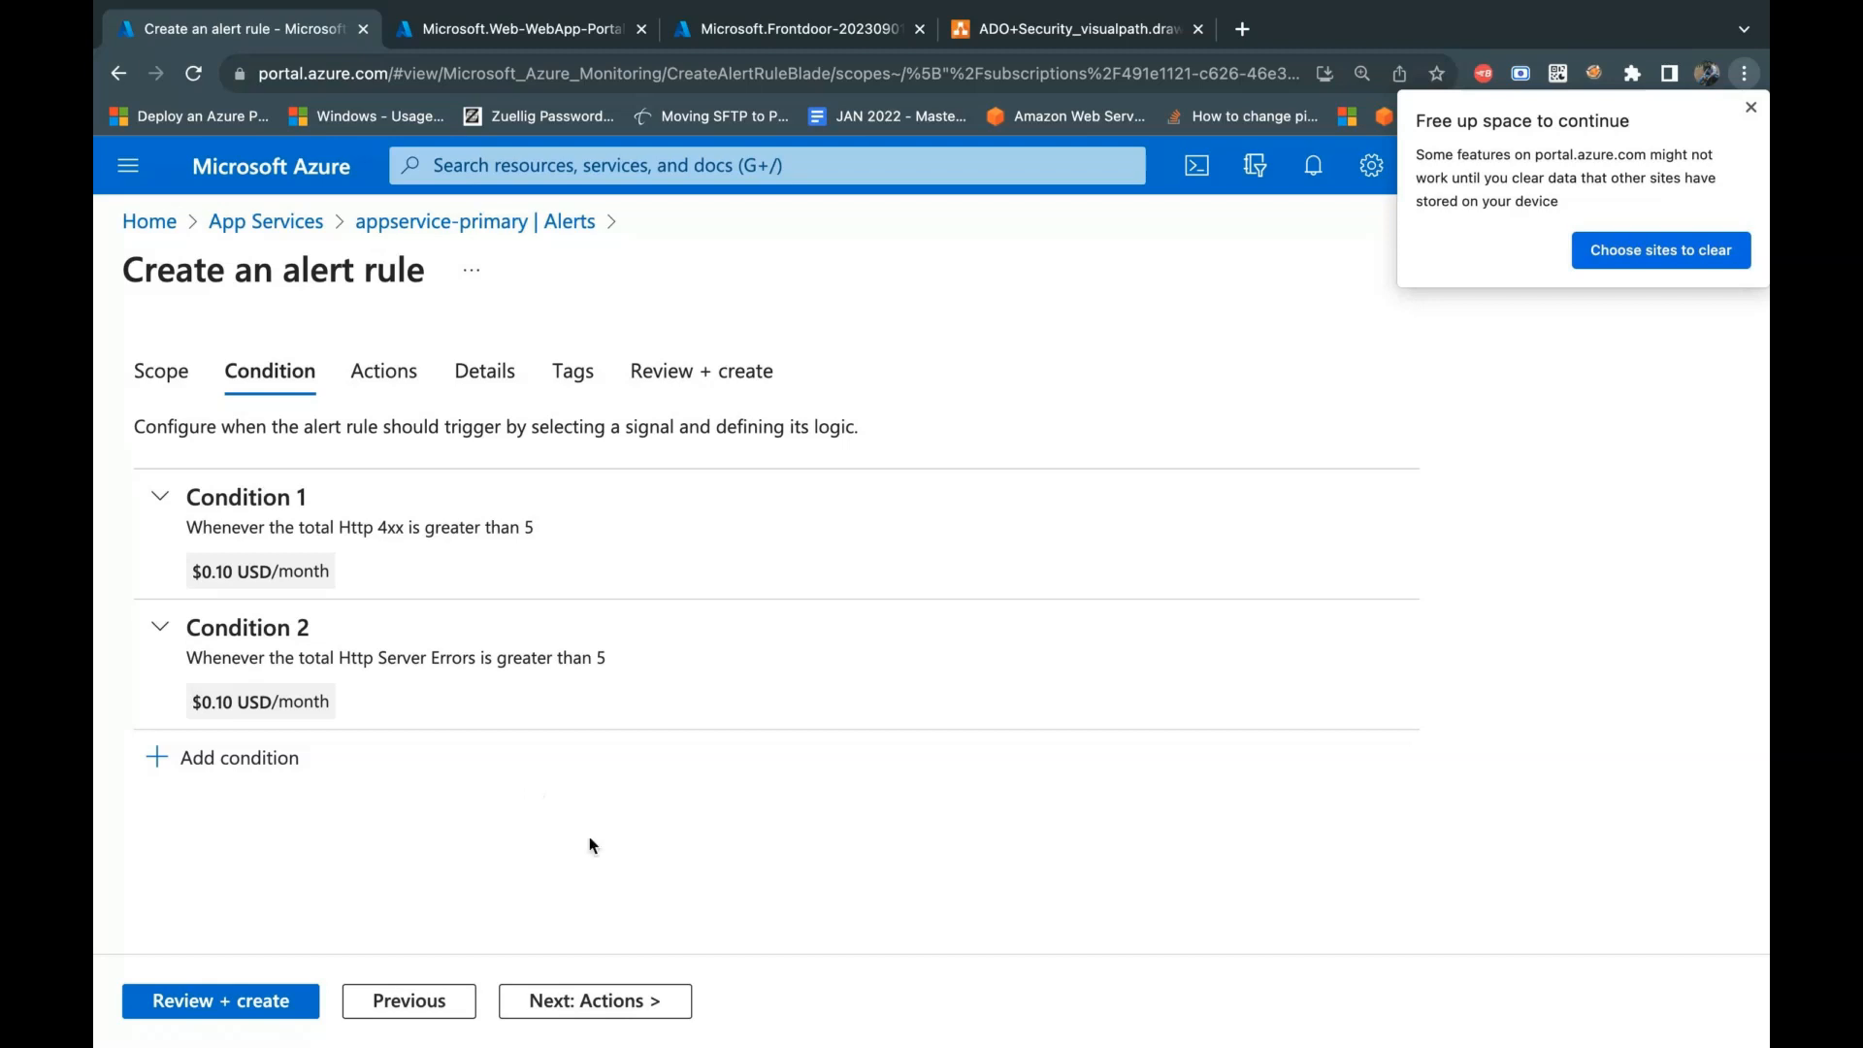
Step: Attach the existing tracker-project-action-group action group to the alert rule
click(589, 1003)
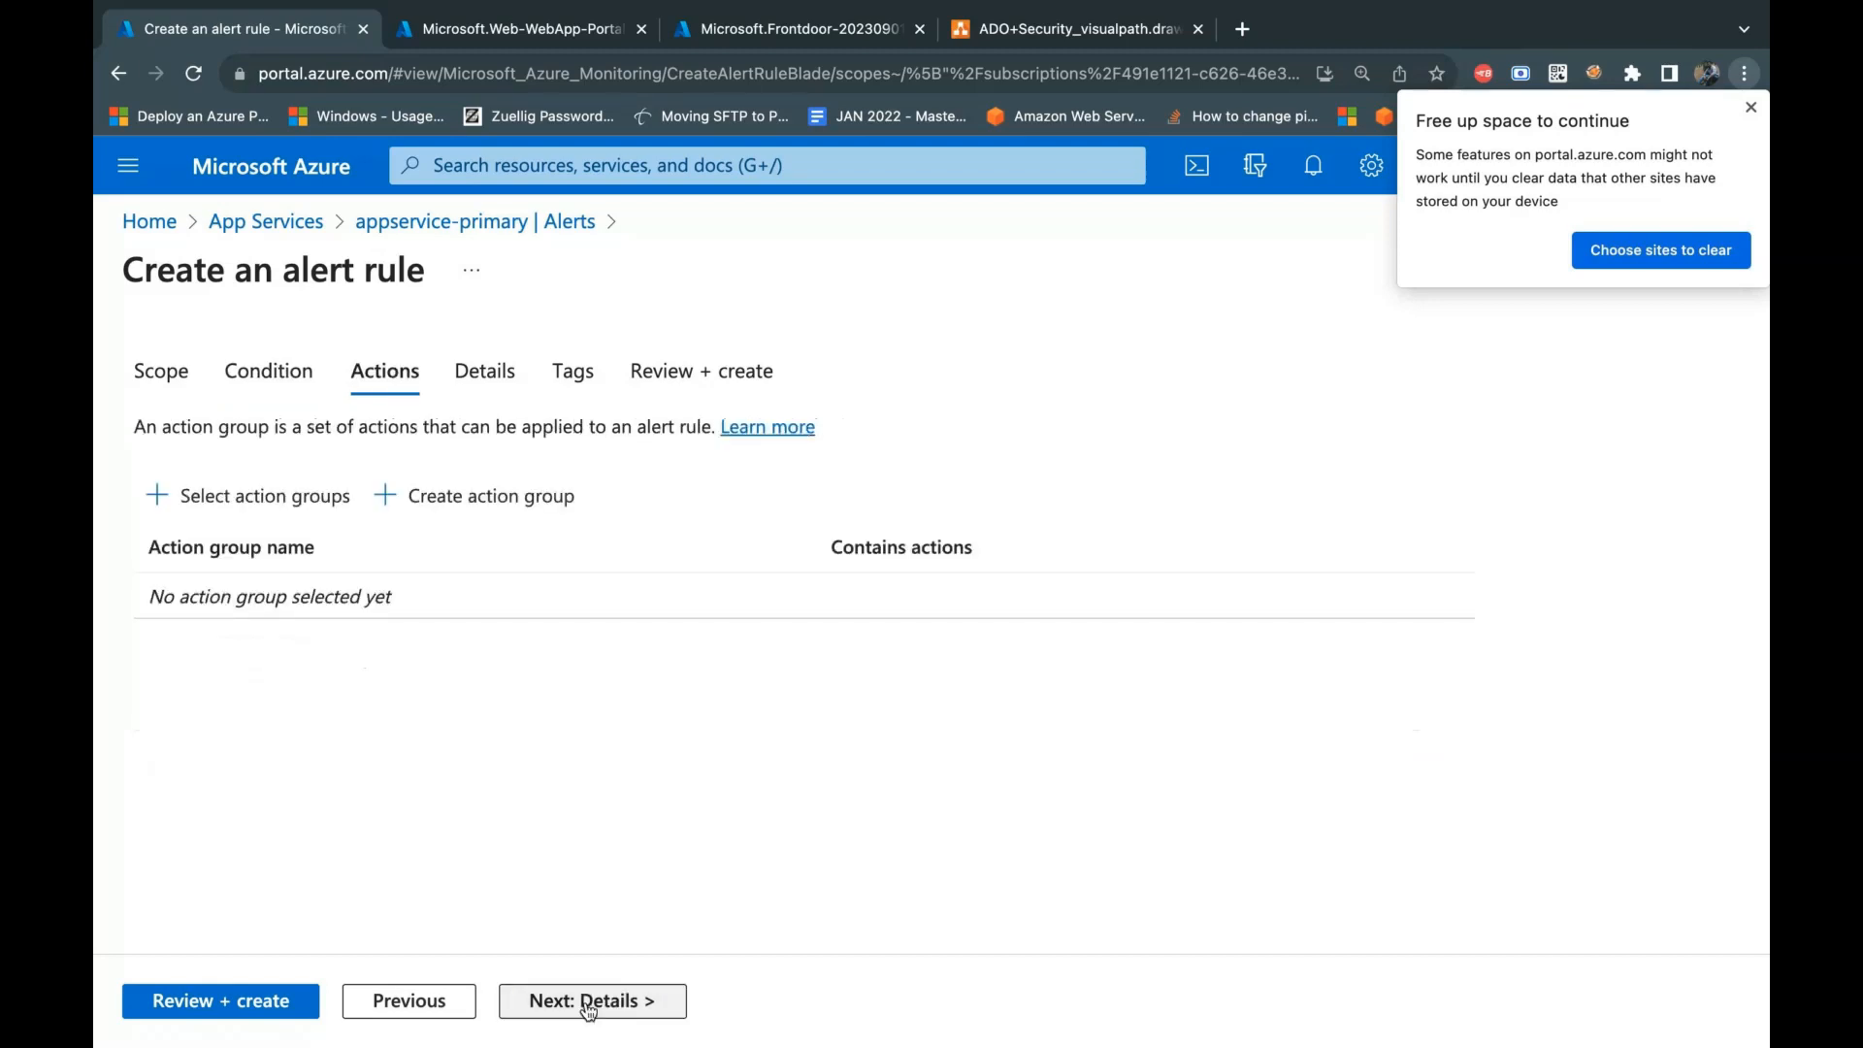
click(283, 505)
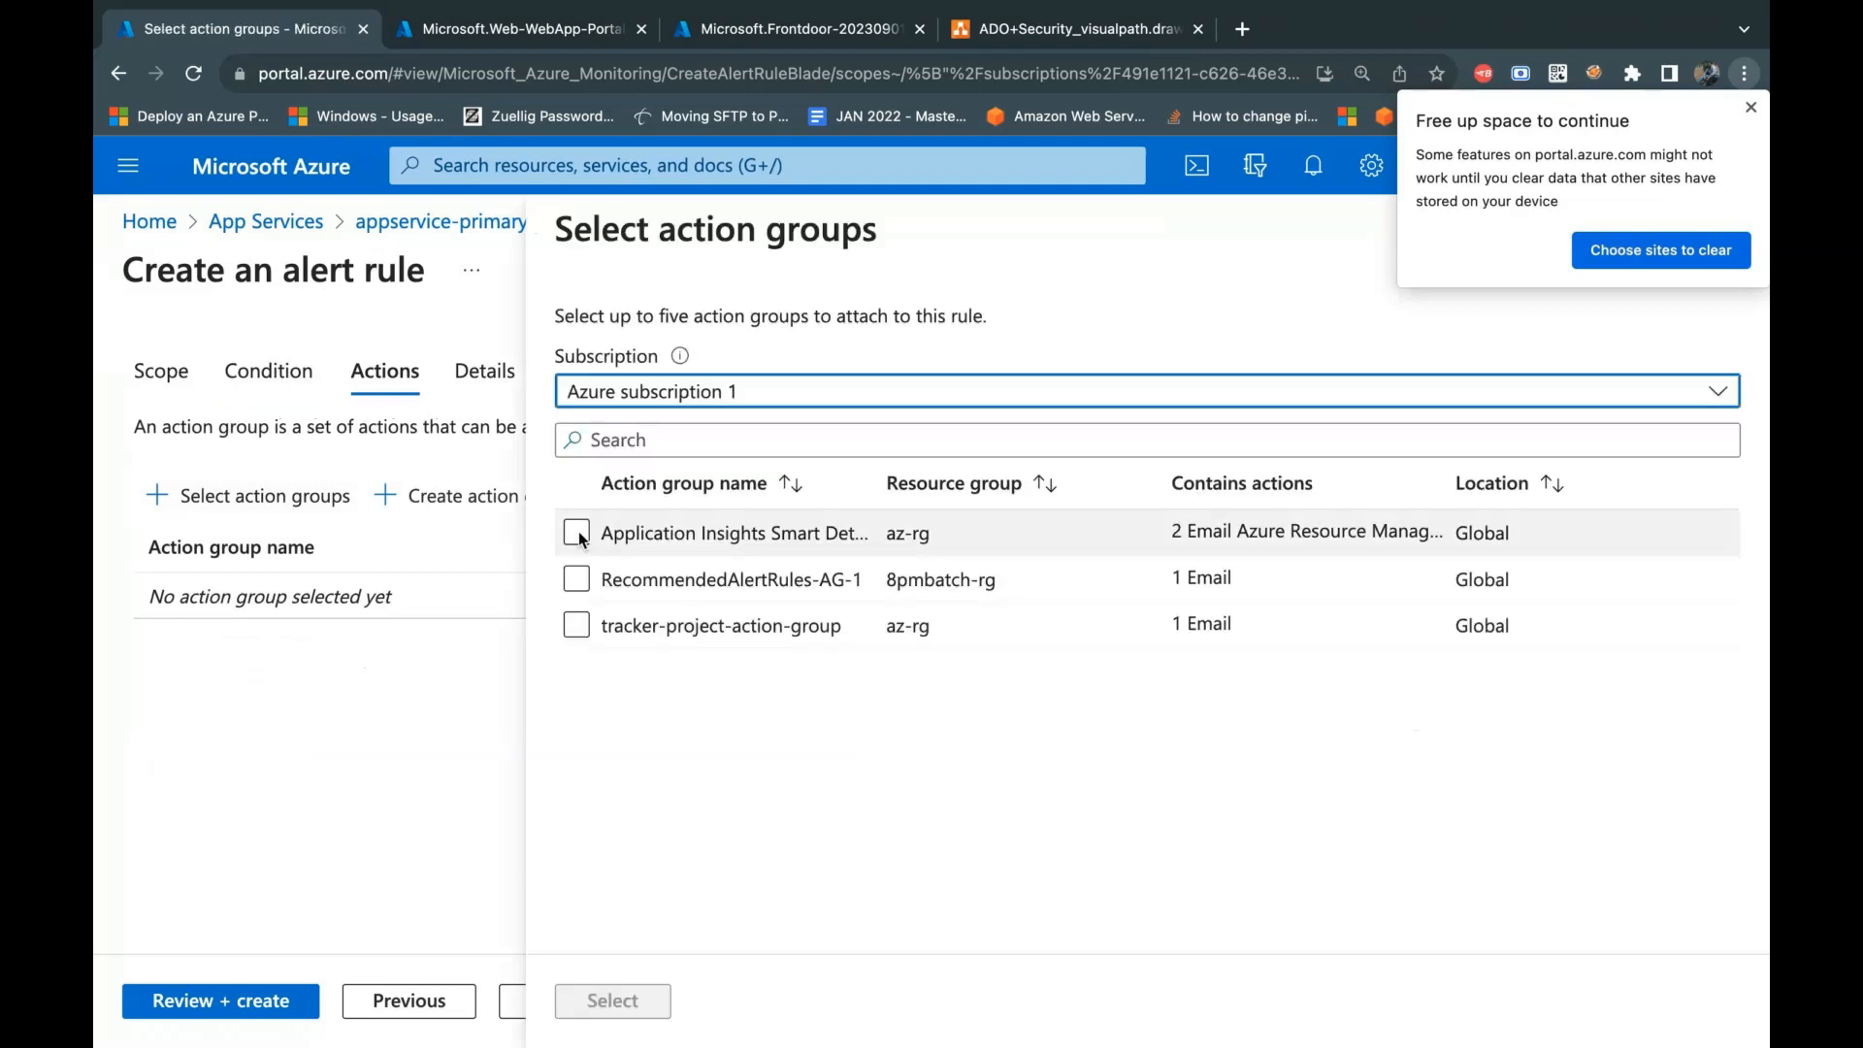
click(576, 626)
click(608, 1002)
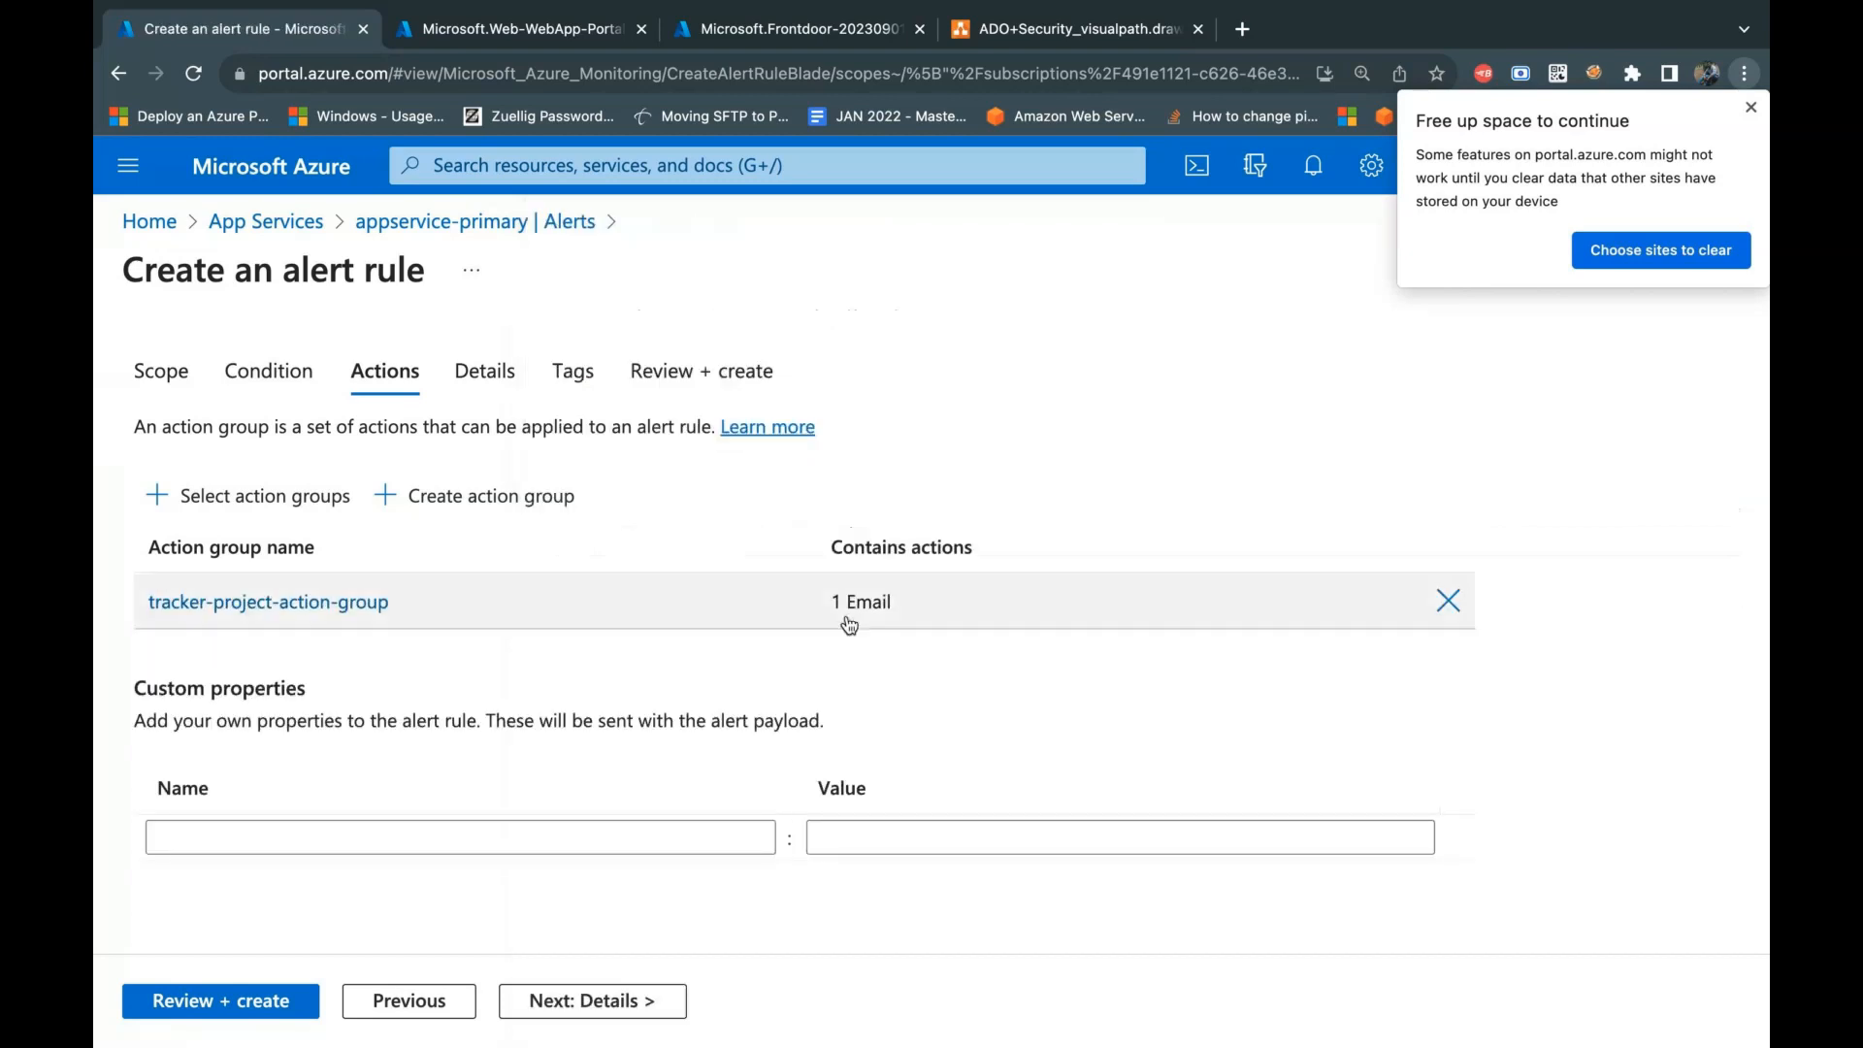
Step: Set the alert rule's severity to 1 - Error in its details, and review the other severity levels
click(660, 1000)
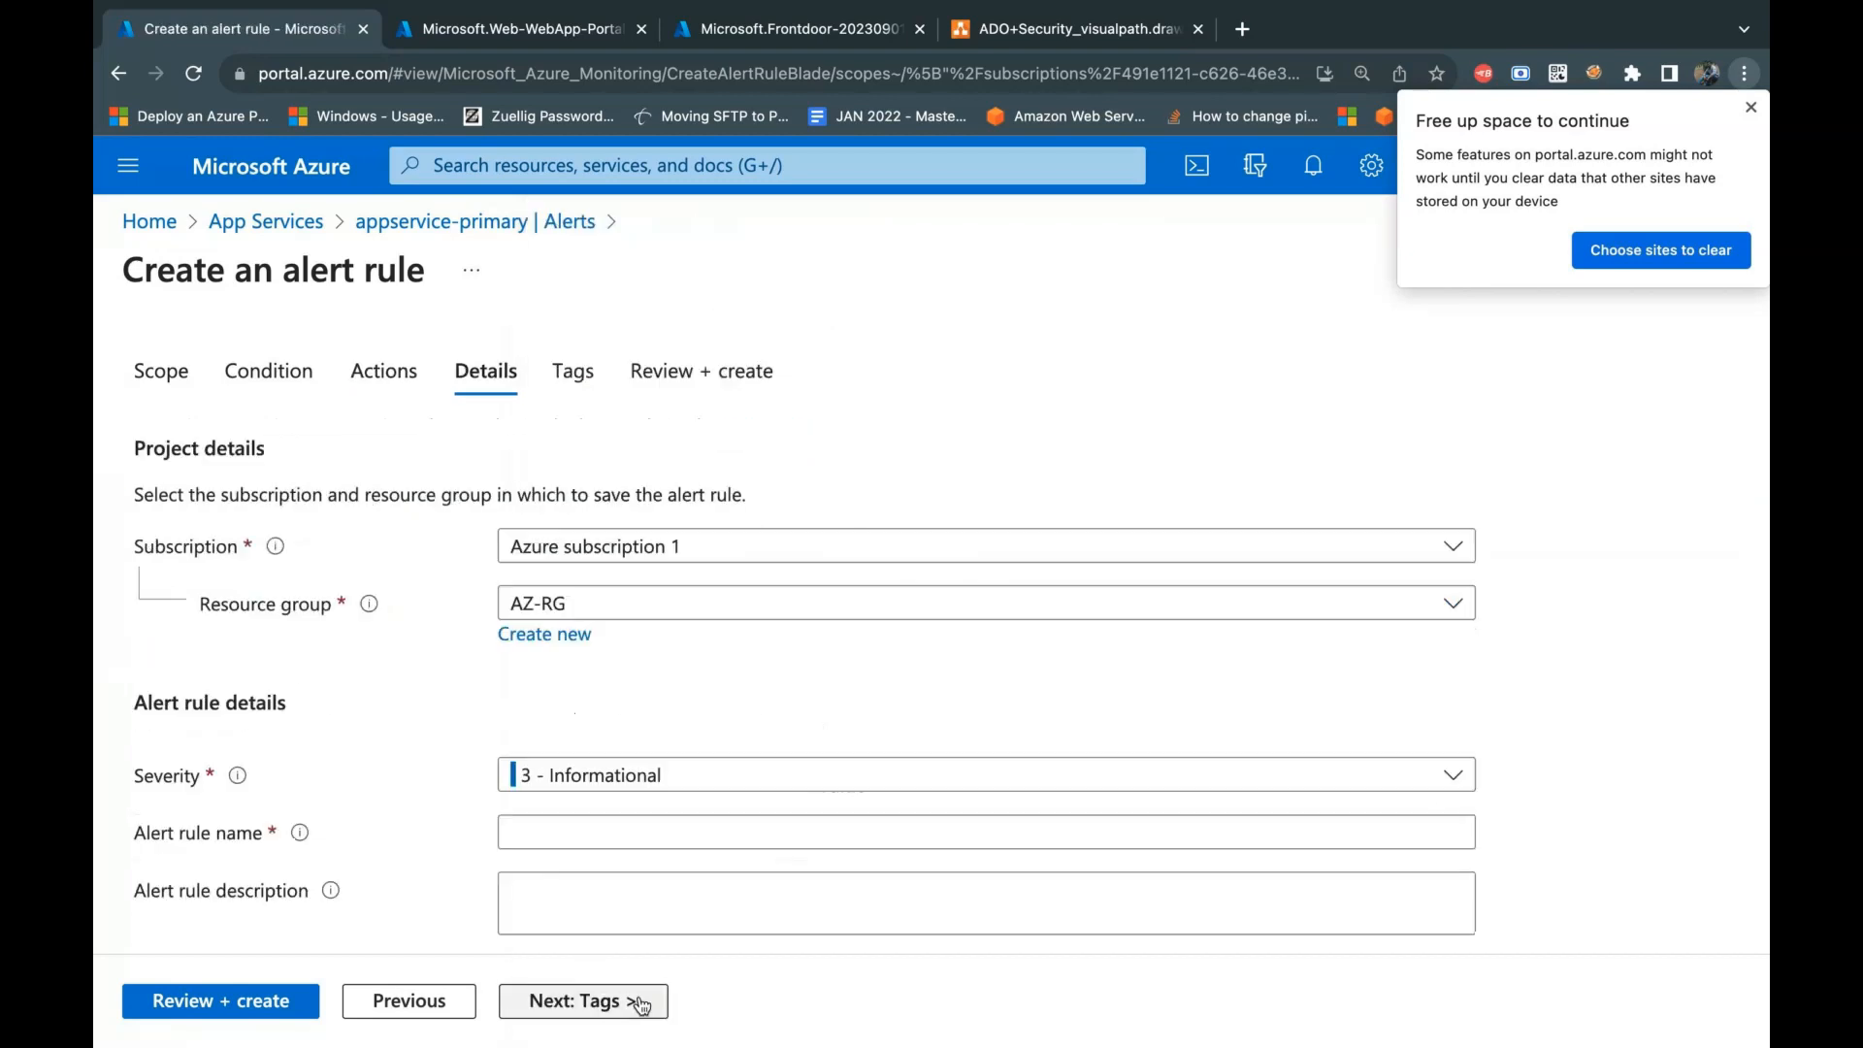
scroll(731, 695, down, 1)
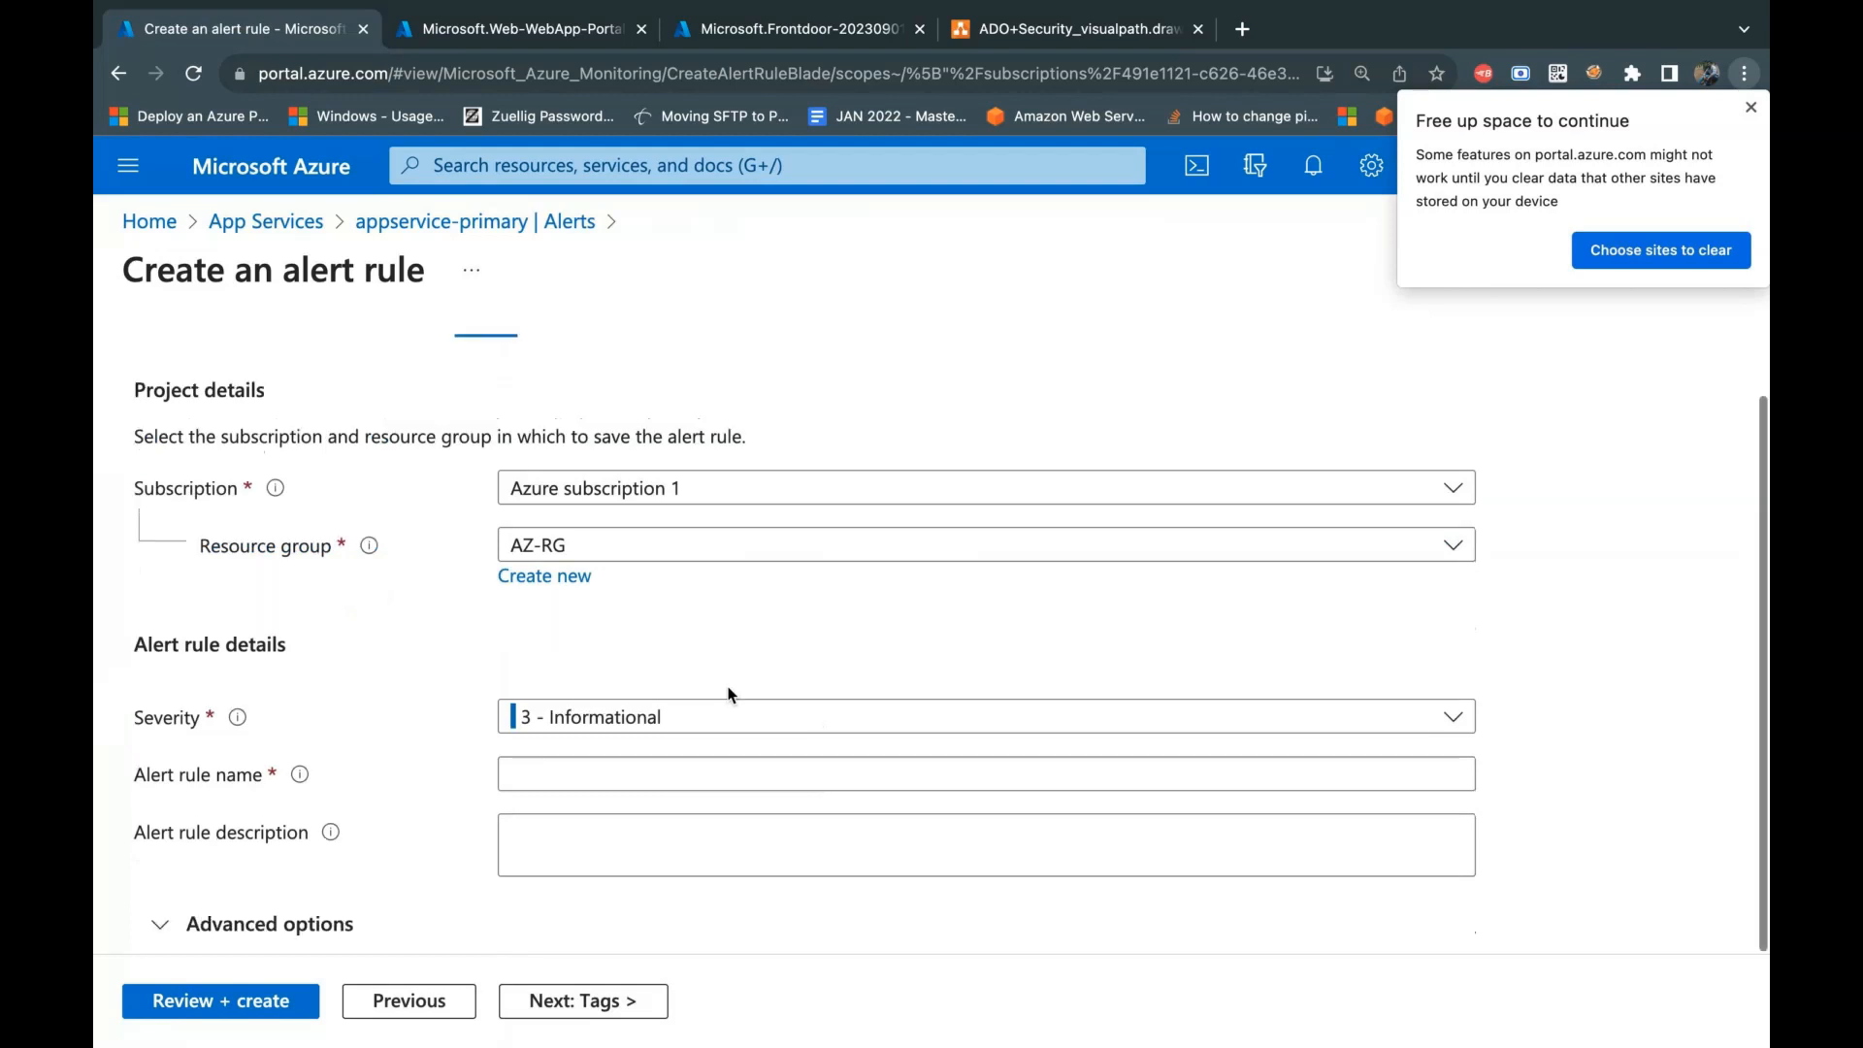
click(714, 720)
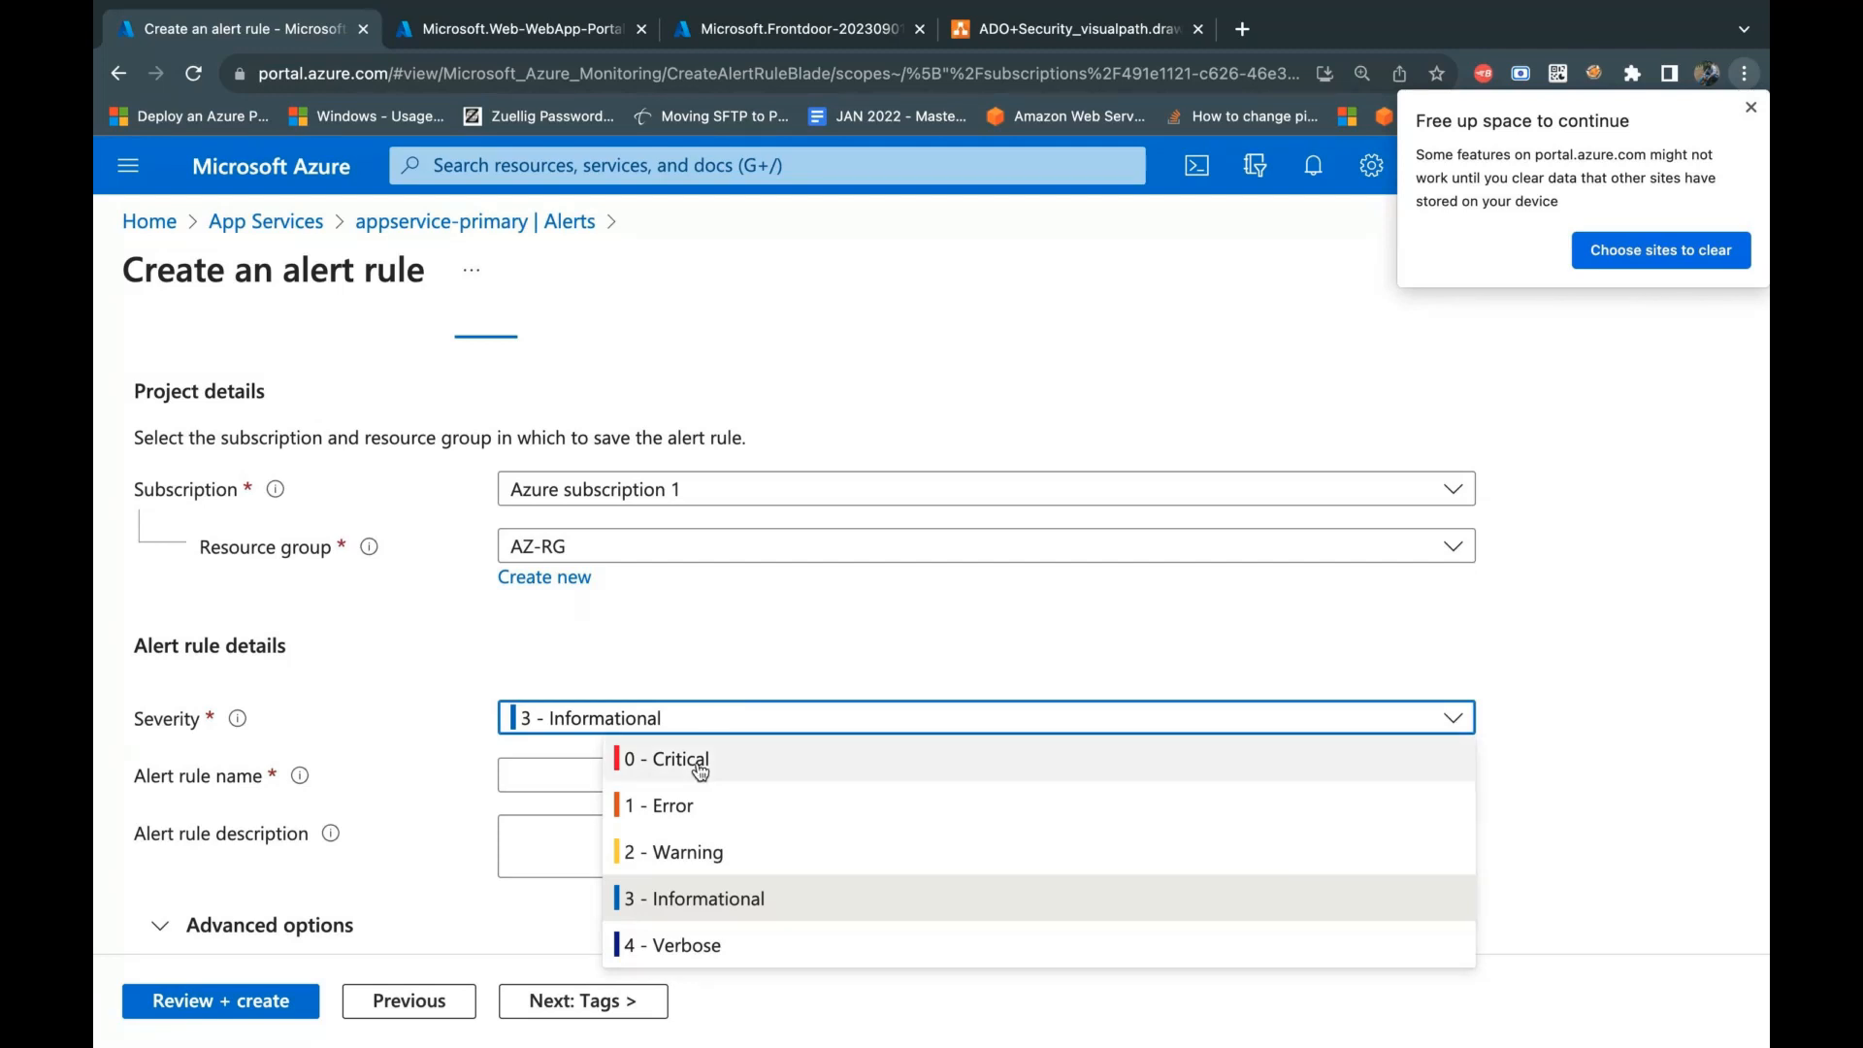
click(685, 807)
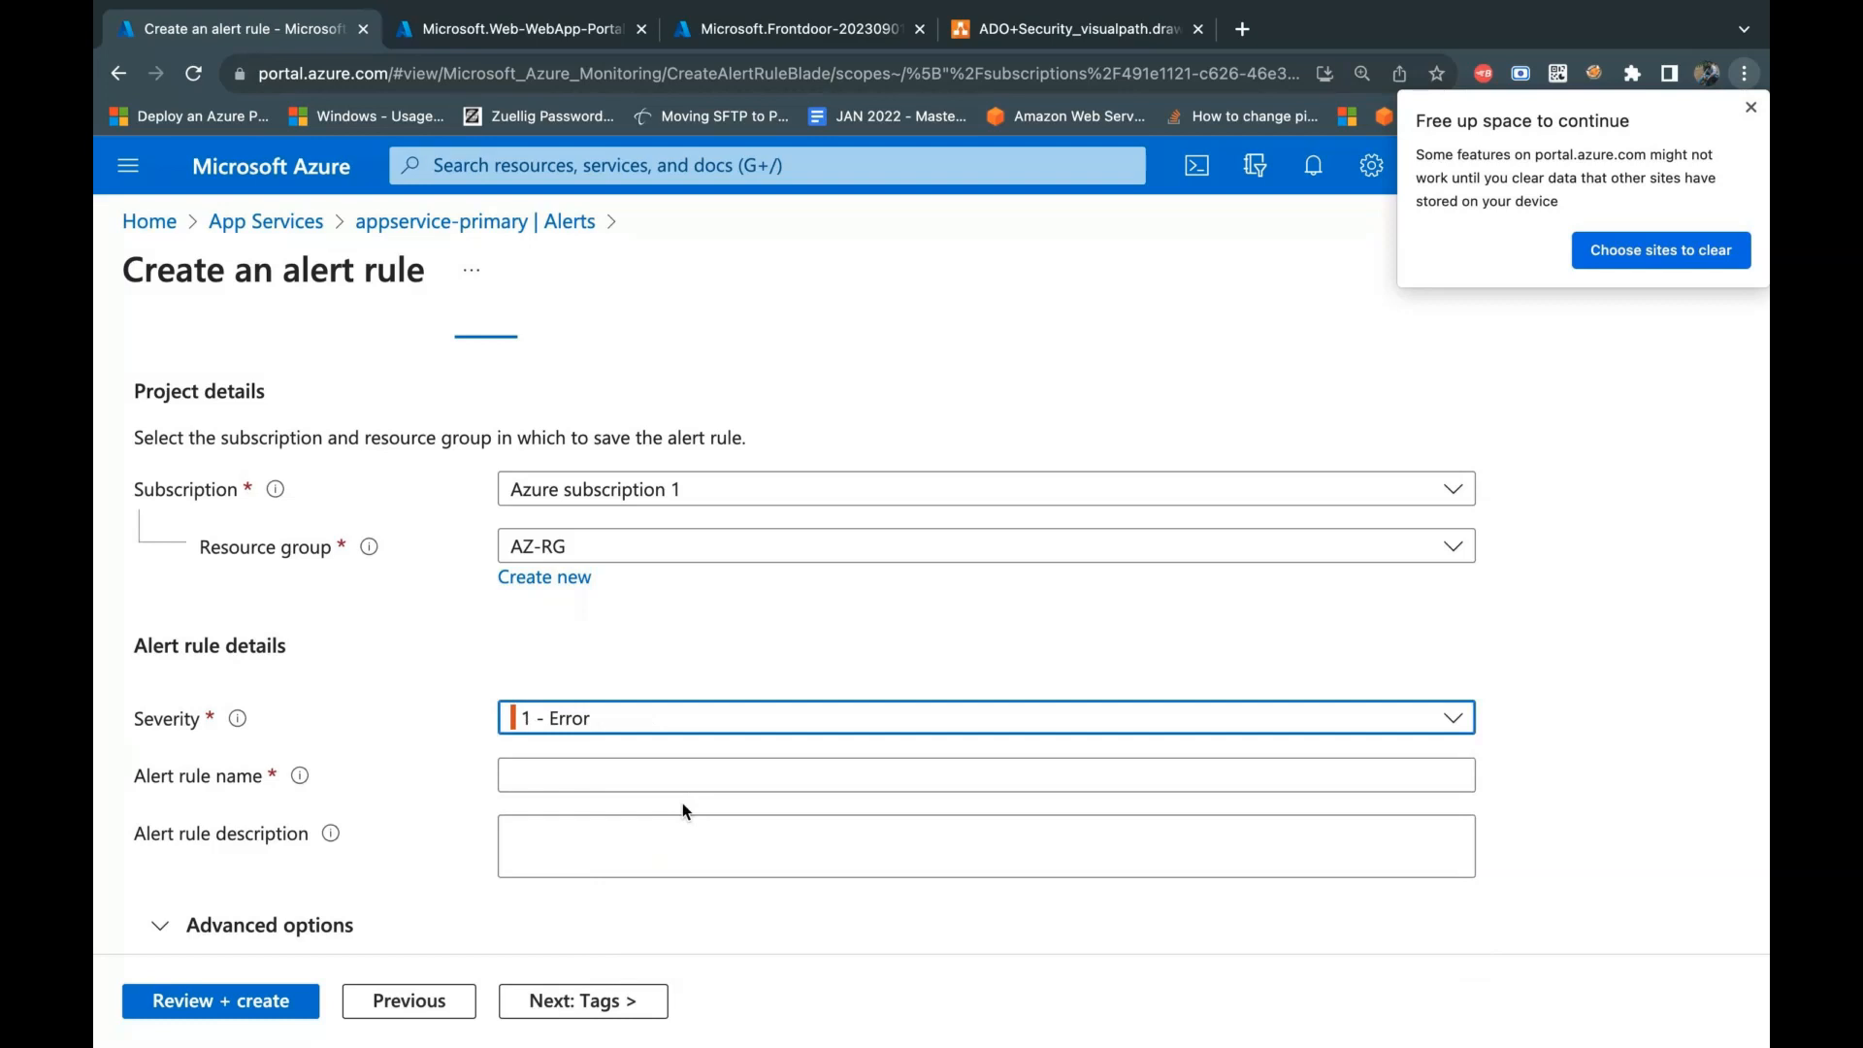
click(730, 723)
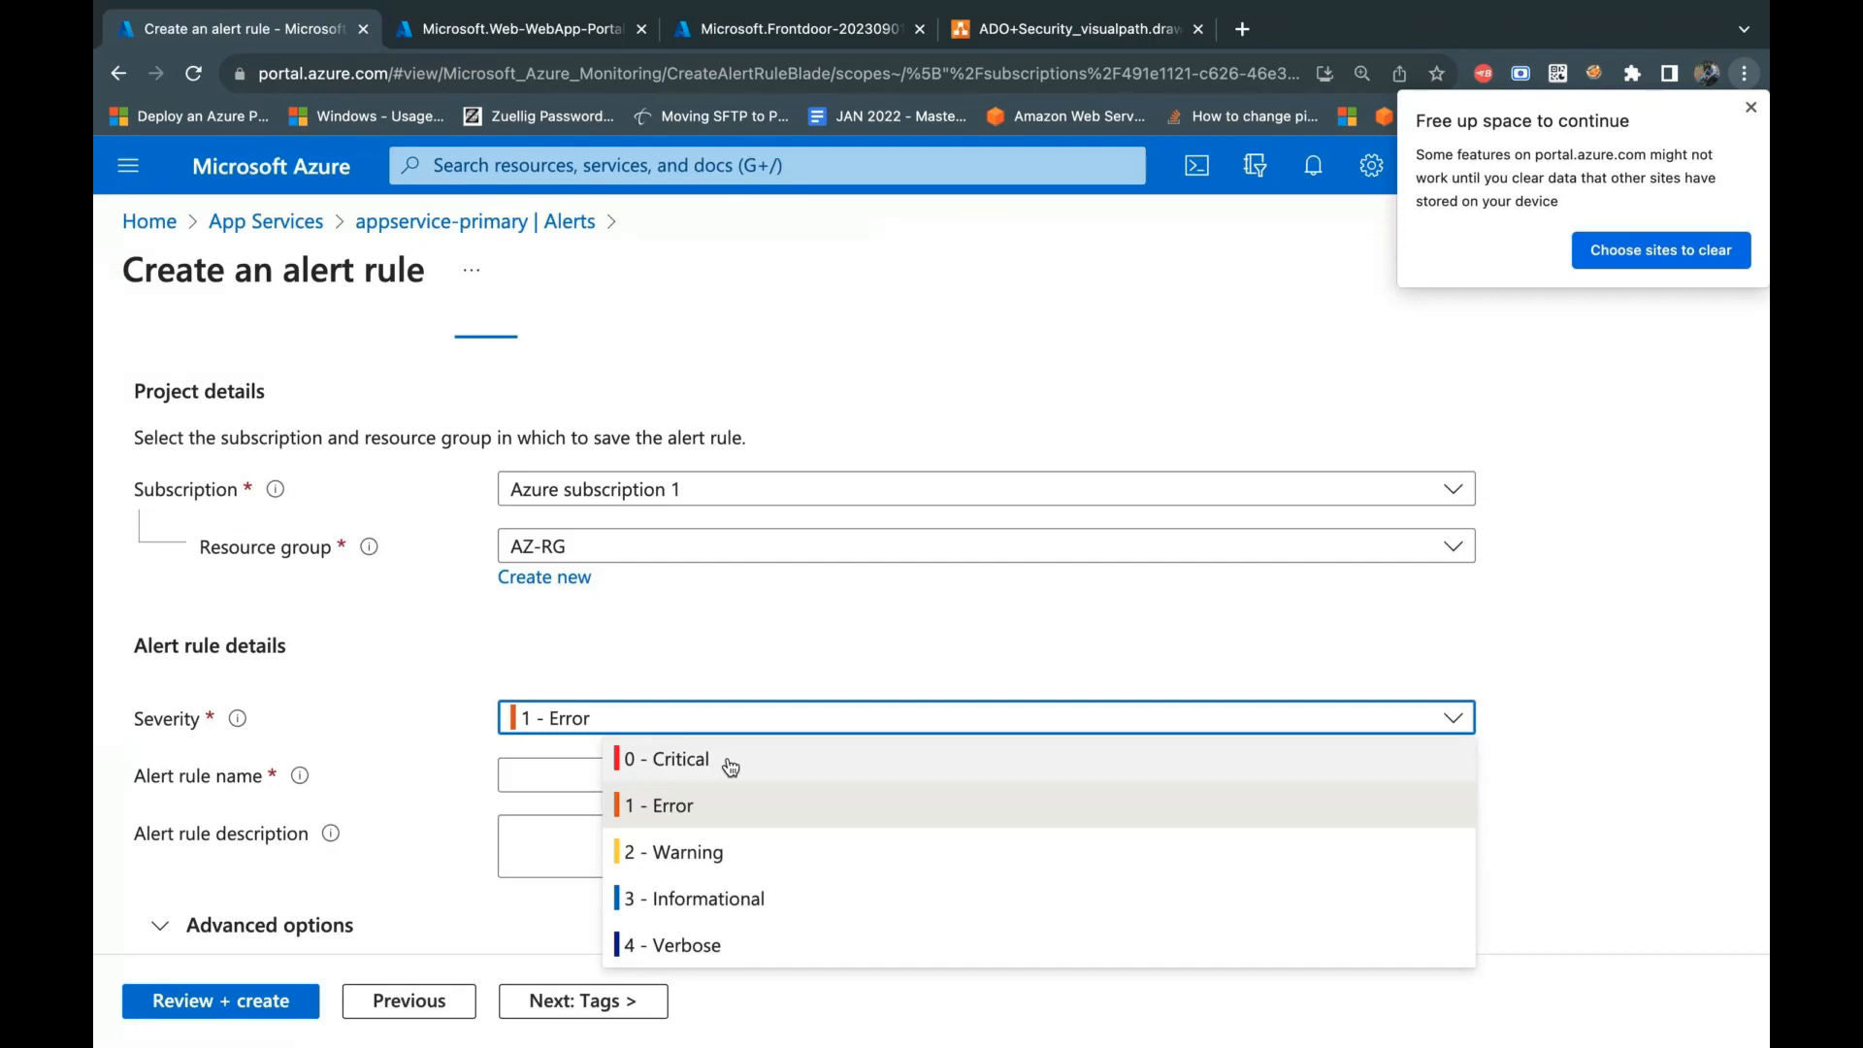
click(715, 816)
click(707, 709)
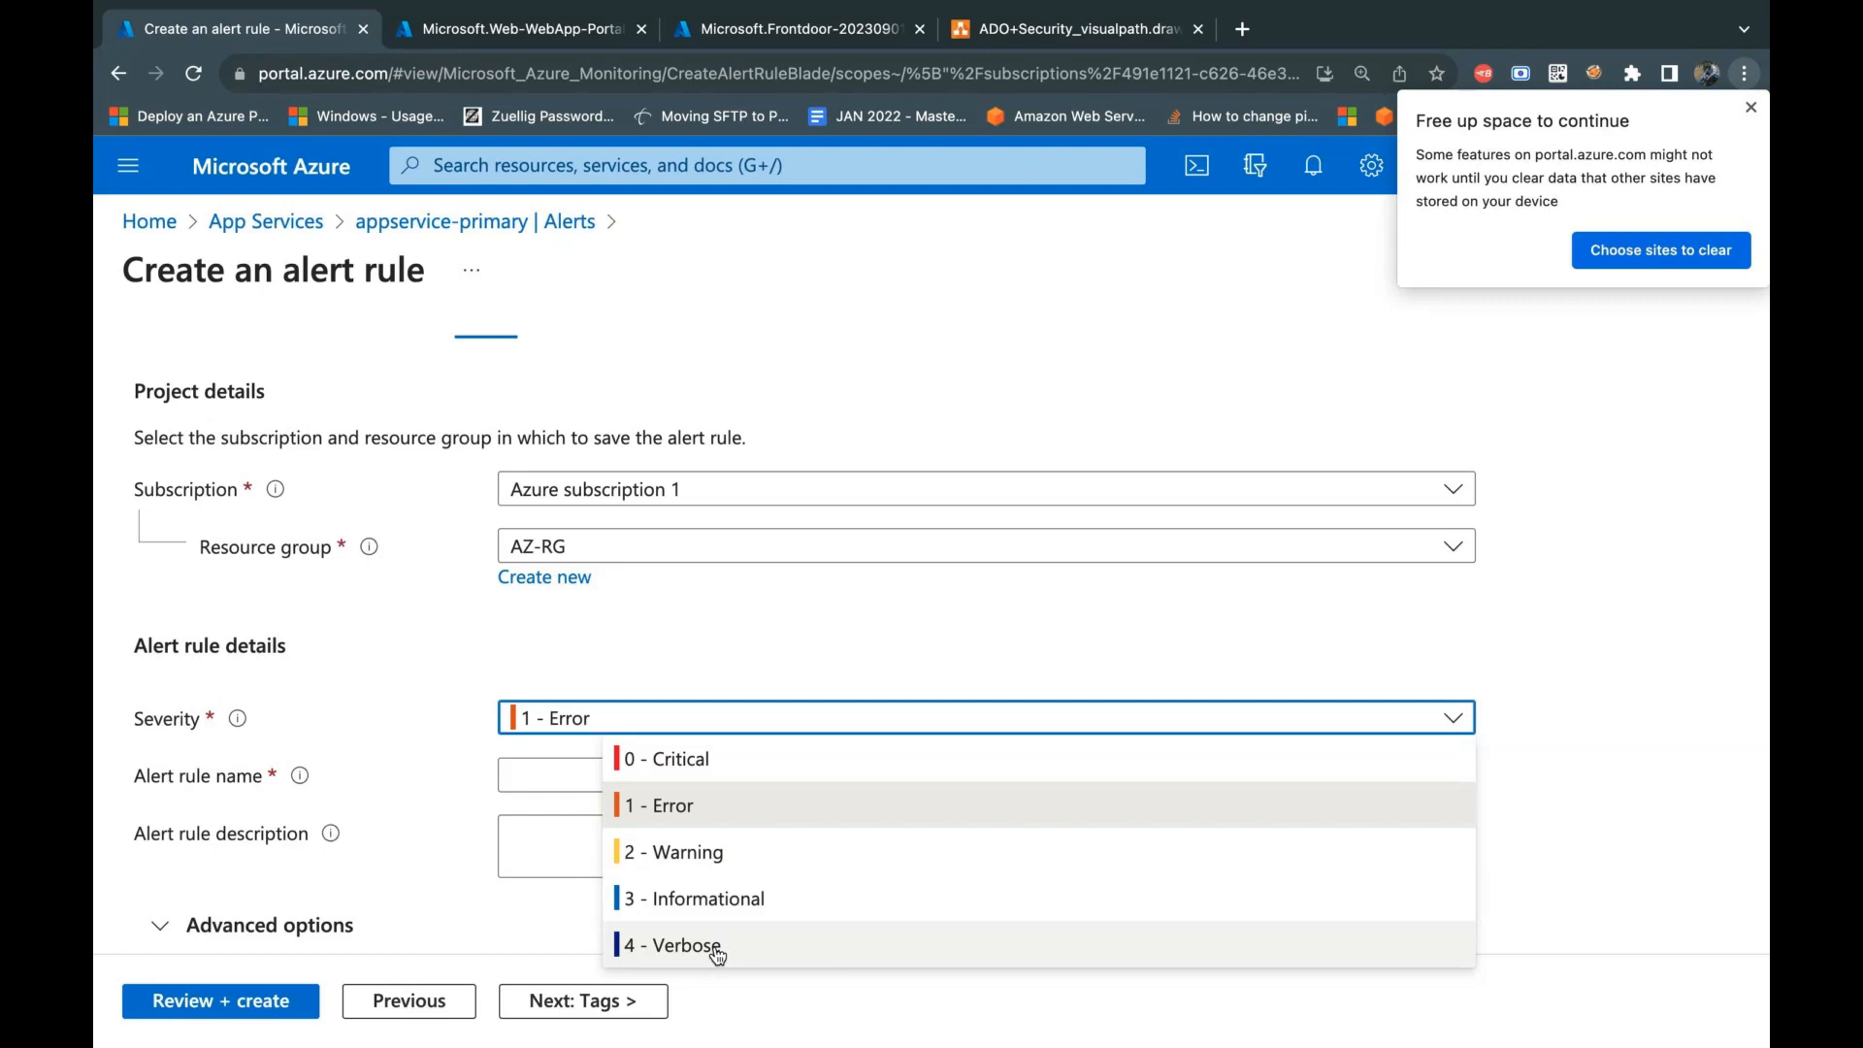
click(1639, 585)
Step: Name the alert rule tracker-http-alert and copy the same text into its description
click(629, 773)
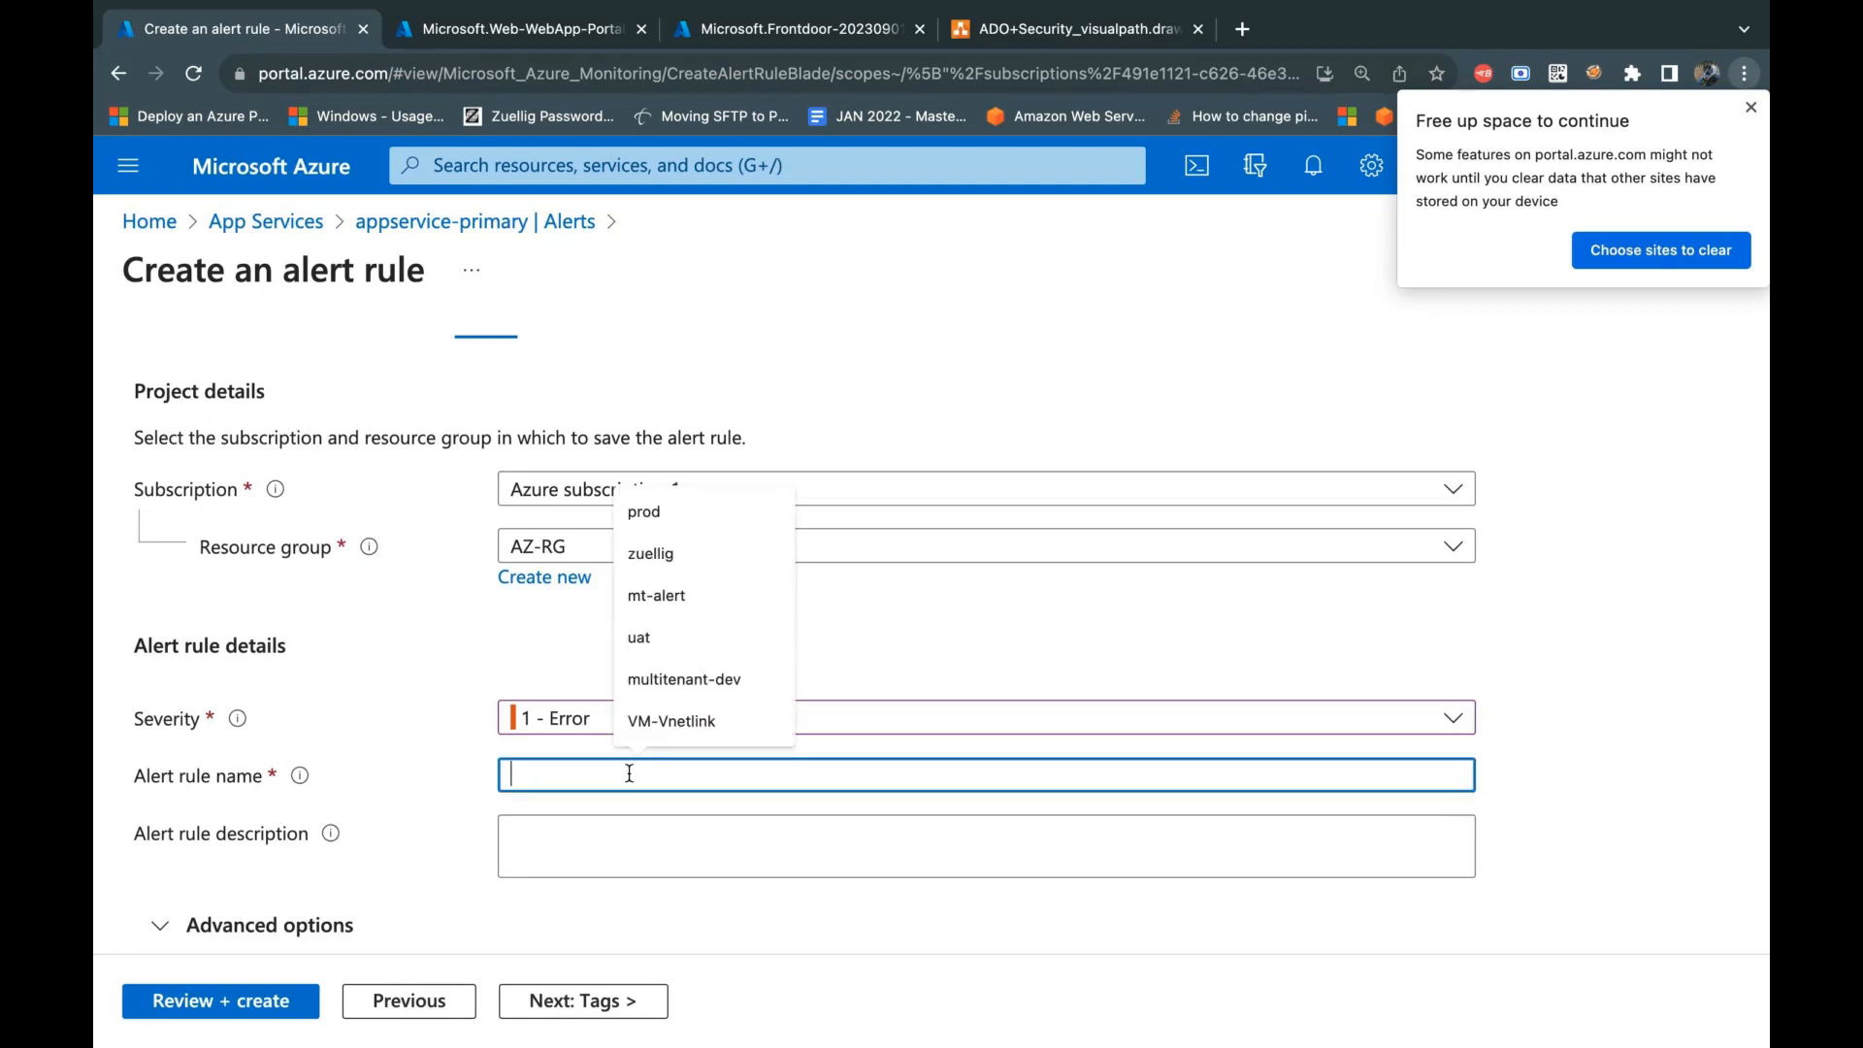
text(trac)
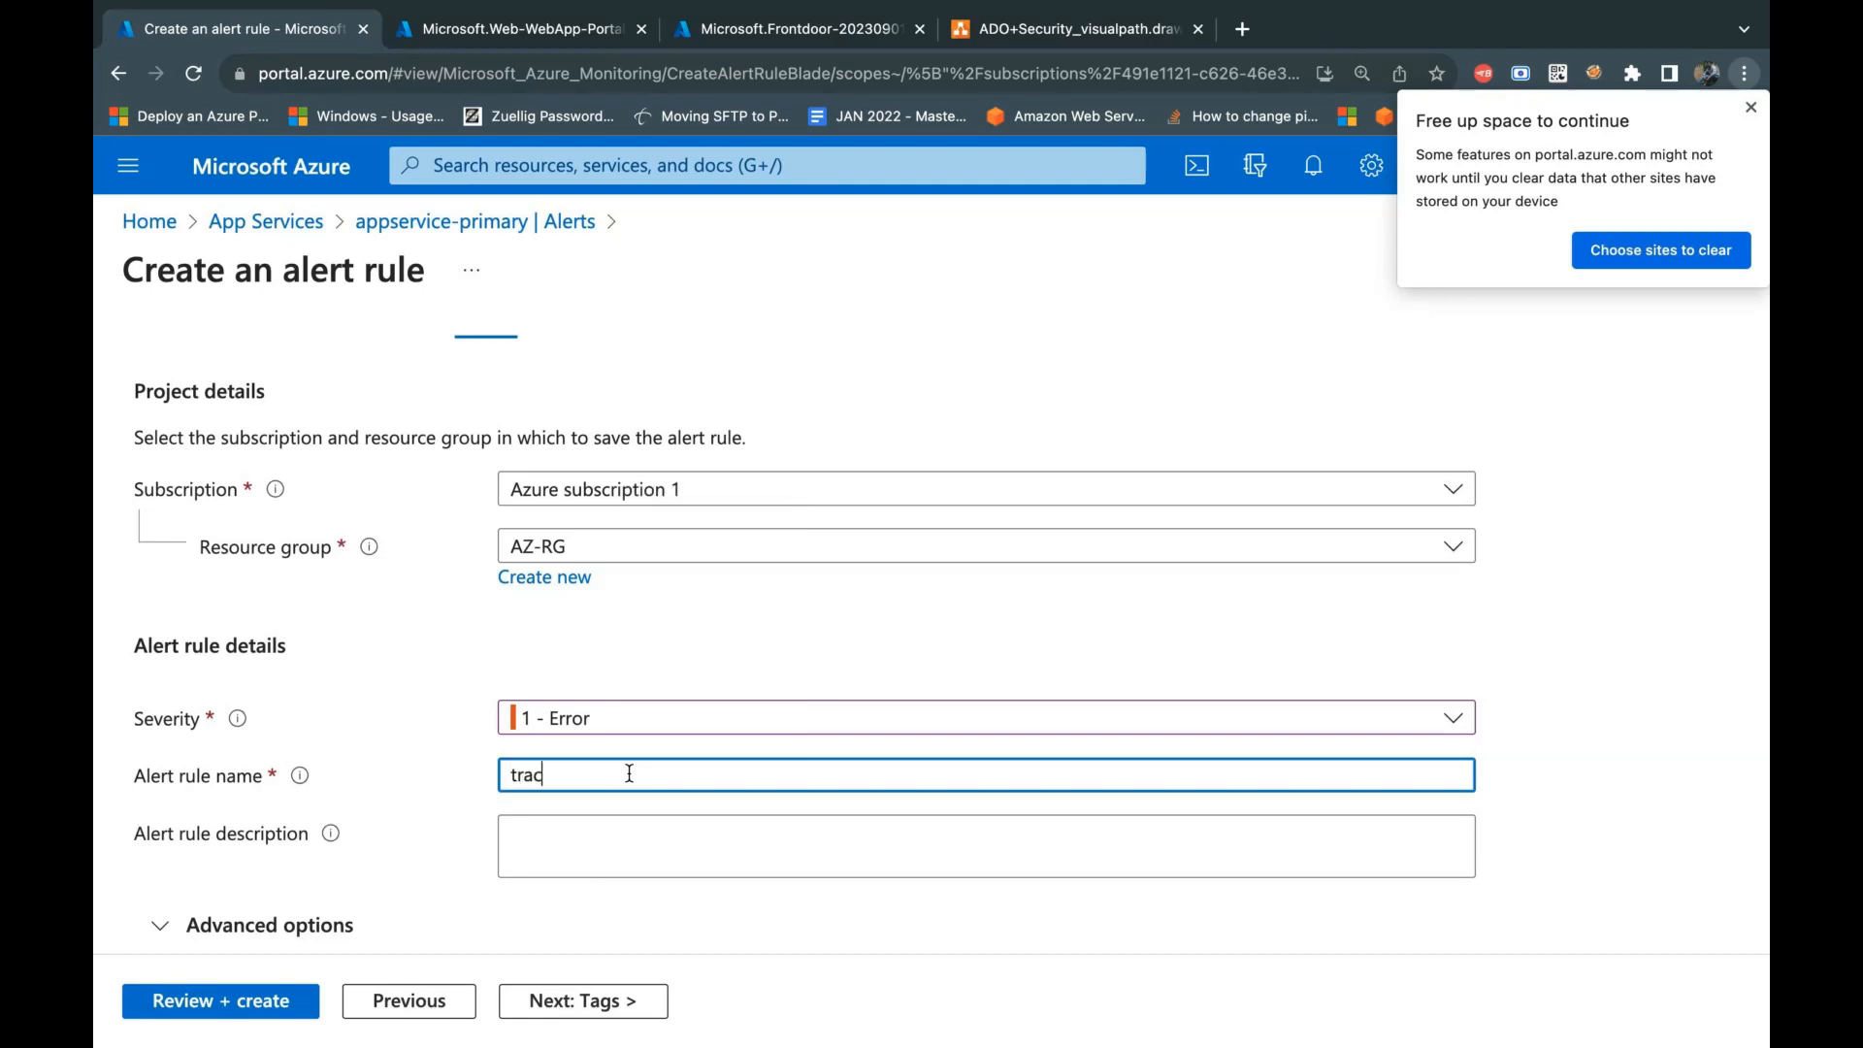
text(ker-al)
text(ert)
text(h)
text(ttp-)
click(685, 781)
drag(685, 781, 446, 812)
key(ctrl+c)
click(709, 872)
key(ctrl+v)
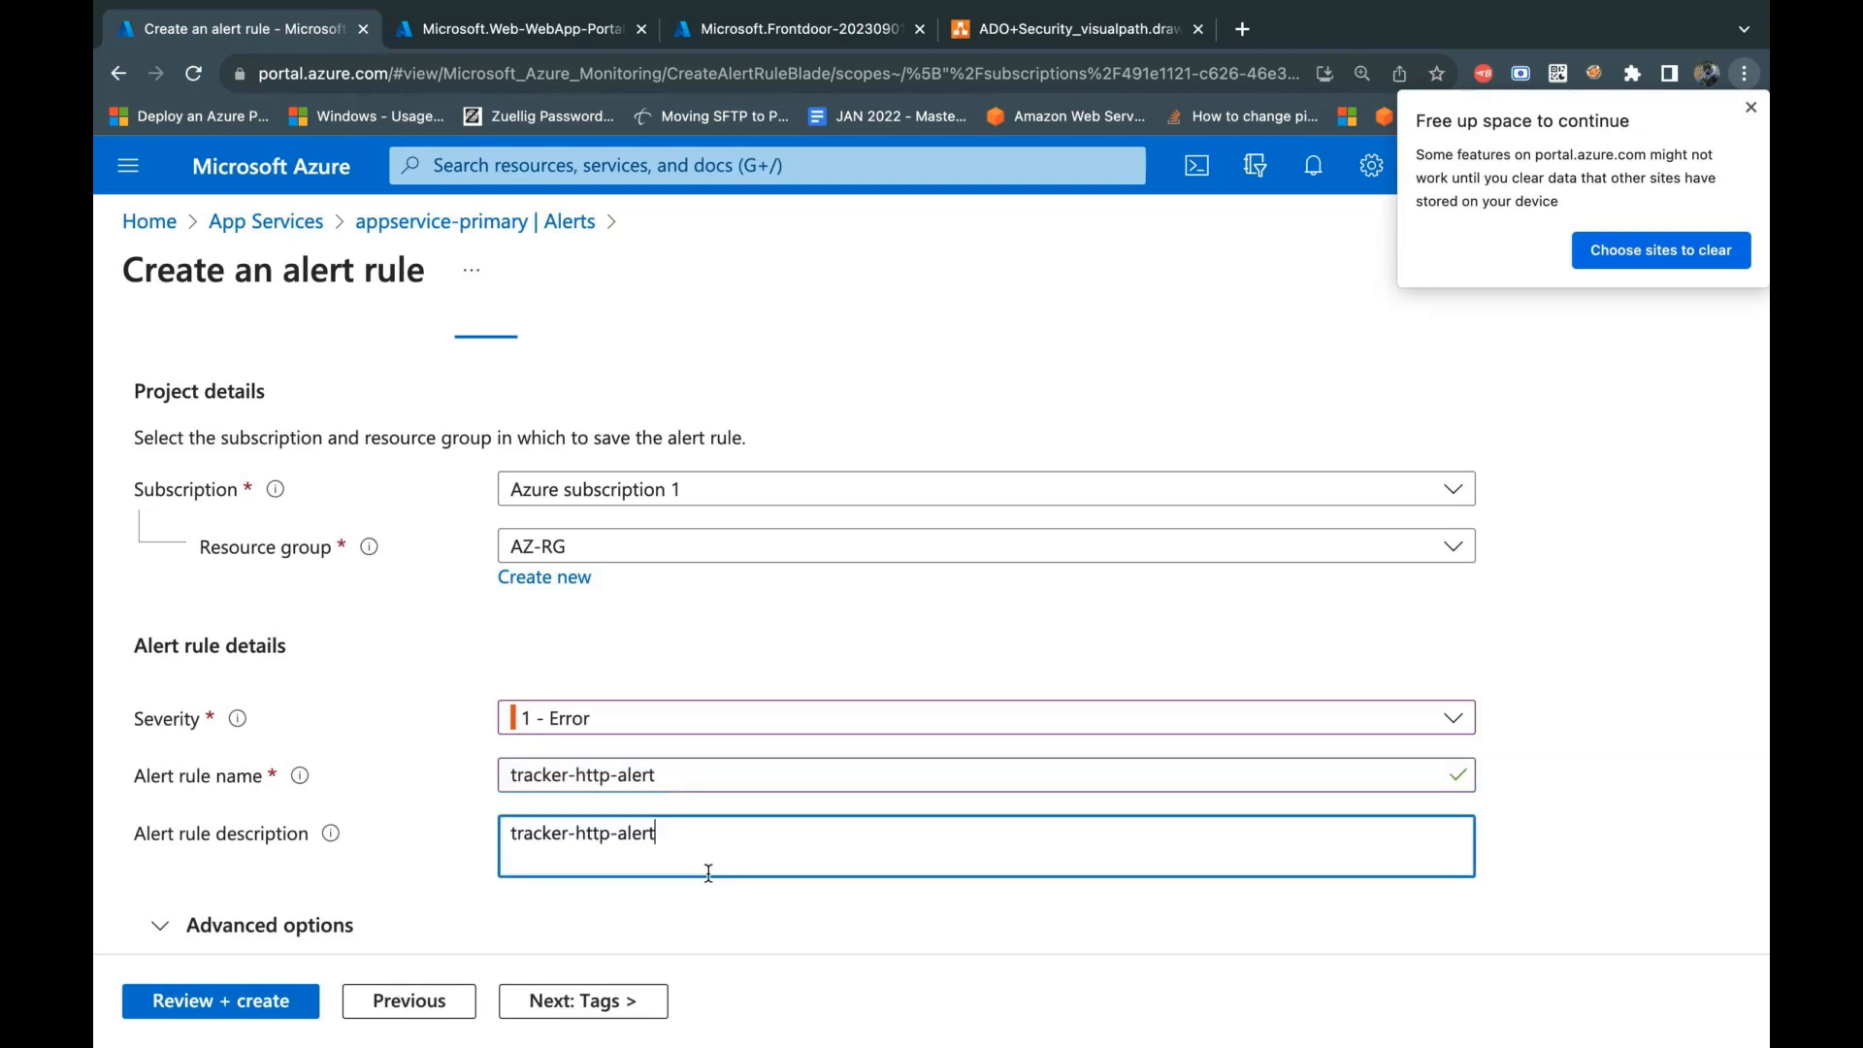
Step: Tag the alert rule with the name Application and the value Tracker
scroll(749, 893, down, 1)
click(621, 1001)
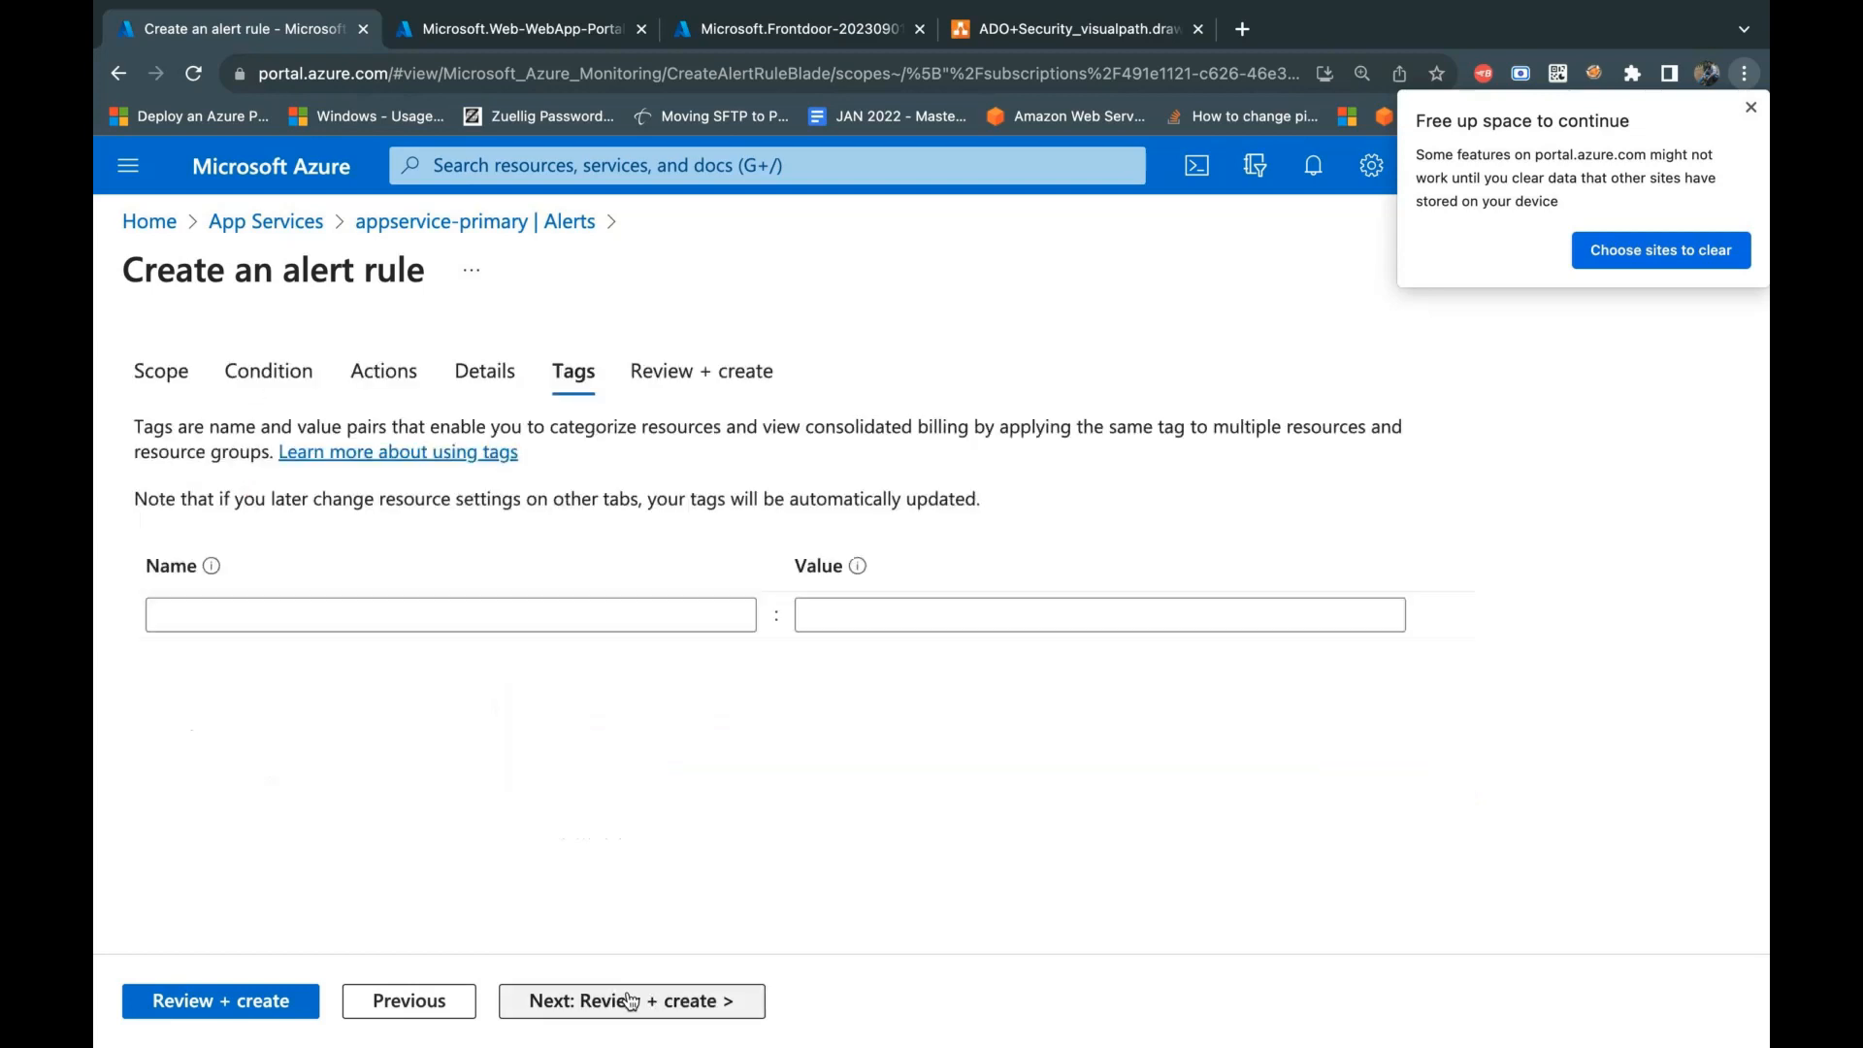
click(320, 615)
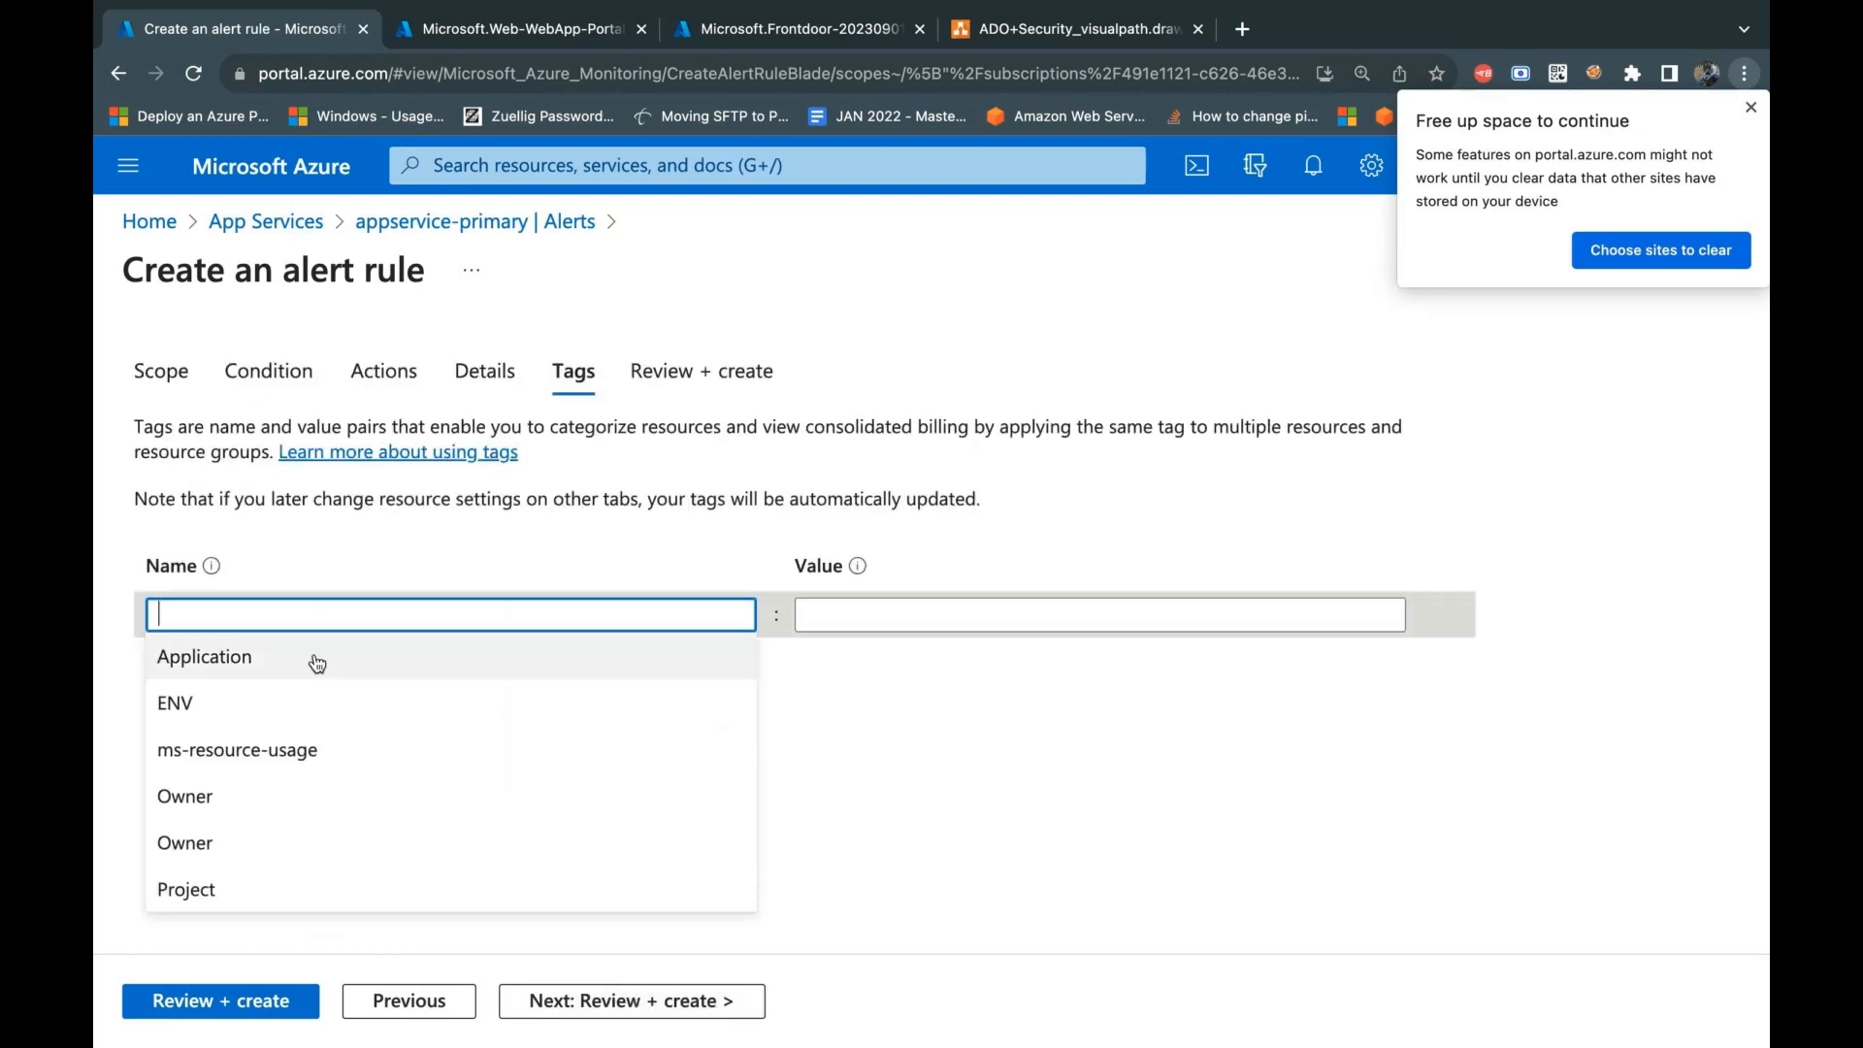
click(318, 662)
click(864, 617)
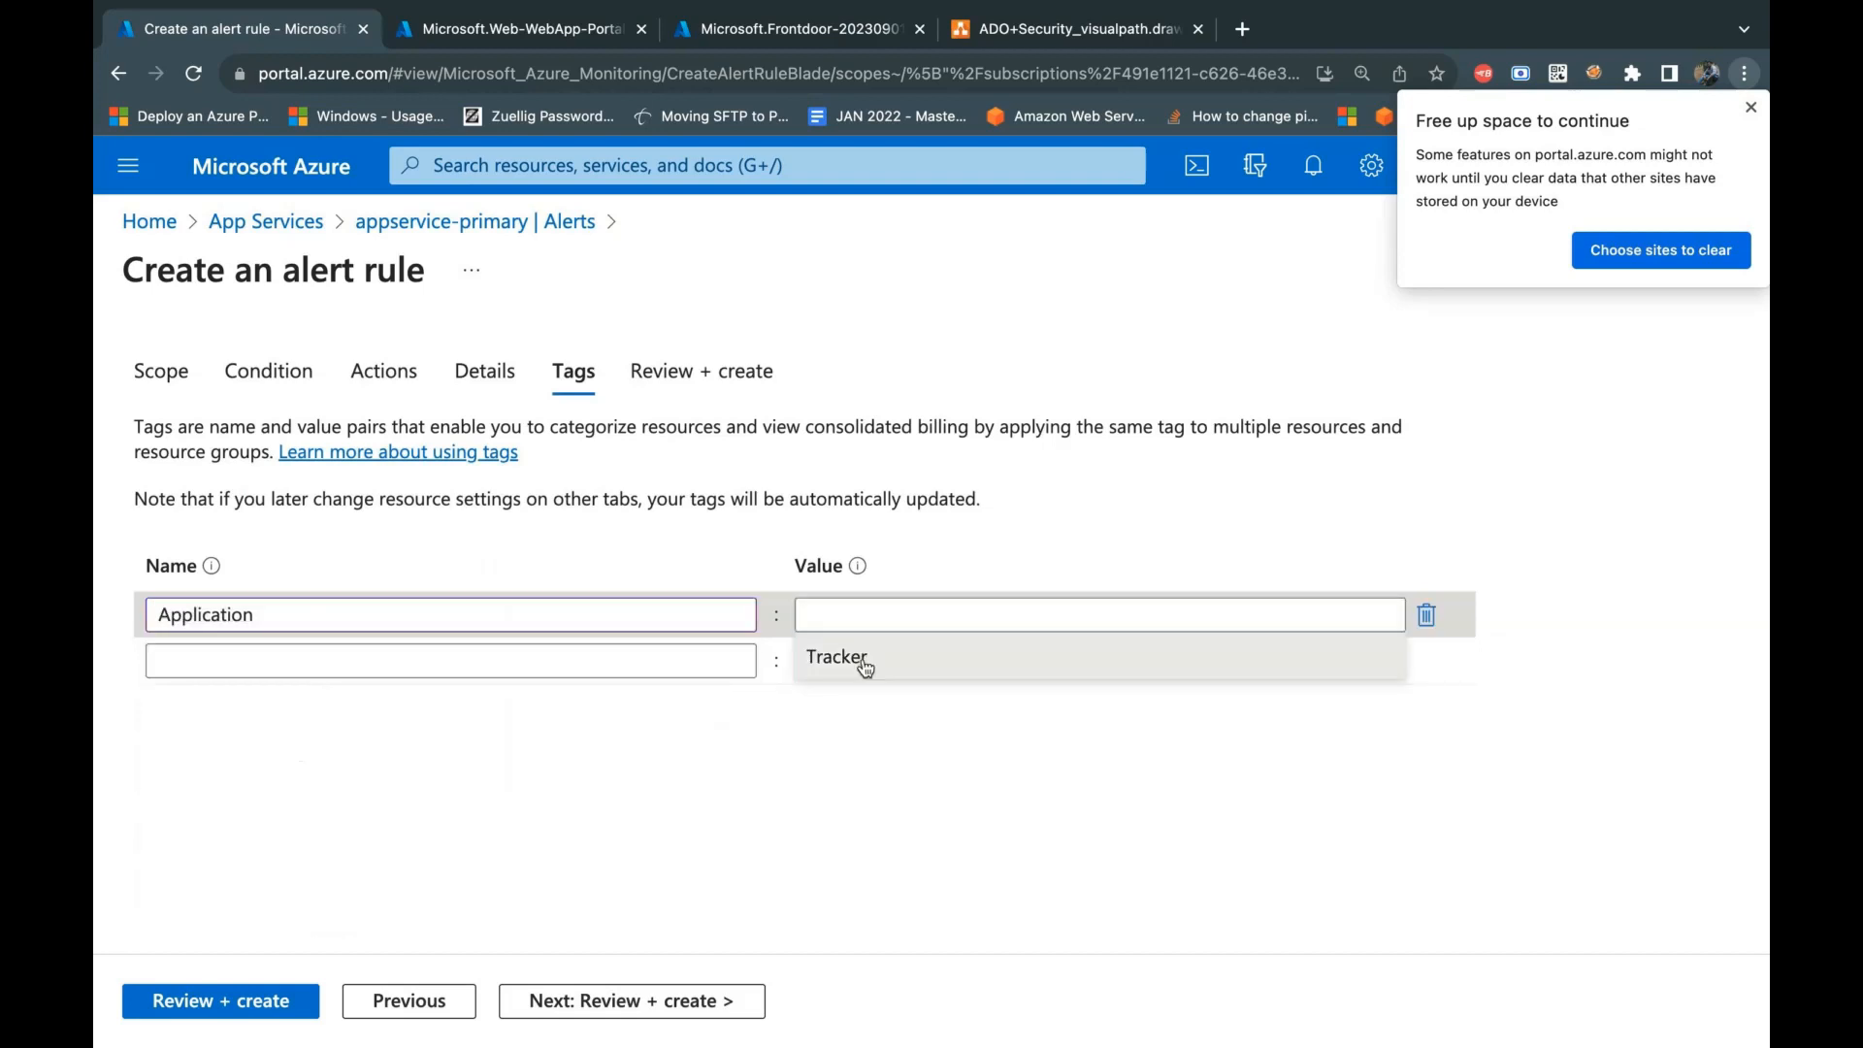
click(836, 657)
Step: Review and create the alert rule, and dismiss the browser's storage space notice
click(632, 1002)
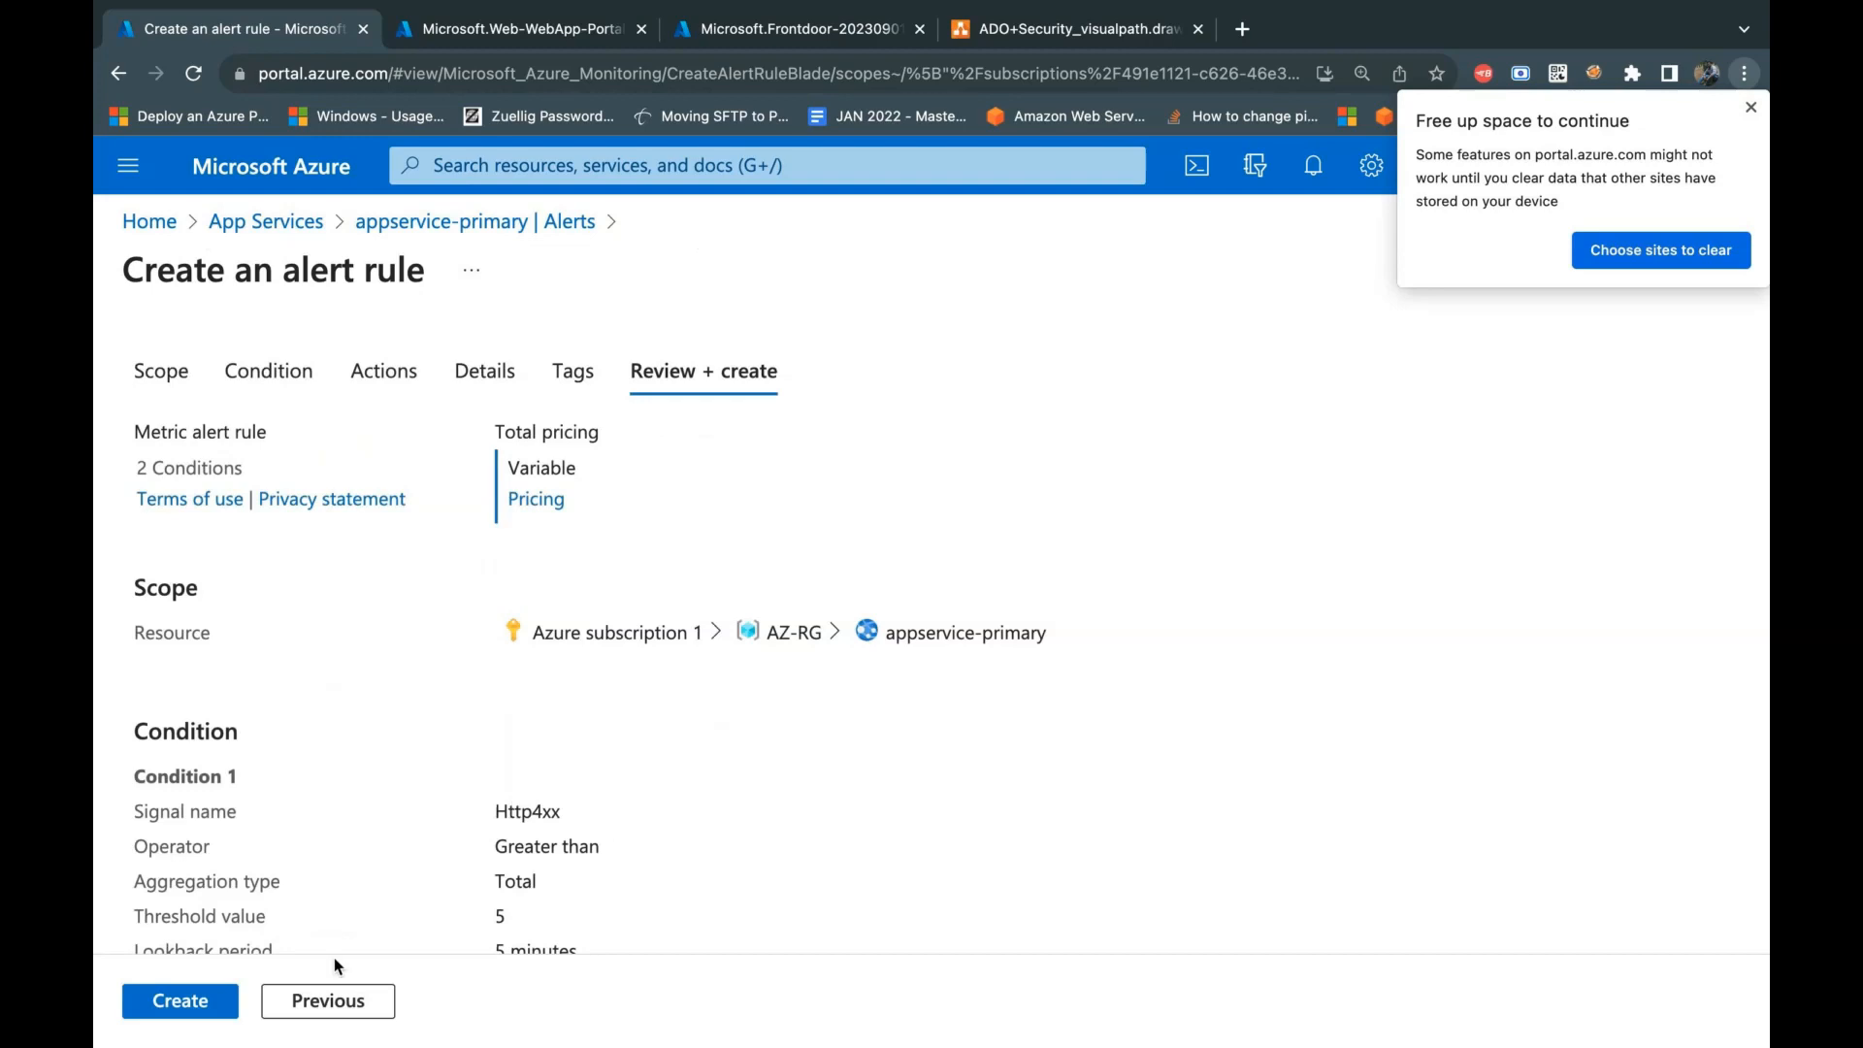
click(179, 1000)
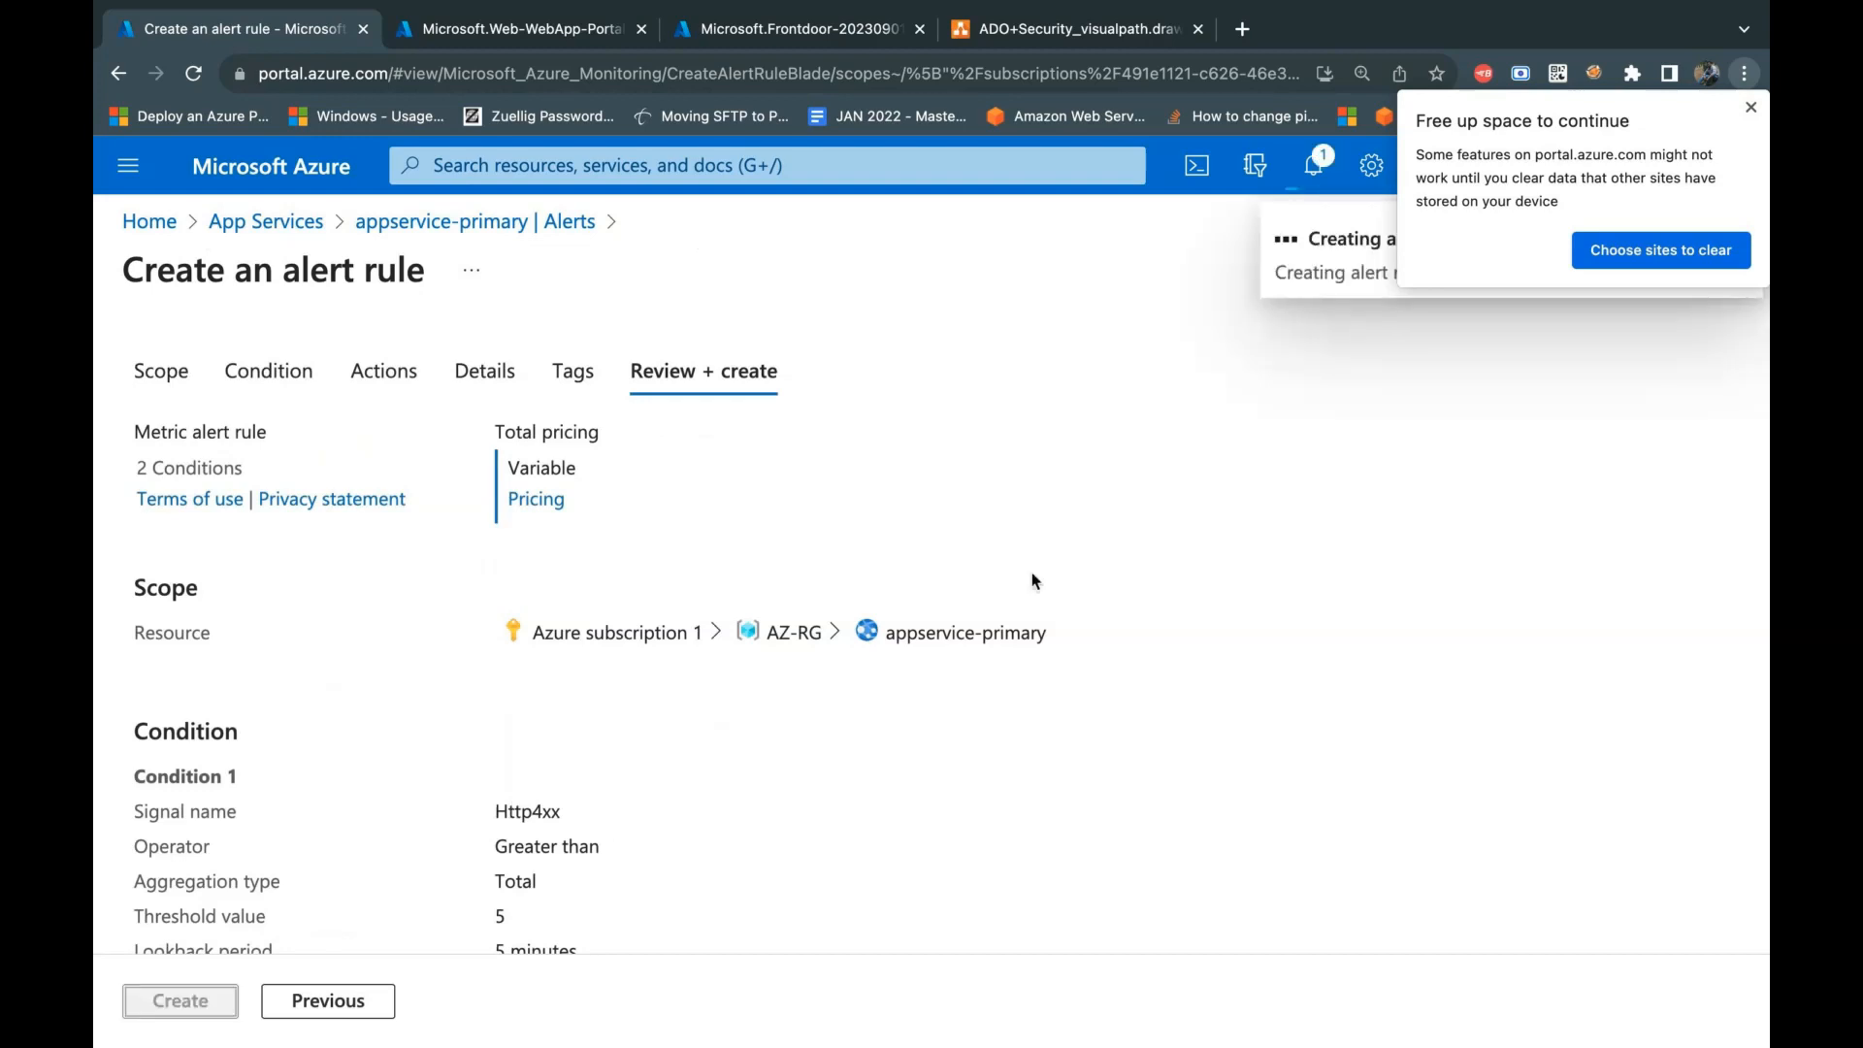
click(1750, 109)
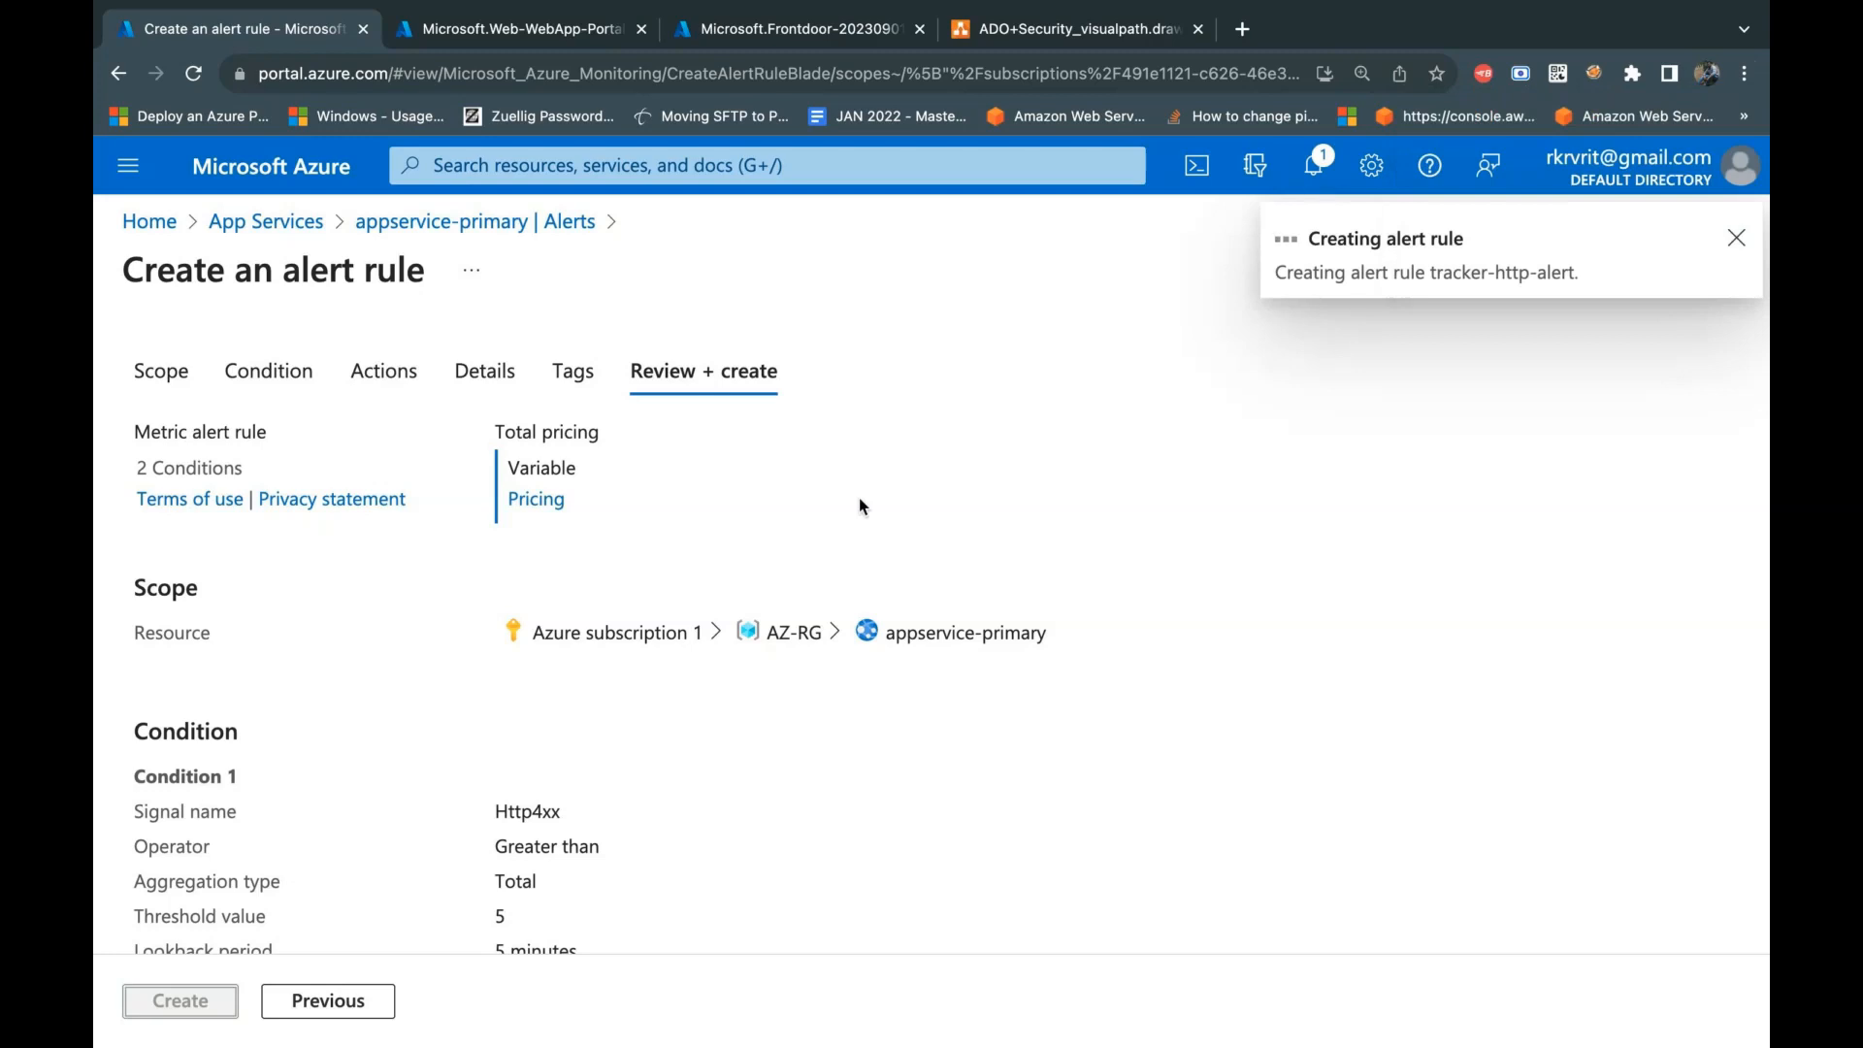